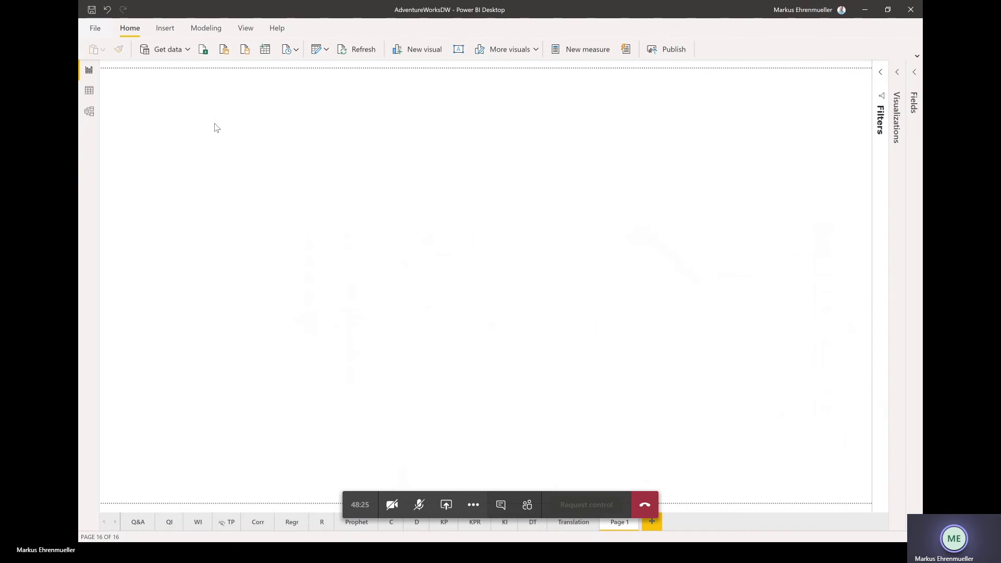
# Add a Q&A visual to the blank report page and ask it for "sales amount".
pyautogui.doubleClick(164, 103)
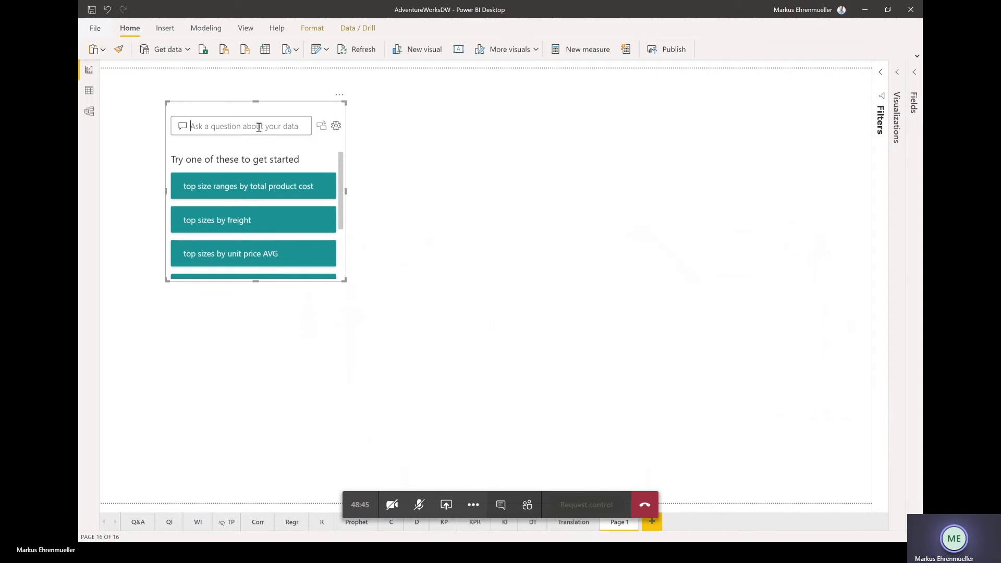
pyautogui.write('sal')
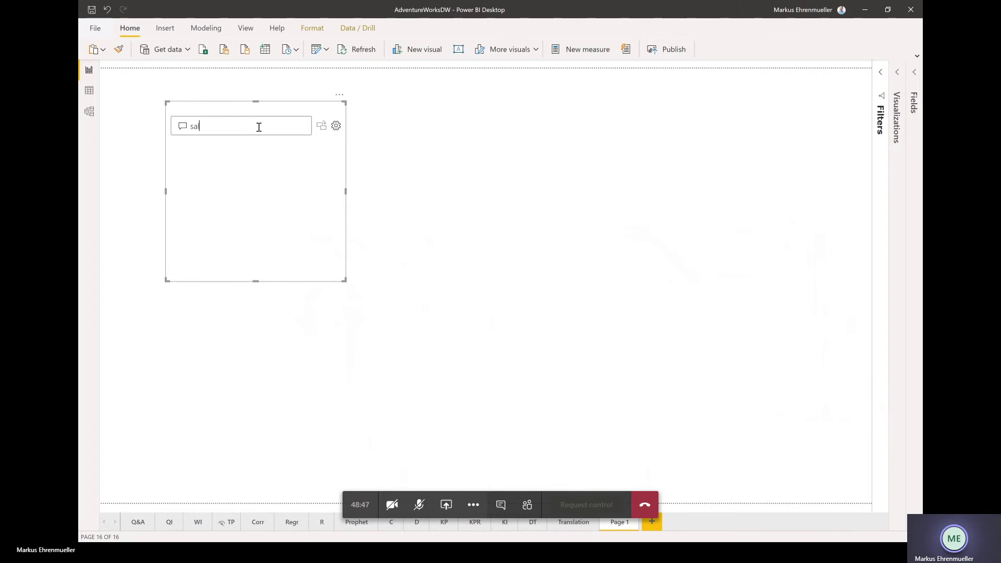
pyautogui.write('es amount')
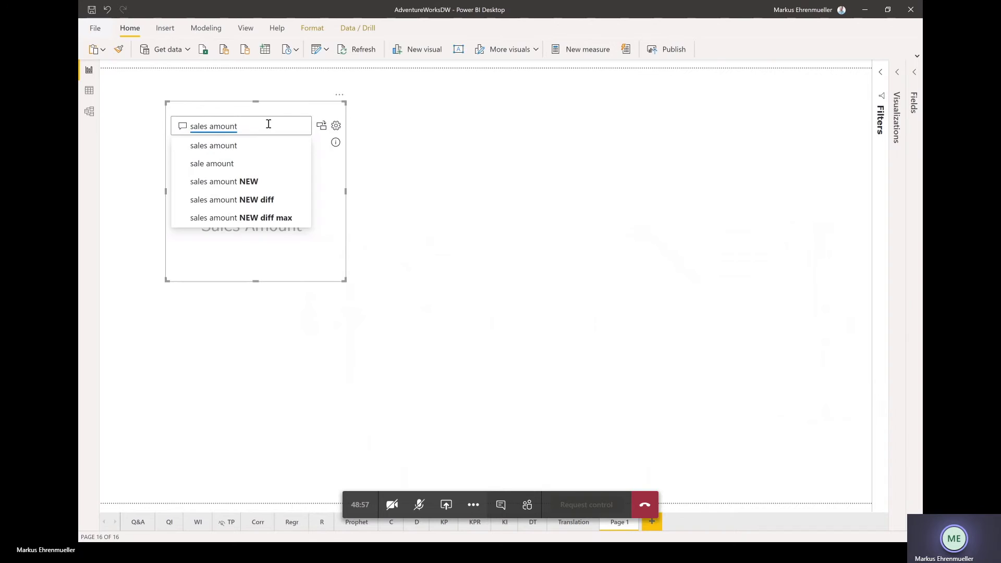
pyautogui.click(336, 233)
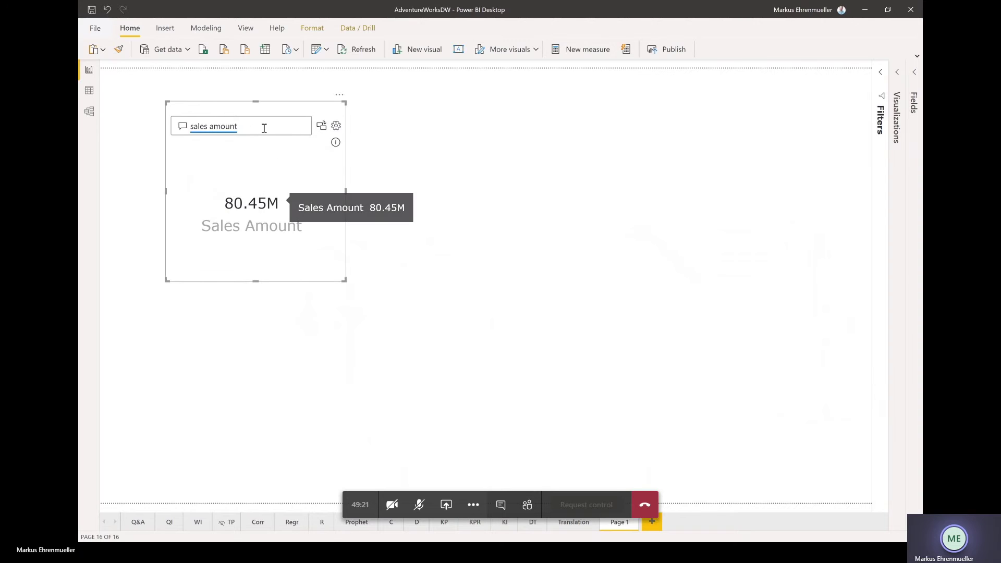
# Extend the Q&A question to "sales amount by category".
pyautogui.write('by c')
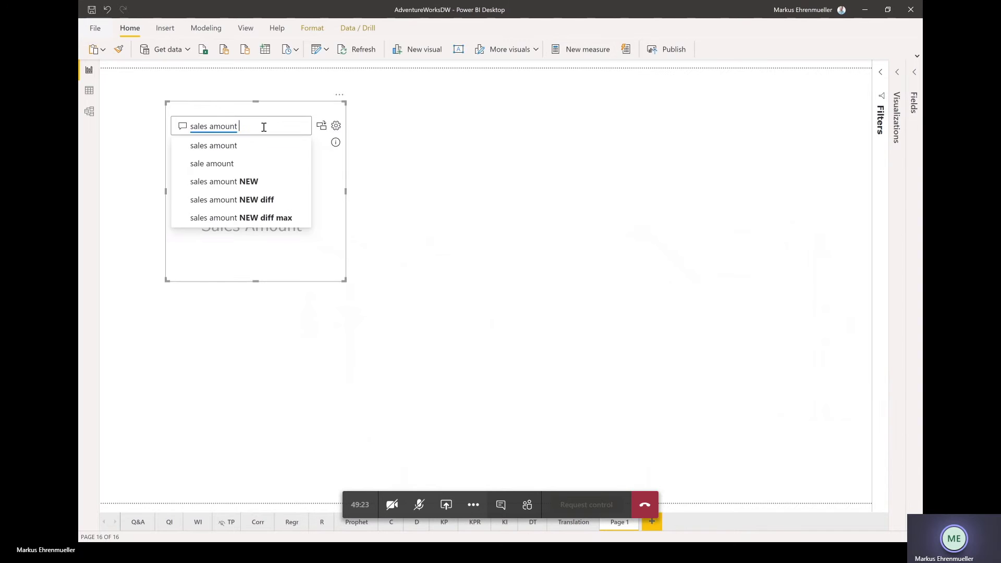
pyautogui.write('ategory')
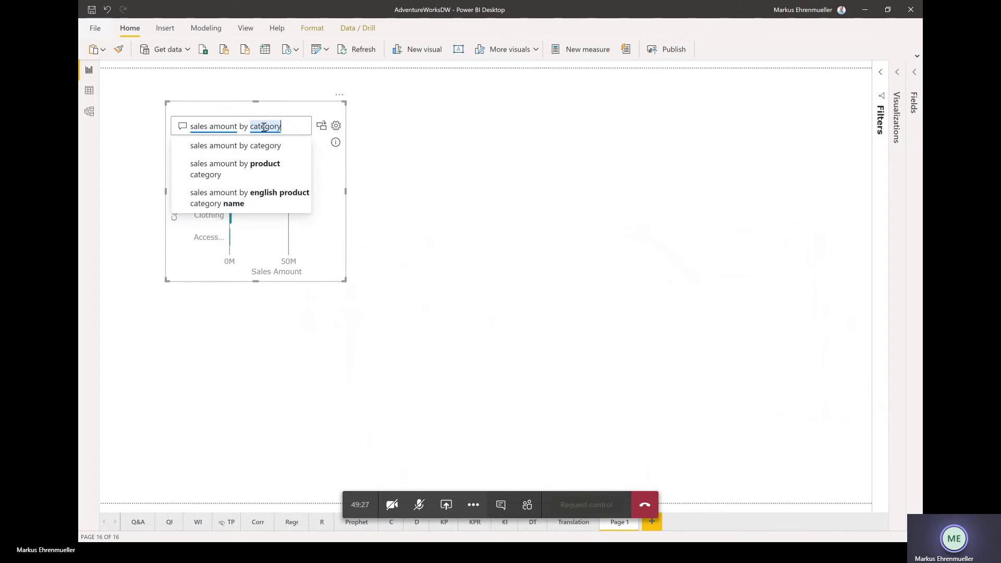
pyautogui.press('BackSpace')
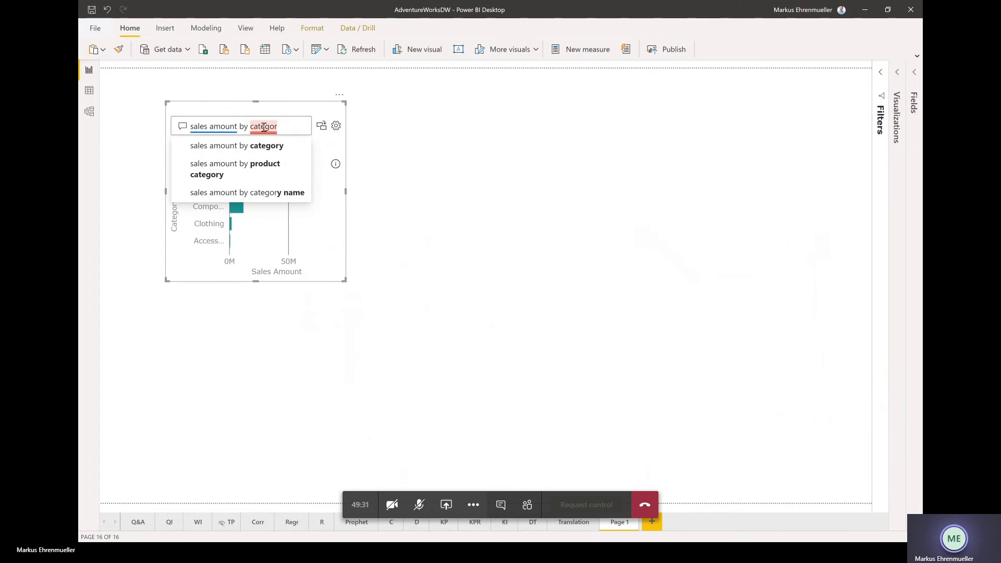
pyautogui.write('y')
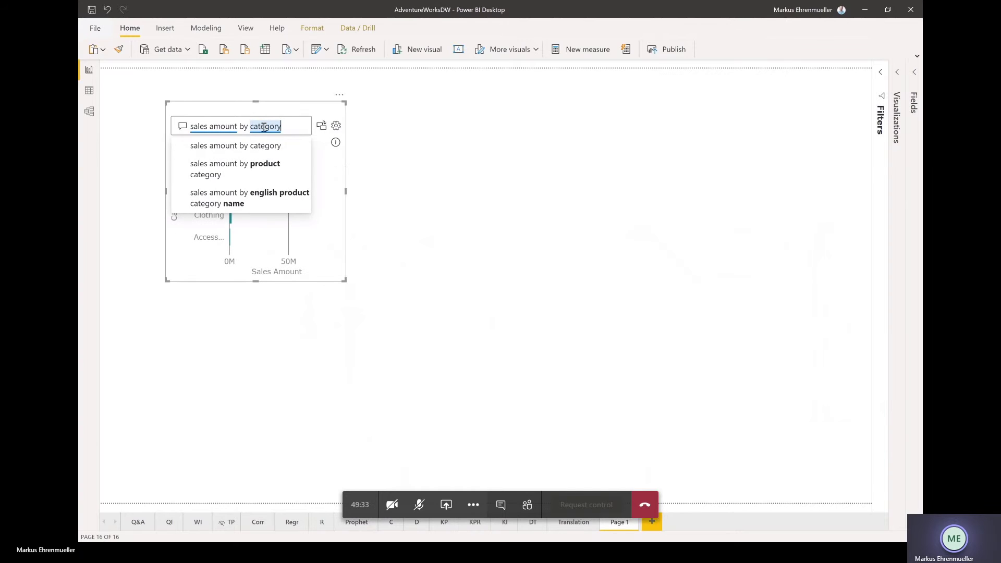
pyautogui.press('Return')
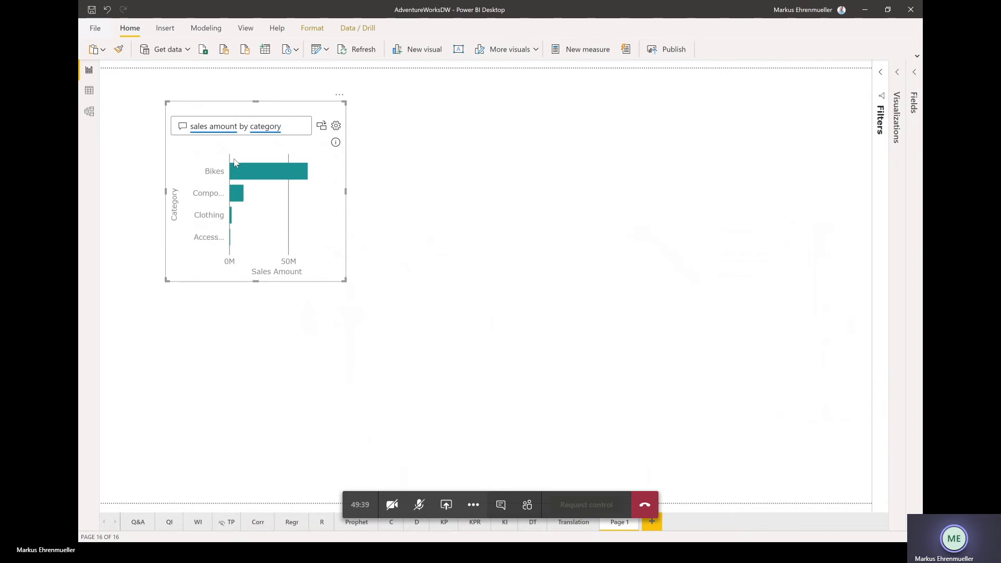
# Move the category Q&A visual into the page's upper-left corner and enlarge it to about half the page width and height.
pyautogui.moveTo(233, 108); pyautogui.dragTo(168, 76)
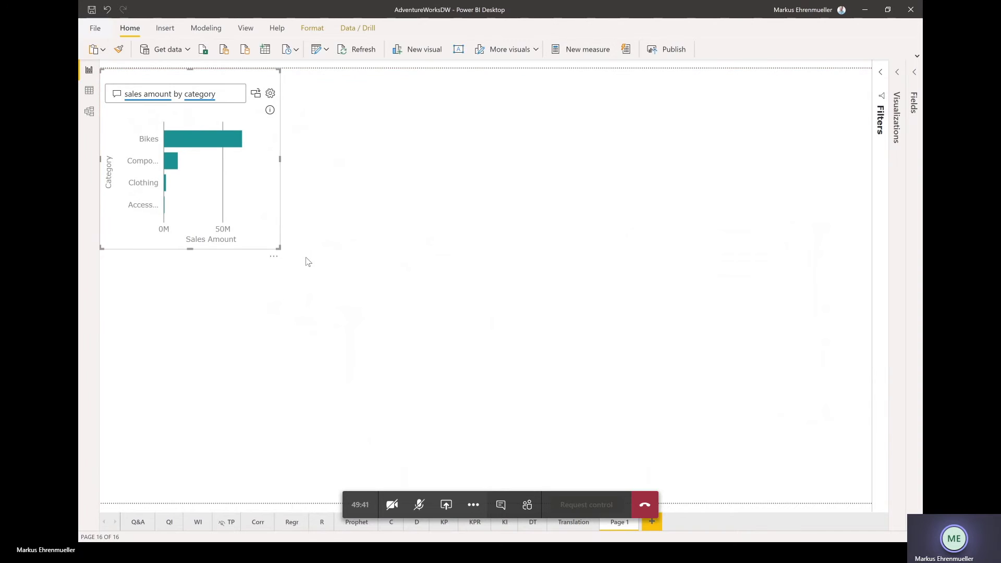
pyautogui.moveTo(277, 247); pyautogui.dragTo(488, 286)
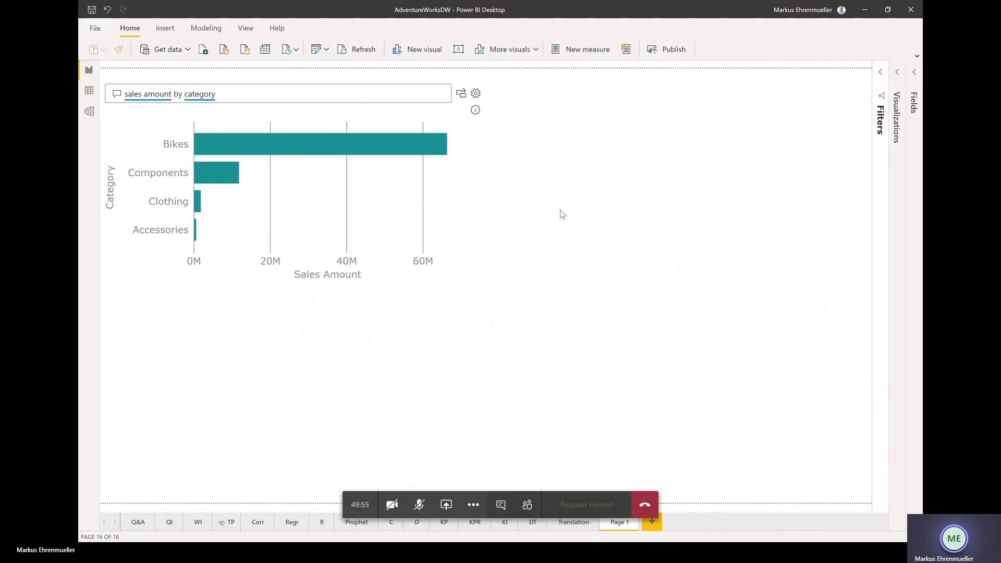
# Add a second Q&A visual beside the category chart and ask for "sales amount by promotion".
pyautogui.doubleClick(568, 116)
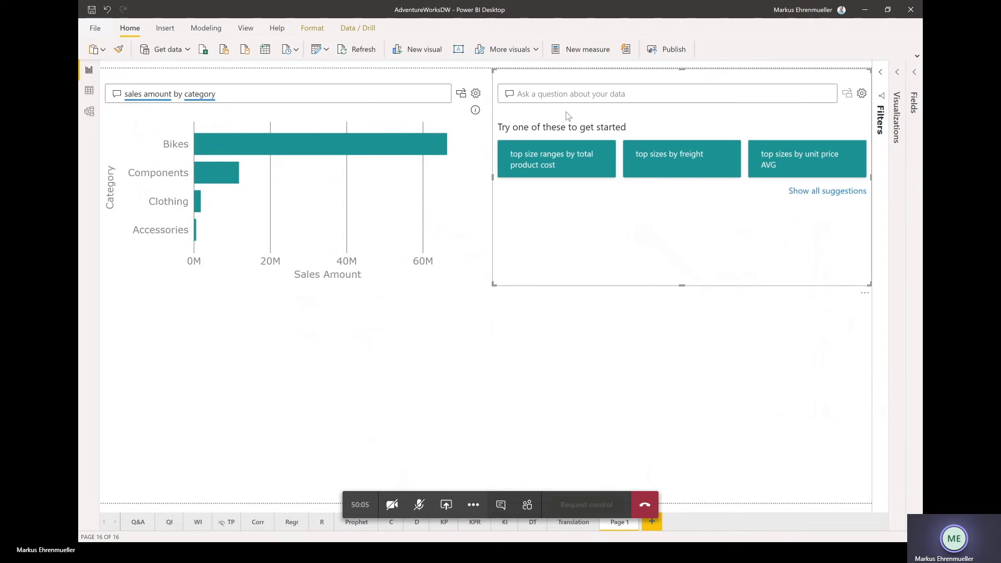
pyautogui.write('sales a')
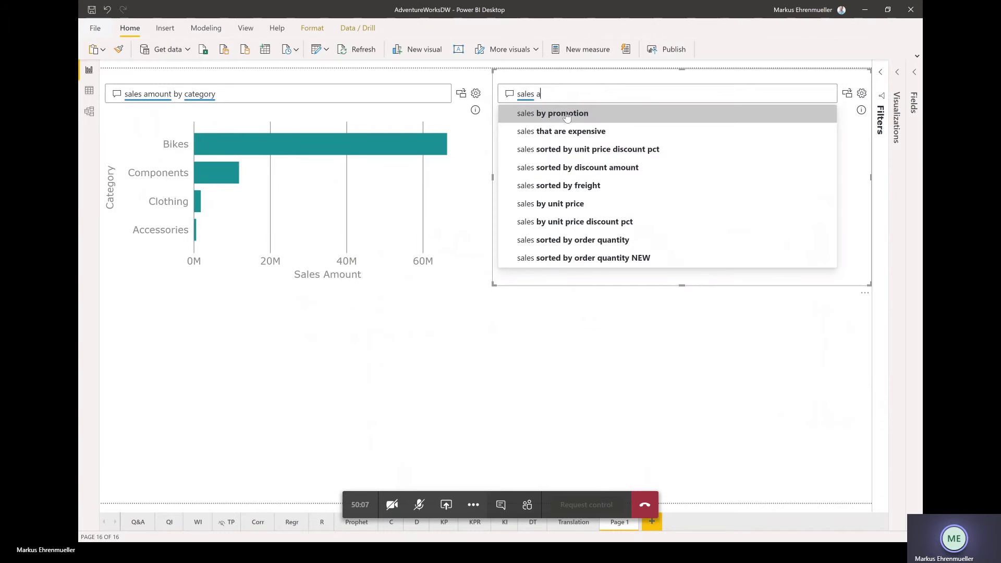
pyautogui.write('mount ')
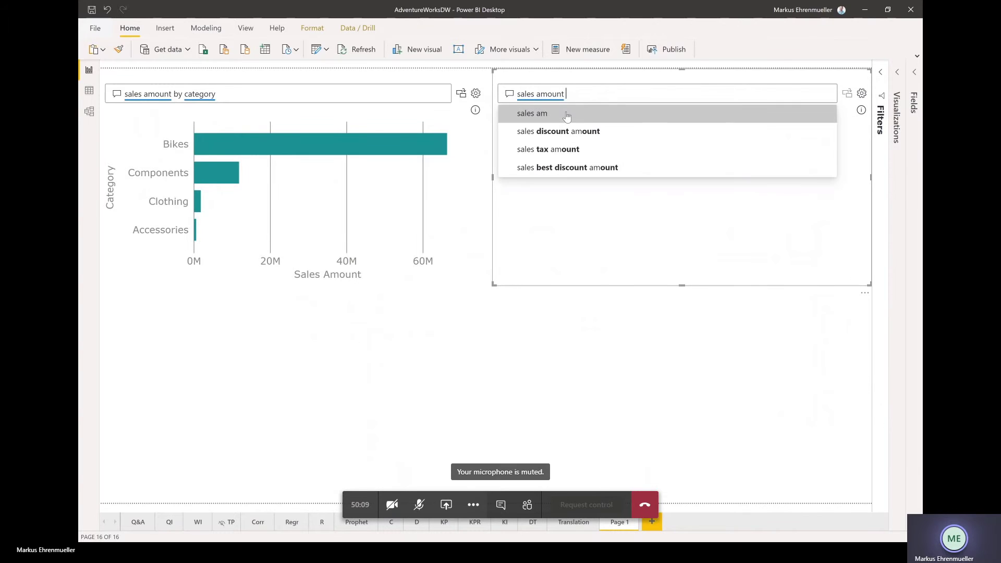
pyautogui.write('by promotion')
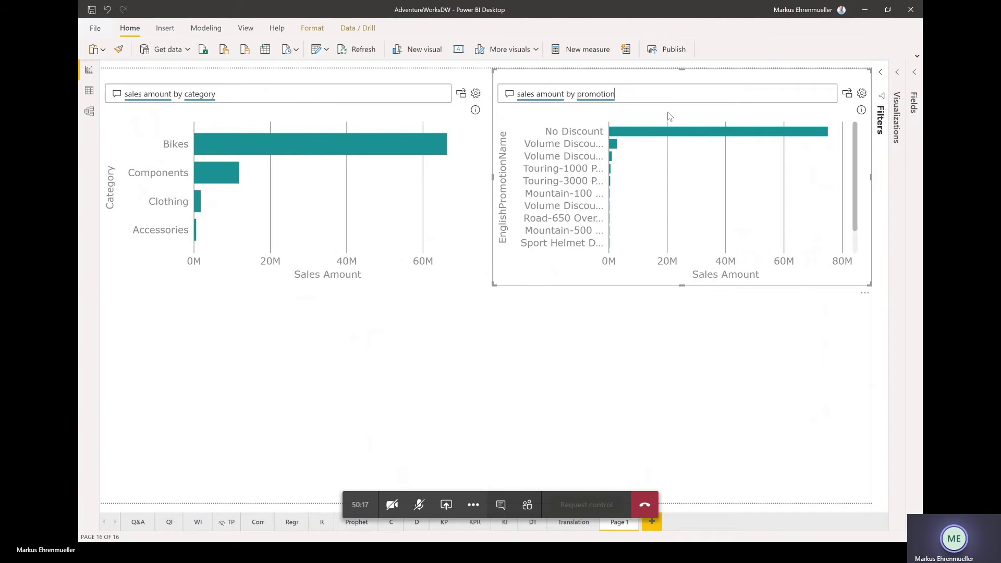
# Limit the promotion question with "for 2013" and convert the Q&A result into a standard visual.
pyautogui.tripleClick(639, 94)
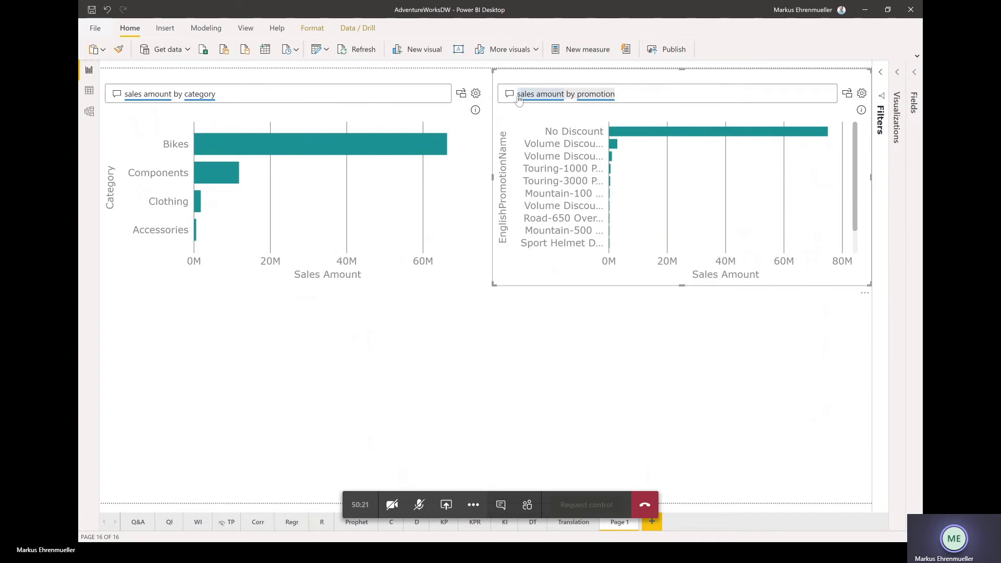
pyautogui.click(639, 95)
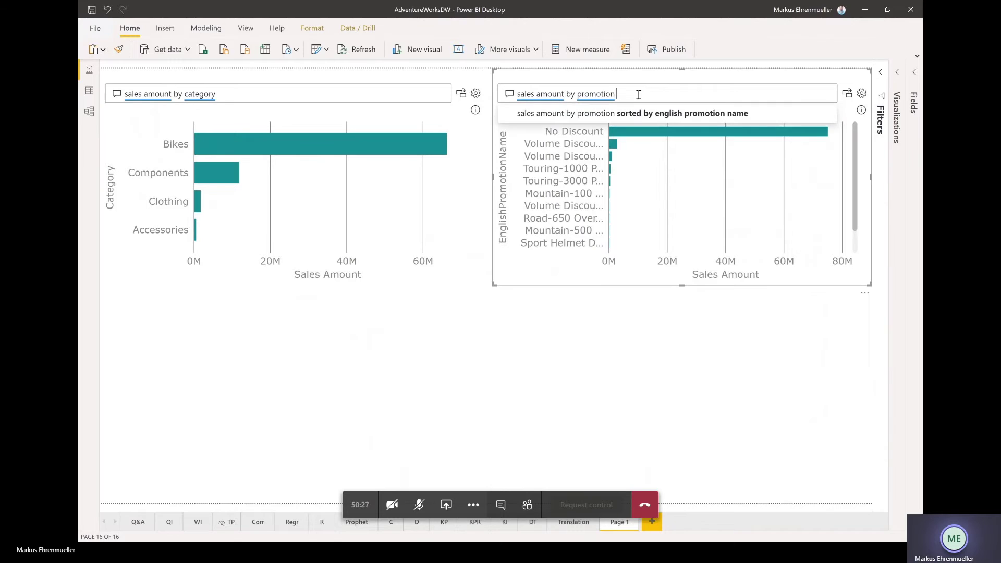
pyautogui.write('for 2013')
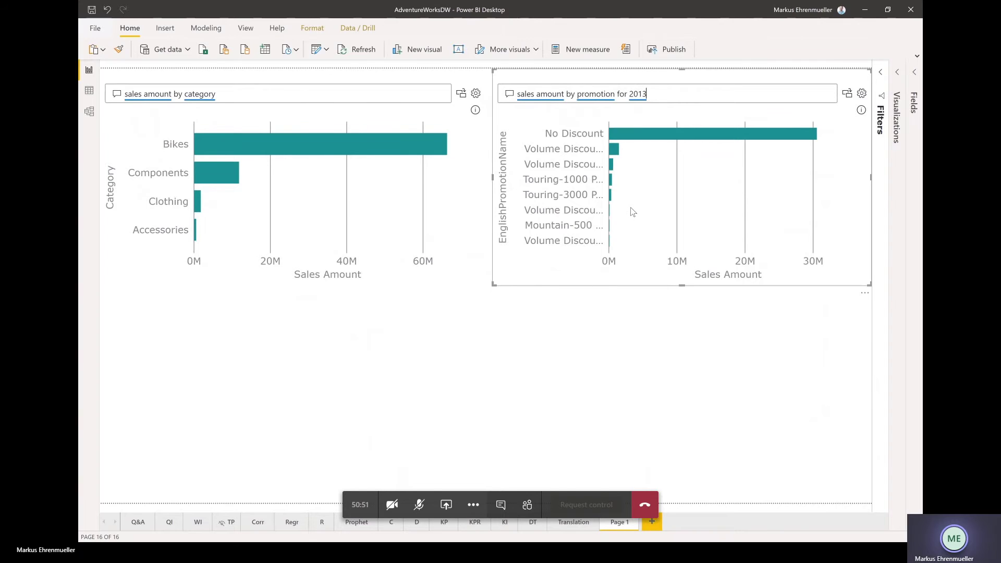
pyautogui.click(848, 95)
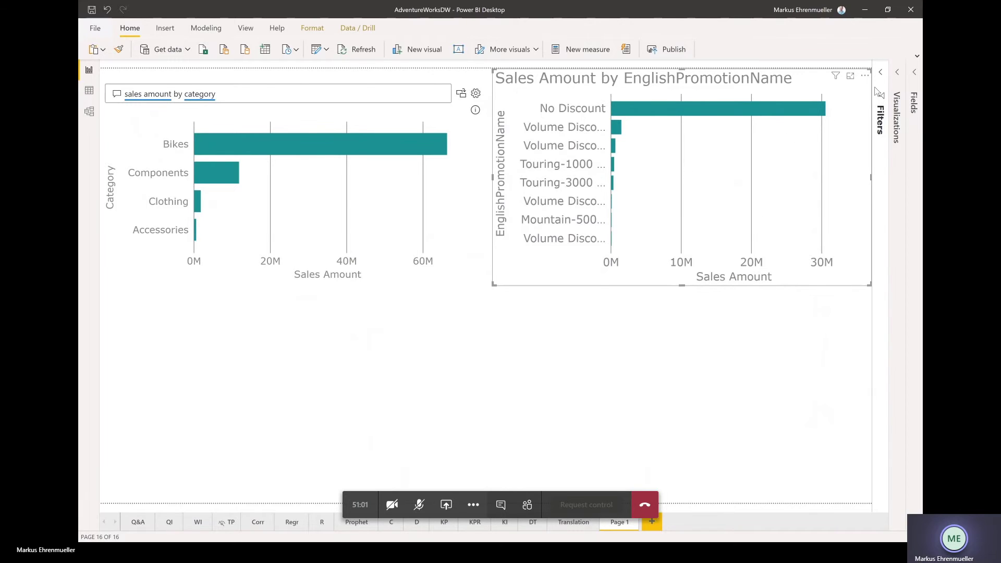
# Review the filters applied to the promotion chart and exclude its No Discount bar.
pyautogui.click(880, 73)
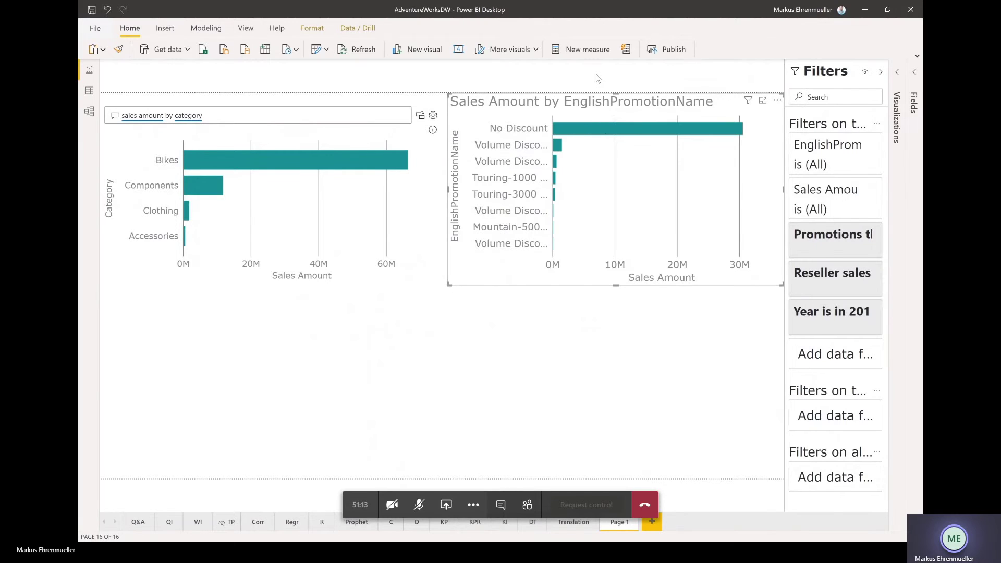
pyautogui.rightClick(650, 130)
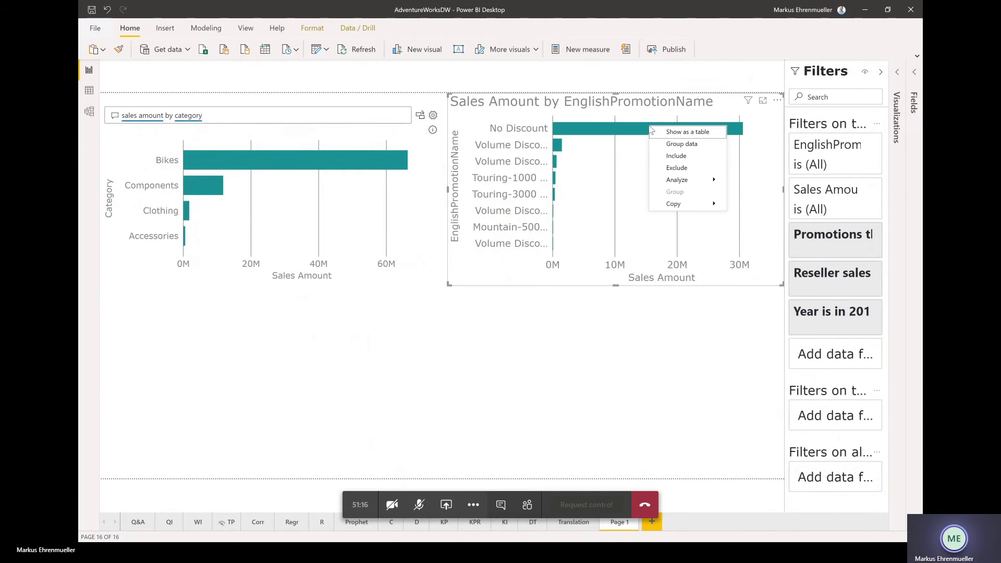
pyautogui.click(676, 168)
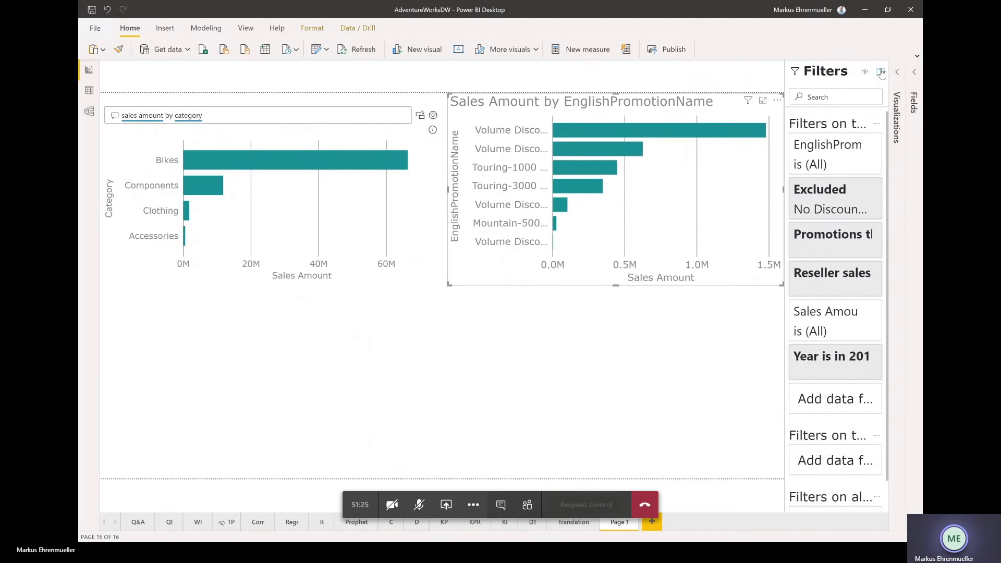
pyautogui.click(881, 72)
# Add a Q&A visual below the category chart, ask for "sales amount by territory group" and dismiss the error dialog.
pyautogui.doubleClick(243, 369)
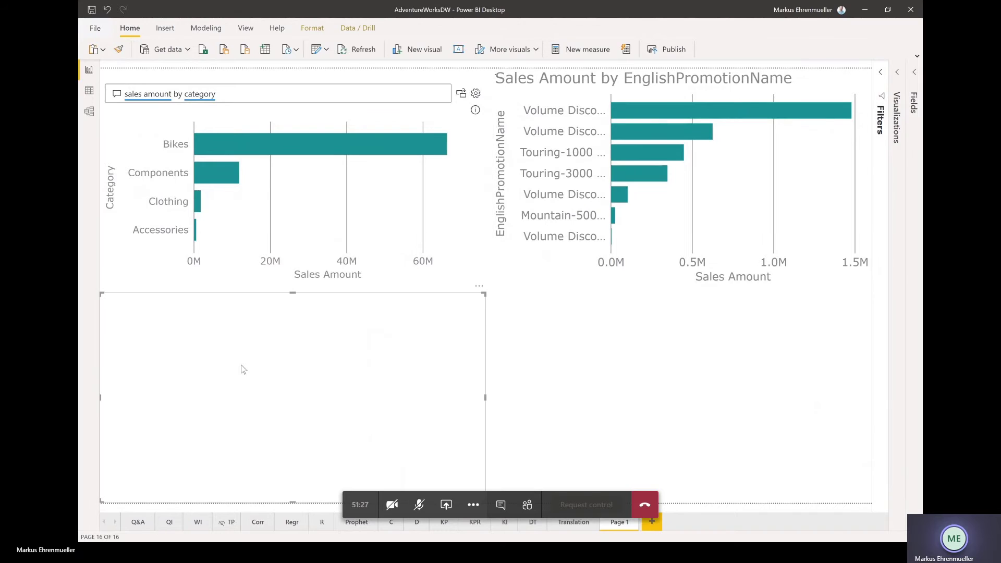
pyautogui.write('sales maount')
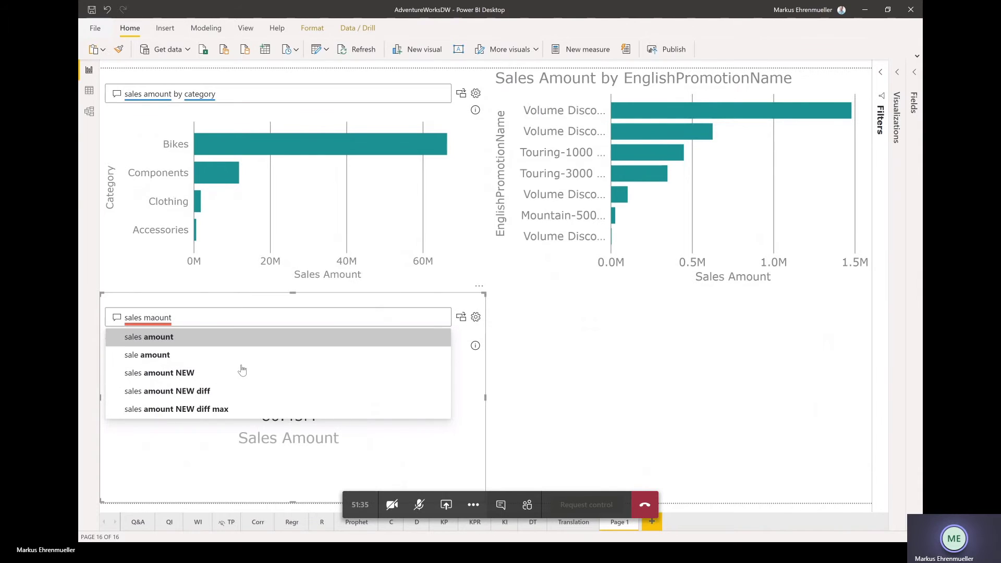
pyautogui.click(165, 338)
pyautogui.write('b')
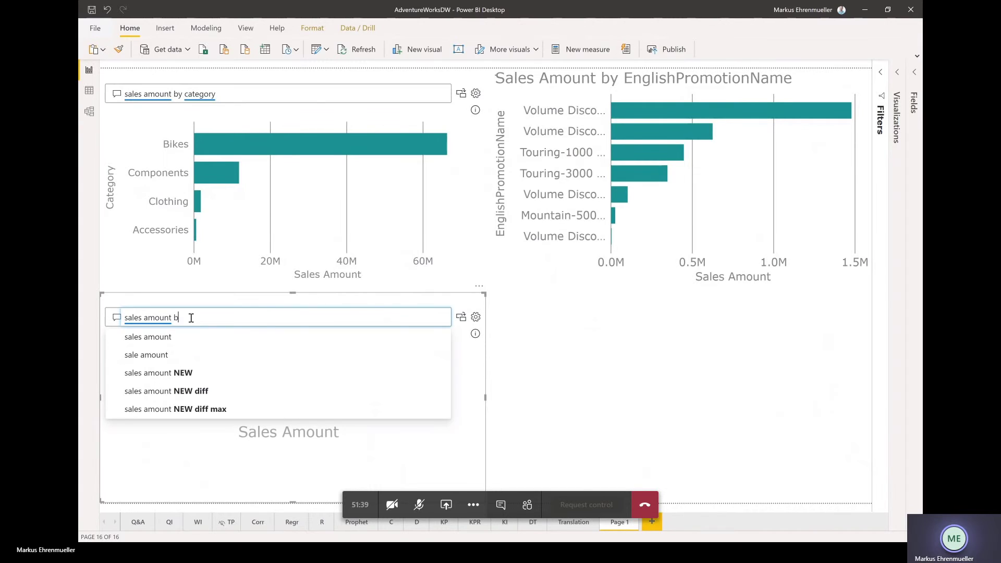
pyautogui.write('y terri')
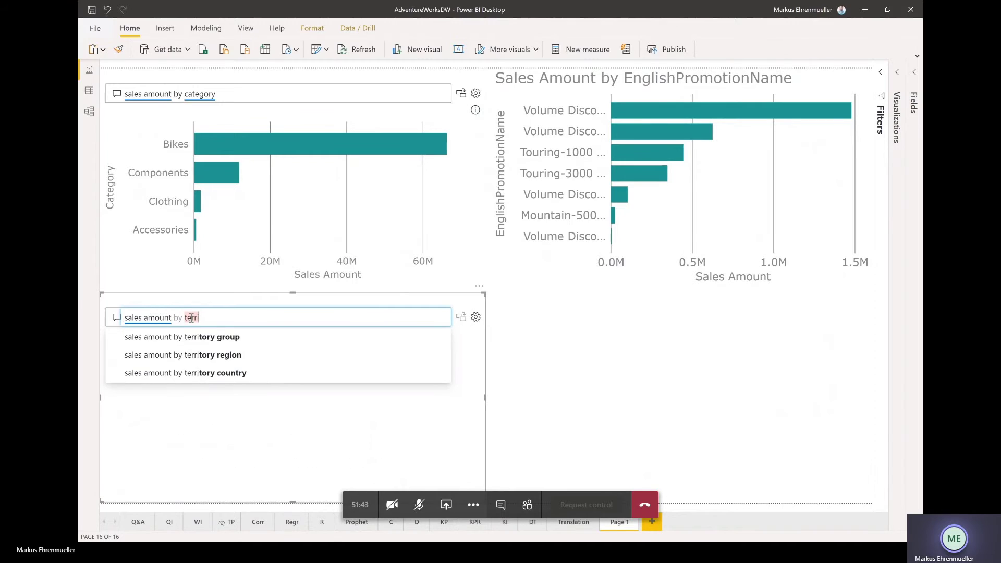
pyautogui.press('Down')
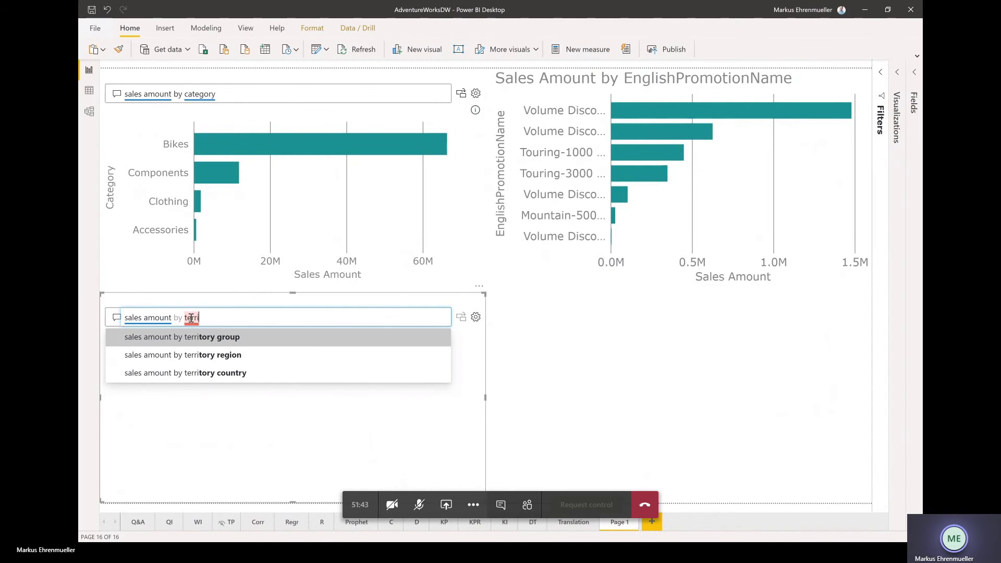
pyautogui.press('Return')
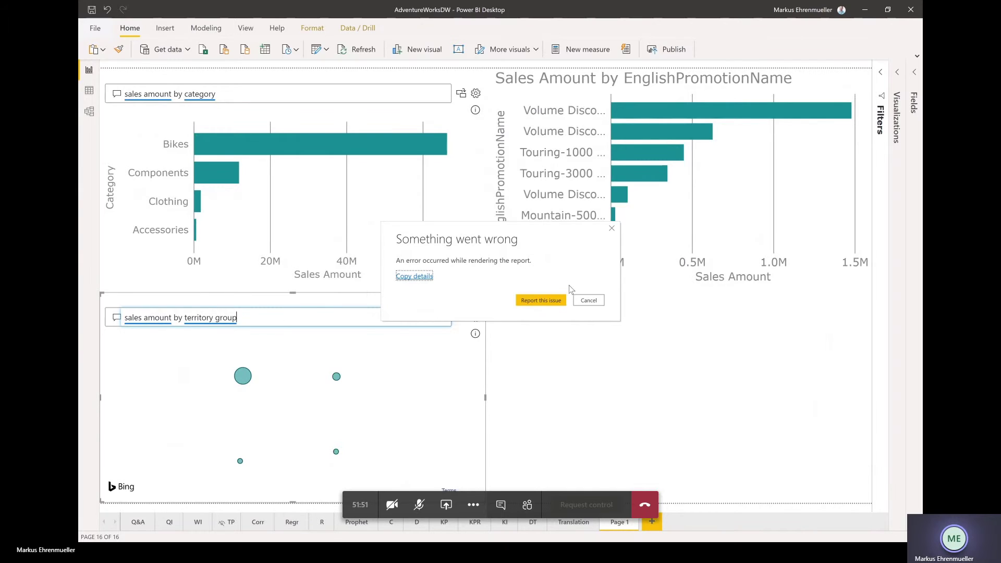
pyautogui.click(588, 300)
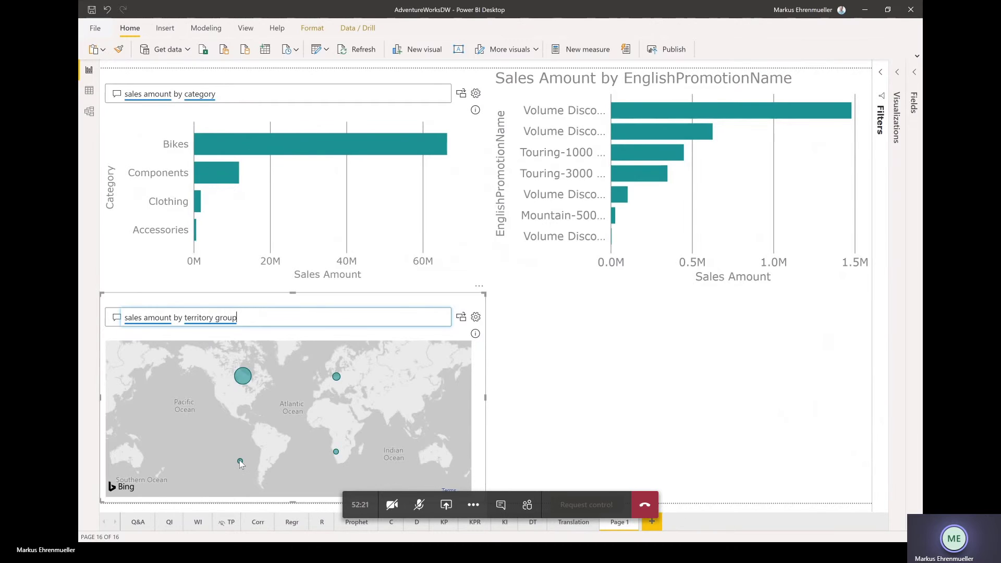
# Change the territory group map to a bar chart by adding "as a bar chart" to its question.
pyautogui.moveTo(239, 460)
pyautogui.moveTo(335, 458)
pyautogui.click(388, 314)
pyautogui.write('as a bar')
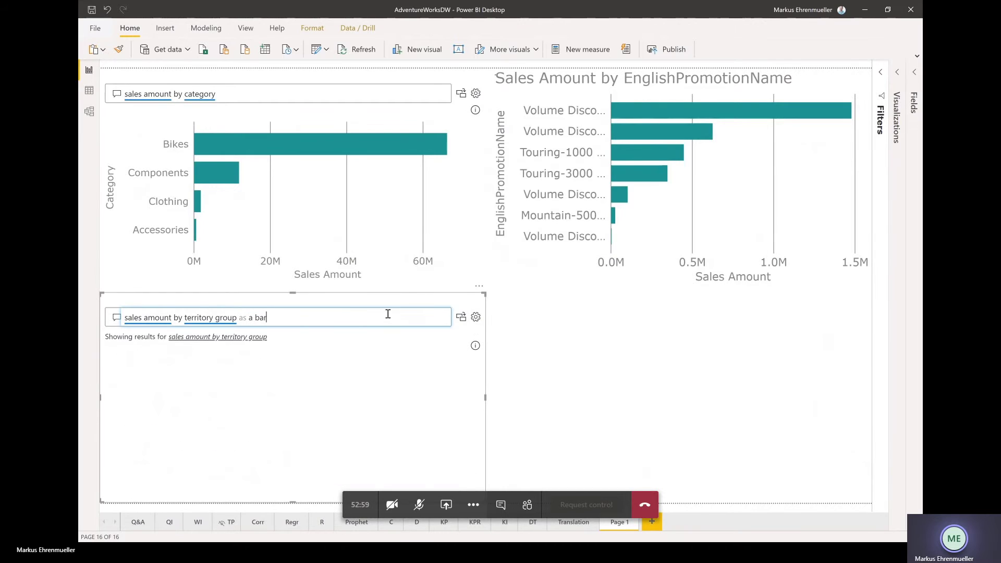
pyautogui.write(' chart')
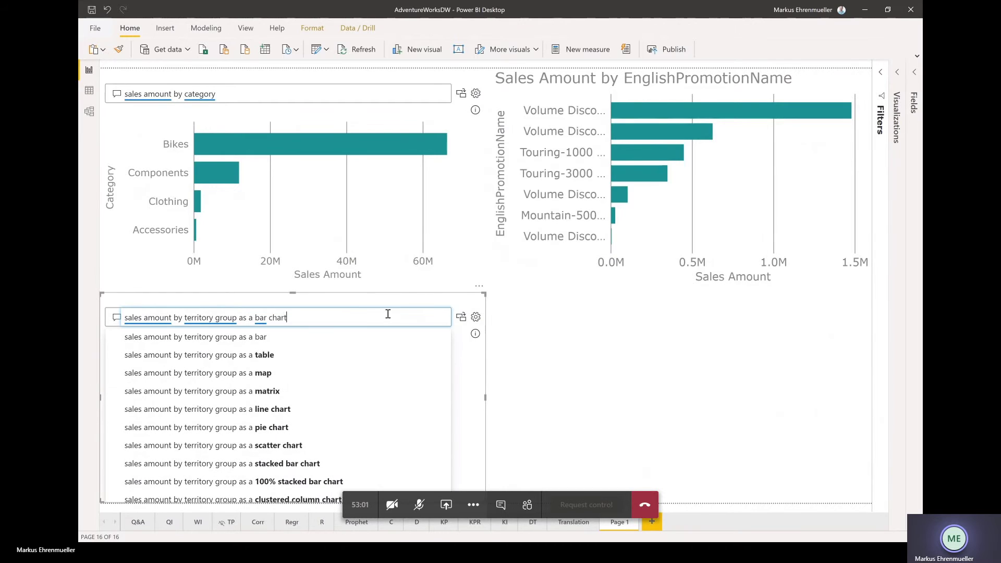
pyautogui.press('Return')
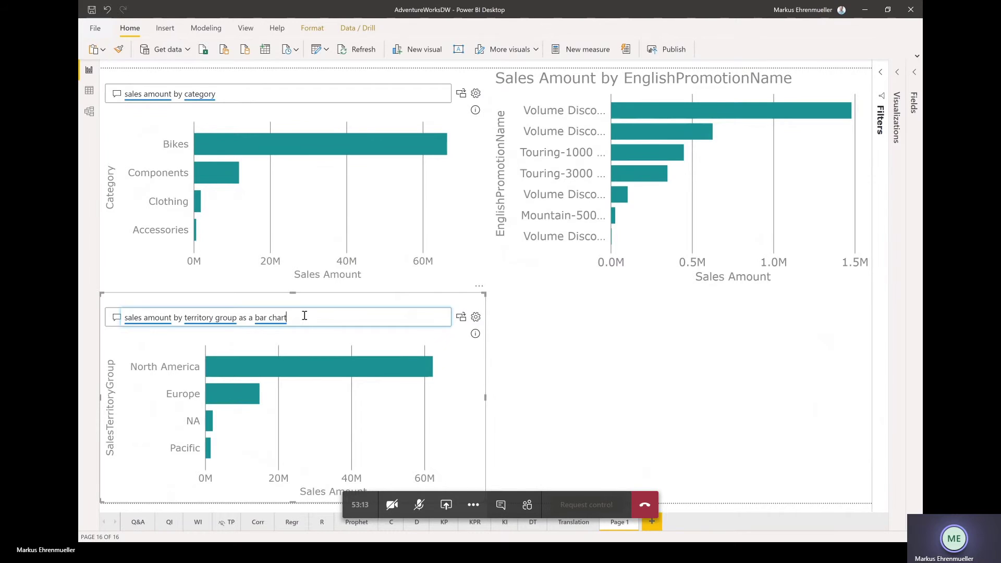
# Add a Q&A visual in the empty area below the promotion chart and ask for "sales amount by date".
pyautogui.click(524, 322)
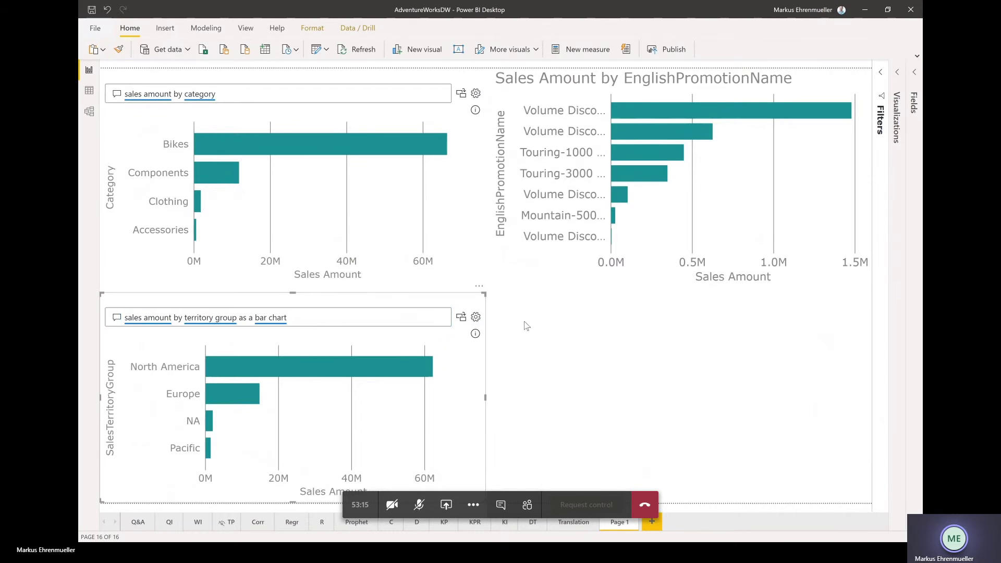
pyautogui.doubleClick(525, 323)
pyautogui.write('s')
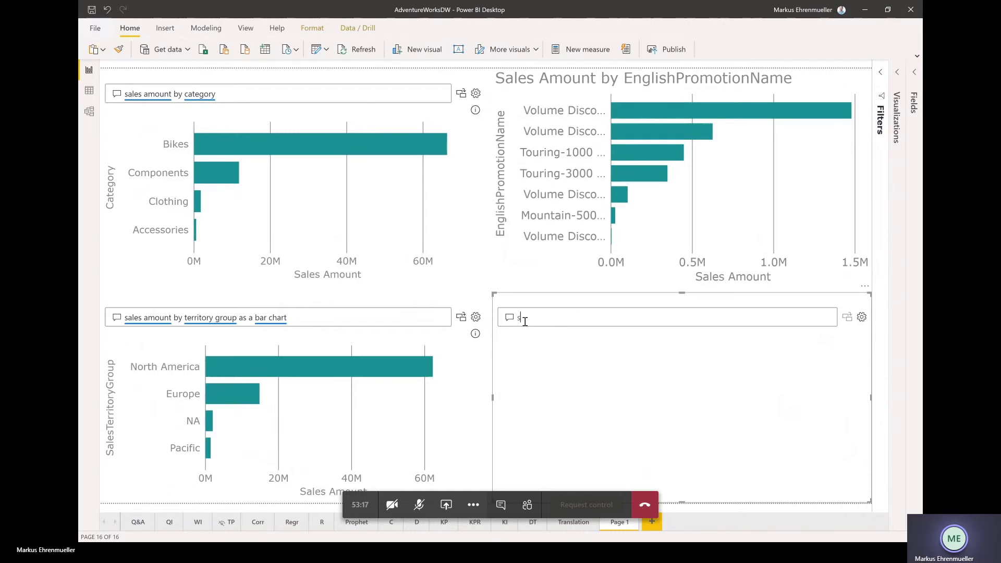
pyautogui.write('ales amount by date')
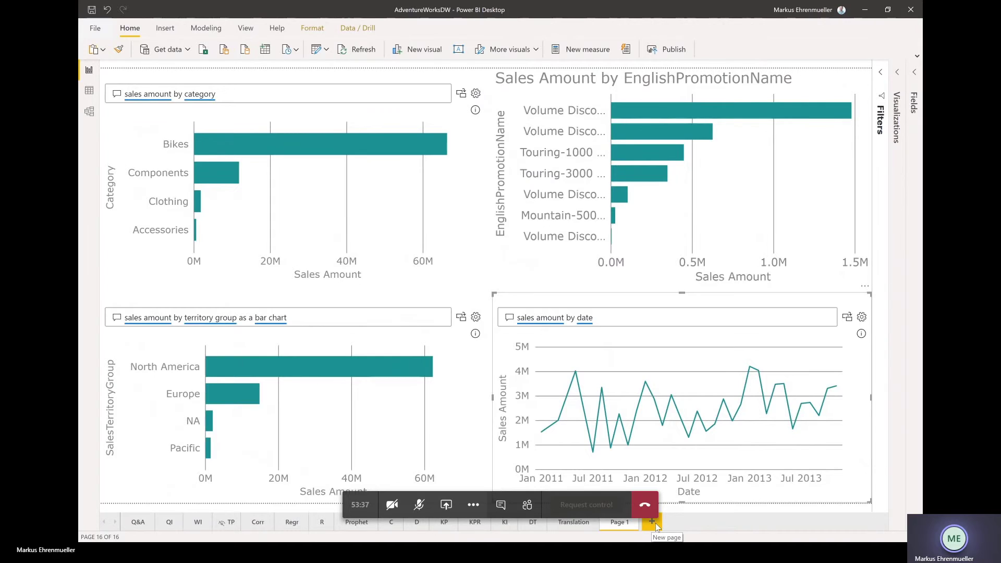
pyautogui.click(915, 74)
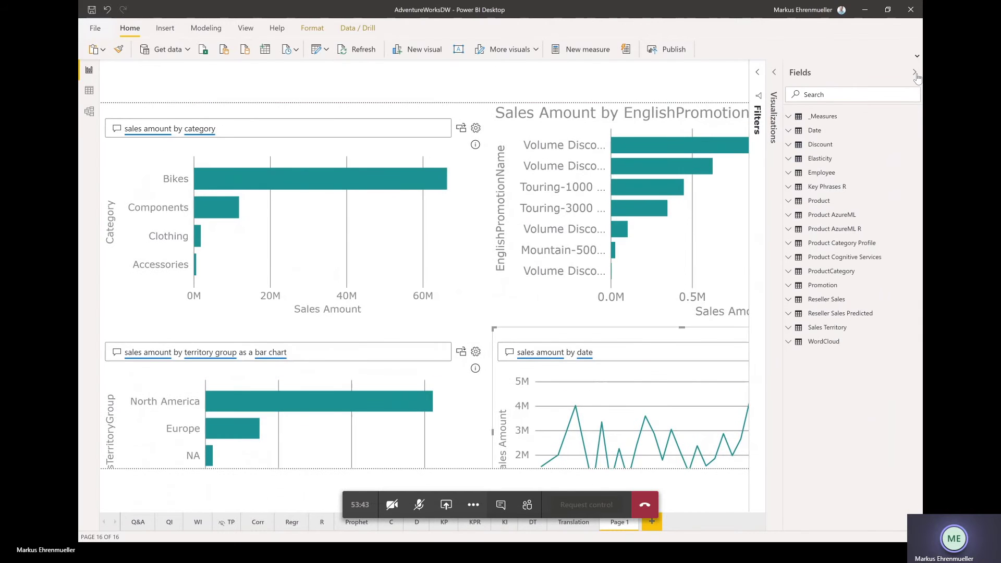
pyautogui.click(874, 94)
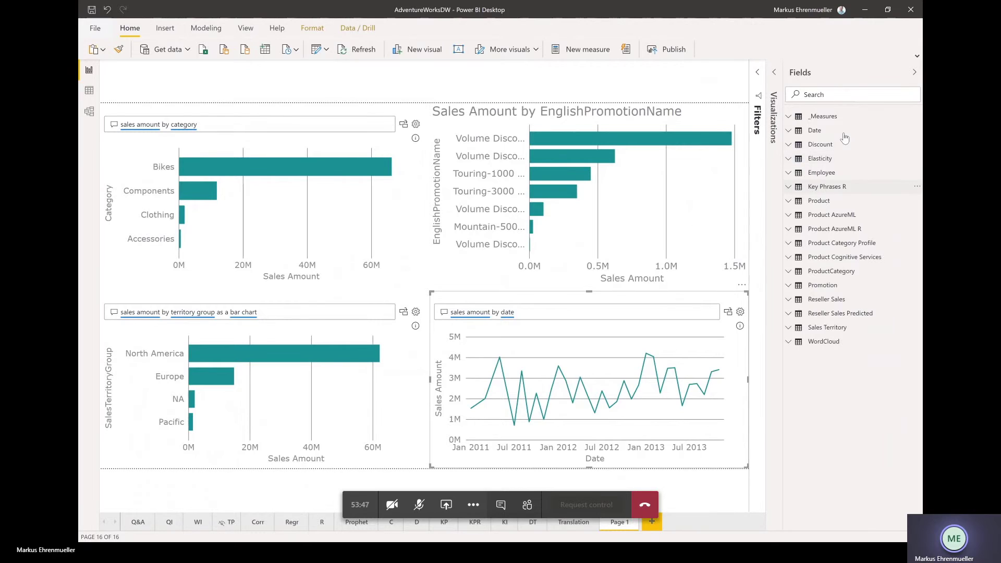
pyautogui.click(914, 74)
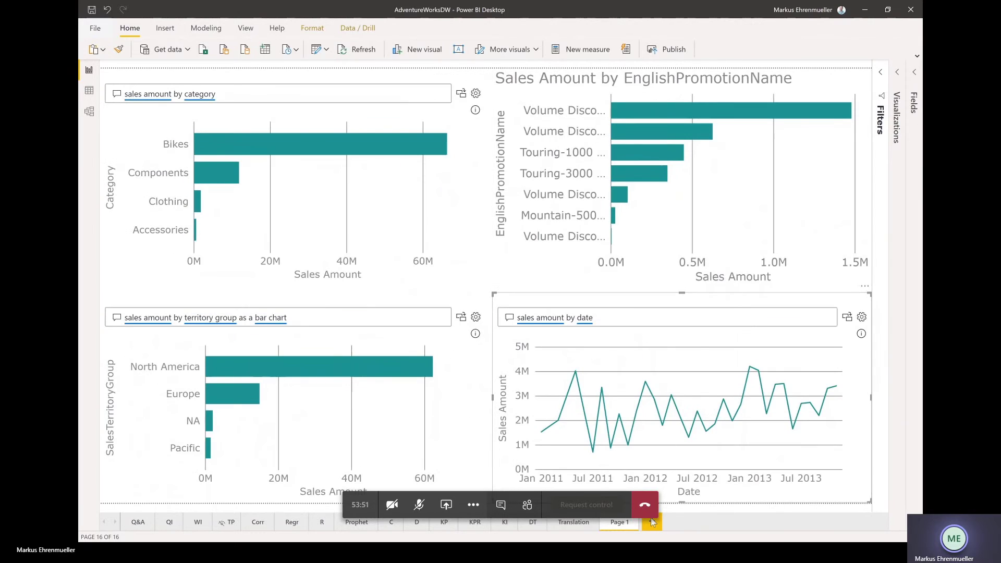
# Add a new report page with a Q&A visual that asks for "sales amount by date".
pyautogui.click(652, 522)
pyautogui.doubleClick(425, 236)
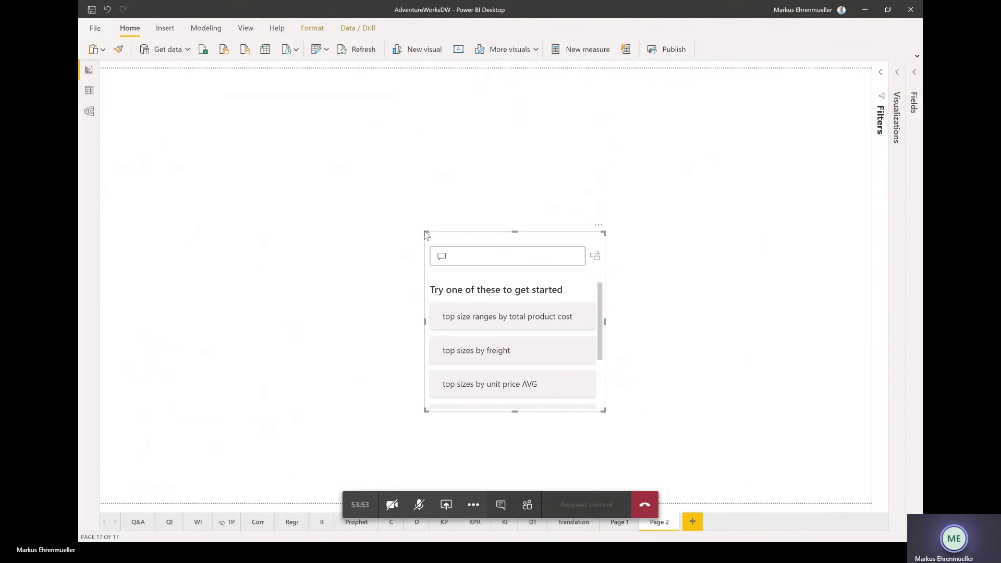
pyautogui.write('sal')
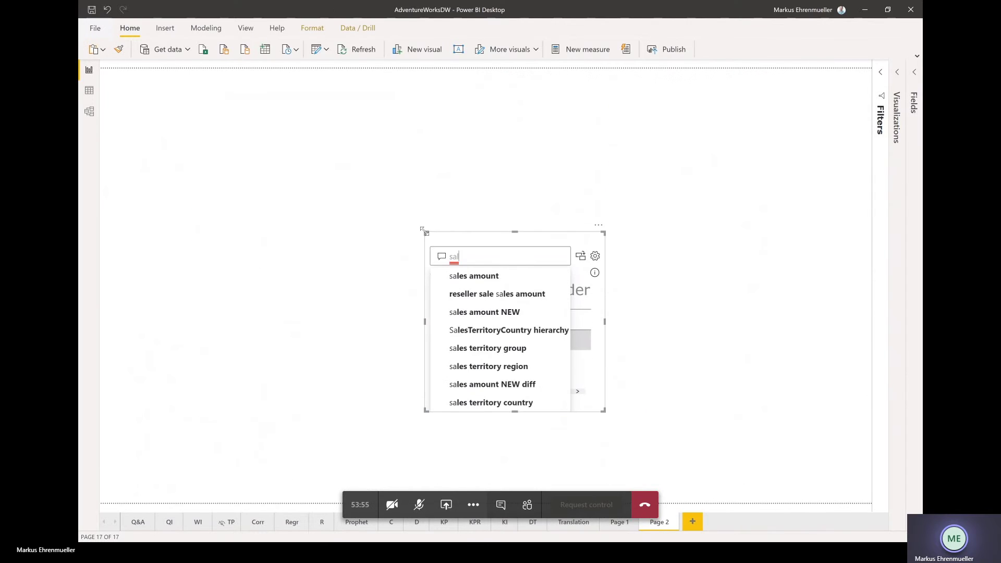
pyautogui.write('es amount by date')
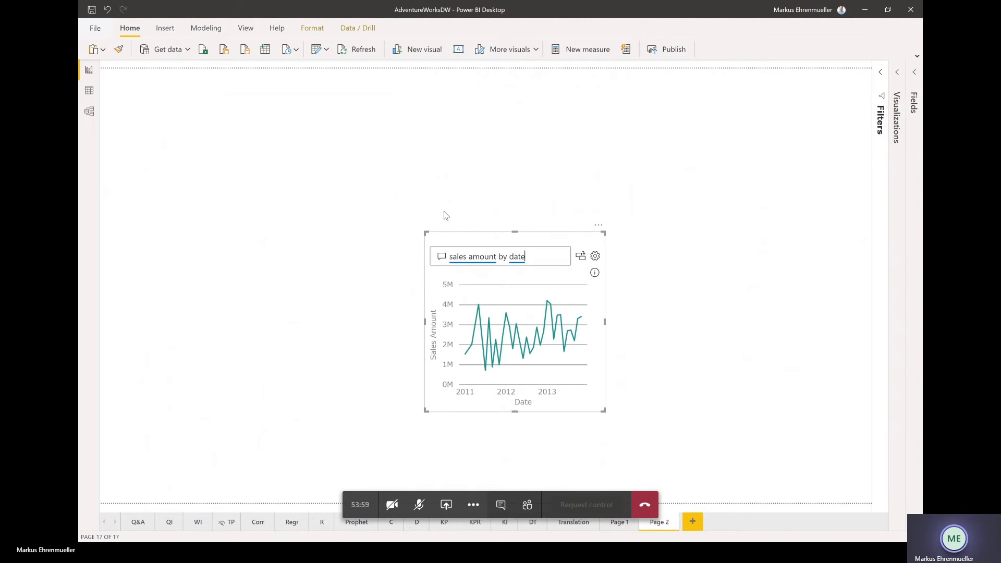
# Convert the Q&A result to a standard visual and enlarge it to fill the upper half of the page.
pyautogui.click(580, 256)
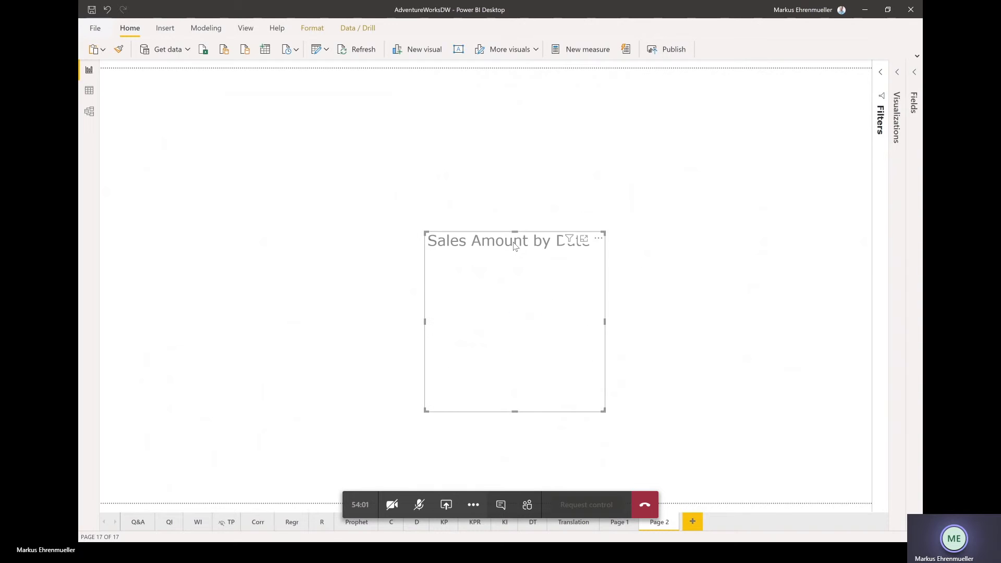
pyautogui.moveTo(515, 245); pyautogui.dragTo(191, 81)
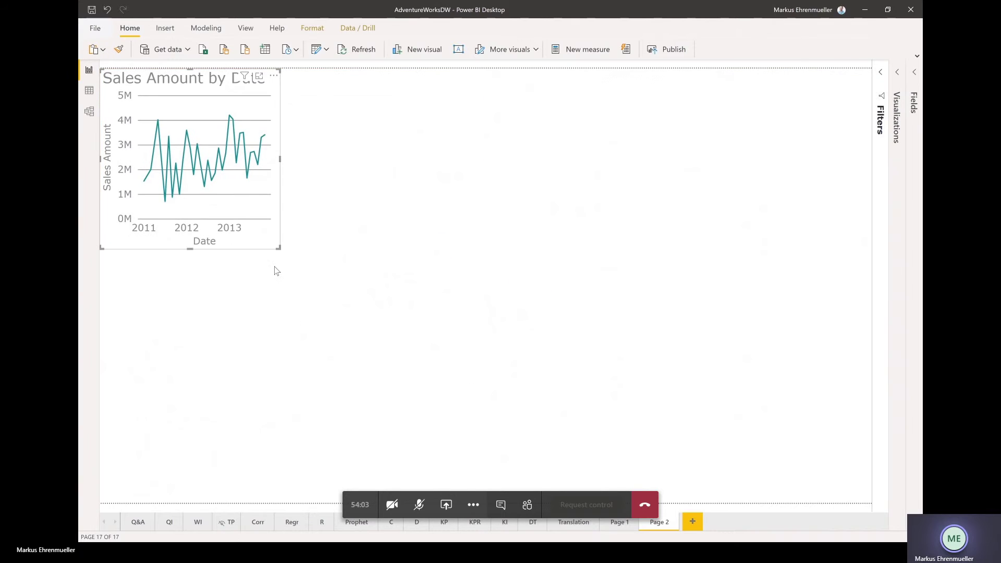
pyautogui.moveTo(279, 248); pyautogui.dragTo(871, 289)
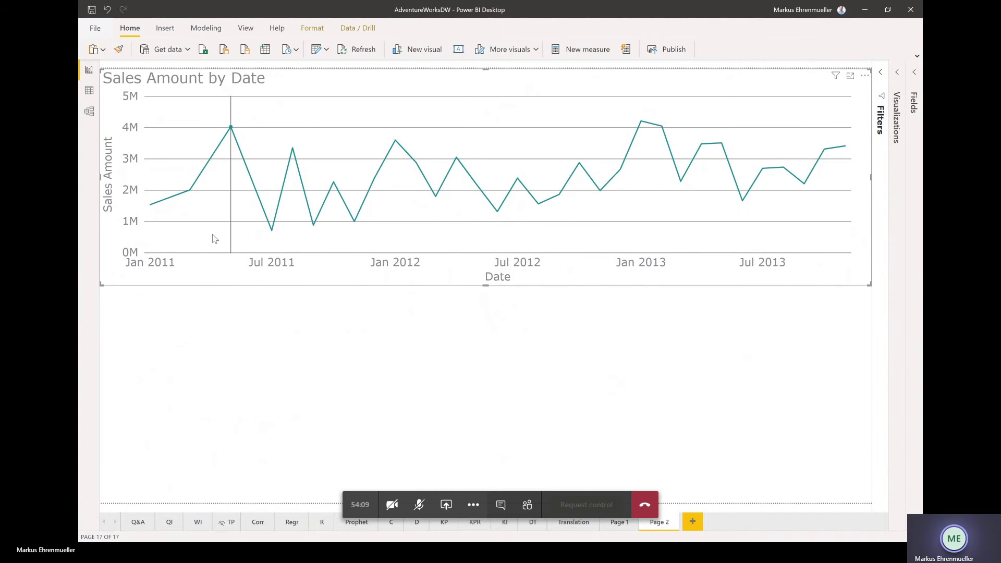
# Analyze the January 2013 peak with Explain the increase and examine the waterfall chart of sales amount by date and gender.
pyautogui.moveTo(496, 177)
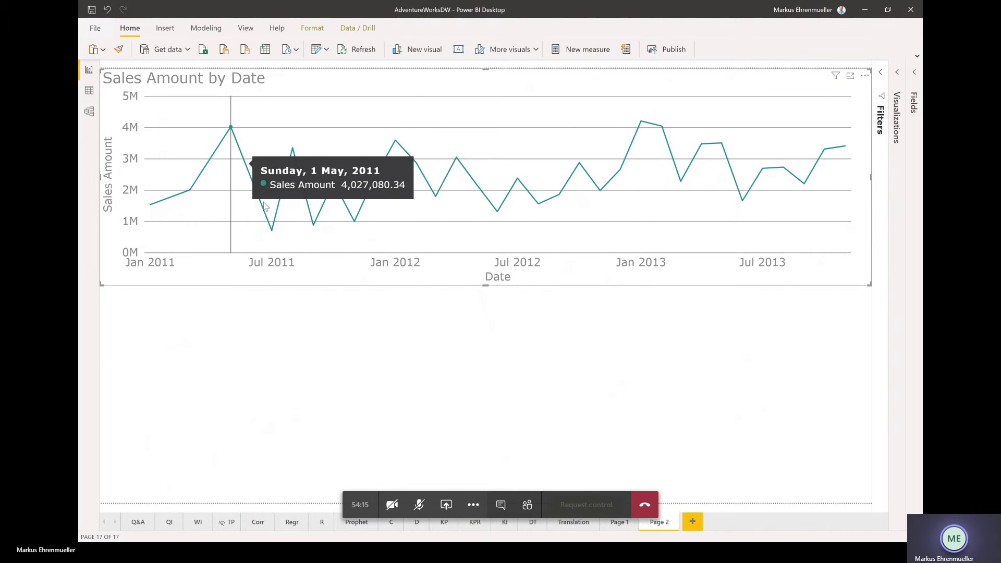
pyautogui.rightClick(642, 124)
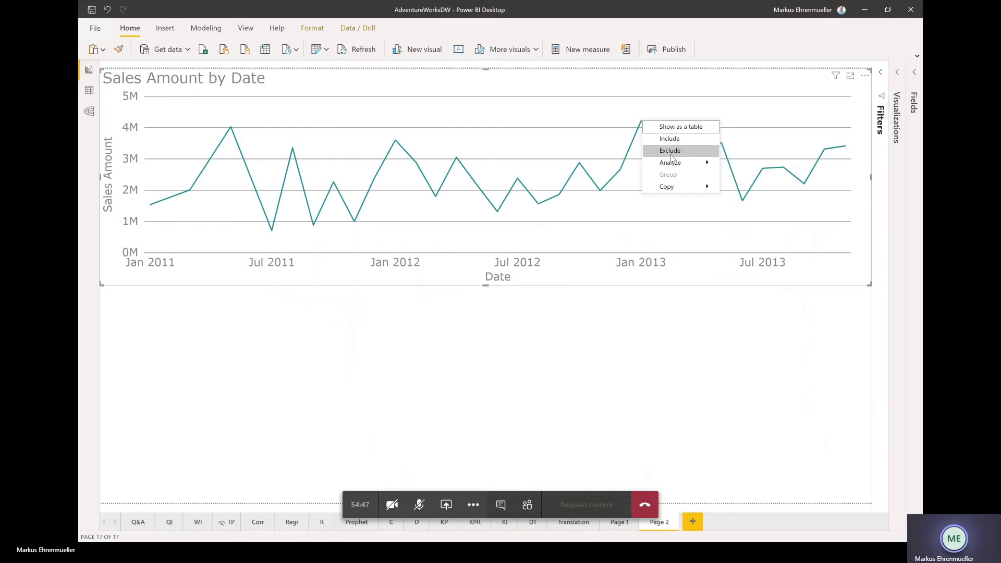
pyautogui.moveTo(676, 164)
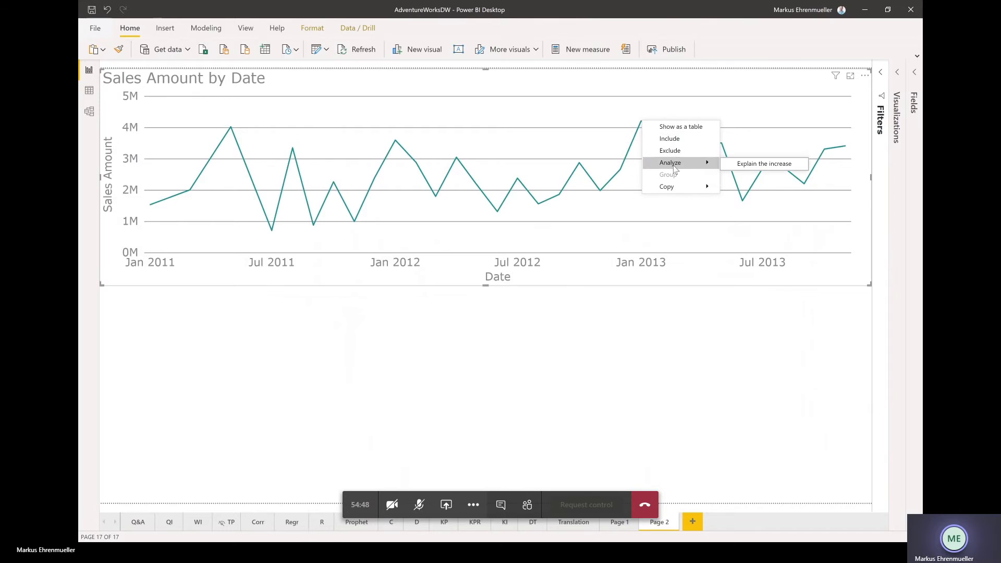
pyautogui.click(796, 165)
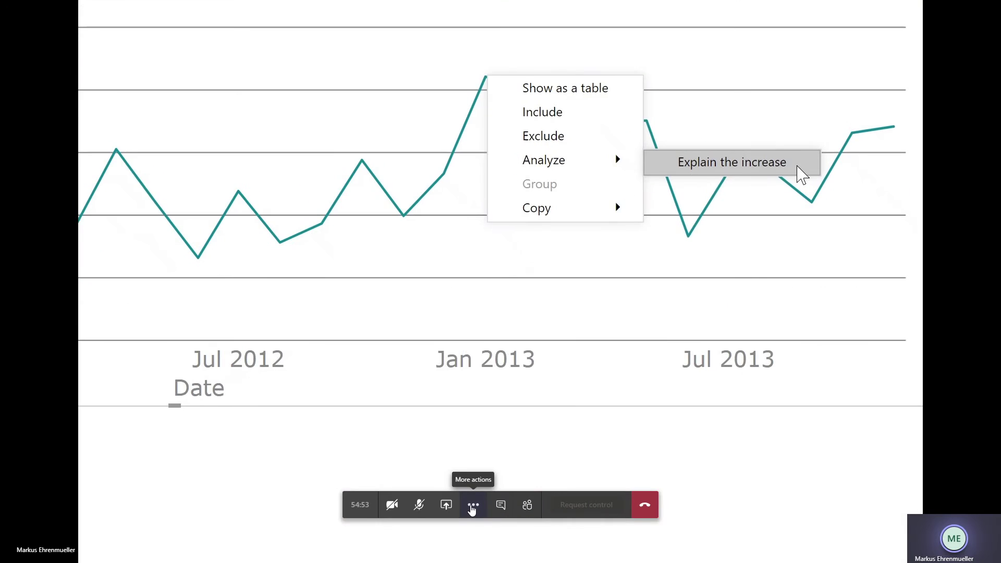
pyautogui.click(472, 506)
pyautogui.click(472, 506)
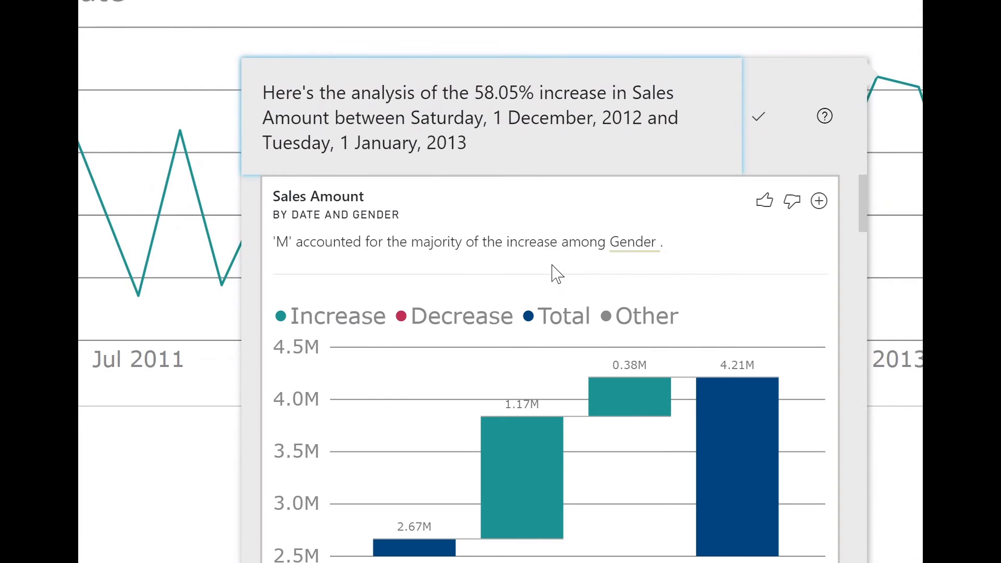
pyautogui.scroll(-1, 552, 485)
pyautogui.scroll(-3, 552, 500)
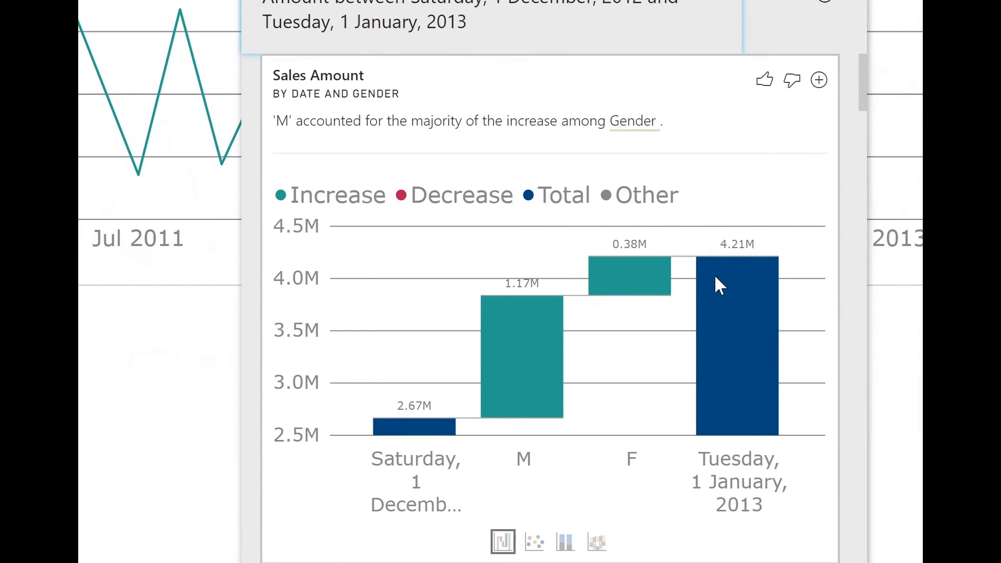
pyautogui.moveTo(714, 276)
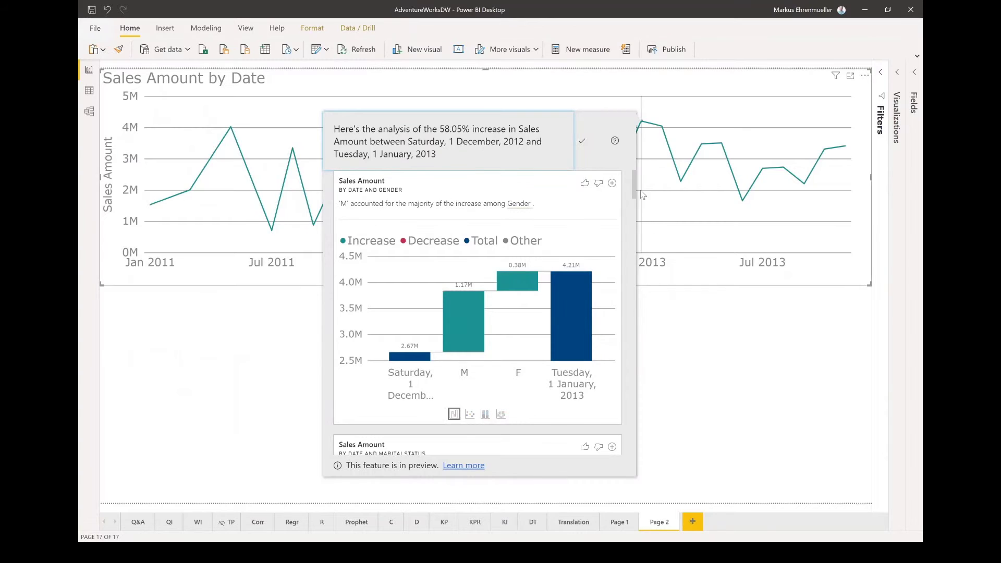
pyautogui.moveTo(635, 189)
pyautogui.mouseDown()
pyautogui.moveTo(631, 444)
pyautogui.moveTo(631, 175)
pyautogui.mouseUp()
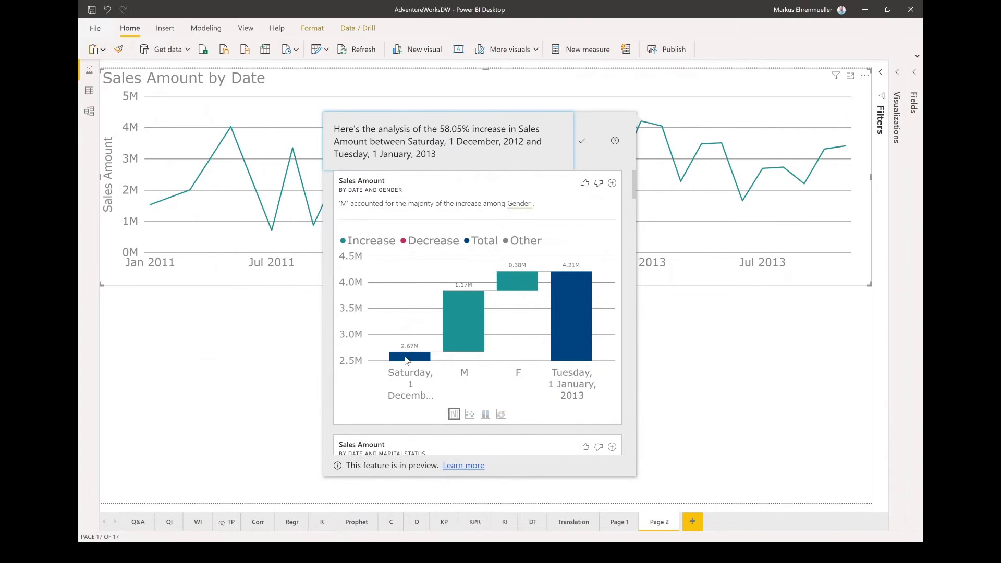
pyautogui.moveTo(576, 340)
pyautogui.moveTo(518, 281)
# Compare the gender analysis as a scatter chart and a 100% stacked column chart, and add the stacked column version to the report.
pyautogui.click(472, 417)
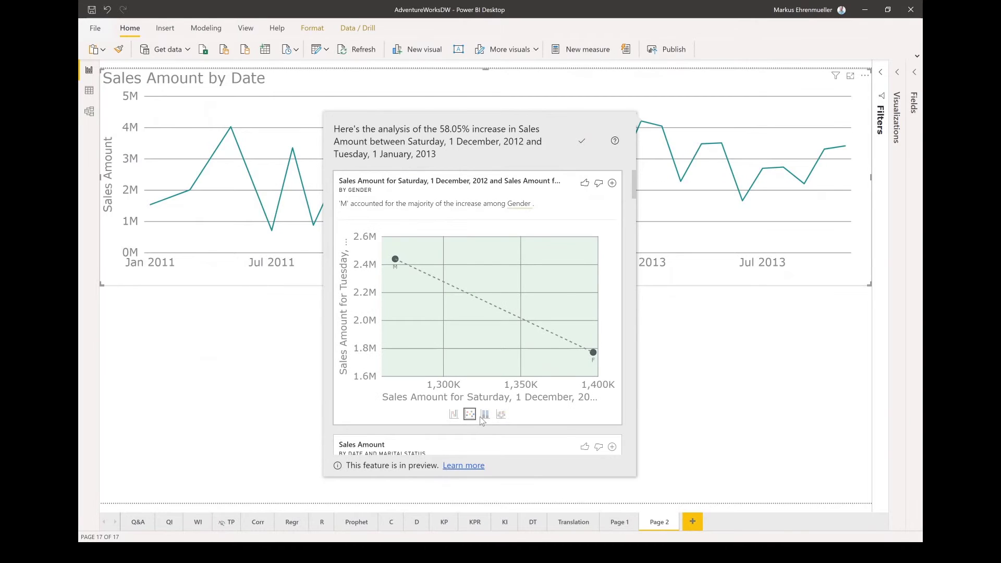
pyautogui.click(485, 415)
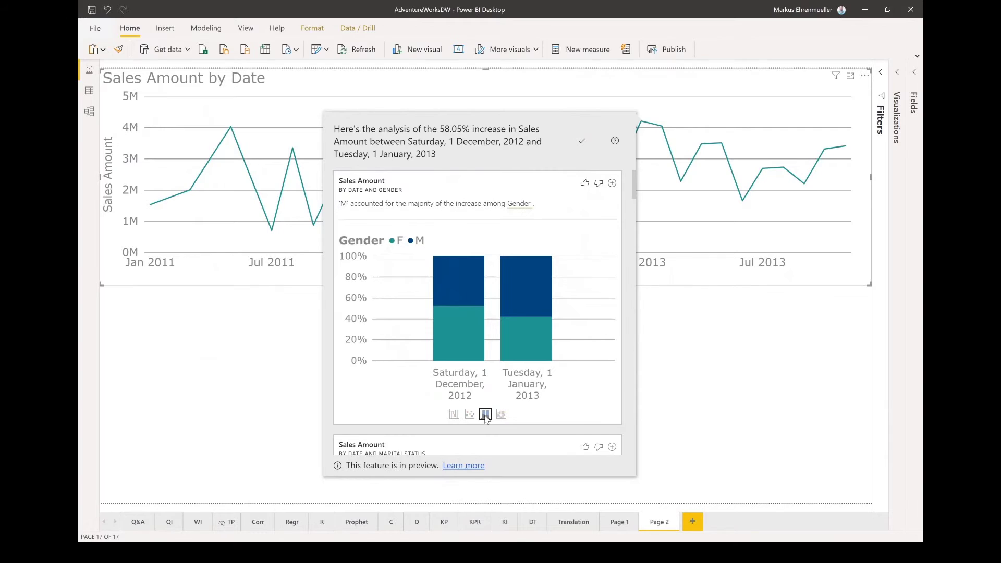
pyautogui.moveTo(447, 353)
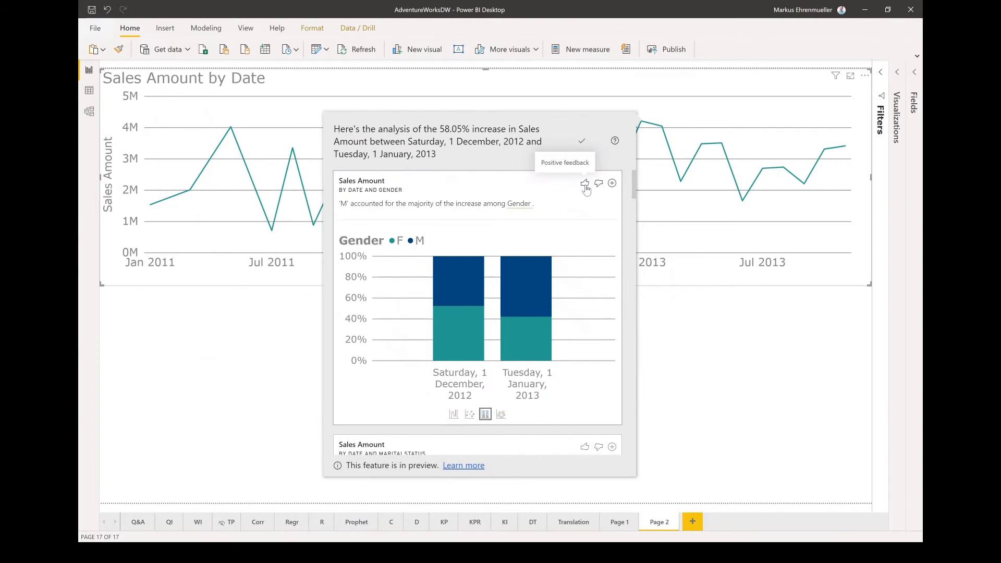
pyautogui.click(612, 183)
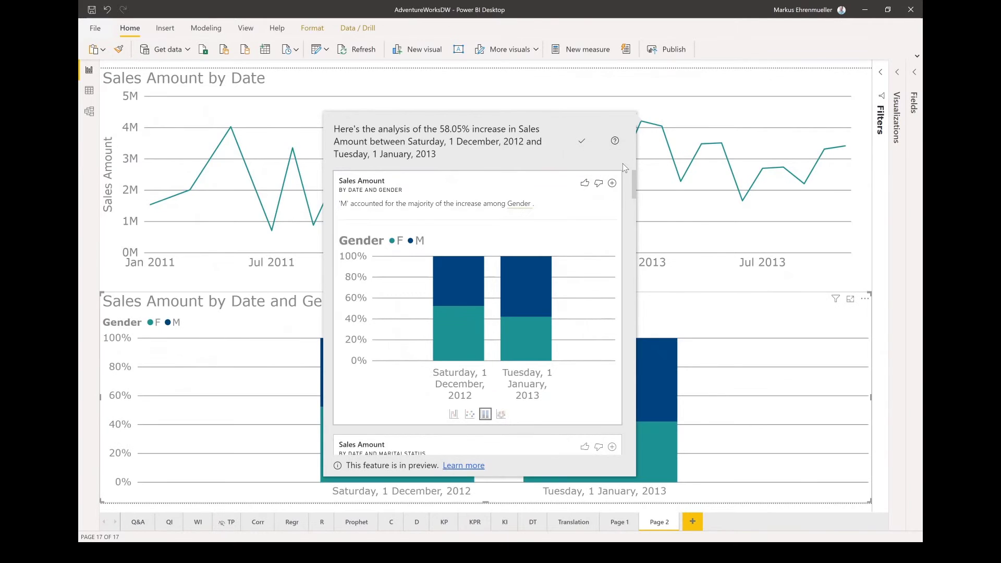
pyautogui.click(743, 277)
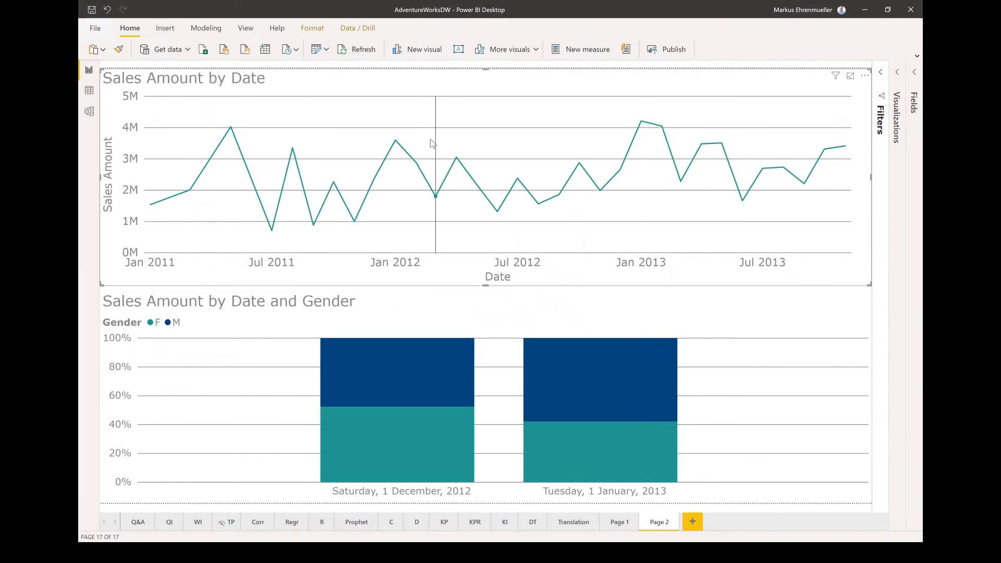
# Set the data color of gender F to the red theme color in the Sales Amount by Date and Gender chart.
pyautogui.moveTo(431, 144)
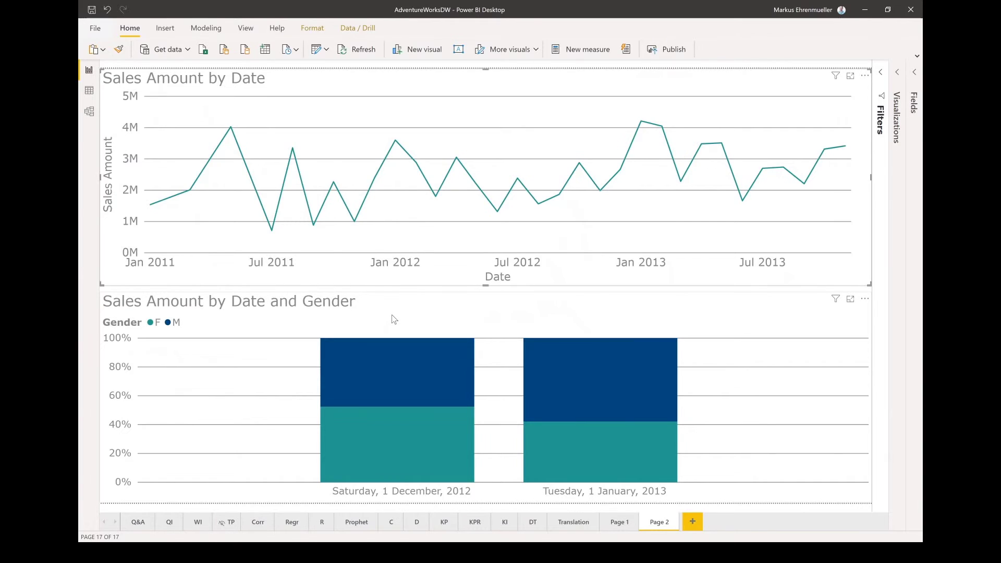
pyautogui.click(428, 323)
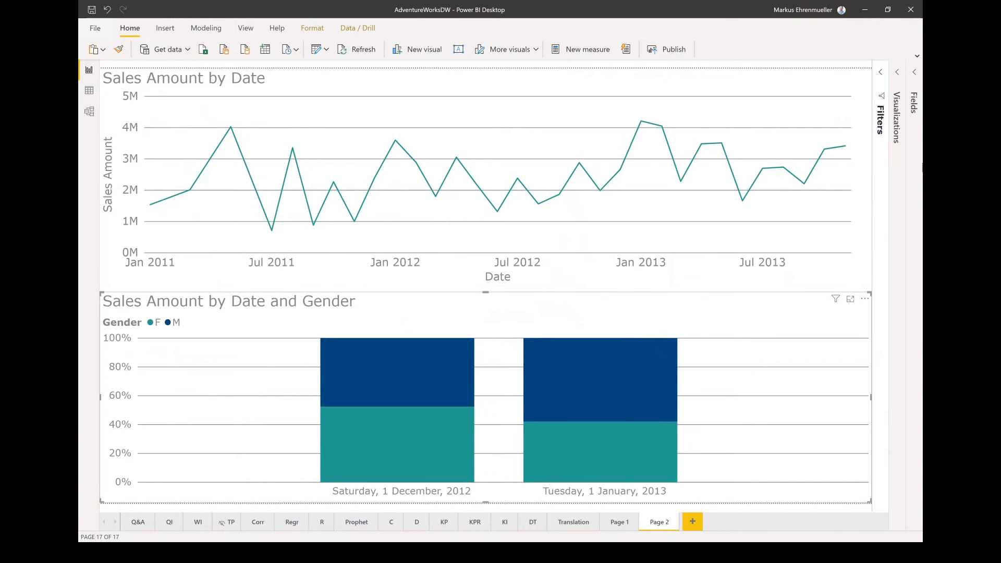
pyautogui.click(898, 75)
pyautogui.click(849, 203)
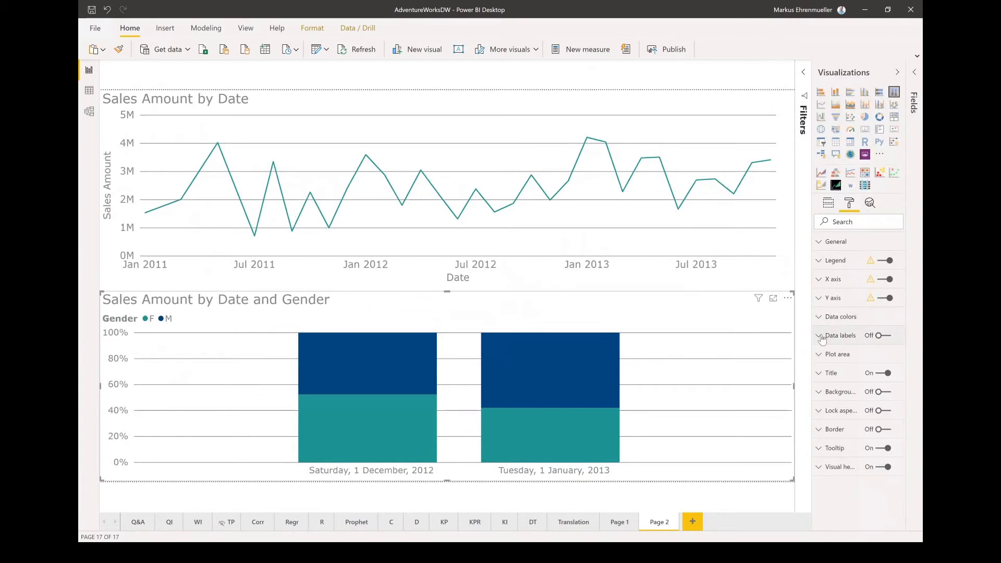
pyautogui.click(819, 318)
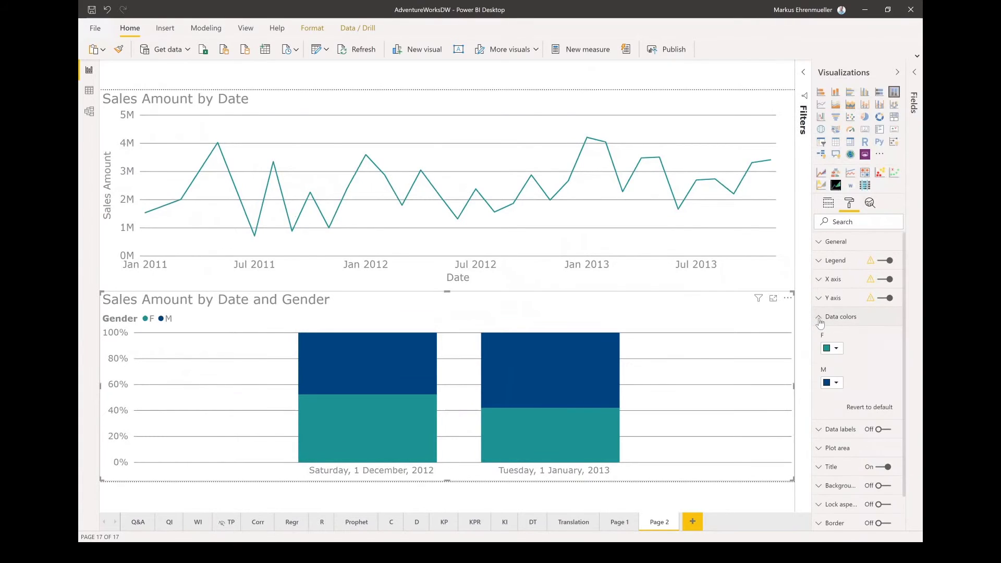
pyautogui.click(836, 348)
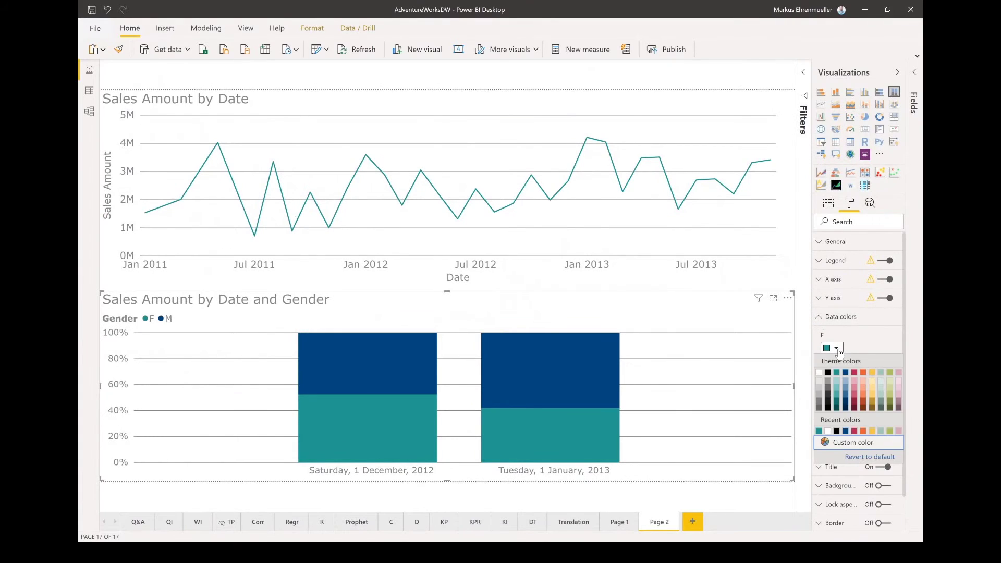
pyautogui.click(856, 373)
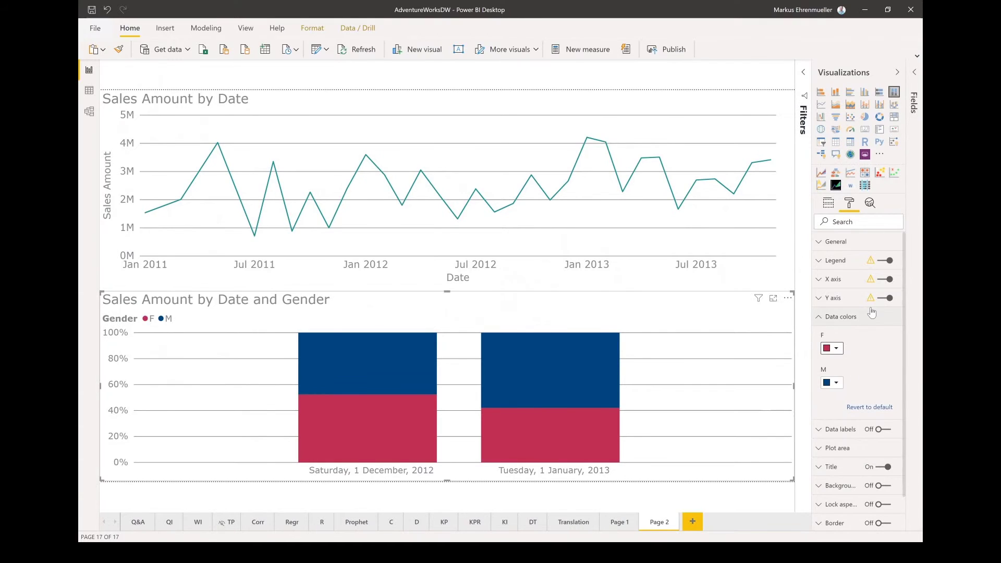
# Add a constant line at value 0.5 to the Sales Amount by Date and Gender chart.
pyautogui.click(869, 204)
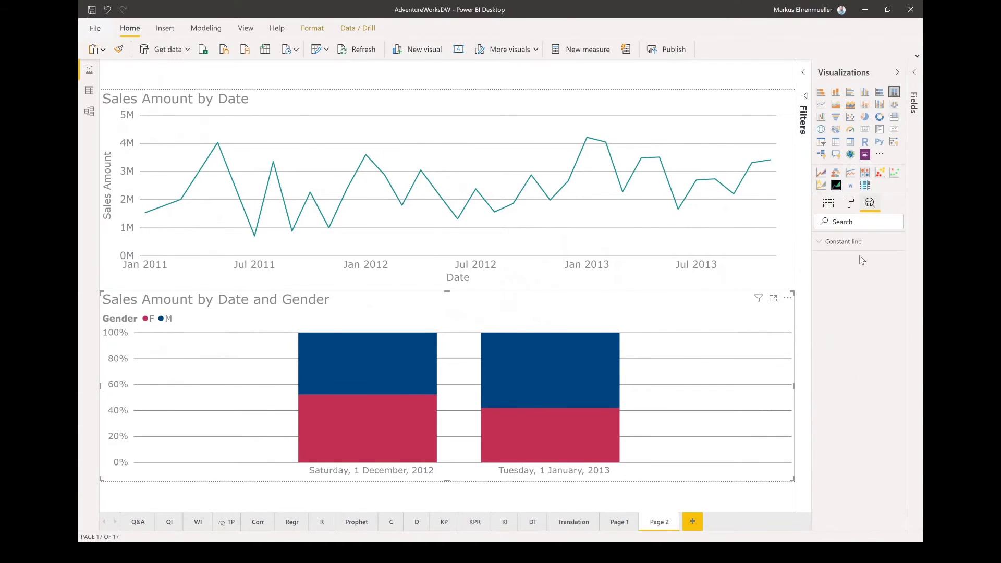
pyautogui.click(829, 251)
pyautogui.click(843, 278)
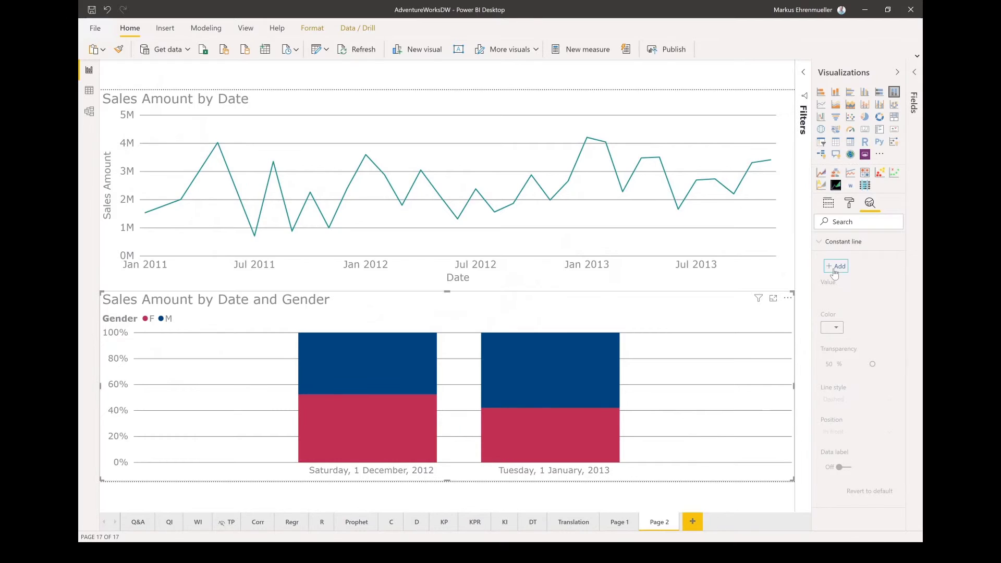
pyautogui.click(840, 310)
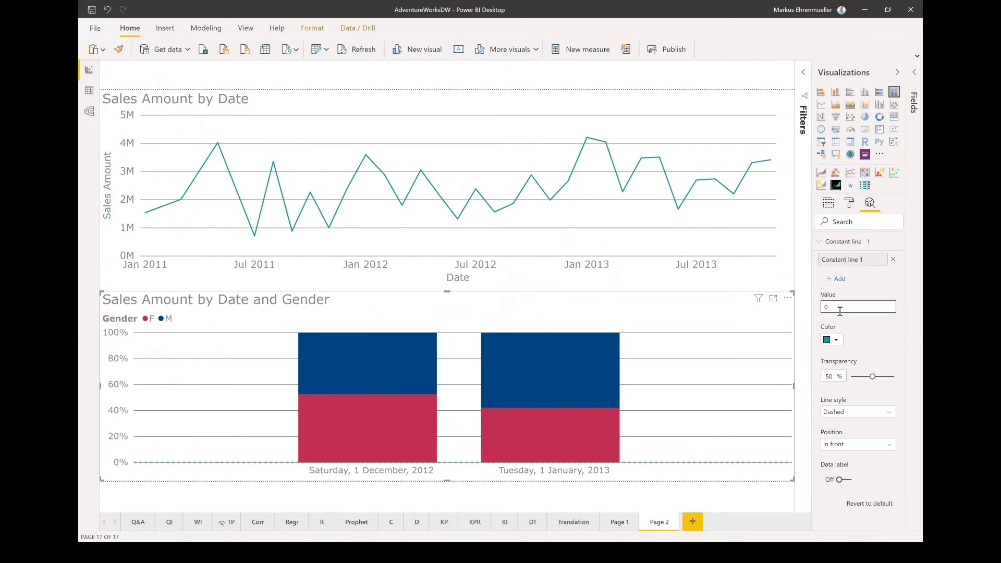
pyautogui.write('.5')
pyautogui.press('Return')
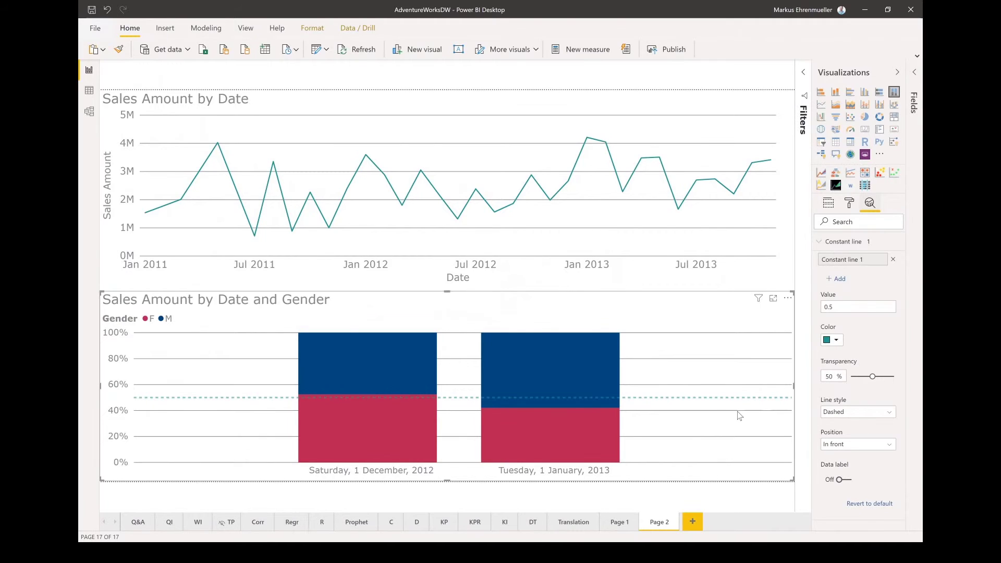
pyautogui.moveTo(588, 141)
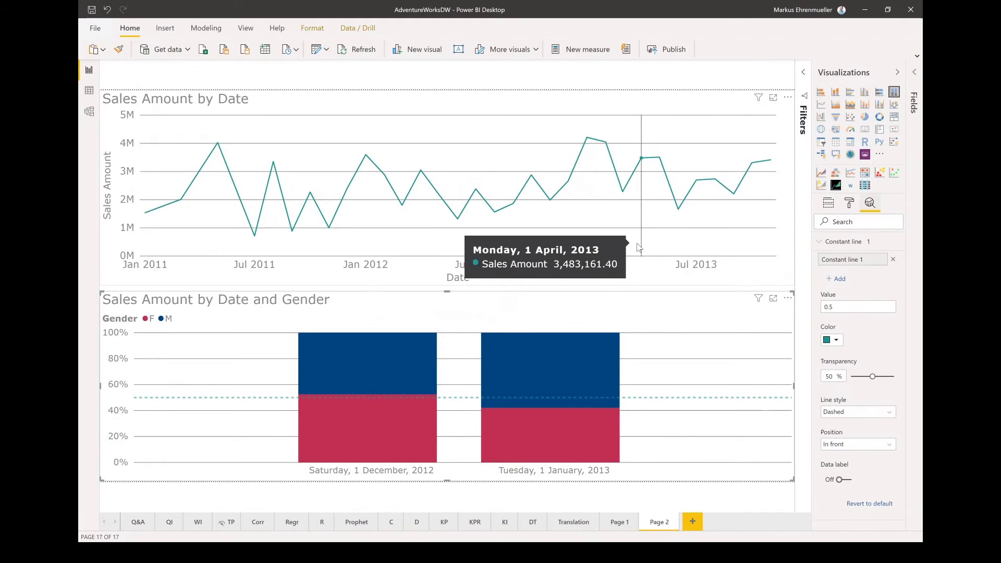
# Add another blank page to the report and return to Page 2.
pyautogui.click(693, 522)
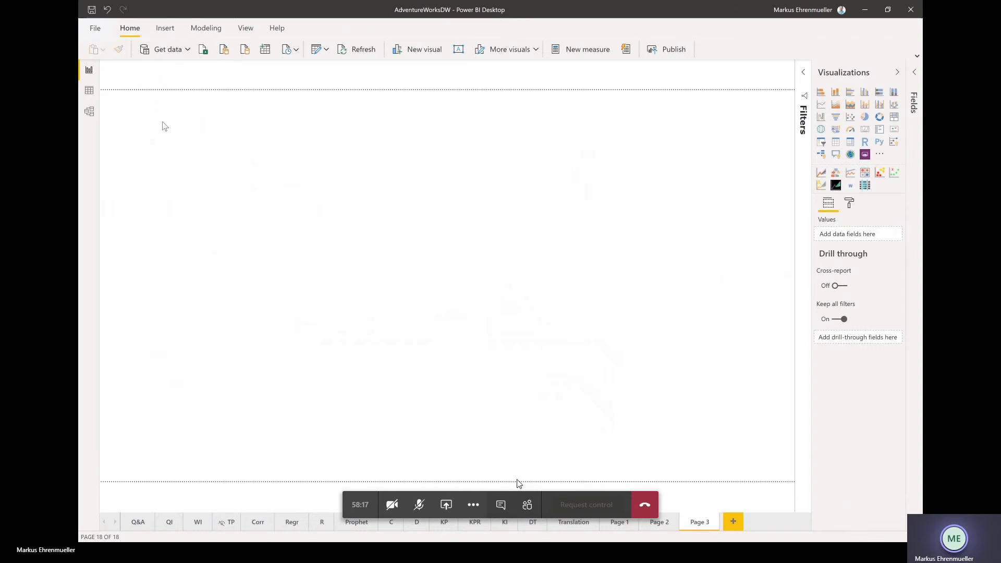
pyautogui.click(418, 504)
pyautogui.click(655, 524)
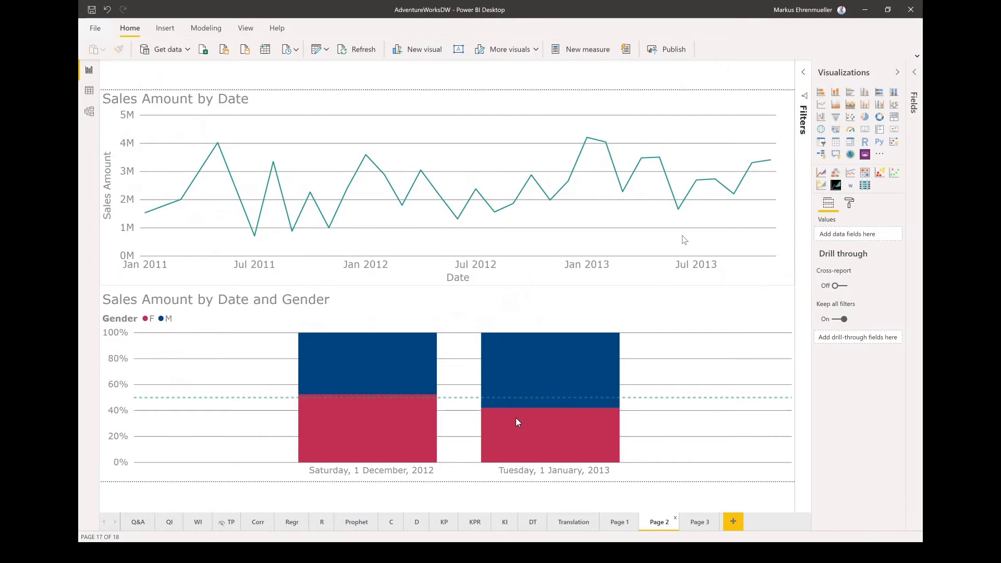
# Analyze the sales increase at 1 January 2013 in the Sales Amount by Date line chart and close the analysis.
pyautogui.moveTo(590, 144)
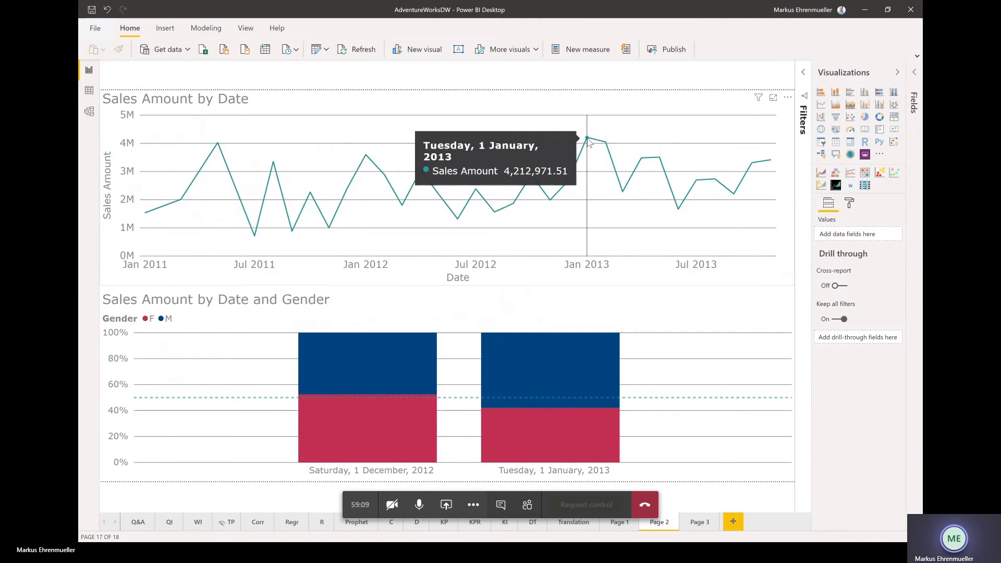
pyautogui.rightClick(588, 141)
pyautogui.moveTo(641, 181)
pyautogui.click(704, 185)
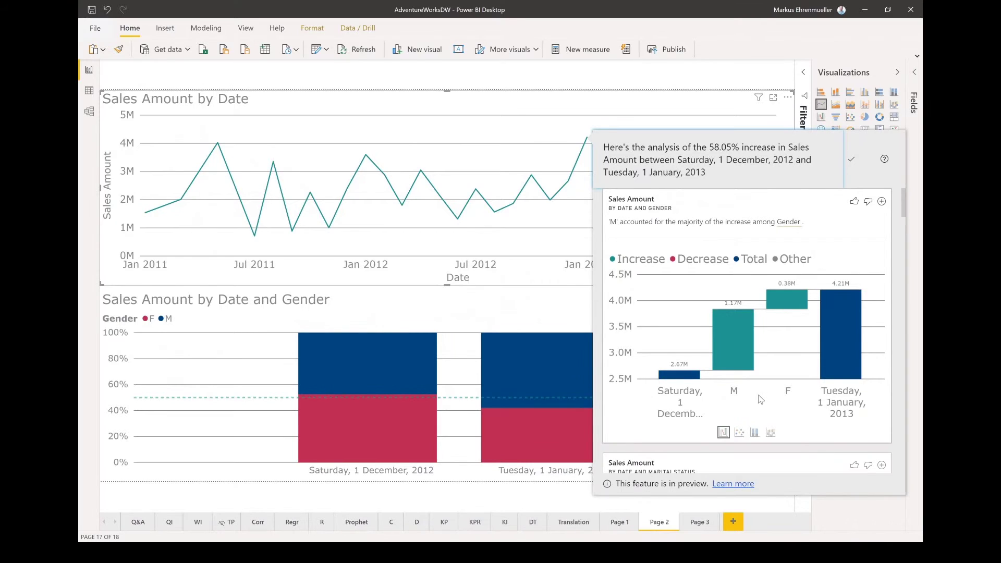
pyautogui.click(561, 99)
# On Page 3, start a new what-if parameter named NEW Discount with the Decimal number data type.
pyautogui.click(701, 522)
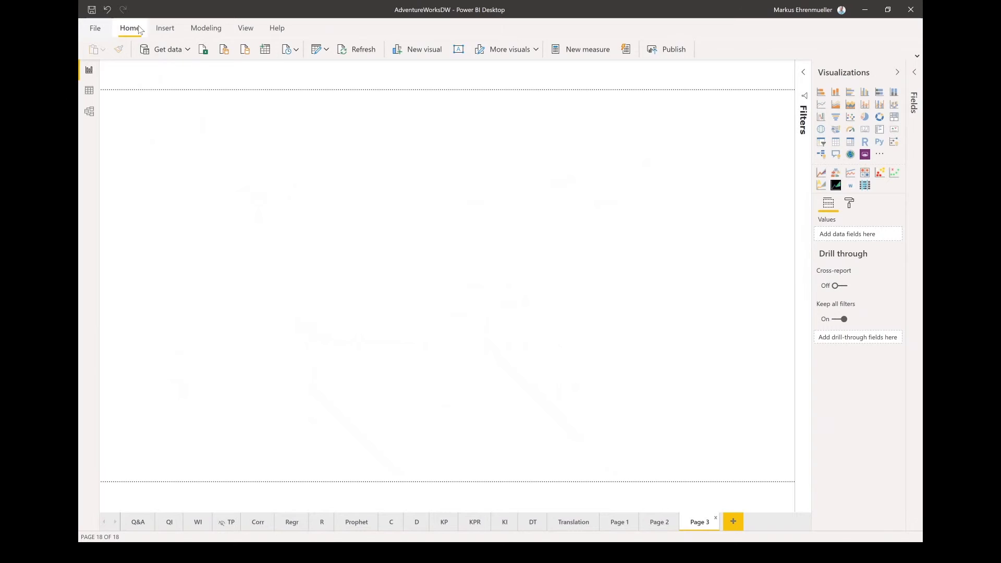
pyautogui.click(208, 29)
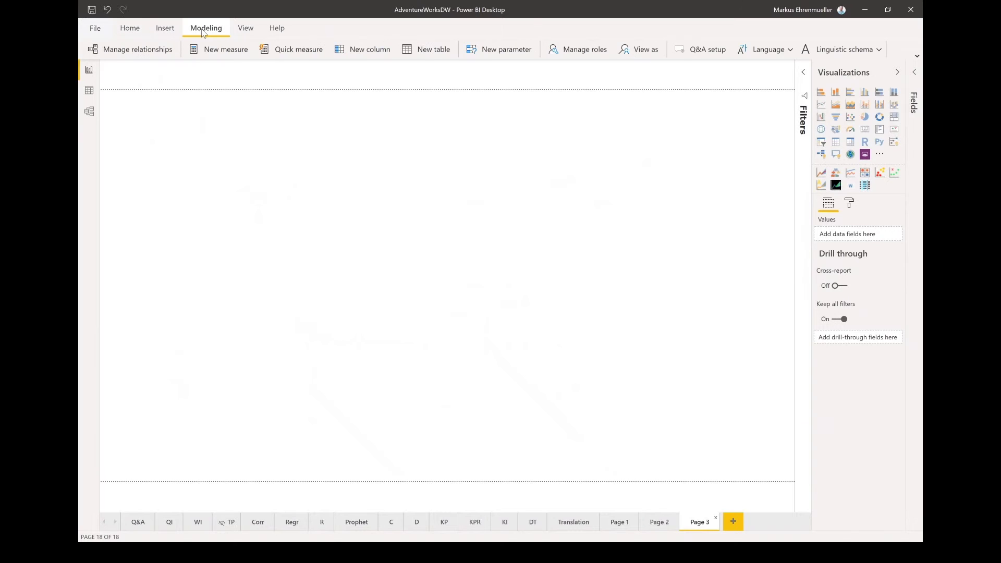
pyautogui.click(470, 51)
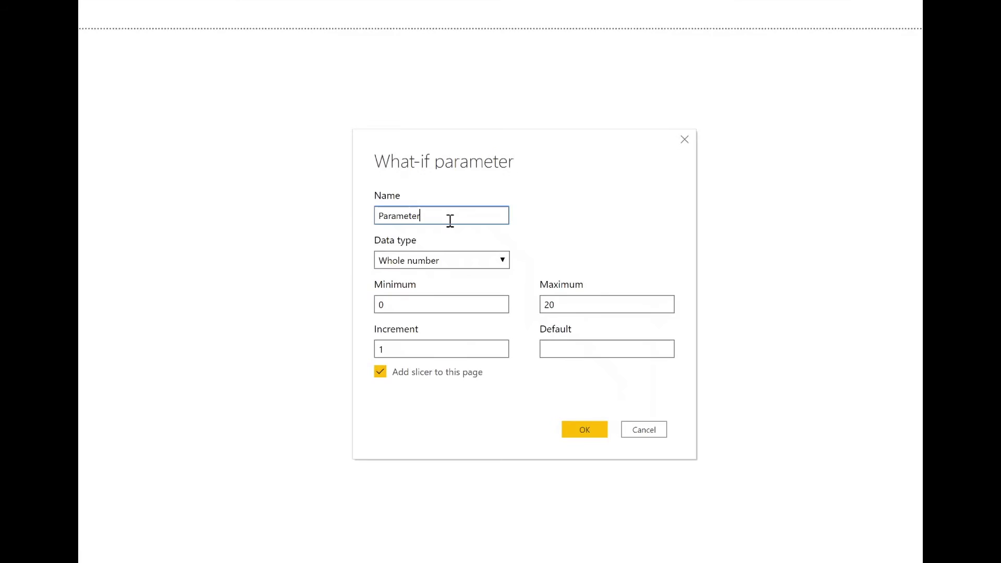
pyautogui.moveTo(449, 219); pyautogui.dragTo(288, 223)
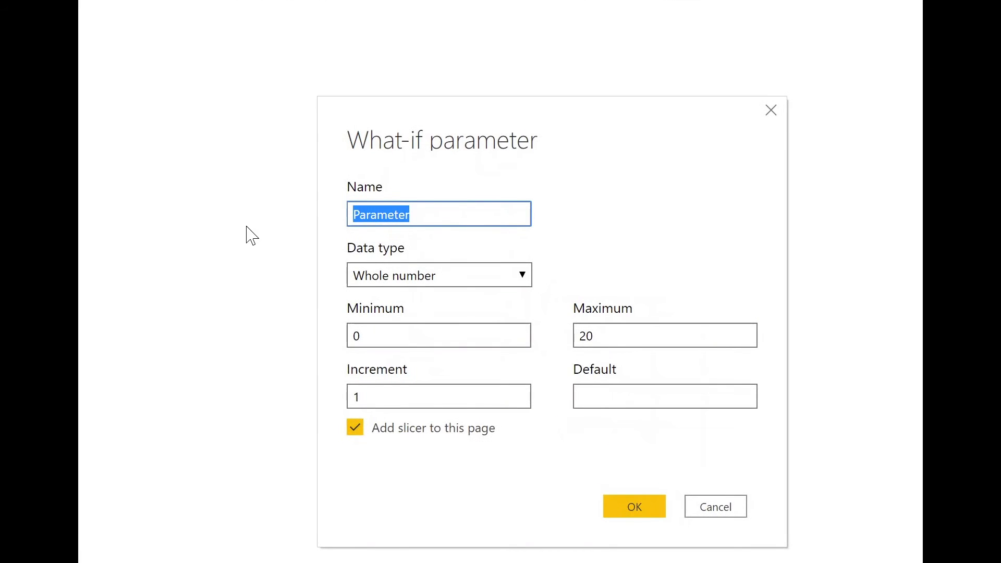
pyautogui.write('NEW Discount')
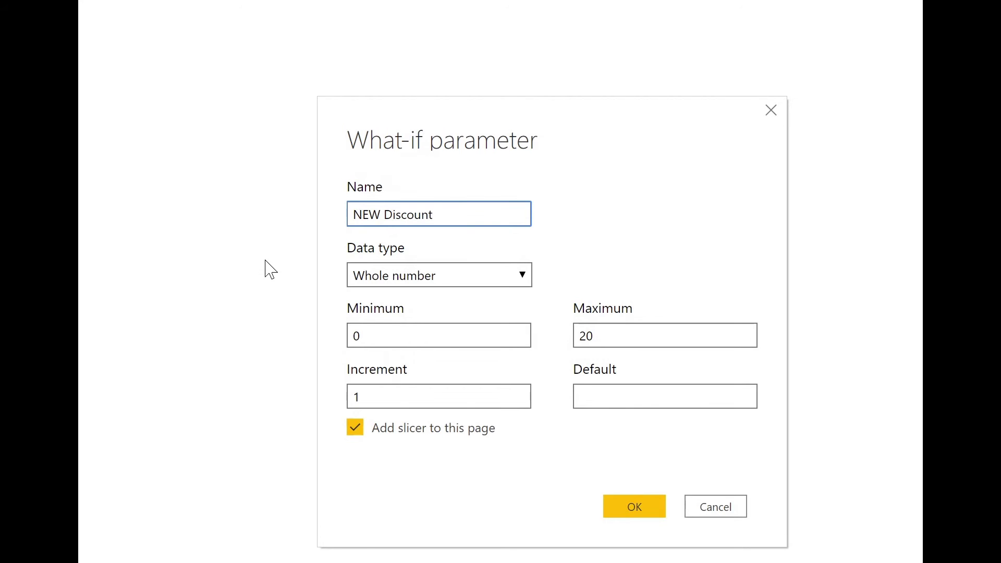
pyautogui.click(444, 280)
pyautogui.click(442, 336)
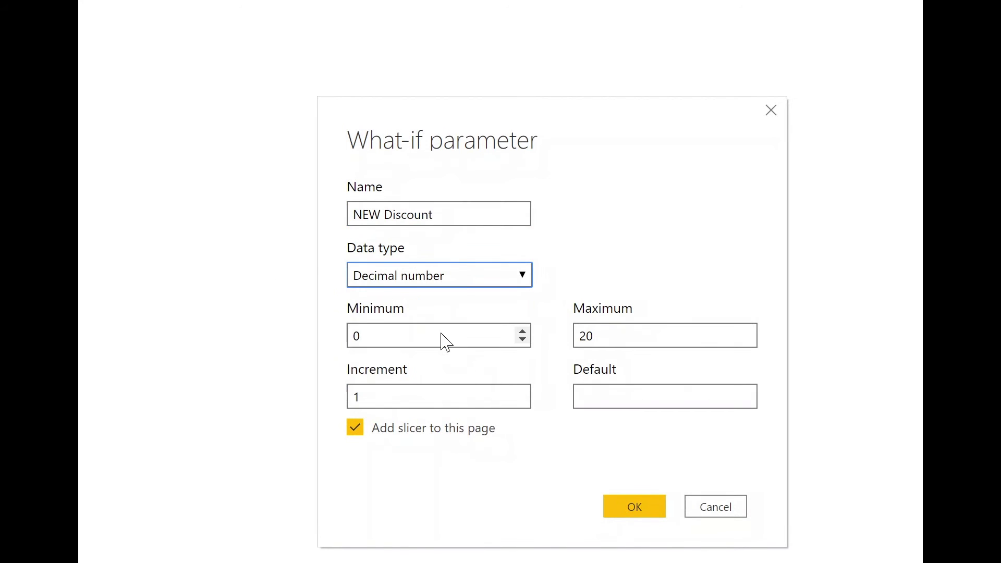
# Set the parameter's maximum to 1 and increment to 0.01, create it with a slicer, and close the query editor with changes applied.
pyautogui.click(442, 334)
pyautogui.click(577, 333)
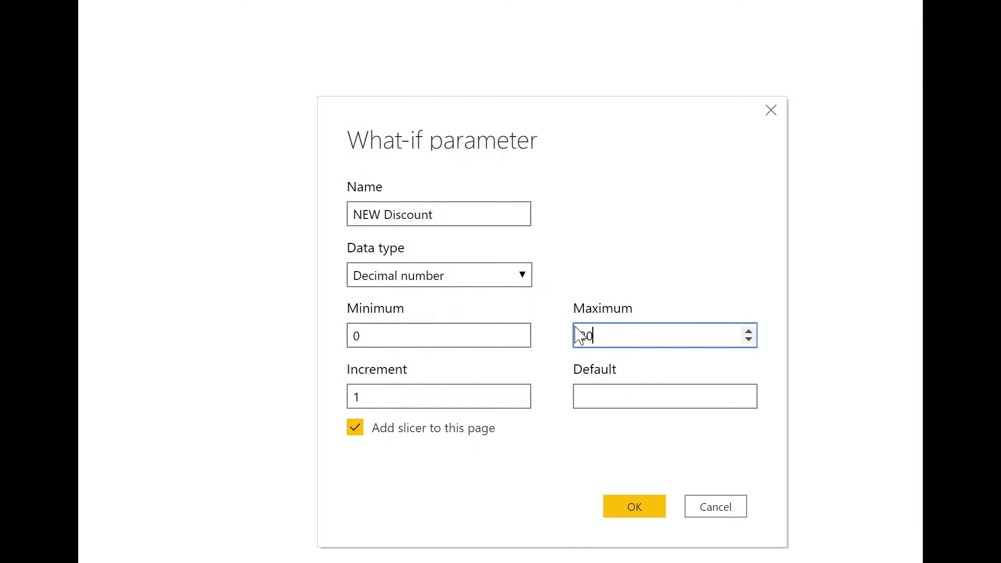
pyautogui.moveTo(637, 332); pyautogui.dragTo(509, 333)
pyautogui.write('1')
pyautogui.click(416, 397)
pyautogui.press('BackSpace')
pyautogui.write('0.01')
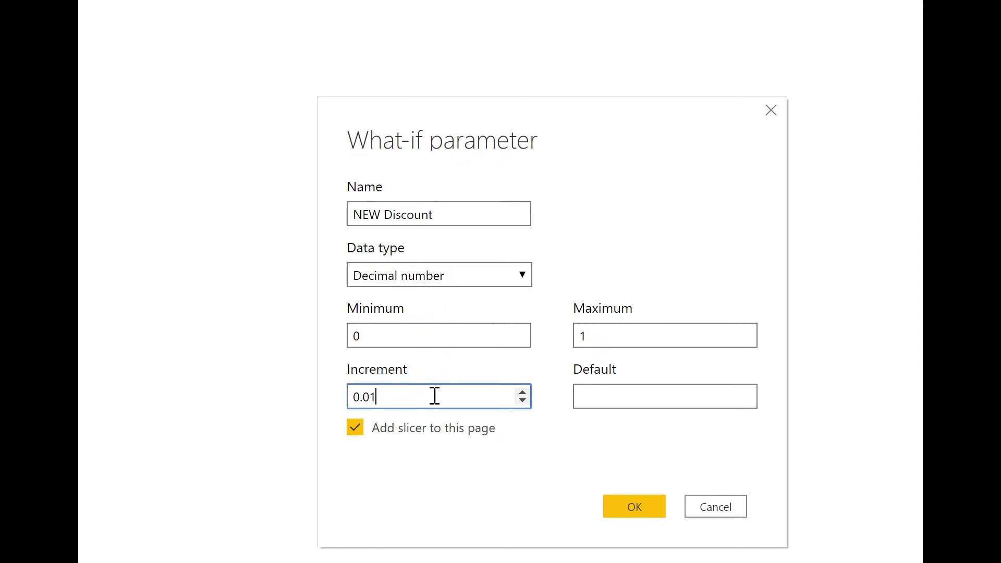
pyautogui.click(603, 394)
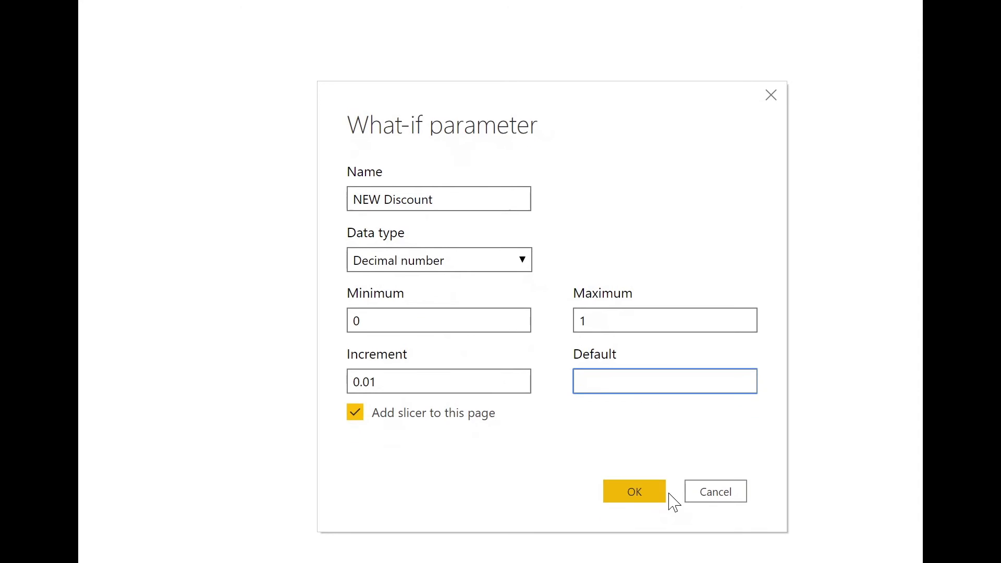
pyautogui.click(654, 498)
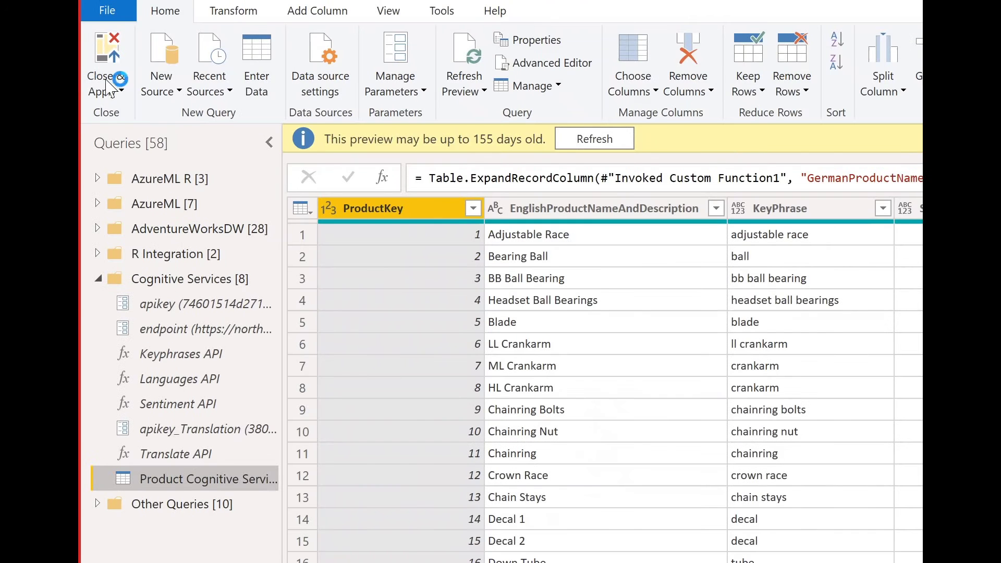
pyautogui.click(109, 84)
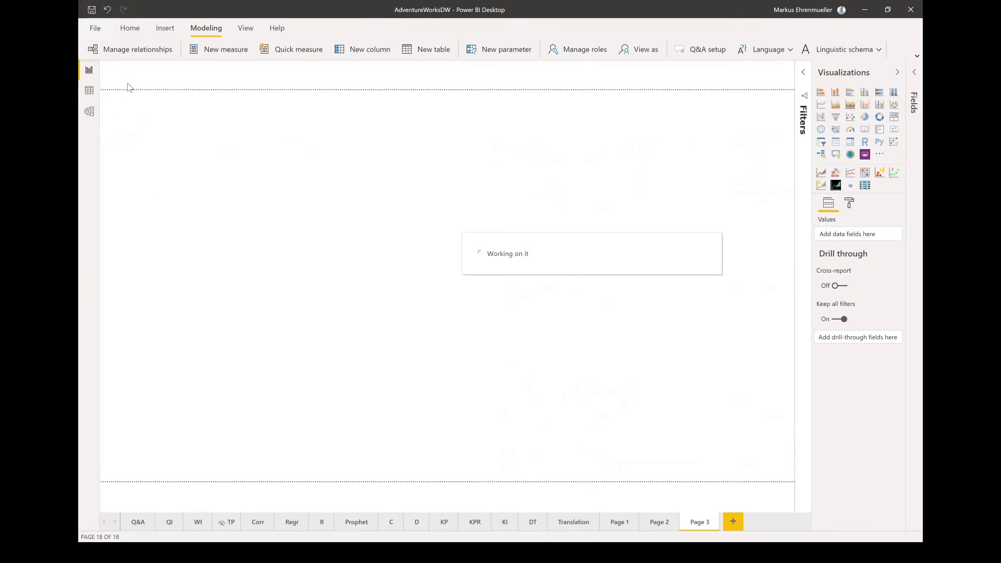
pyautogui.hotkey('alt', 'Tab')
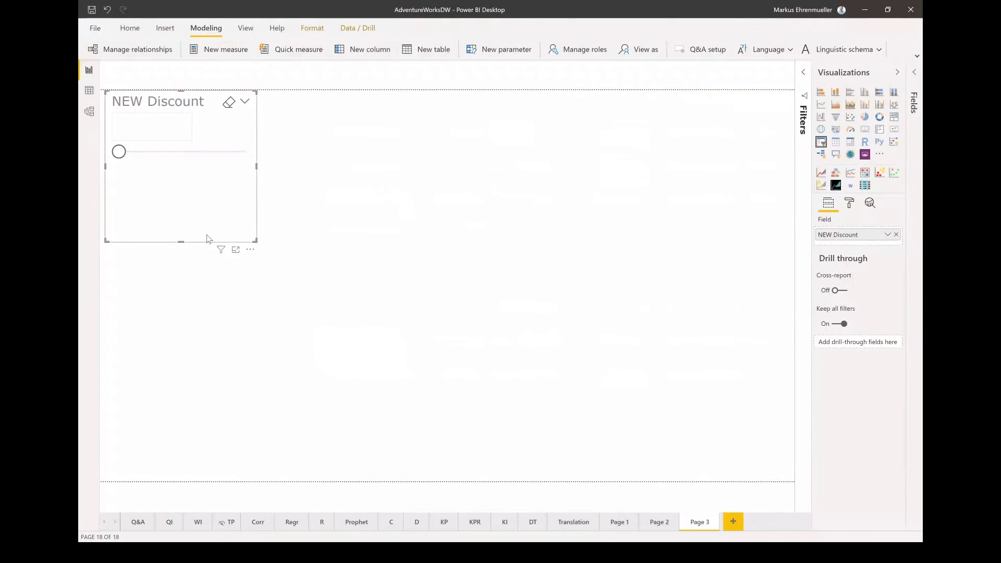
# Reduce the height of the NEW Discount slicer and set its value to 0.05.
pyautogui.moveTo(181, 242); pyautogui.dragTo(178, 177)
pyautogui.click(177, 202)
pyautogui.moveTo(119, 150)
pyautogui.mouseDown()
pyautogui.moveTo(255, 154)
pyautogui.moveTo(126, 151)
pyautogui.mouseUp()
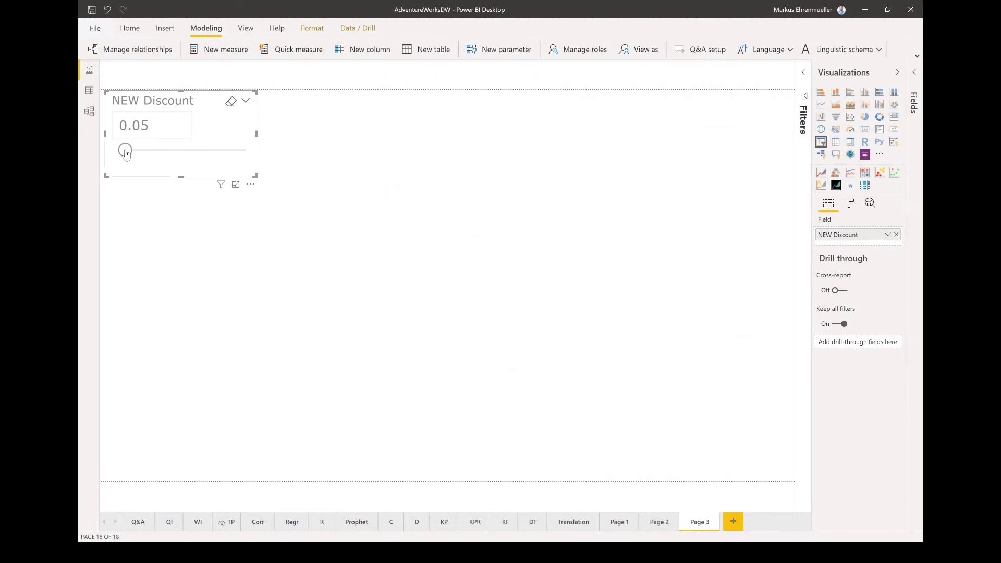
# Format the NEW Discount column as a percentage and set its slicer to 20.00%.
pyautogui.click(916, 75)
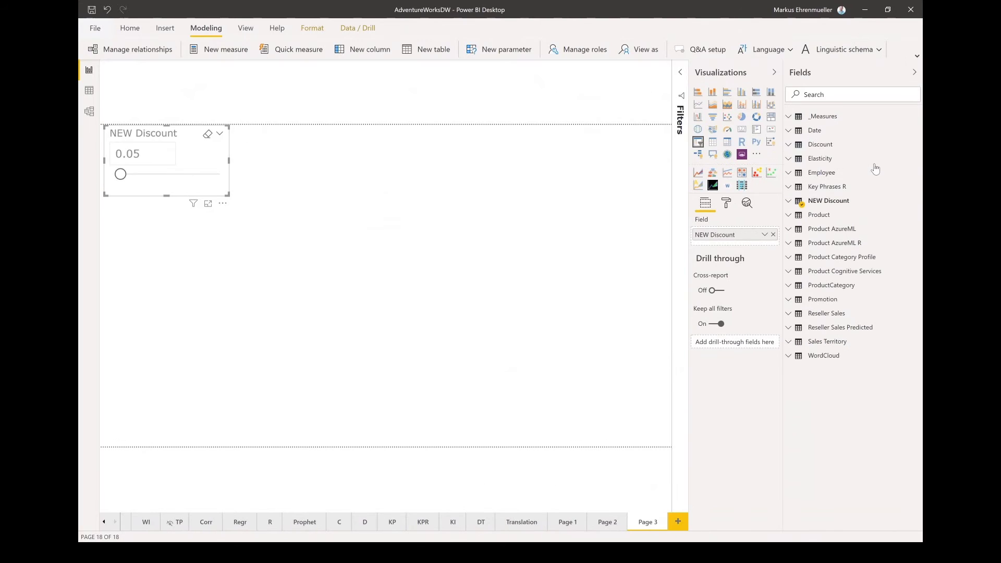
pyautogui.click(805, 206)
pyautogui.click(830, 218)
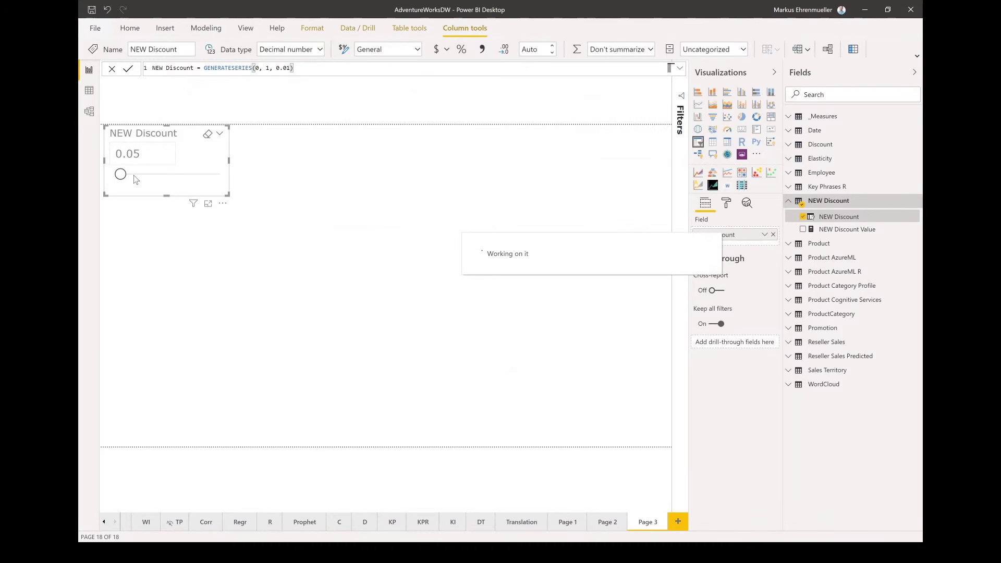
pyautogui.moveTo(121, 177)
pyautogui.mouseDown()
pyautogui.moveTo(142, 173)
pyautogui.moveTo(95, 179)
pyautogui.moveTo(136, 177)
pyautogui.mouseUp()
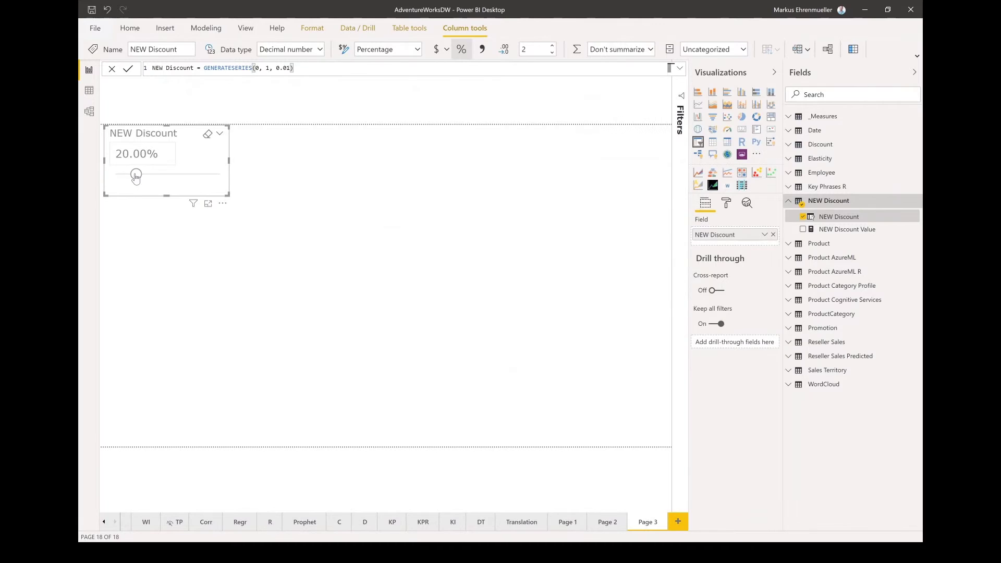
pyautogui.click(465, 89)
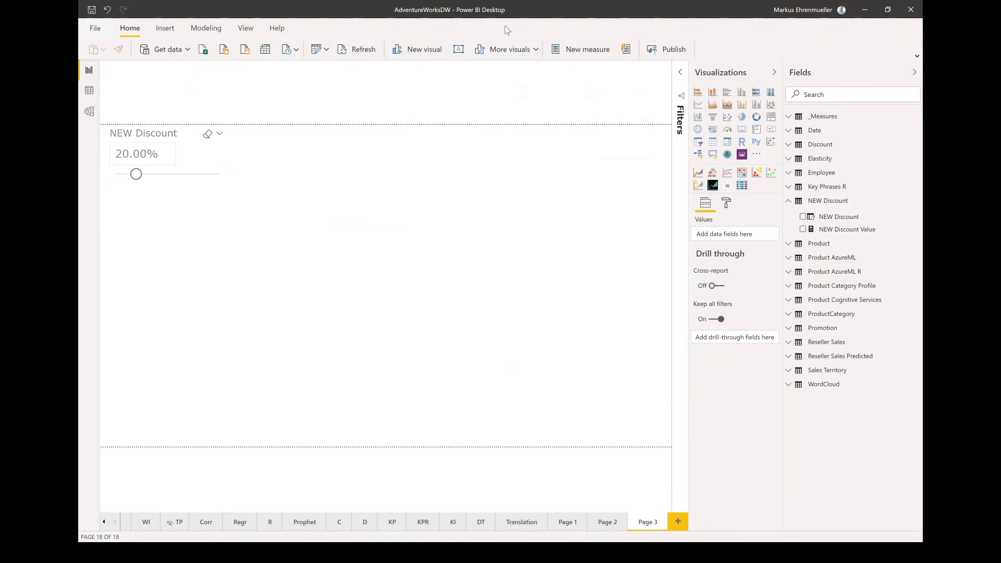
# Start another what-if parameter named NEW Elasticity with the Decimal number data type.
pyautogui.click(355, 45)
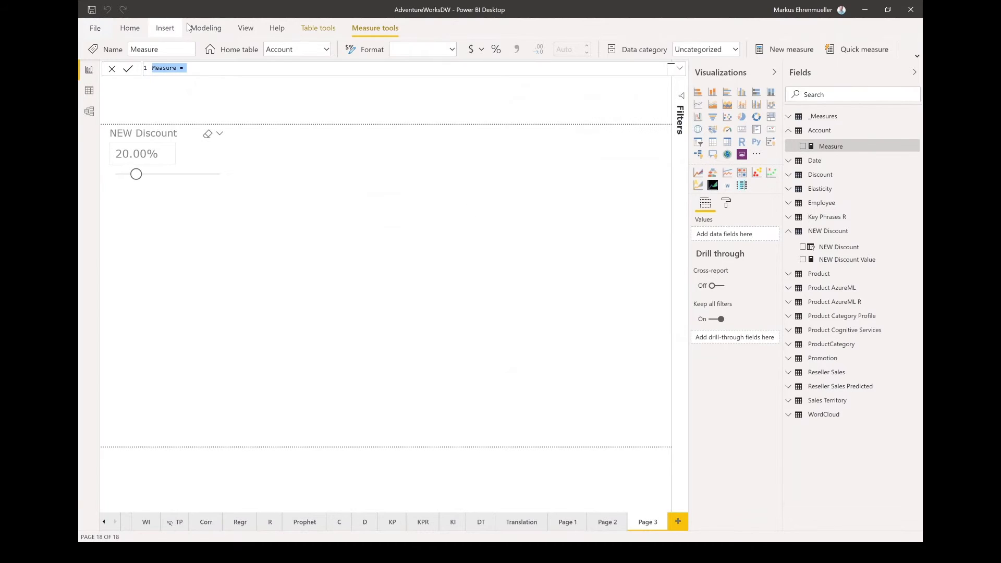
pyautogui.click(206, 27)
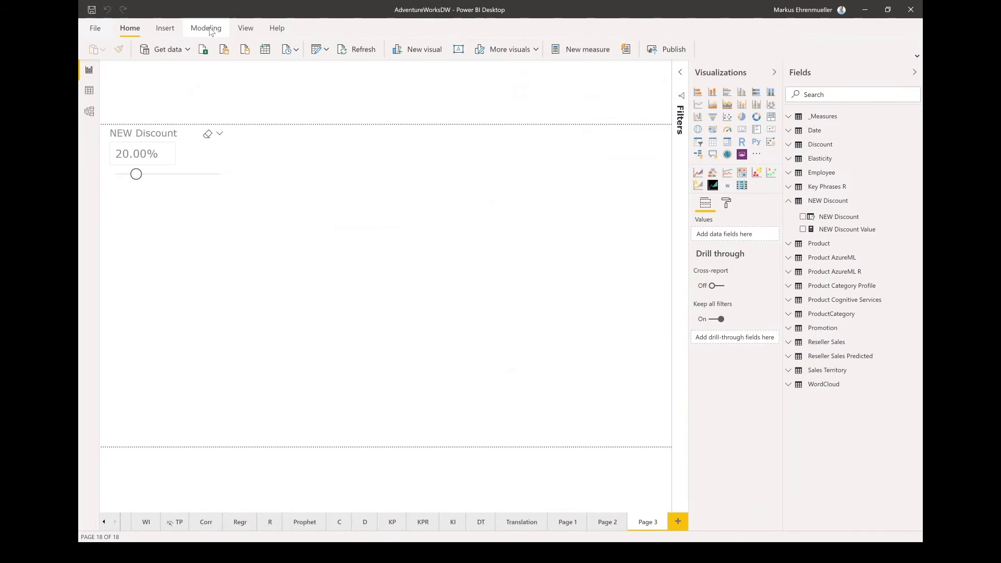
pyautogui.click(210, 30)
pyautogui.click(504, 52)
pyautogui.moveTo(455, 219); pyautogui.dragTo(379, 224)
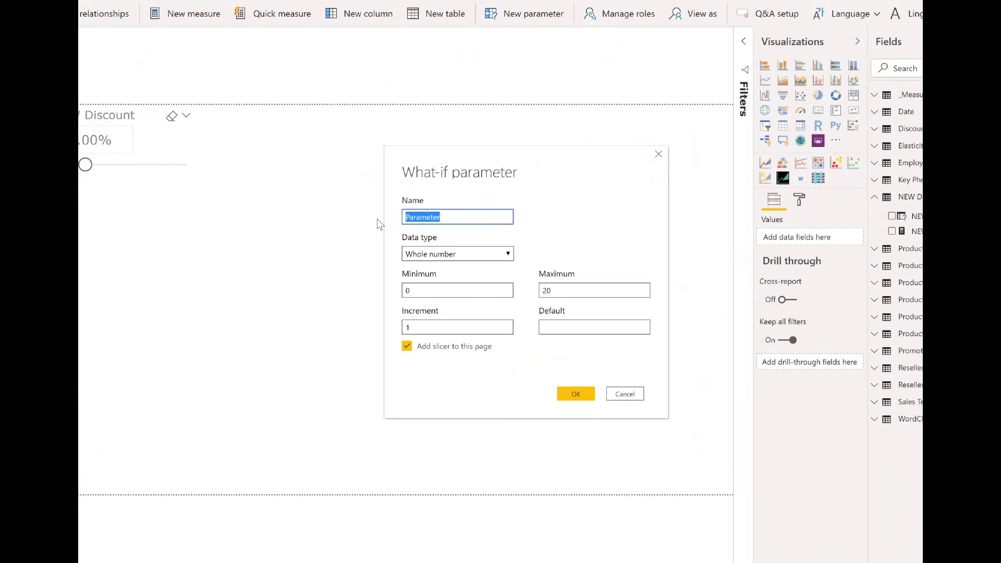
pyautogui.write('NEW Elasticitc')
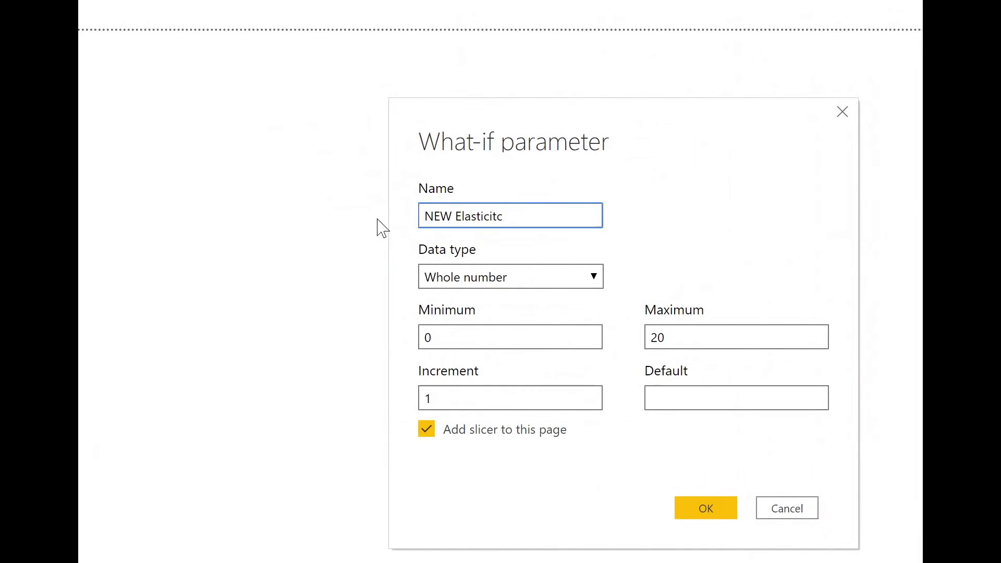
pyautogui.click(521, 284)
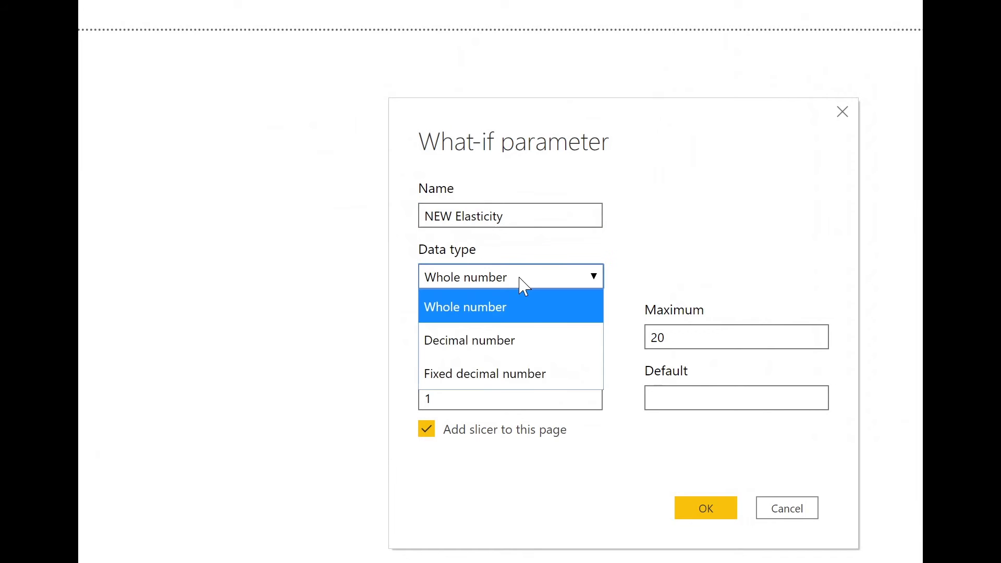
pyautogui.click(513, 328)
# Set the NEW Elasticity maximum to 5 and increment to 0.05, create the parameter, and dismiss the error dialog.
pyautogui.click(749, 339)
pyautogui.write('5')
pyautogui.click(521, 405)
pyautogui.write('.0')
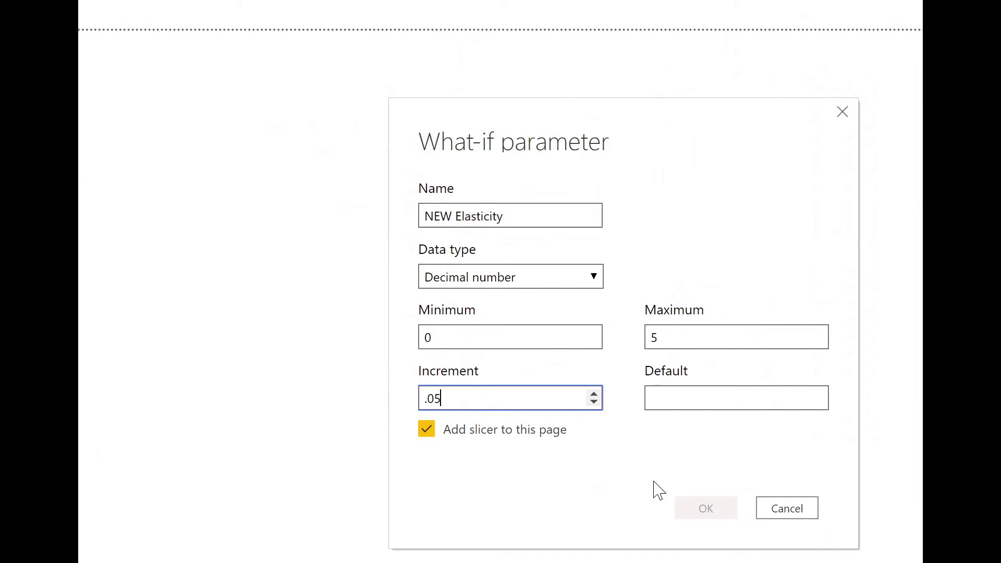
pyautogui.click(685, 392)
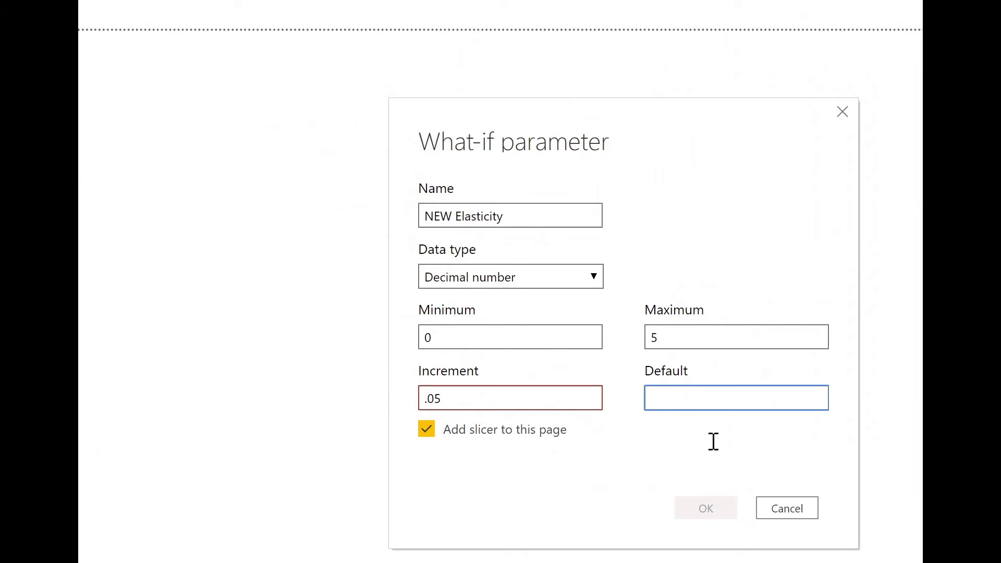
pyautogui.click(485, 400)
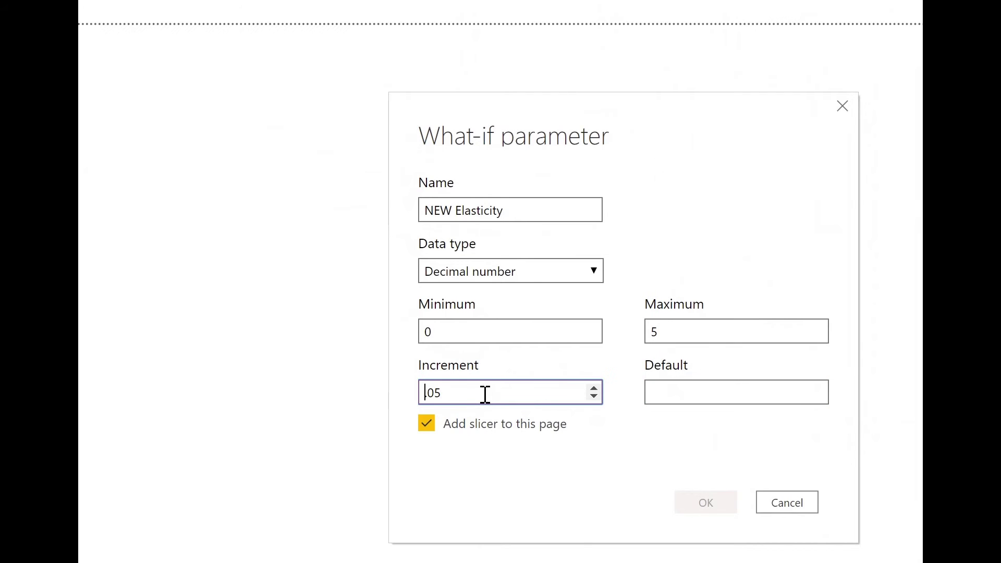
pyautogui.write('0')
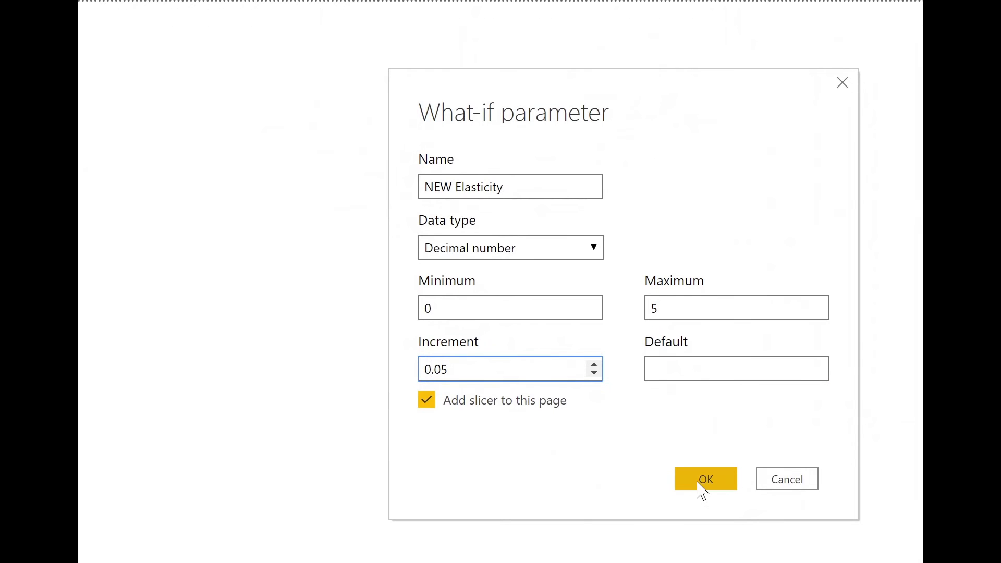
pyautogui.click(698, 484)
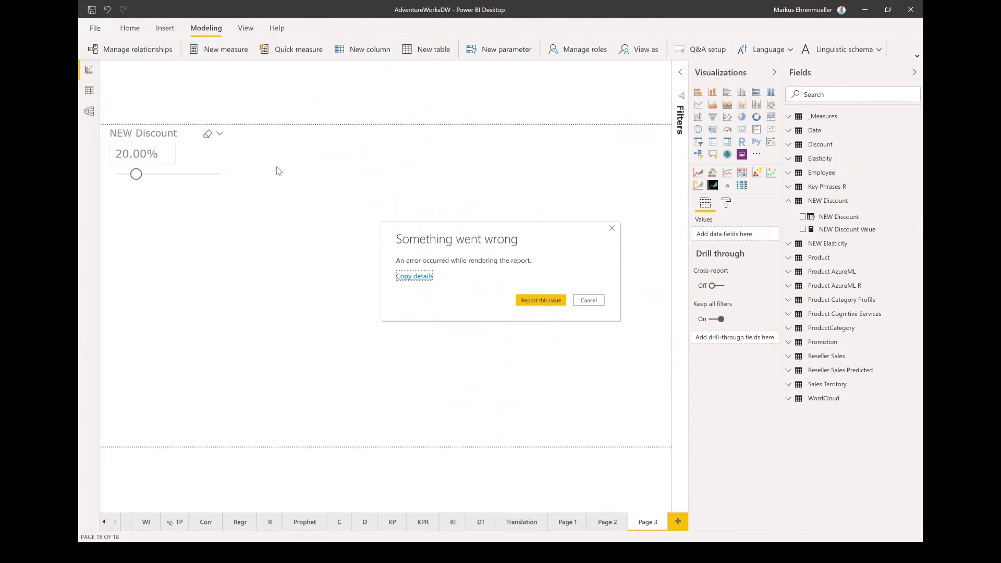
pyautogui.click(588, 301)
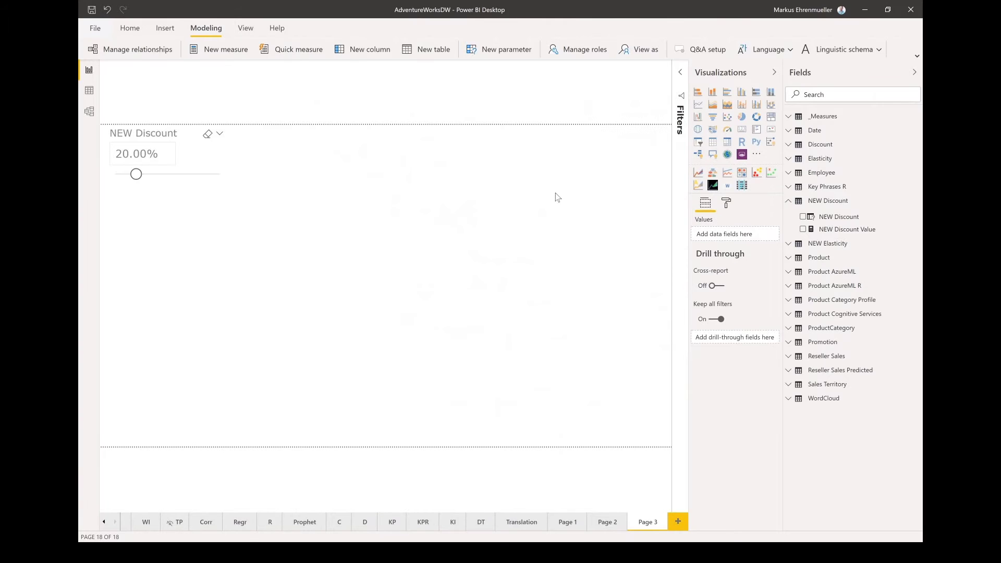
# Add a slicer for the NEW Elasticity field and place it beside the NEW Discount slicer.
pyautogui.click(791, 203)
pyautogui.click(789, 215)
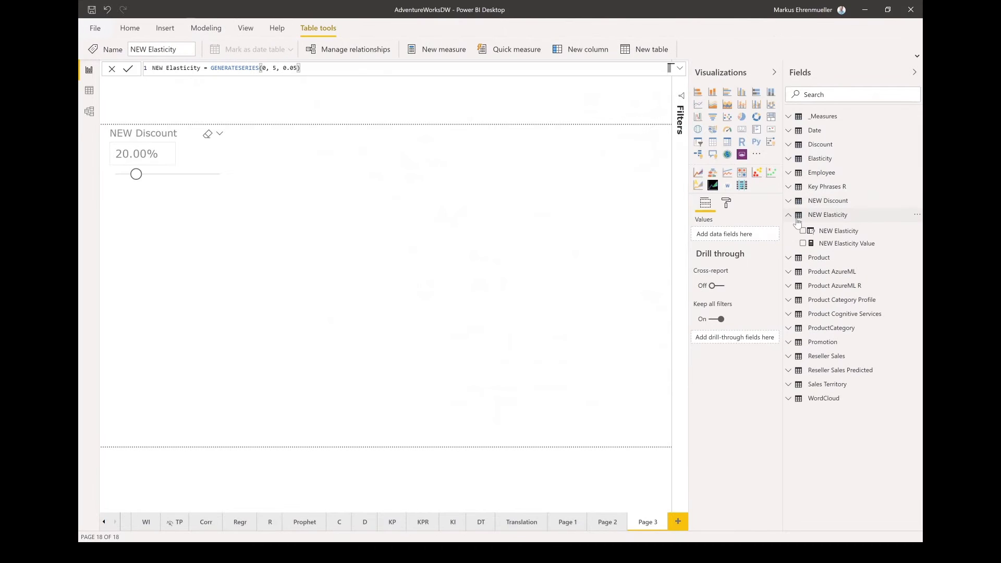
pyautogui.click(803, 231)
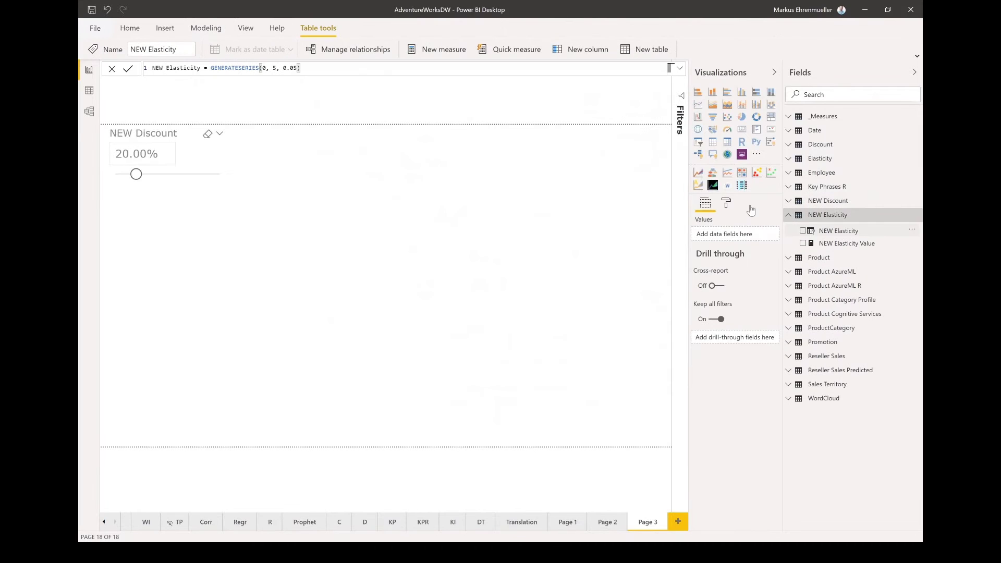
pyautogui.click(698, 142)
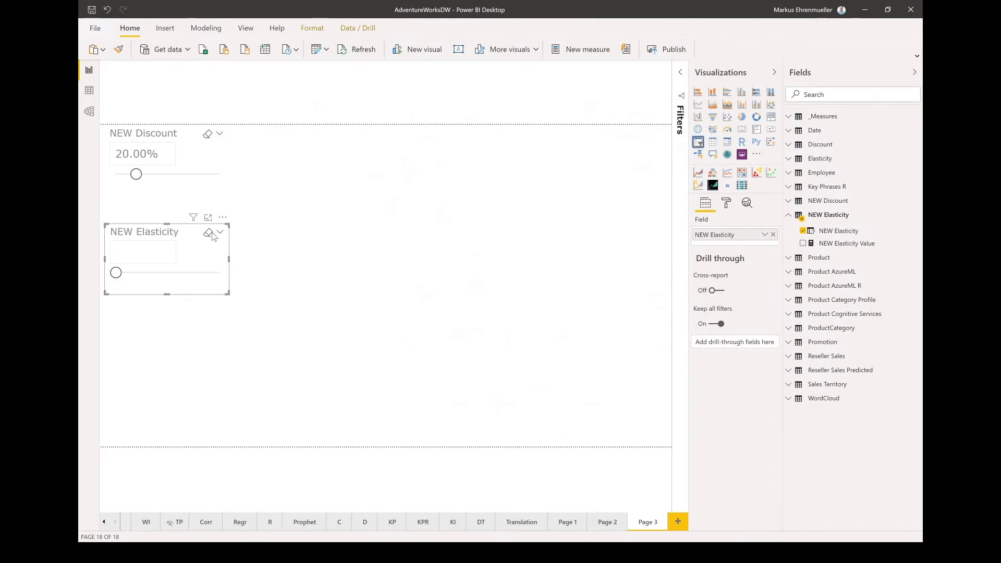
pyautogui.moveTo(208, 222); pyautogui.dragTo(326, 116)
pyautogui.click(324, 116)
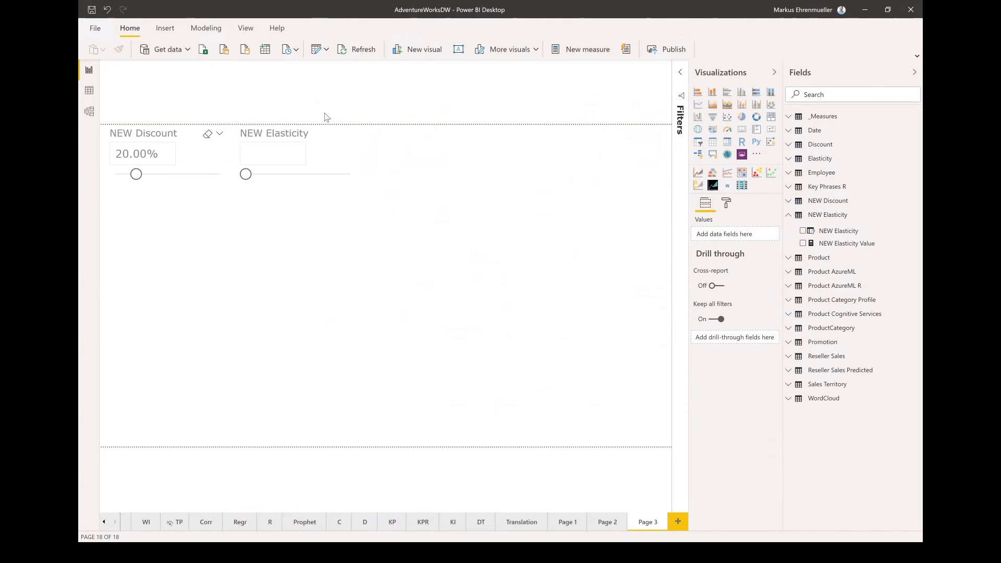
# Set the NEW Elasticity slicer value to 2.
pyautogui.click(269, 158)
pyautogui.write('2')
pyautogui.press('Return')
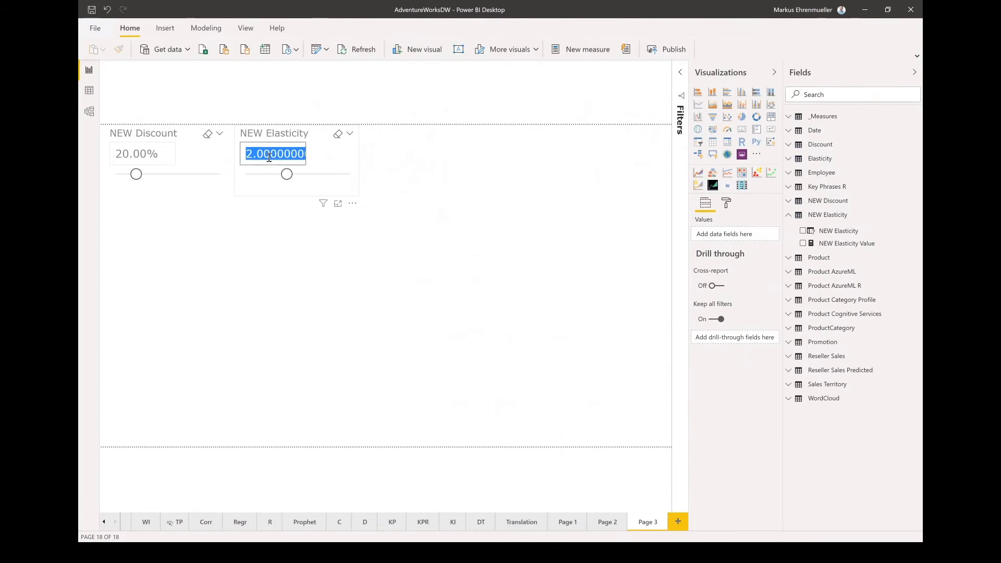
# Add a multi-row card showing Sales Amount, widen it to the page width, and place it directly beneath the two slicers.
pyautogui.click(304, 222)
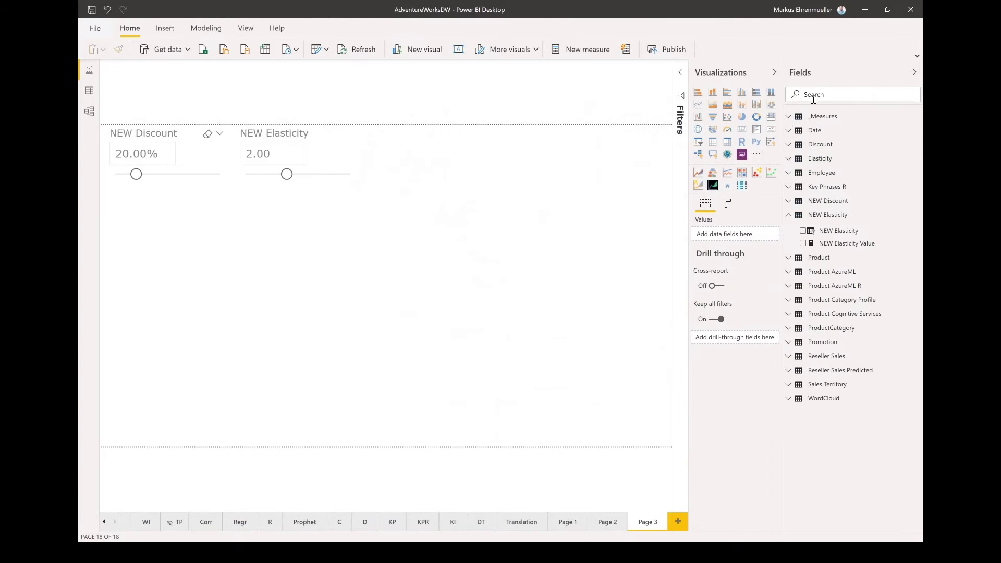
pyautogui.click(791, 119)
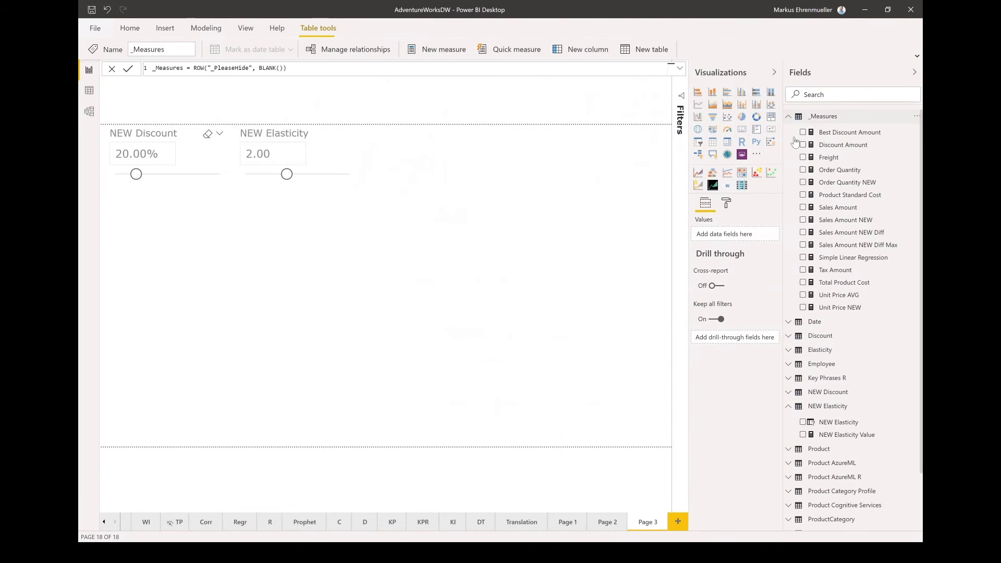
pyautogui.click(803, 208)
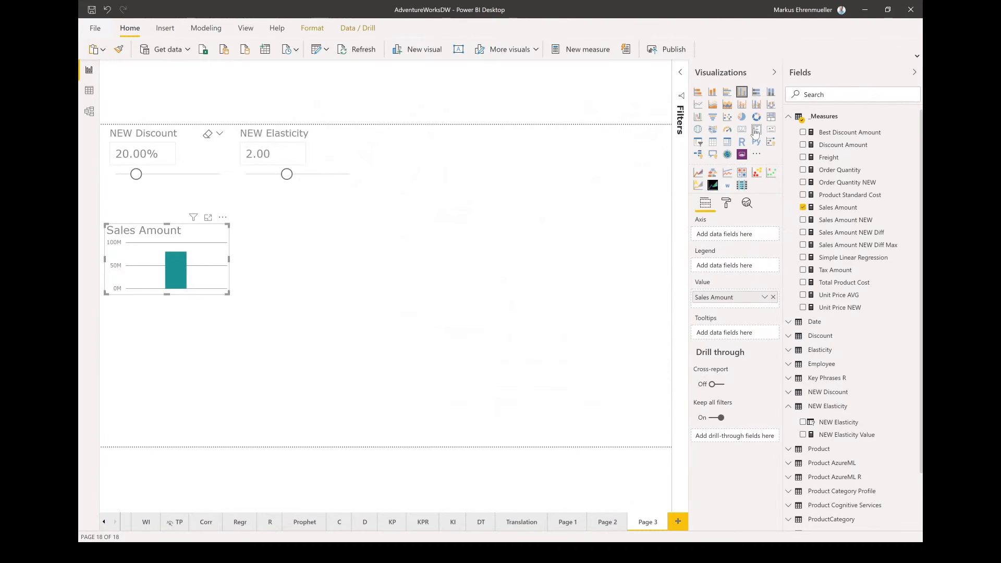
pyautogui.click(756, 130)
pyautogui.moveTo(229, 259); pyautogui.dragTo(670, 259)
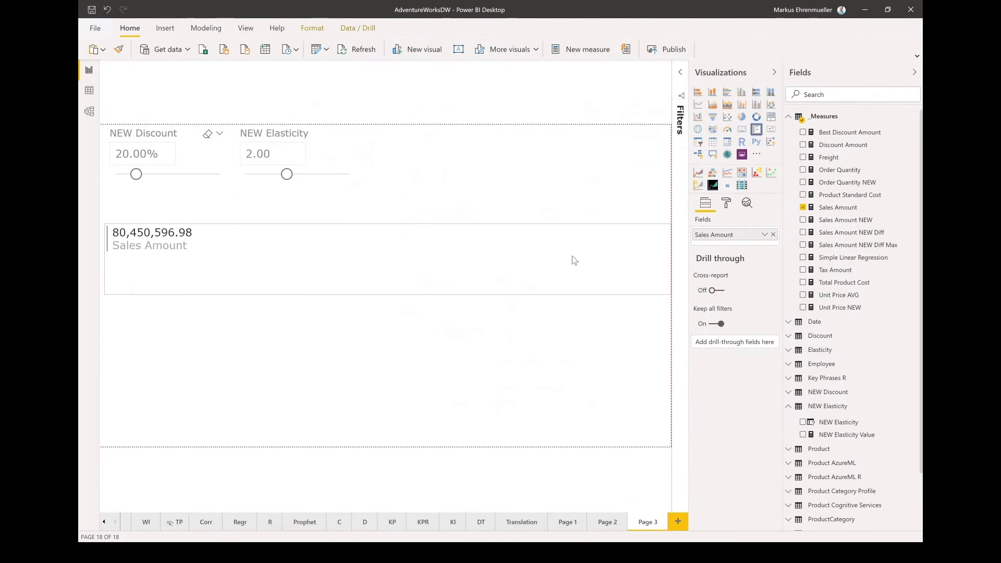
pyautogui.moveTo(422, 222); pyautogui.dragTo(418, 194)
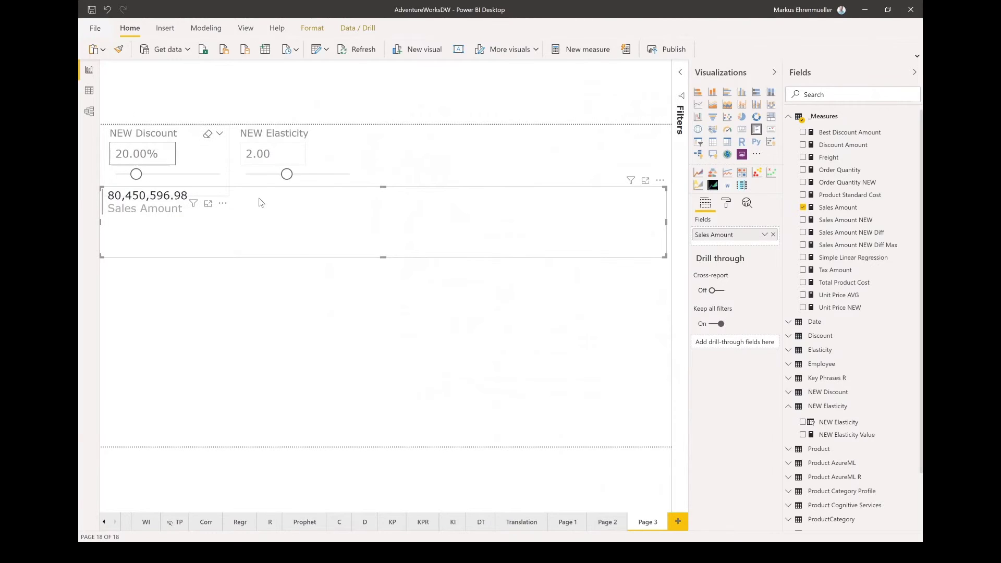
pyautogui.click(345, 295)
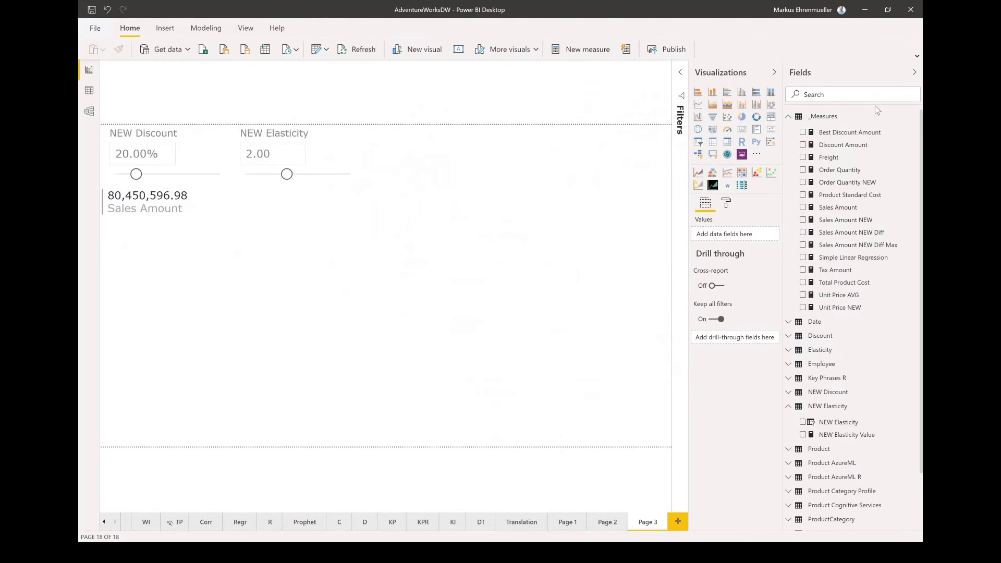
# Start a new measure in the _Measures table, then switch to Notepad++ and copy the NEW Unit Price formula line from the storybook file.
pyautogui.rightClick(823, 117)
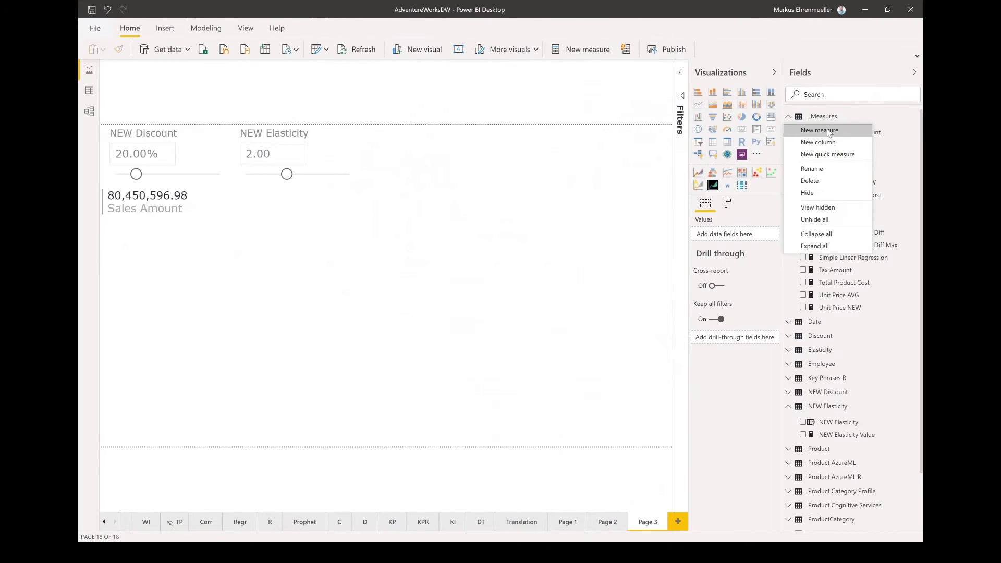
pyautogui.press('Escape')
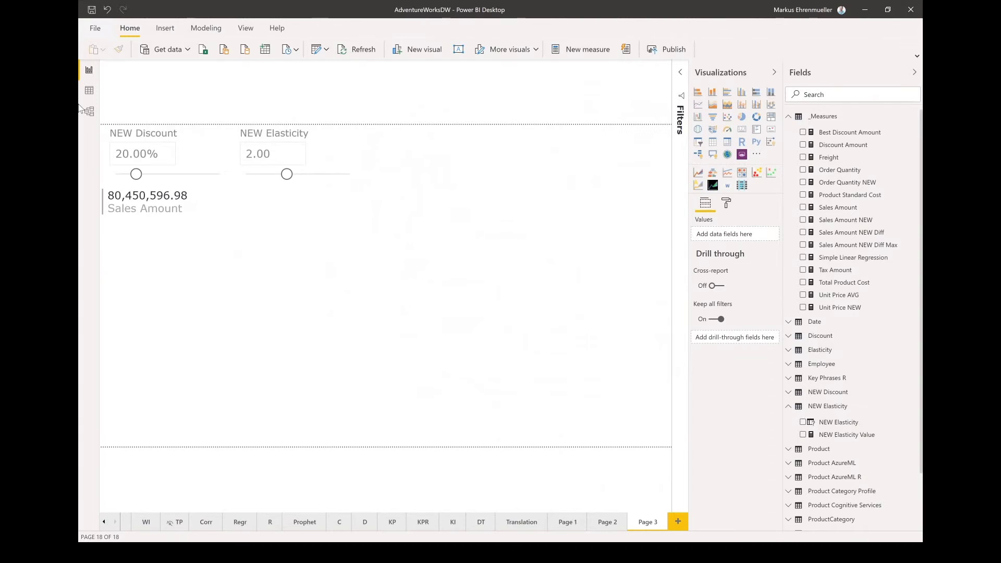
pyautogui.hotkey('alt', 'Tab')
pyautogui.hotkey('alt', 'Tab')
pyautogui.hotkey('alt', 'Tab')
pyautogui.hotkey('alt', 'Tab')
pyautogui.hotkey('alt', 'Tab')
pyautogui.hotkey('alt', 'Tab')
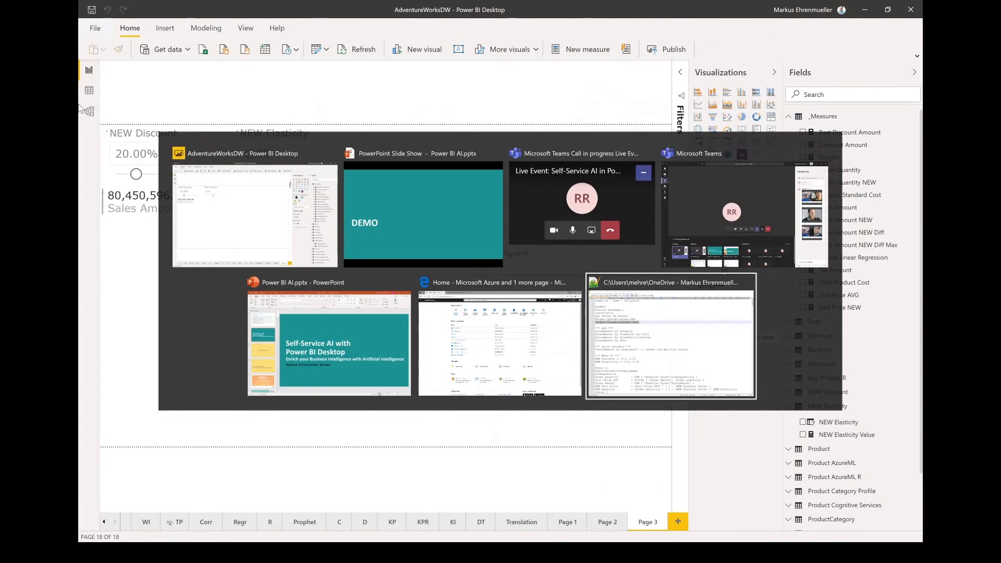
pyautogui.hotkey('alt', 'Tab')
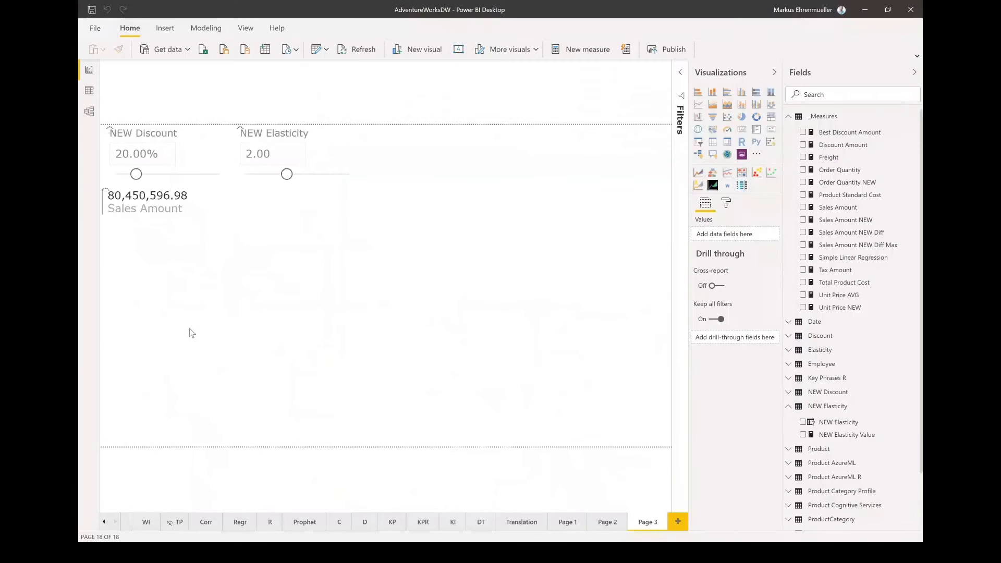
pyautogui.hotkey('alt', 'Tab')
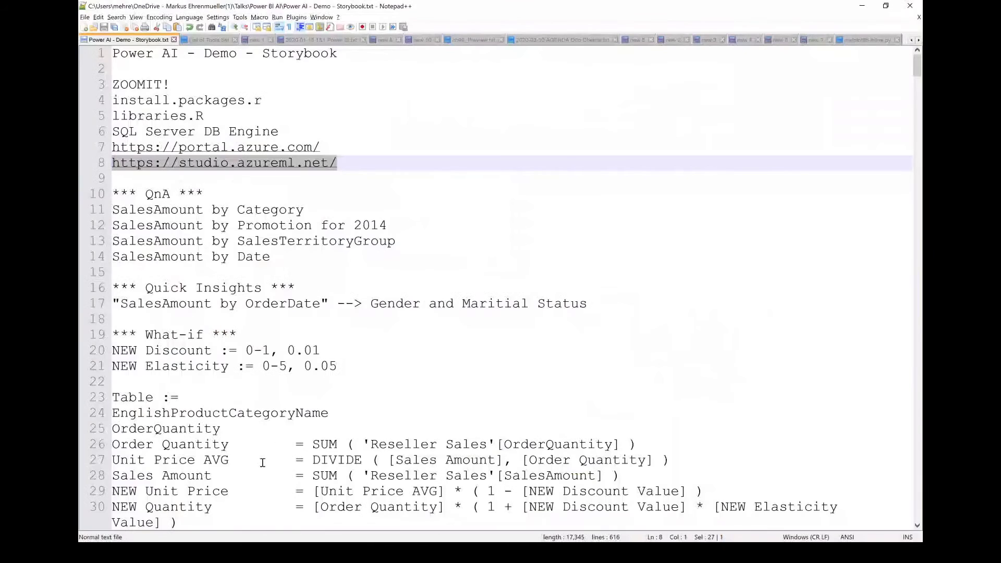
pyautogui.click(203, 460)
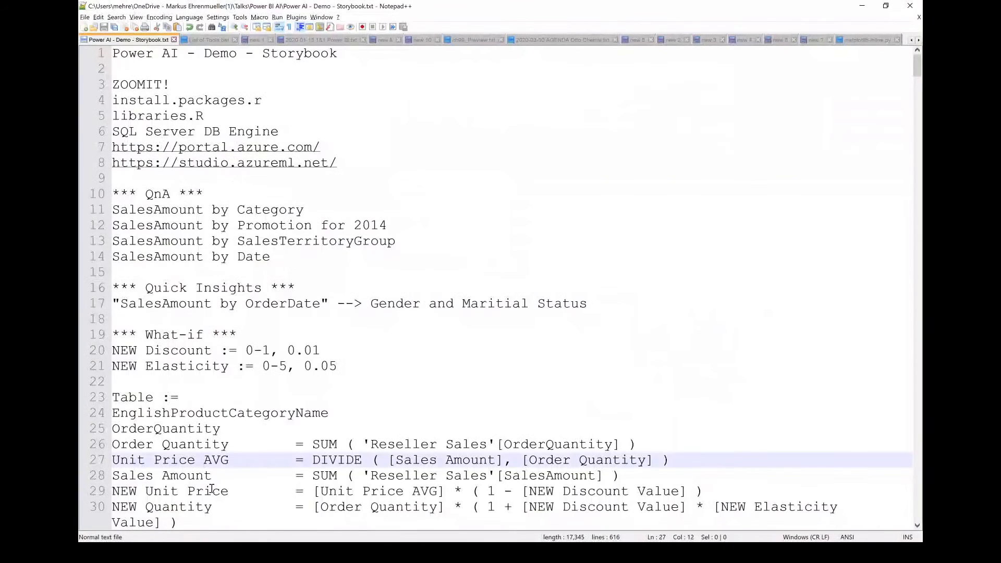
pyautogui.click(219, 490)
pyautogui.press('Home')
pyautogui.hotkey('shift', 'End')
pyautogui.hotkey('ctrl', 'c')
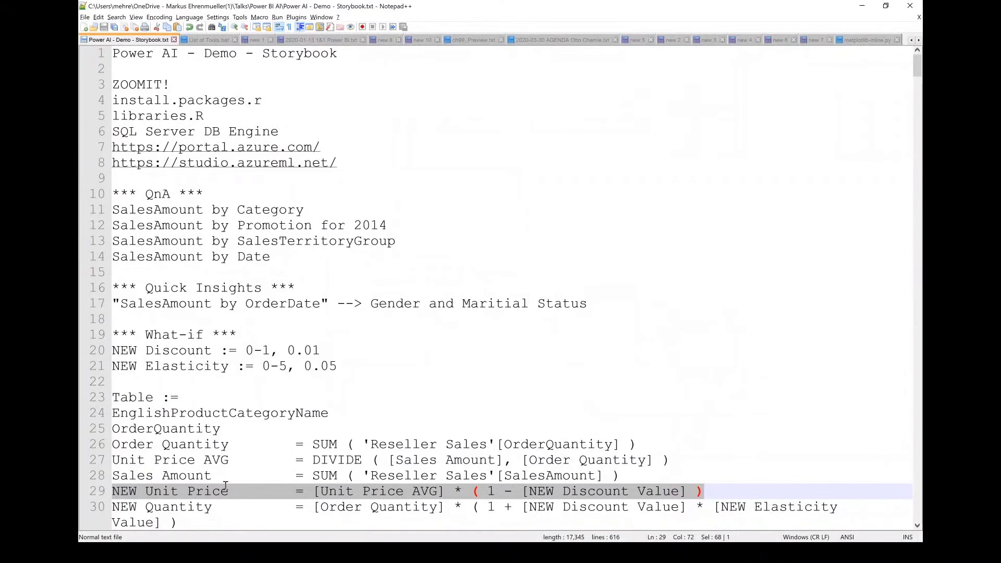
# Back in Power BI Desktop, define the new measure as NEW Unit Price = [Unit Price AVG] * ( 1 - [NEW Discount Value] ).
pyautogui.hotkey('alt', 'Tab')
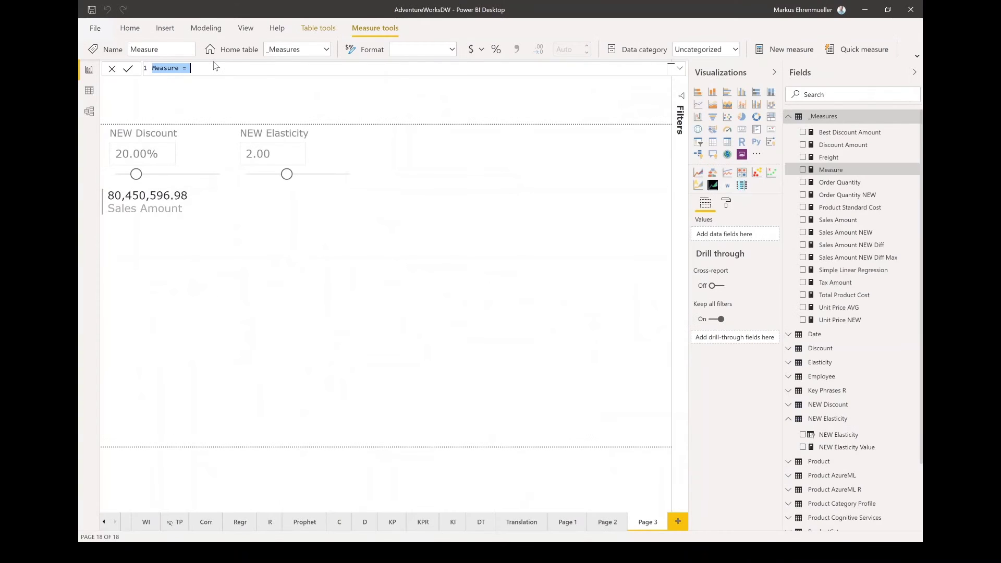
pyautogui.scroll(2, 213, 63)
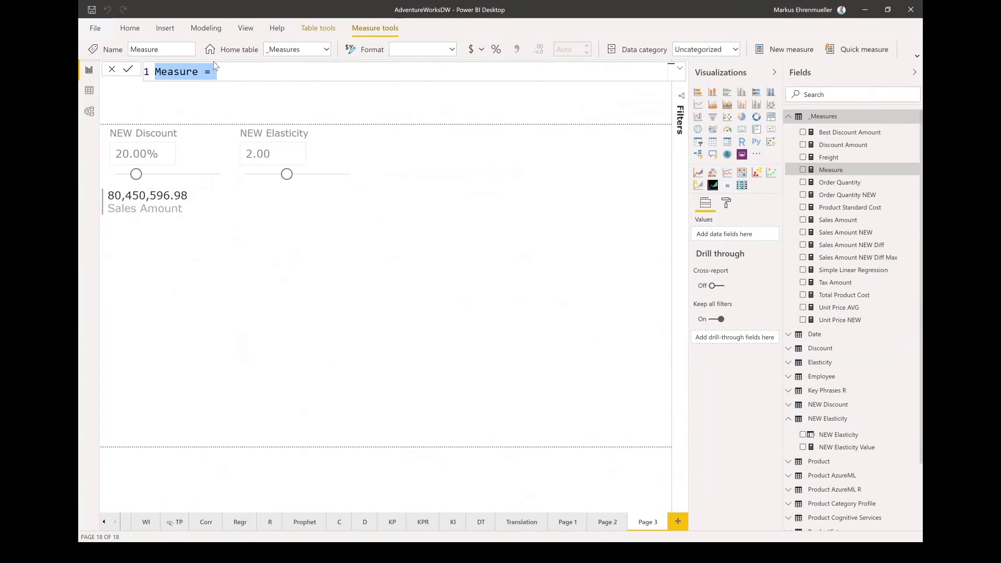
pyautogui.hotkey('ctrl', 'v')
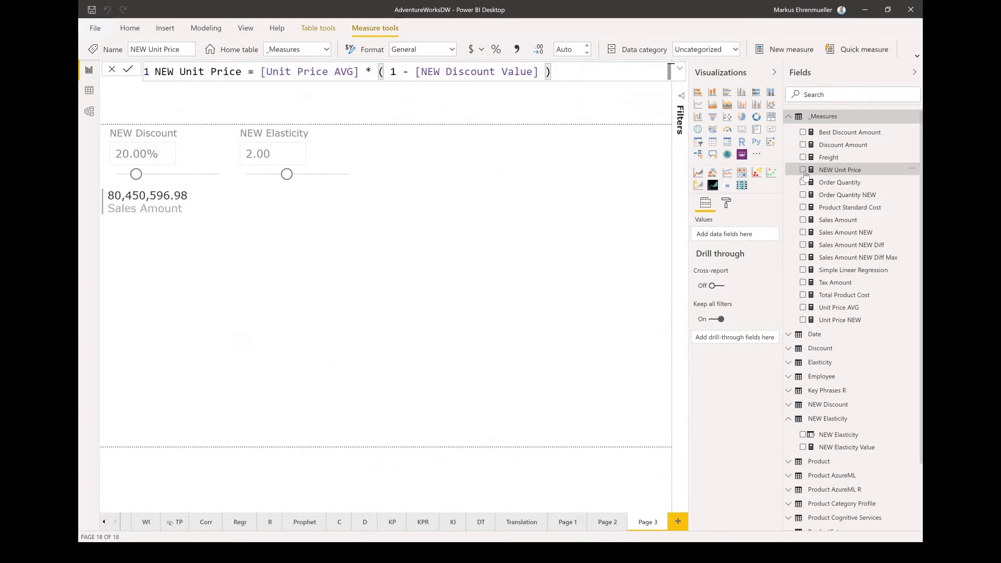
# Add the NEW Unit Price measure to the Sales Amount multi-row card, deleting any separate chart created for it.
pyautogui.click(804, 170)
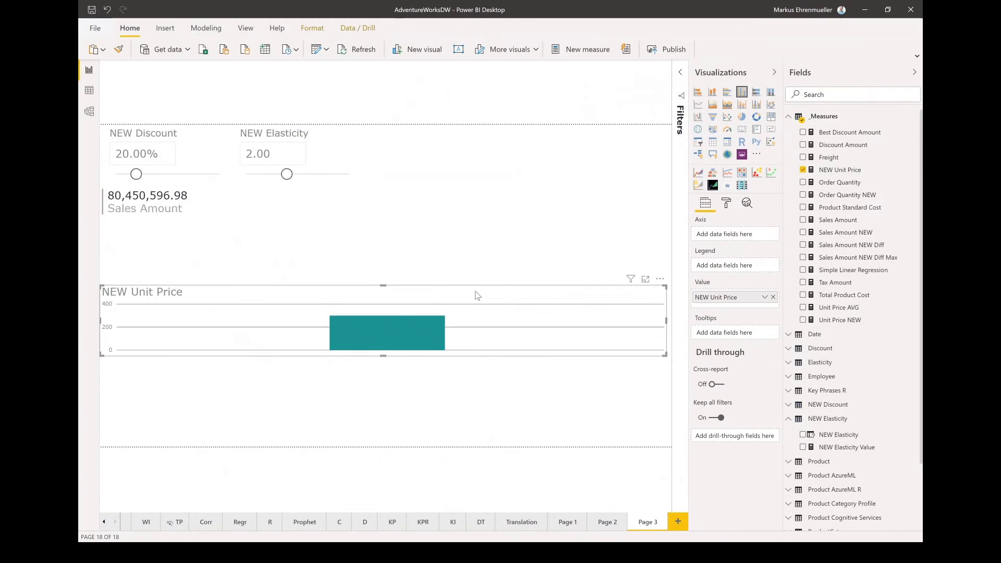
pyautogui.press('Delete')
pyautogui.click(463, 198)
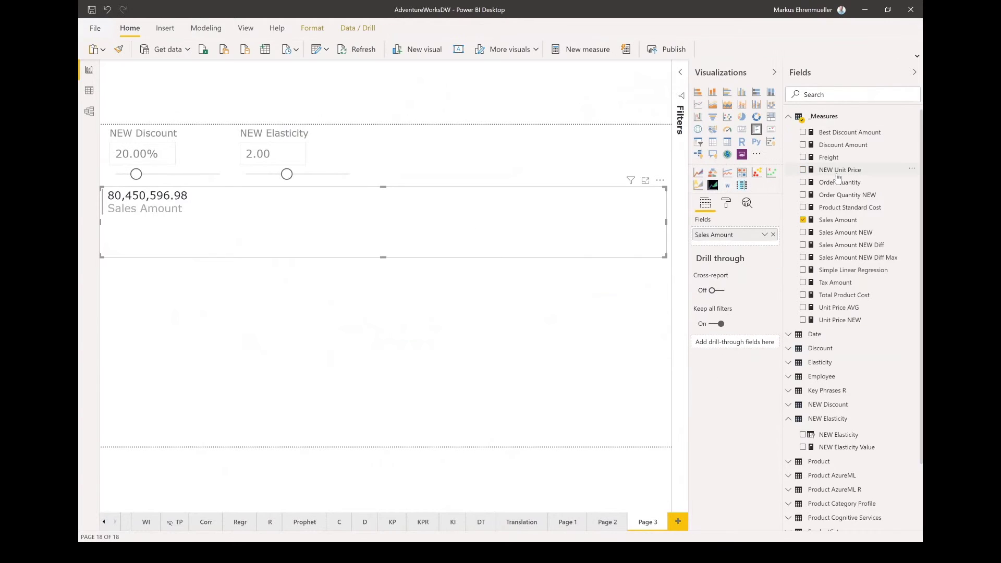
pyautogui.click(803, 171)
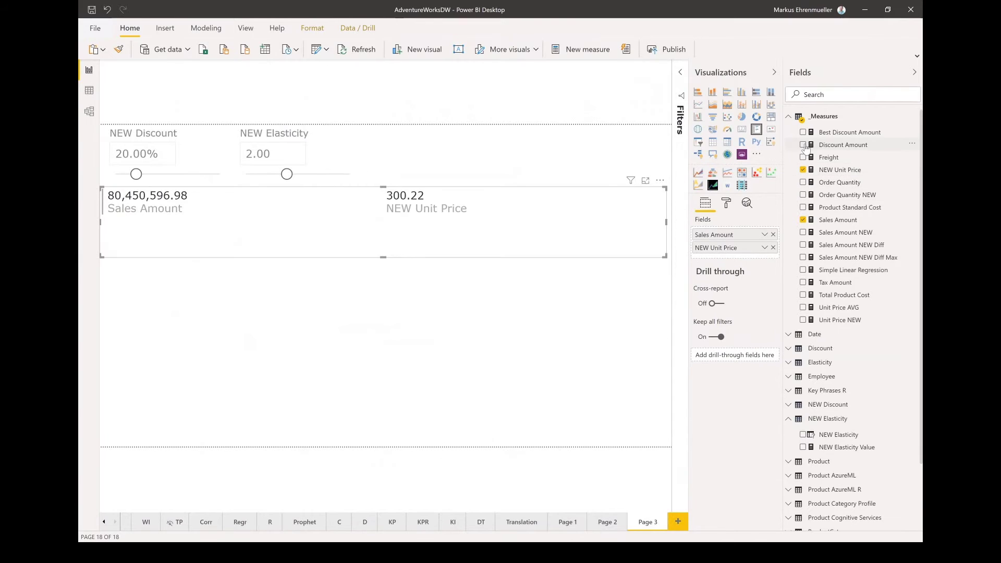
# Start another measure in the _Measures table and copy the NEW Quantity formula from the storybook file in Notepad++.
pyautogui.rightClick(823, 143)
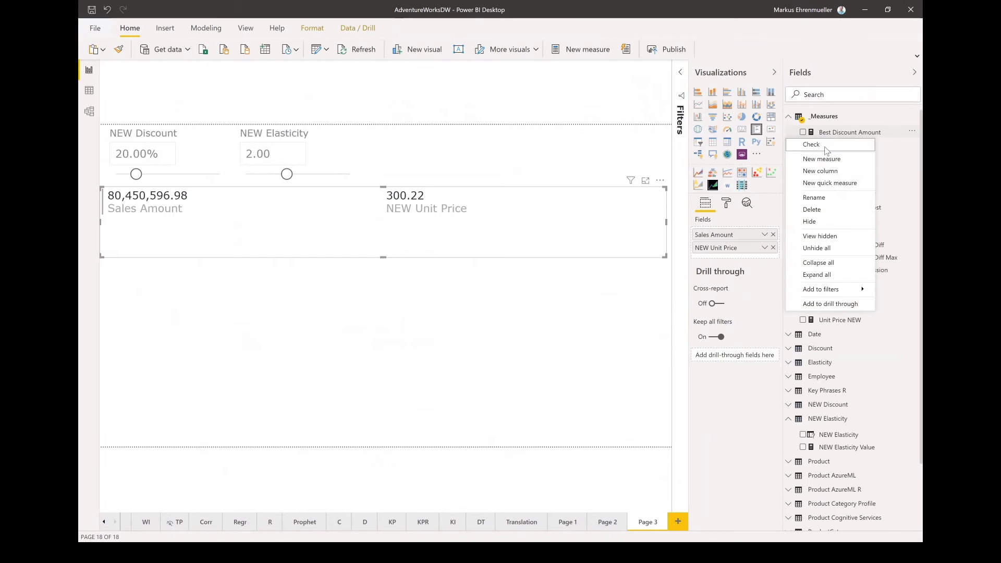
pyautogui.click(825, 160)
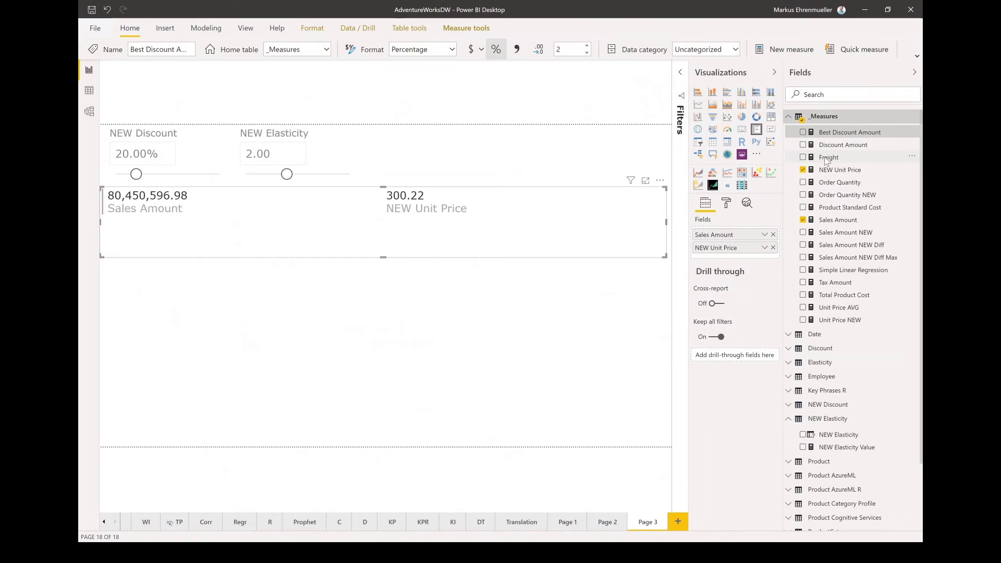
pyautogui.hotkey('alt', 'Tab')
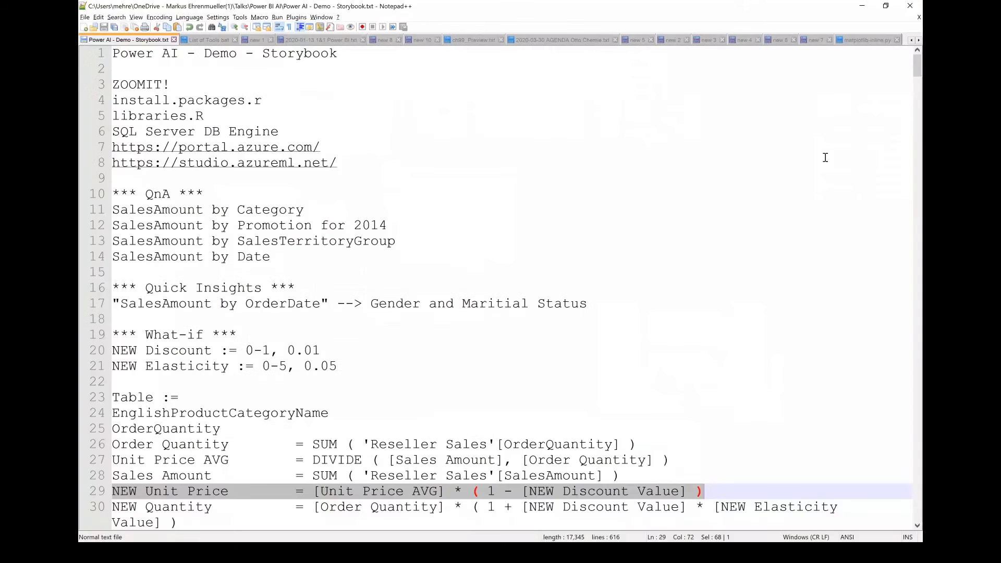
pyautogui.press('Down')
pyautogui.press('Home')
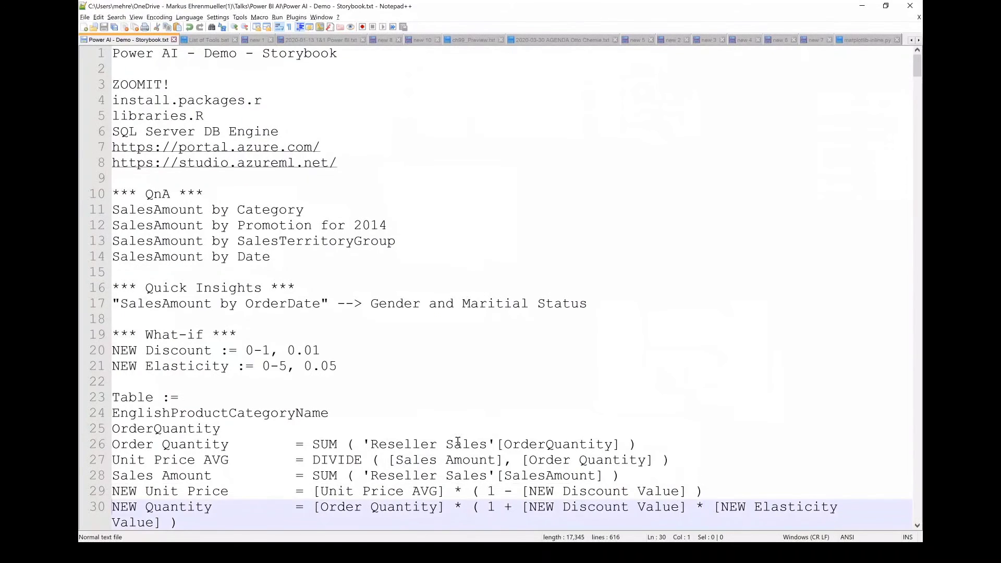
pyautogui.hotkey('shift', 'Down')
pyautogui.hotkey('shift', 'Down')
pyautogui.hotkey('ctrl', 'c')
# In Power BI Desktop, define NEW Quantity = [Order Quantity] * ( 1 + [NEW Discount Value] * [NEW Elasticity Value] ) and add it to the card.
pyautogui.hotkey('alt', 'Tab')
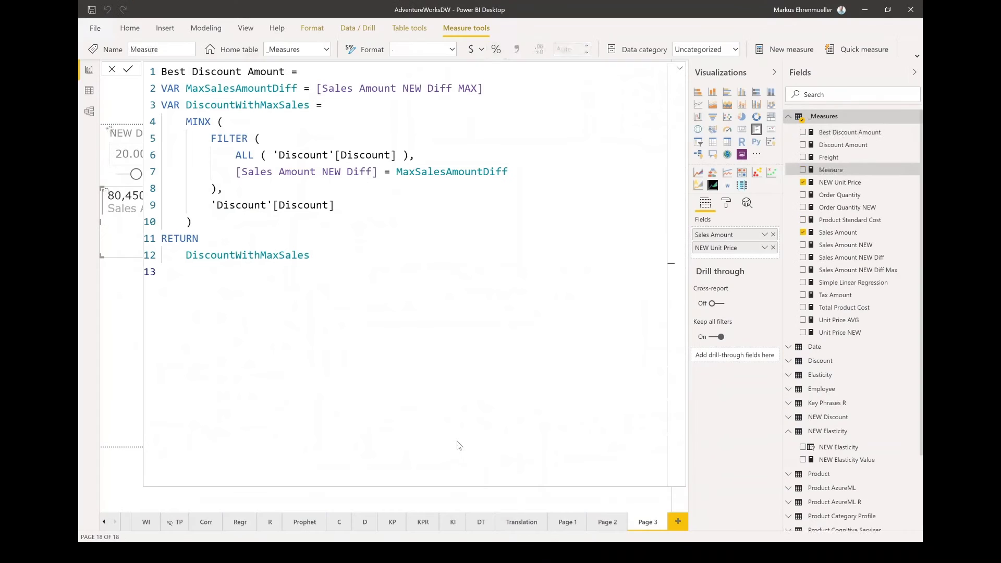
pyautogui.hotkey('ctrl', 'v')
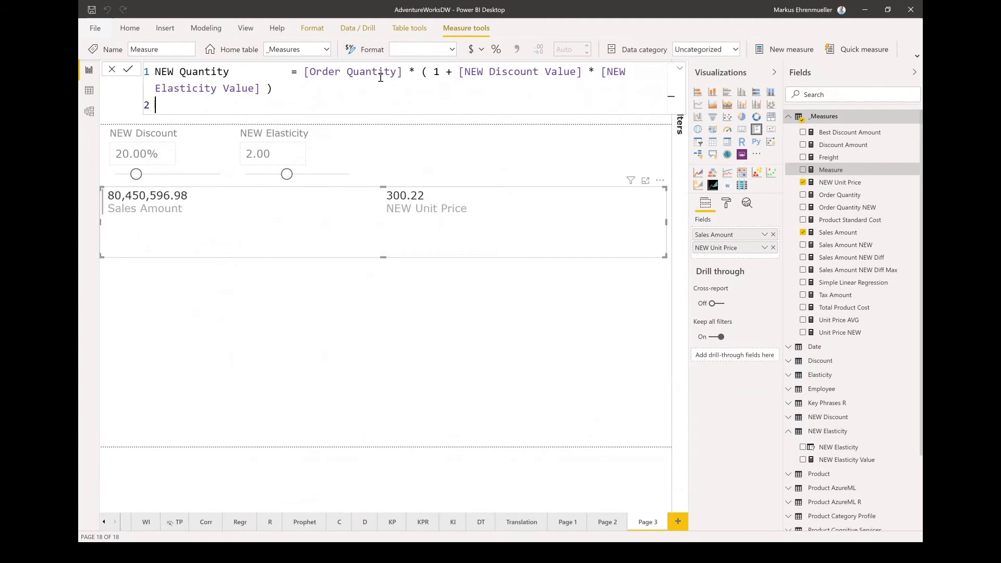
pyautogui.moveTo(460, 72); pyautogui.dragTo(574, 74)
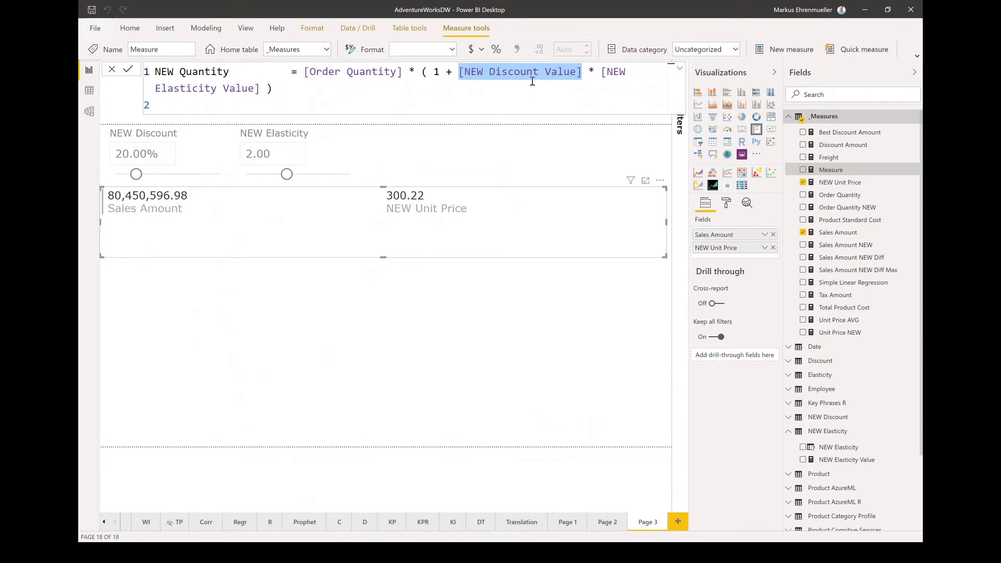
pyautogui.moveTo(600, 73); pyautogui.dragTo(267, 89)
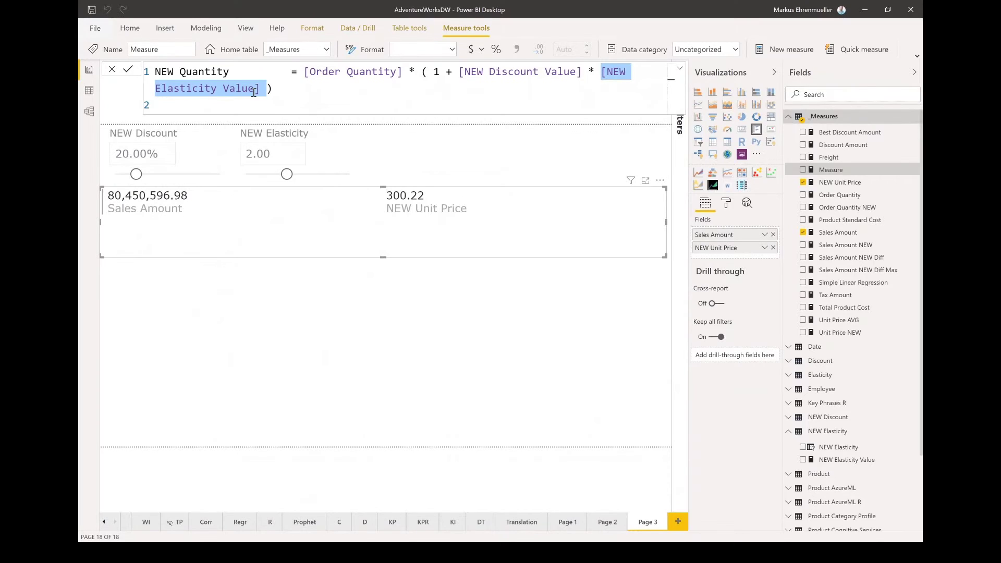
pyautogui.click(282, 93)
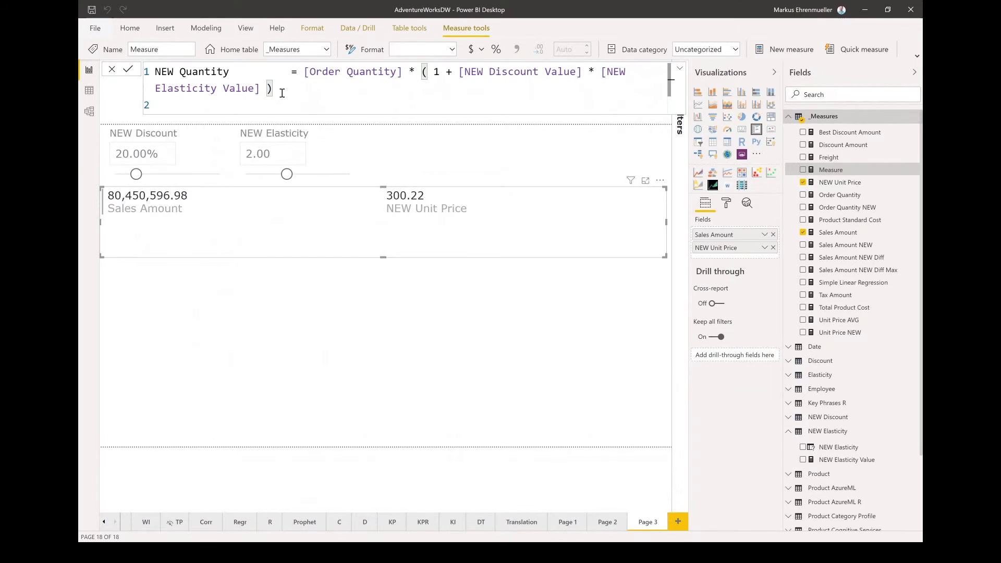
pyautogui.press('Return')
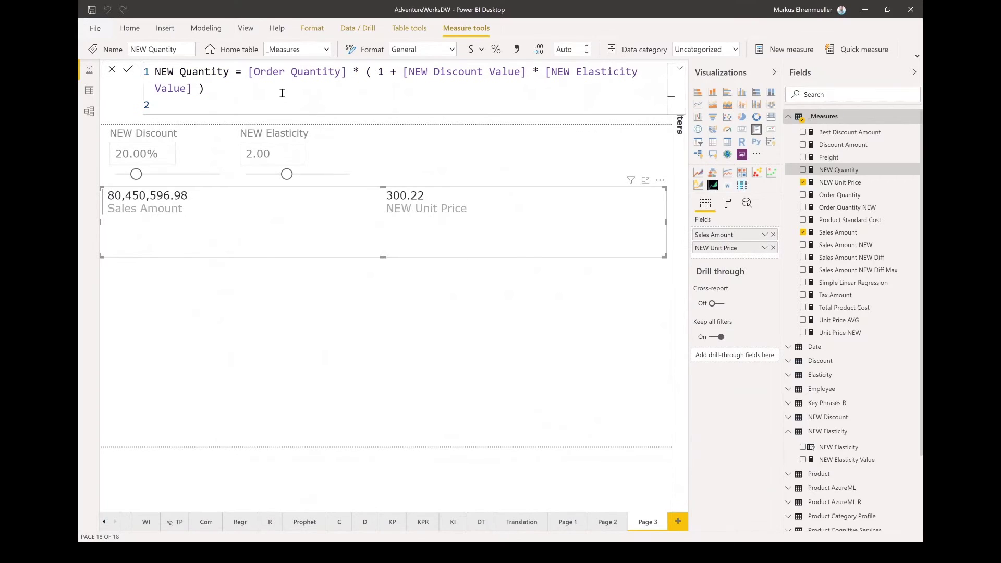
pyautogui.click(802, 170)
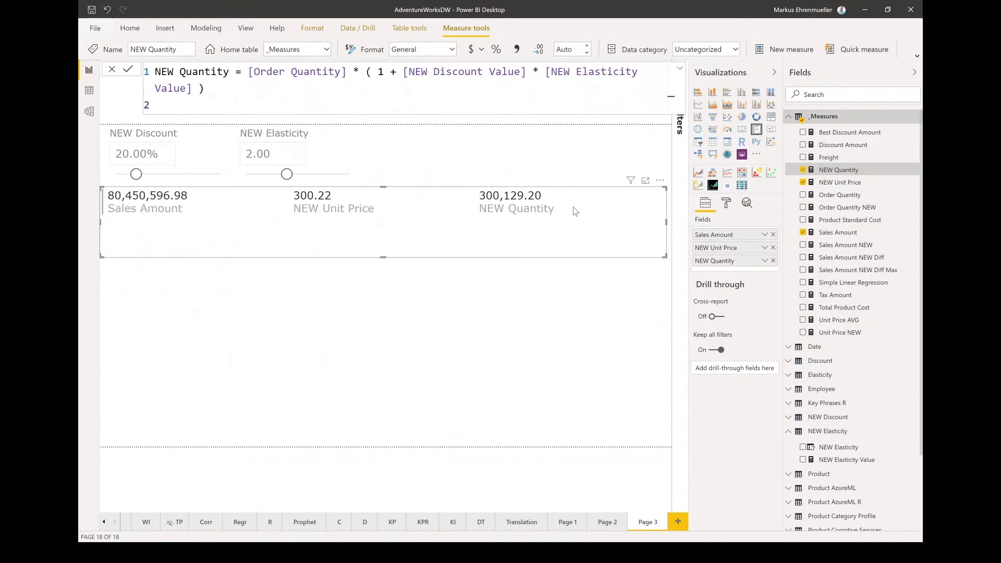
# Copy the NEW Sales Amount formula line from the storybook file in Notepad++.
pyautogui.hotkey('alt', 'Tab')
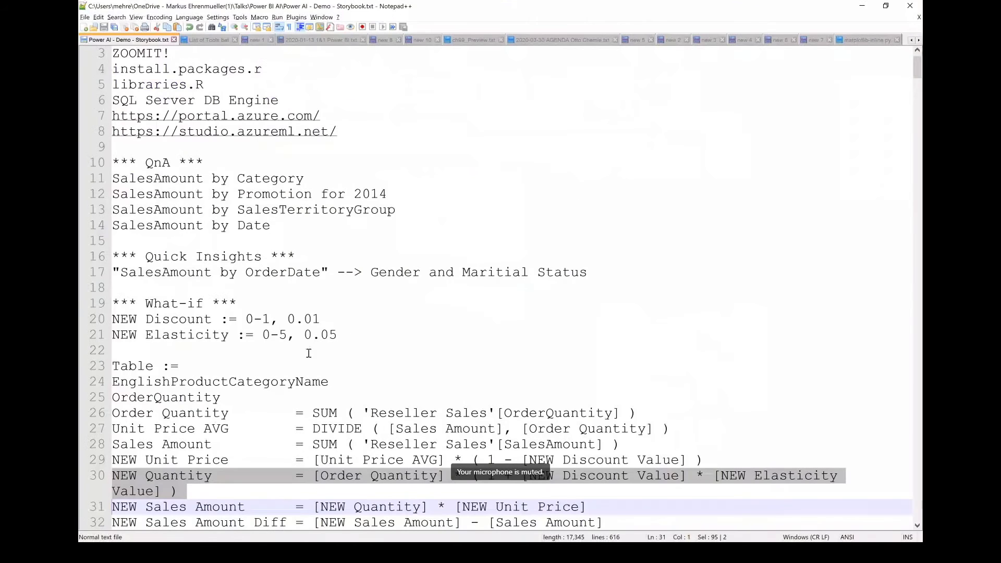
pyautogui.click(279, 505)
pyautogui.press('Home')
pyautogui.hotkey('shift', 'End')
pyautogui.hotkey('ctrl', 'c')
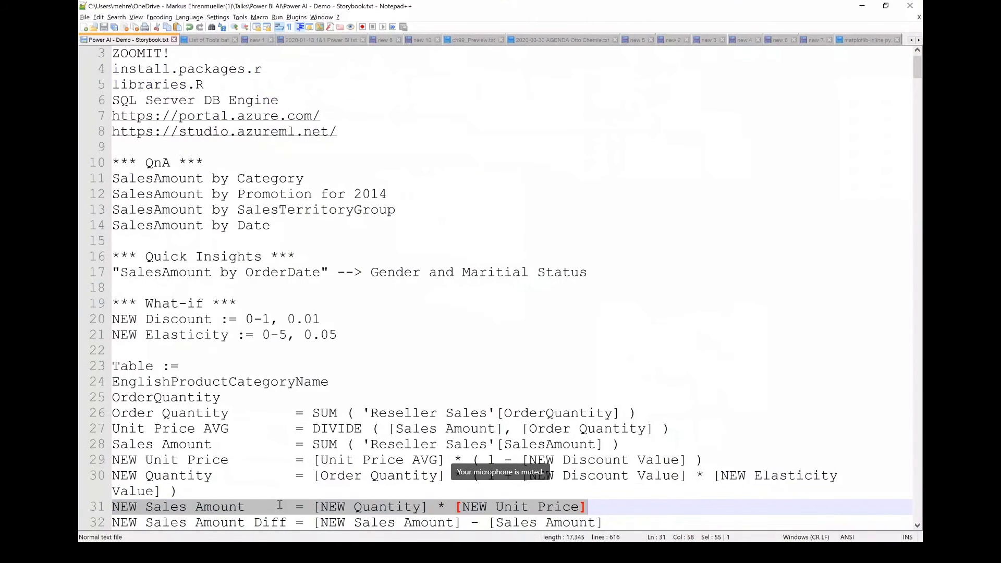
# In Power BI Desktop, create a _Measures measure NEW Sales Amount = [NEW Quantity] * [NEW Unit Price] and add it to the card.
pyautogui.hotkey('alt', 'Tab')
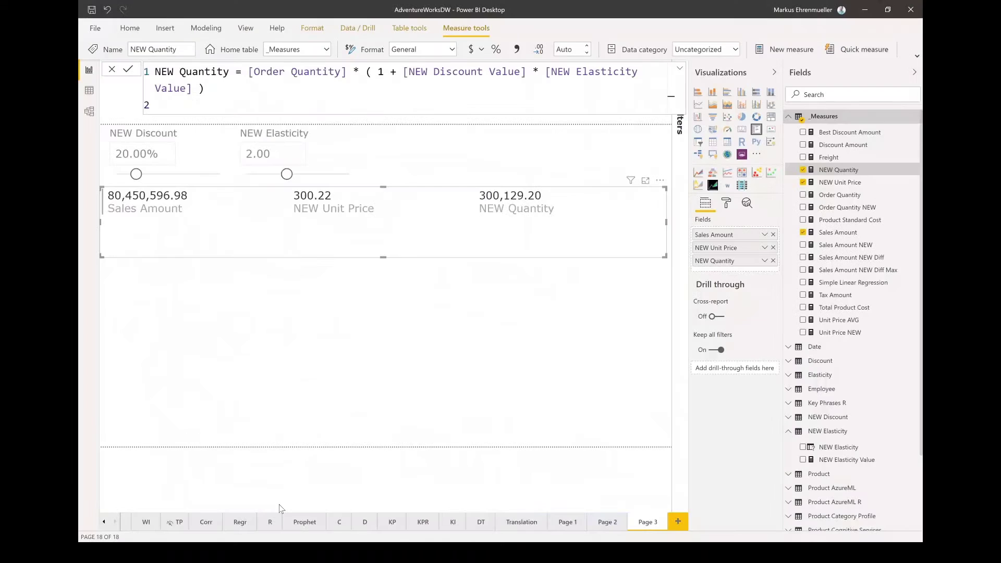
pyautogui.rightClick(821, 118)
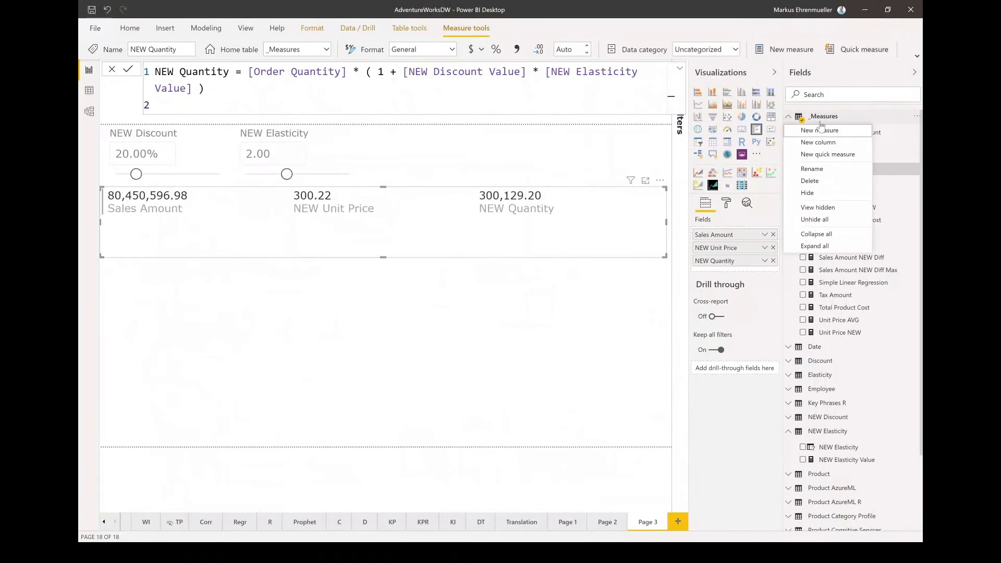
pyautogui.click(822, 155)
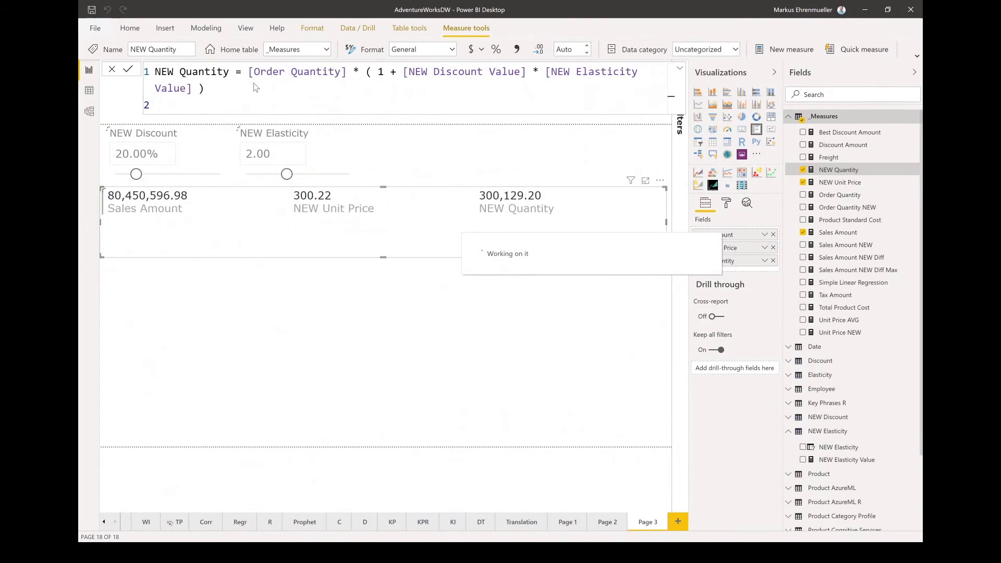
pyautogui.hotkey('ctrl', 'v')
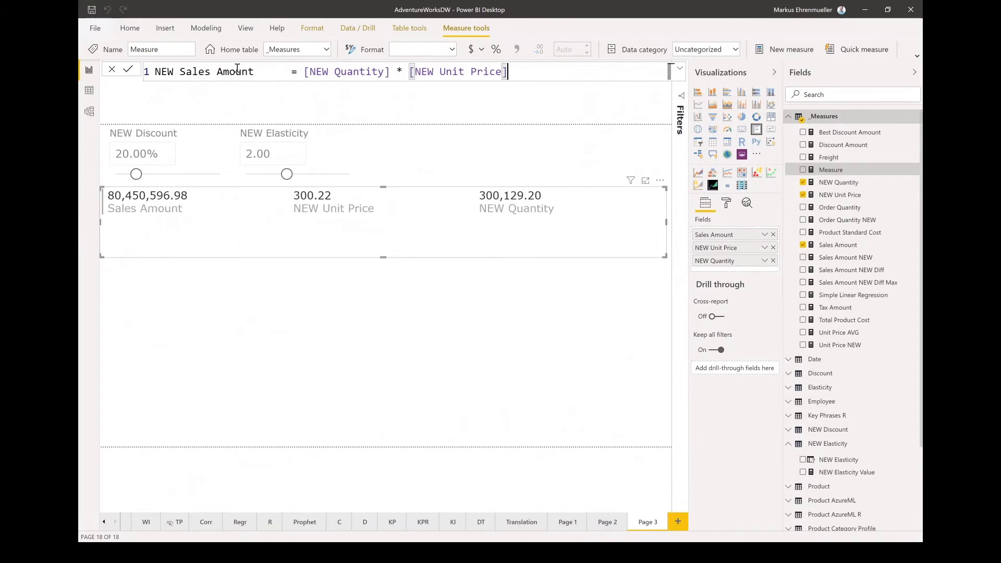
pyautogui.press('Return')
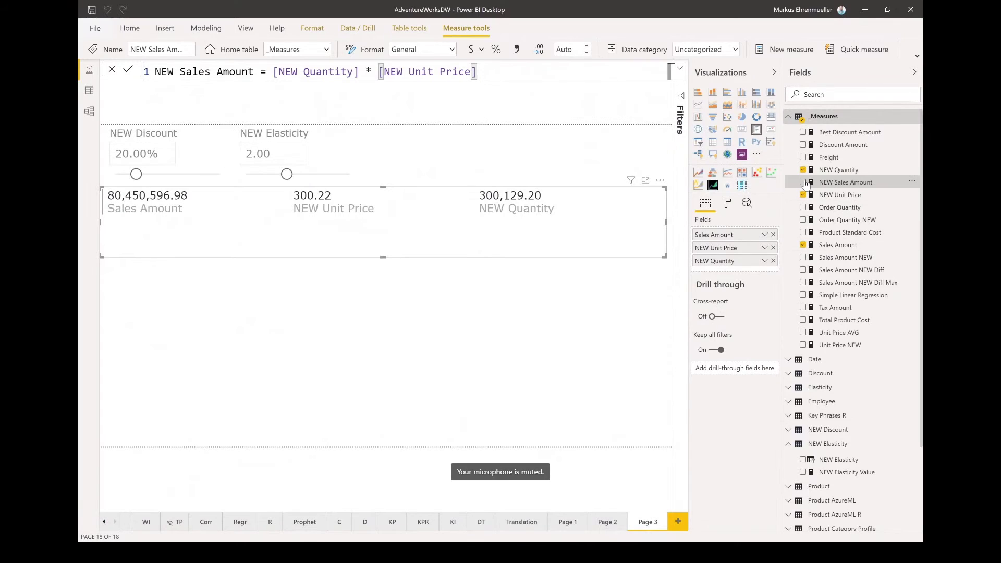
pyautogui.click(803, 183)
# Start another measure in the _Measures table and copy the NEW Sales Amount Diff formula from the storybook file in Notepad++.
pyautogui.rightClick(806, 183)
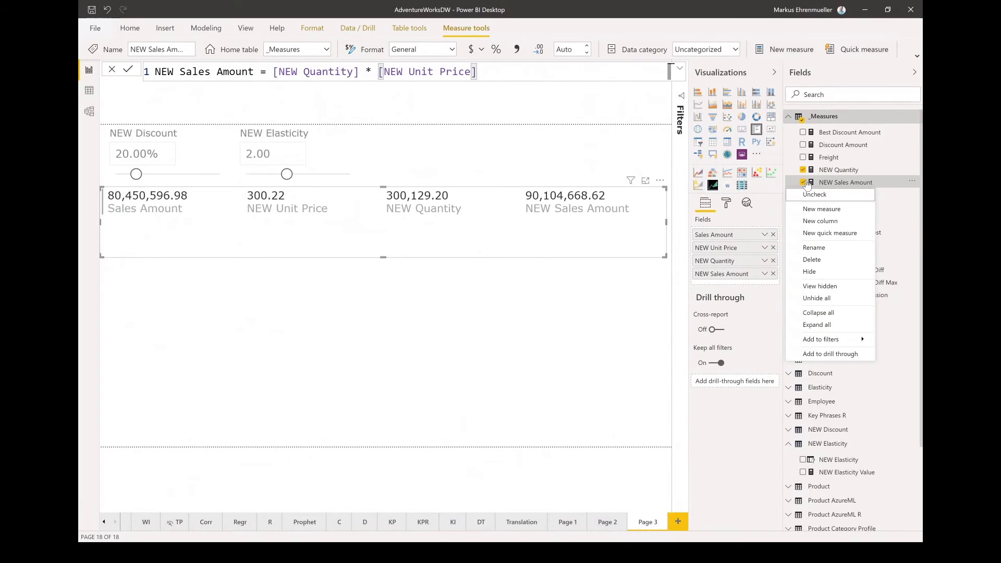
pyautogui.click(823, 209)
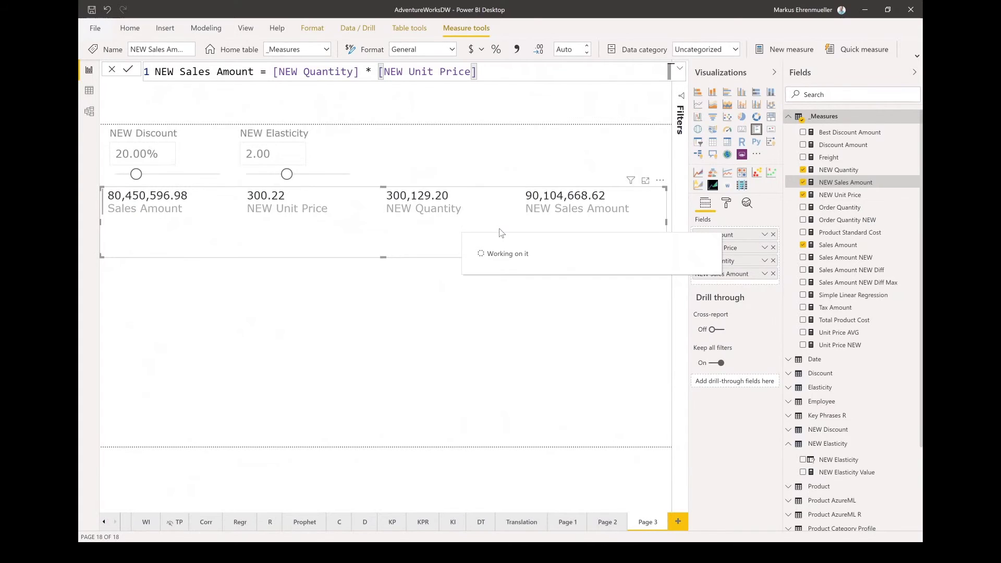
pyautogui.hotkey('alt', 'Tab')
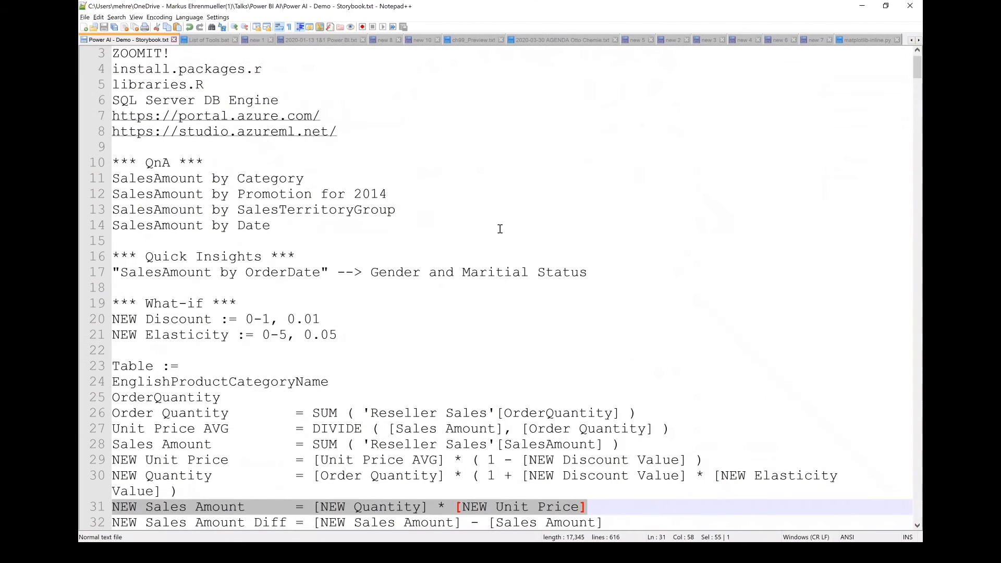
pyautogui.click(470, 522)
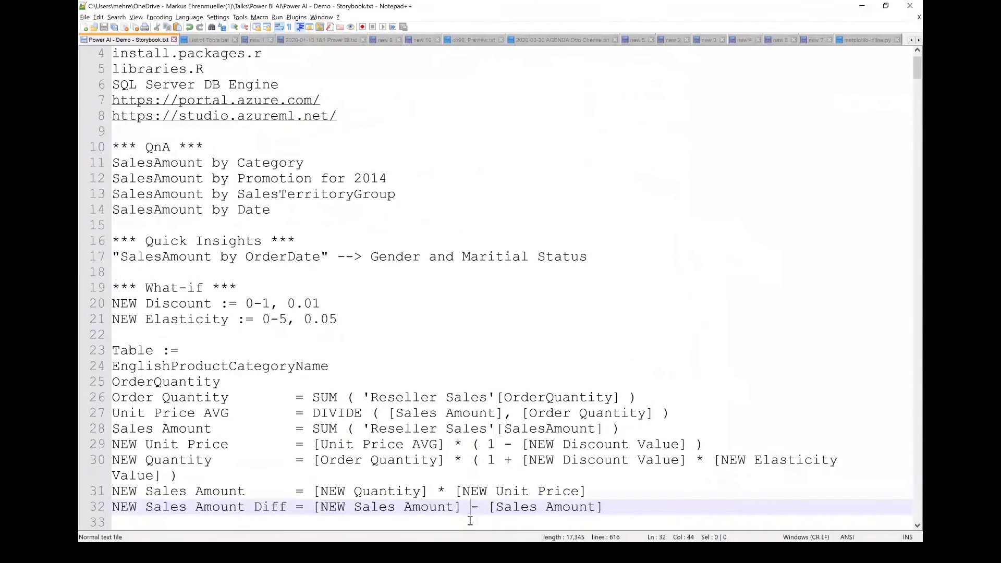
pyautogui.press('Home')
pyautogui.hotkey('shift', 'End')
pyautogui.hotkey('ctrl', 'c')
# Back in Power BI Desktop, define the new measure as NEW Sales Amount Diff = [NEW Sales Amount] - [Sales Amount].
pyautogui.hotkey('alt', 'Tab')
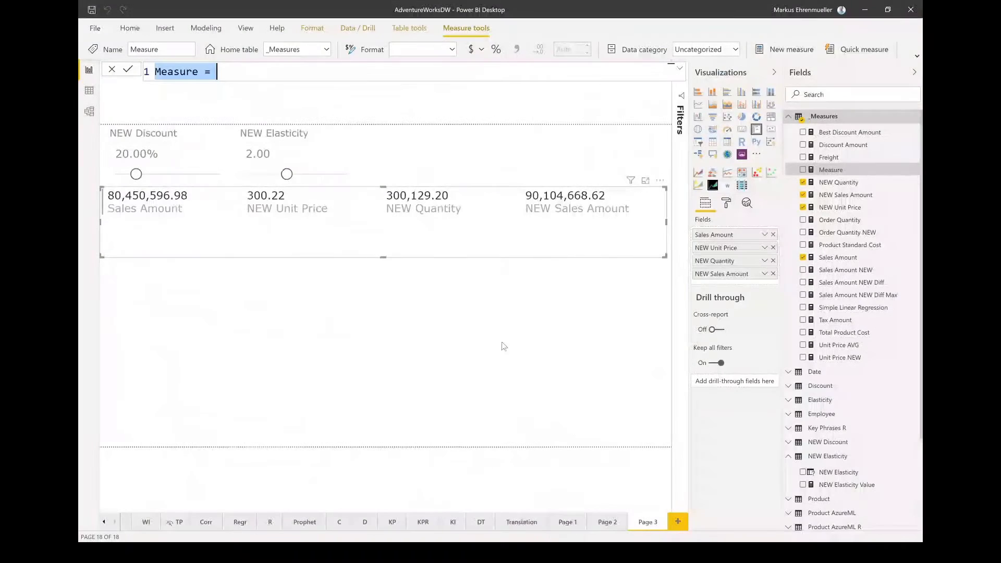
pyautogui.hotkey('ctrl', 'v')
pyautogui.doubleClick(271, 71)
pyautogui.moveTo(302, 72); pyautogui.dragTo(417, 72)
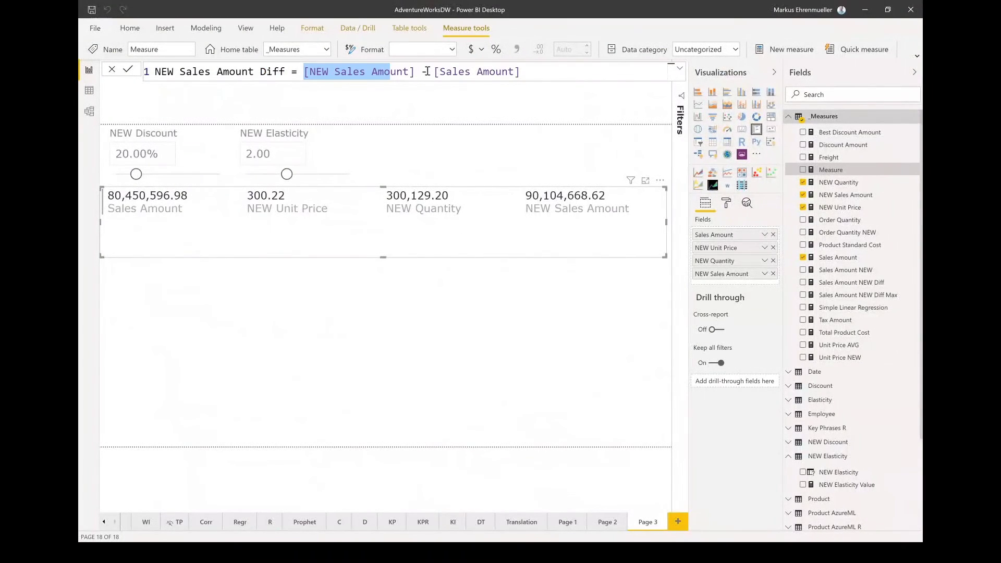
pyautogui.click(428, 71)
pyautogui.moveTo(485, 72); pyautogui.dragTo(521, 71)
pyautogui.click(536, 72)
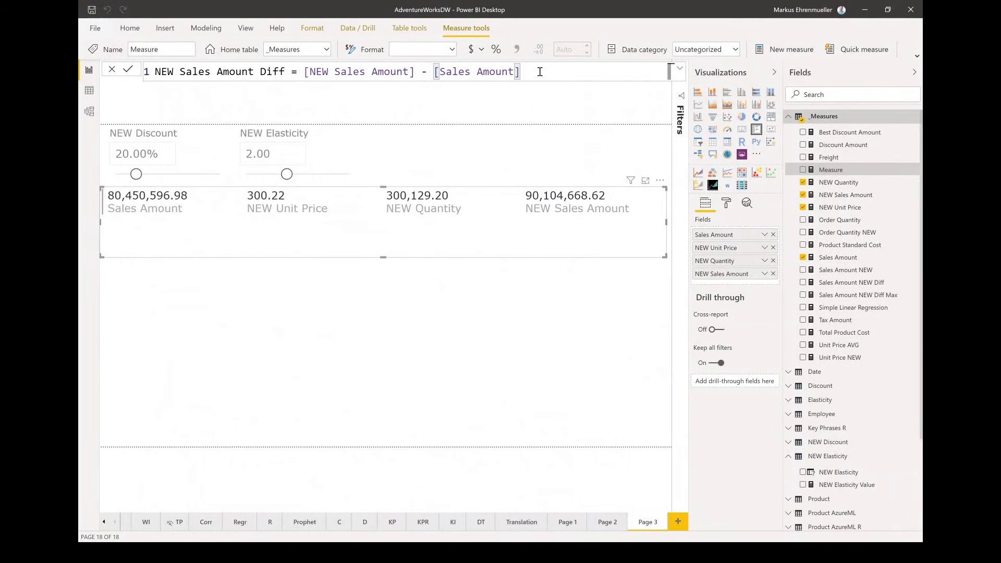
pyautogui.press('Return')
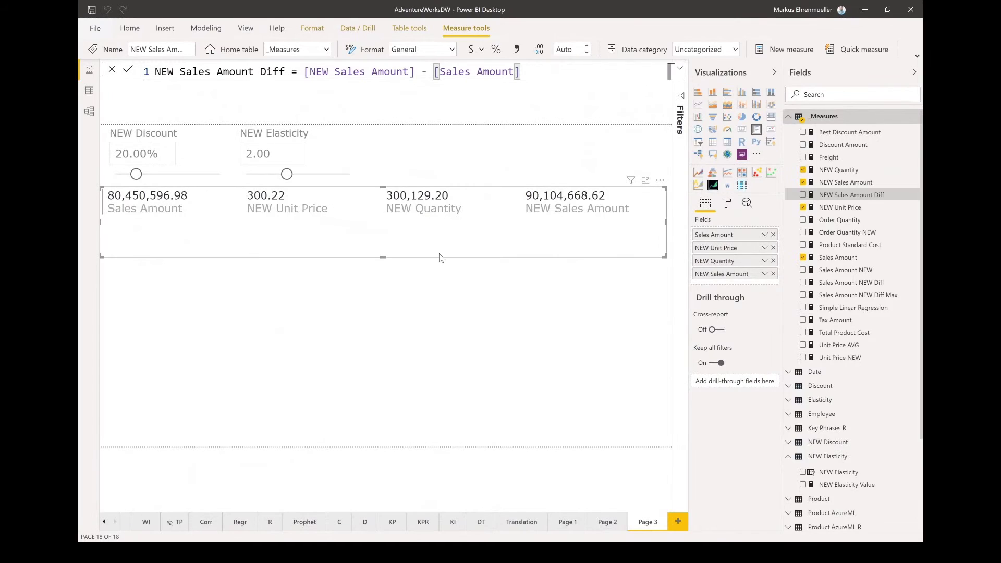
# Add the NEW Sales Amount Diff measure to the multi-row card and reduce the card's height.
pyautogui.click(804, 195)
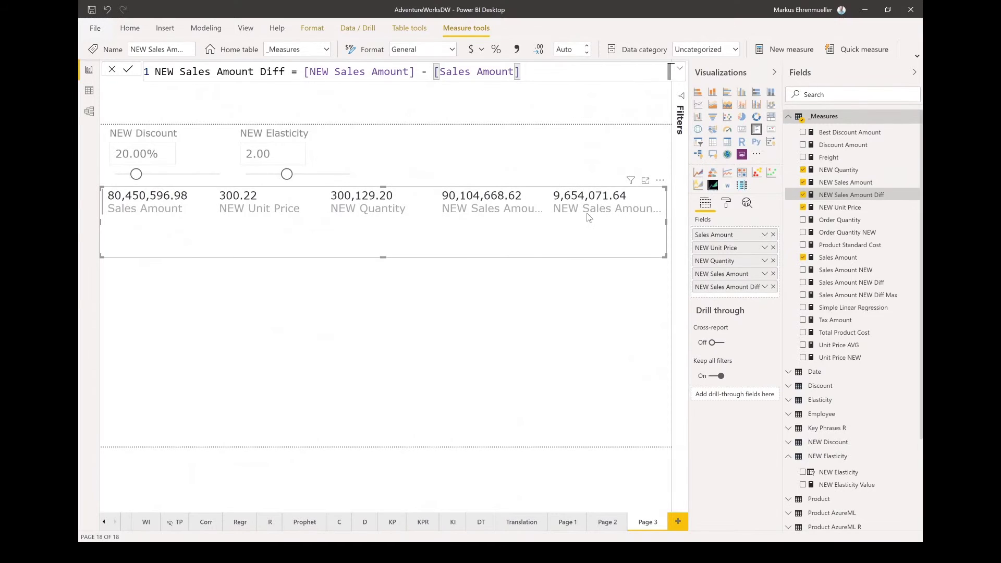
pyautogui.moveTo(384, 257); pyautogui.dragTo(382, 233)
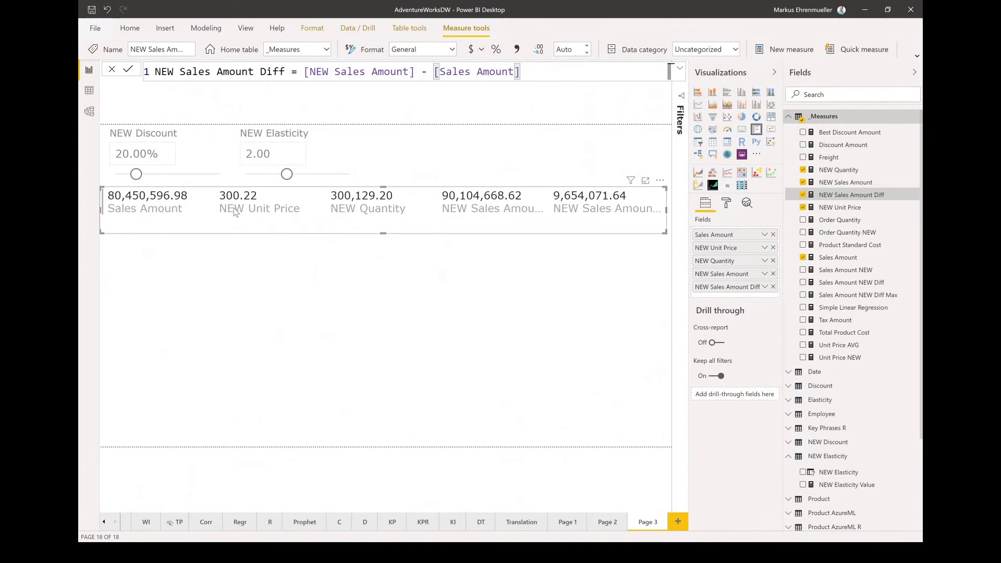
# Try the NEW Discount slicer at 26% and at 28%, letting the card recalculate each time.
pyautogui.moveTo(135, 175); pyautogui.dragTo(142, 174)
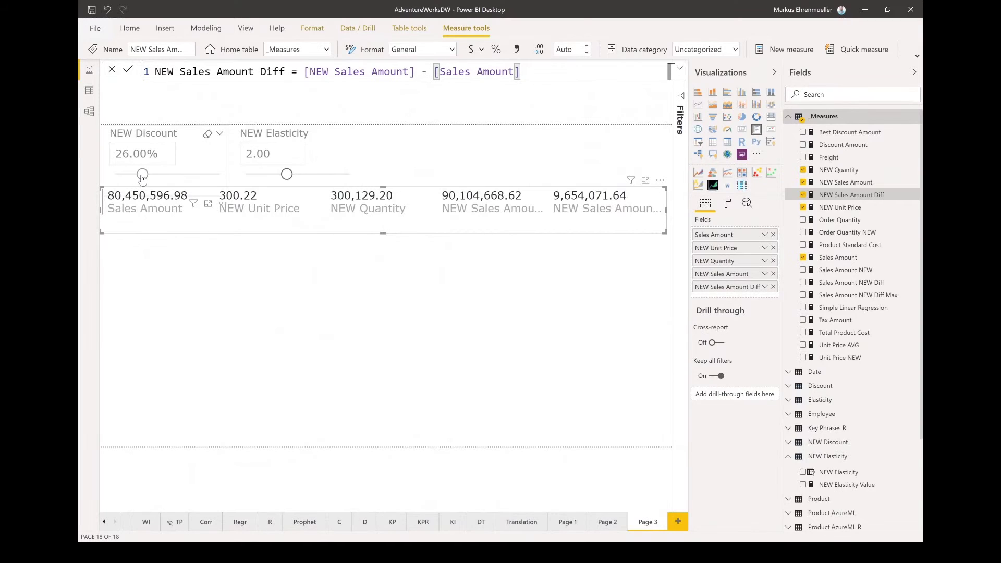
pyautogui.click(196, 193)
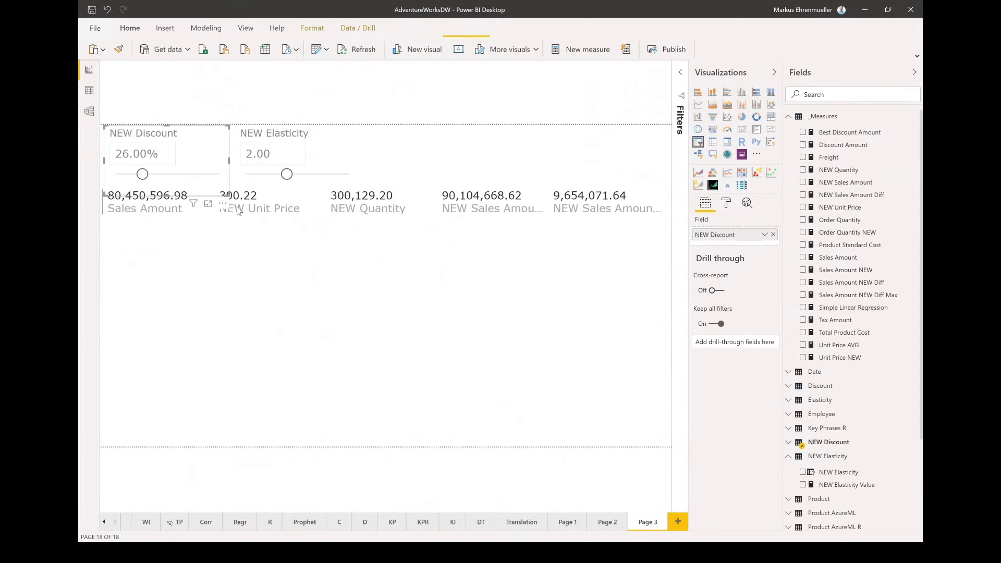
pyautogui.click(251, 243)
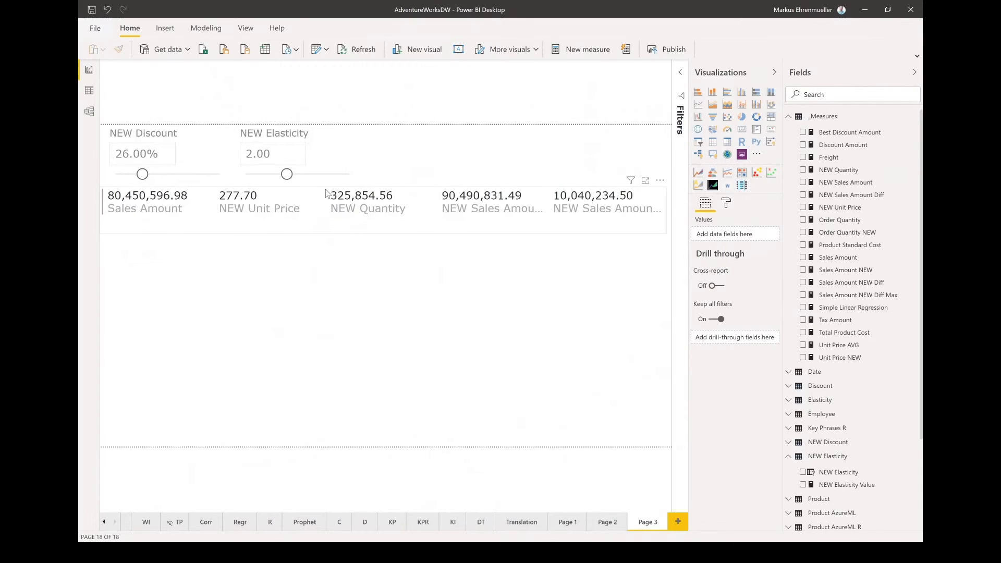
pyautogui.moveTo(146, 178); pyautogui.dragTo(150, 179)
pyautogui.click(184, 179)
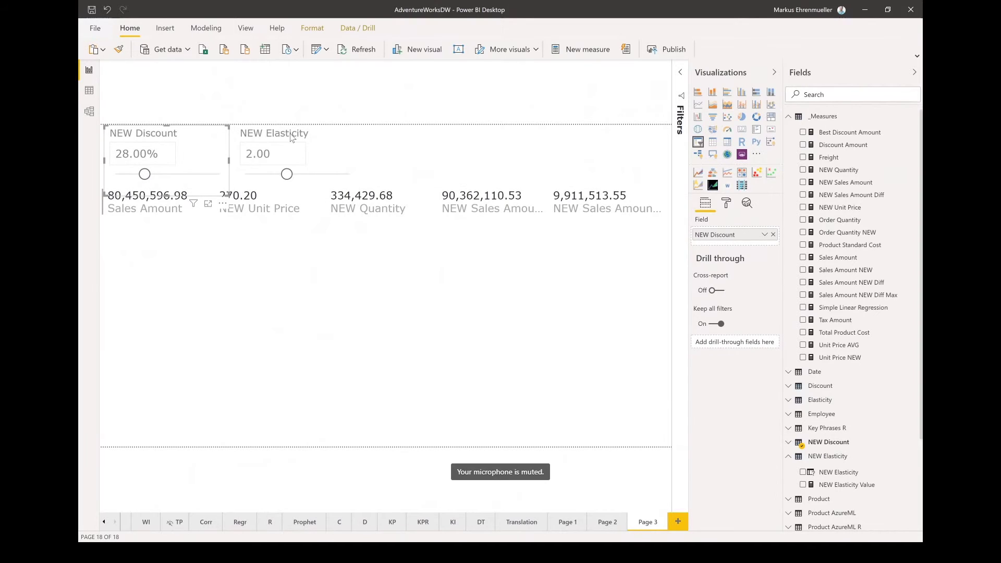
pyautogui.click(284, 176)
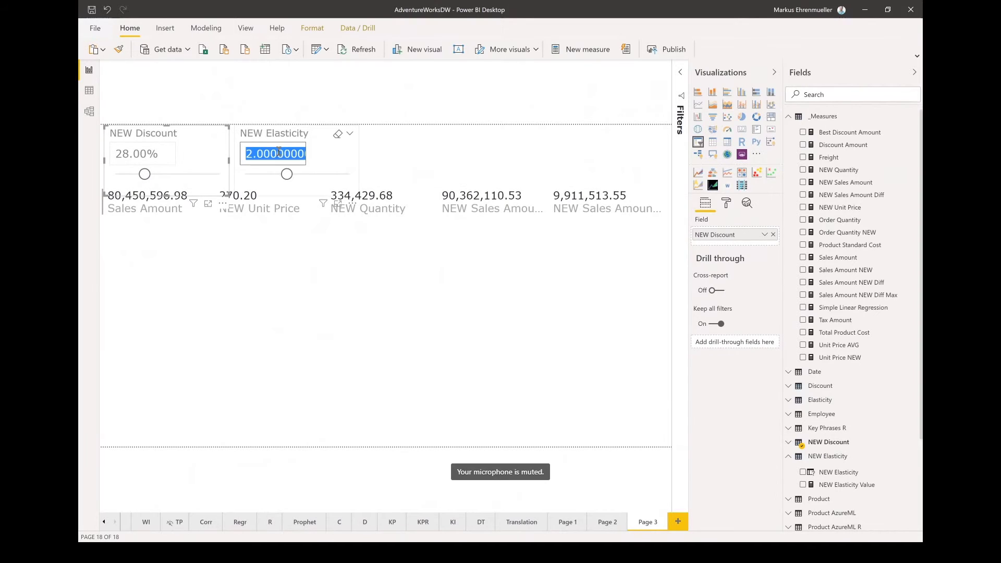
# Move the multi-row card slightly down so that it no longer overlaps the two slicers.
pyautogui.click(231, 241)
pyautogui.click(185, 182)
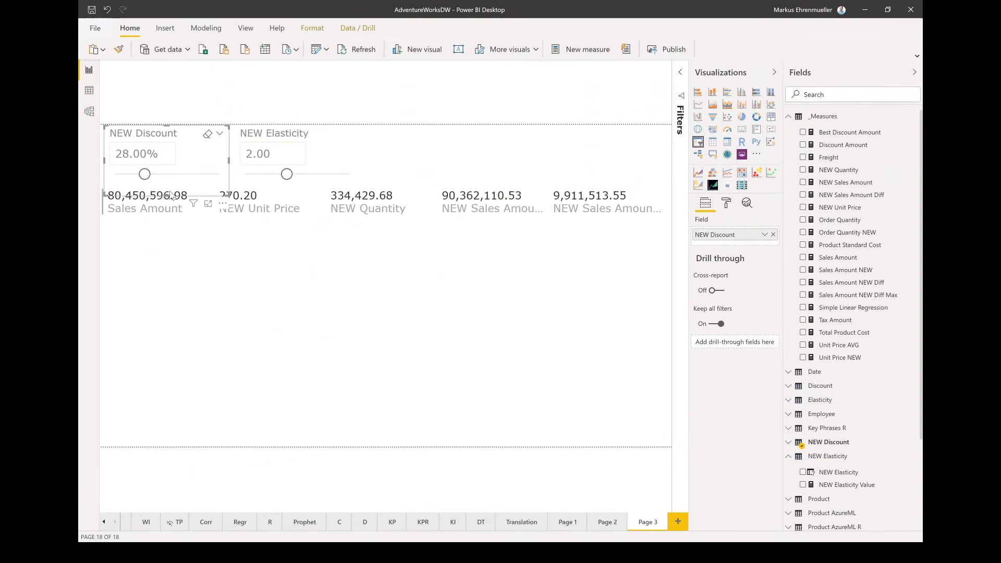
pyautogui.moveTo(379, 191); pyautogui.dragTo(377, 204)
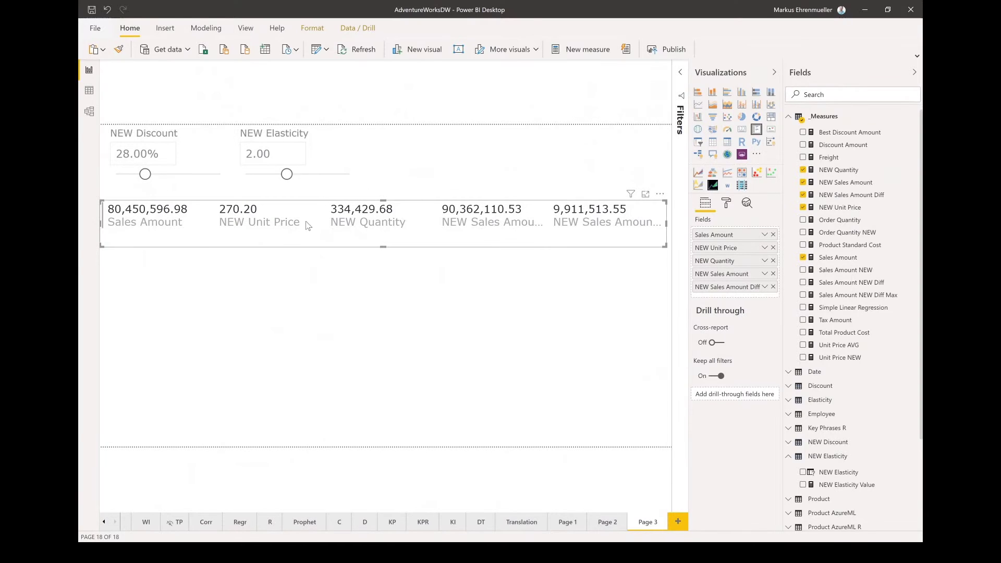
# Set the NEW Elasticity slicer to 2.15 and the NEW Discount slicer to 23%.
pyautogui.moveTo(287, 173); pyautogui.dragTo(290, 174)
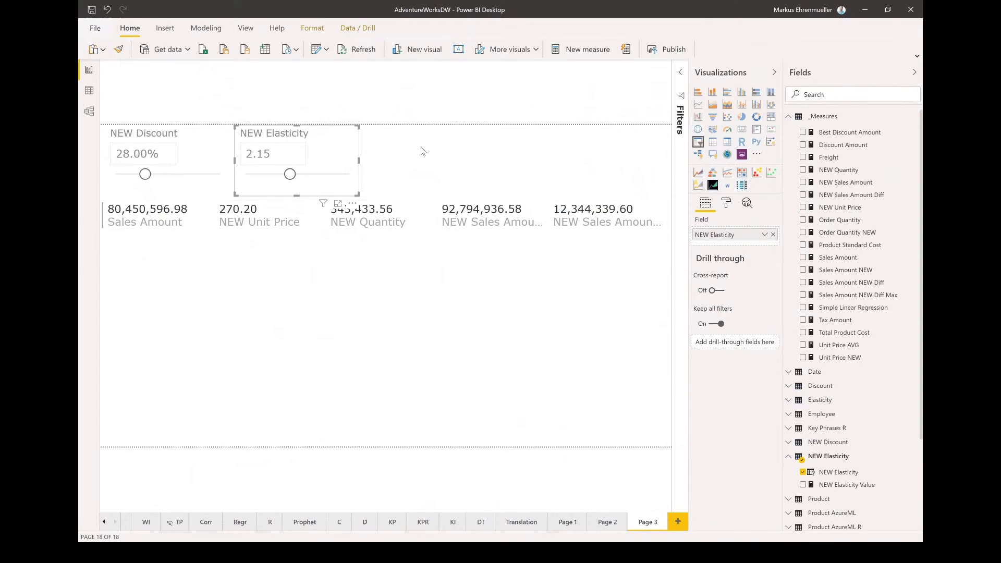
pyautogui.click(379, 272)
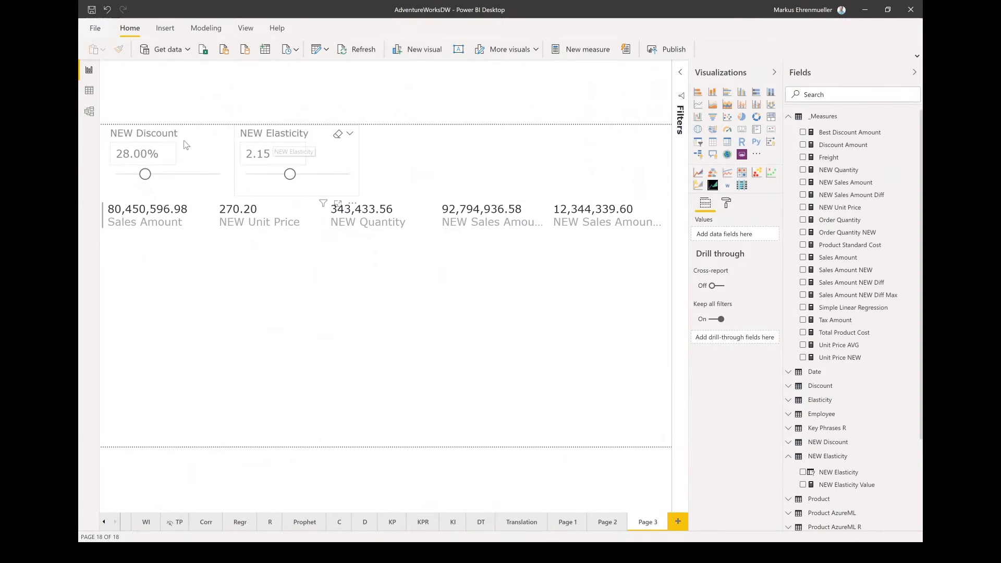
pyautogui.moveTo(145, 174); pyautogui.dragTo(139, 174)
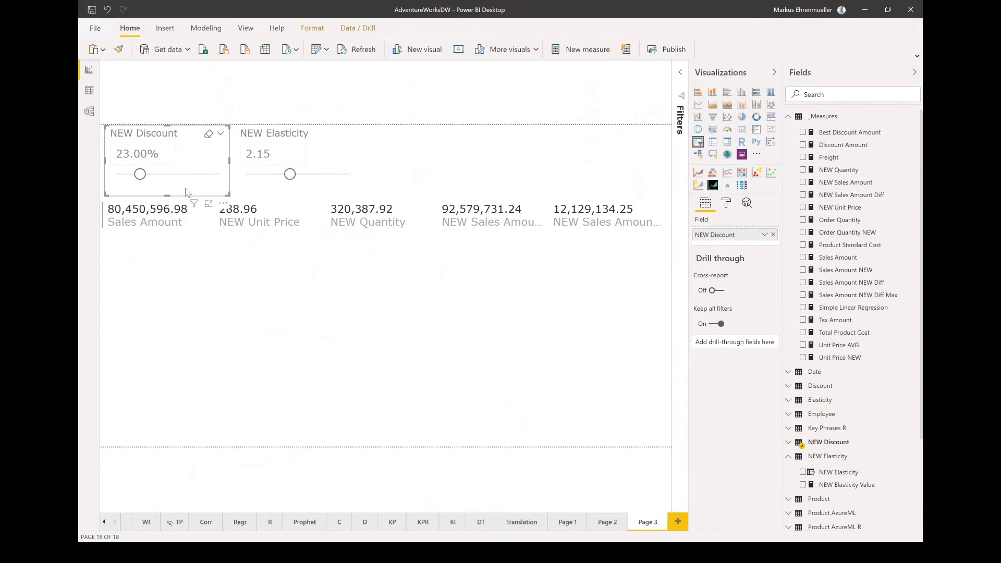
pyautogui.click(297, 310)
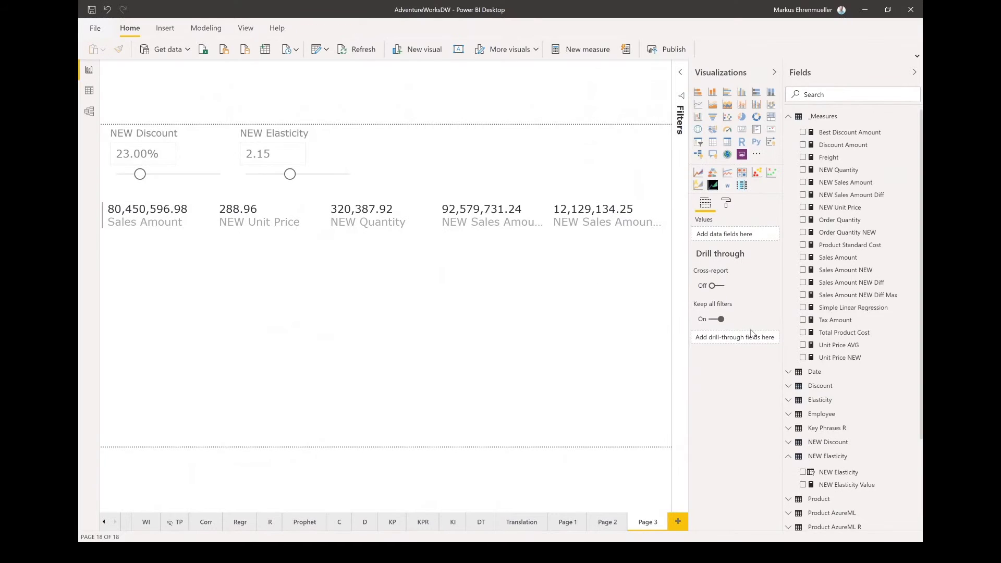
# Create a line chart of NEW Discount Value below the card and enlarge it down to the page's lower edge.
pyautogui.scroll(-2, 831, 334)
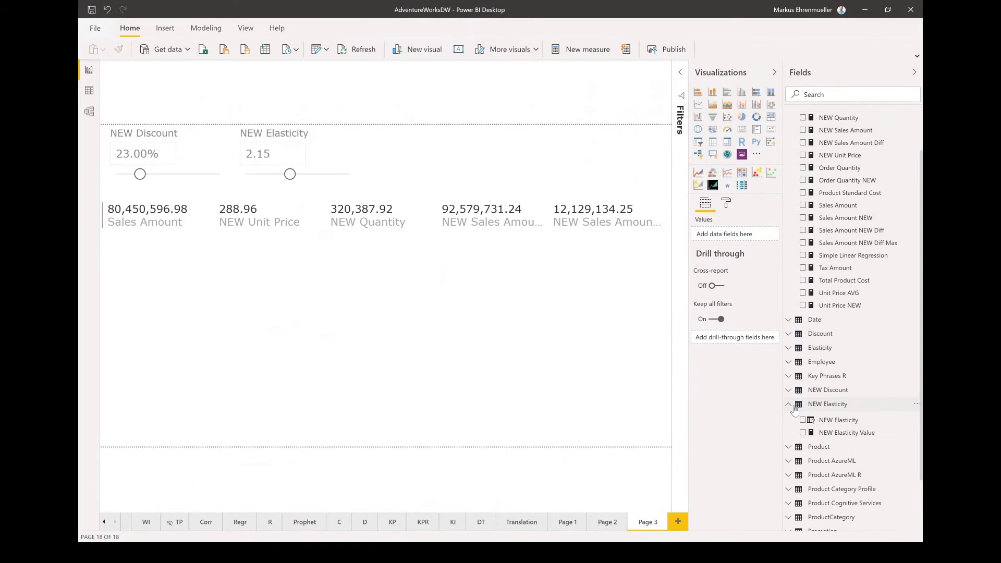
pyautogui.click(789, 403)
pyautogui.click(789, 390)
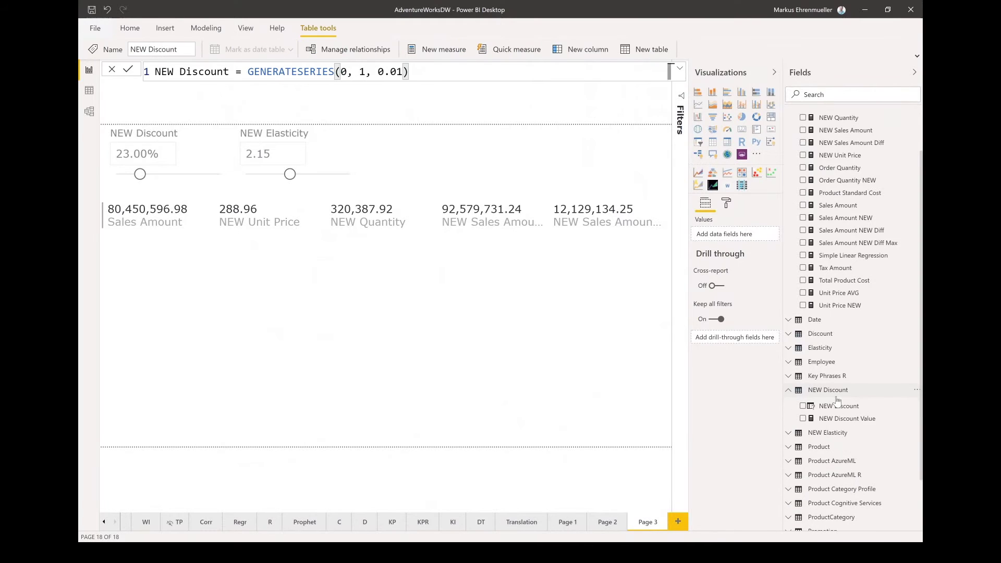
pyautogui.click(802, 419)
pyautogui.click(698, 105)
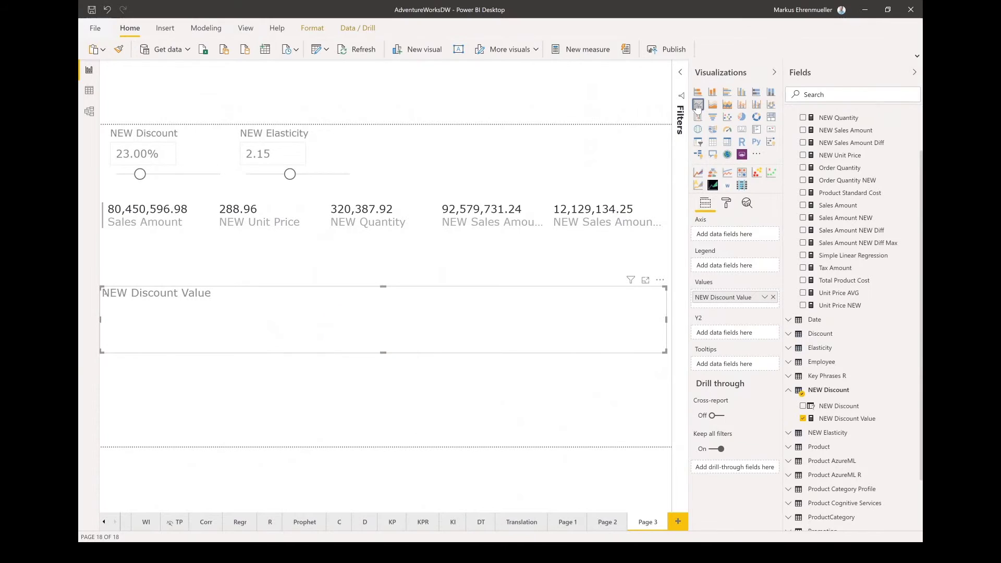
pyautogui.click(386, 402)
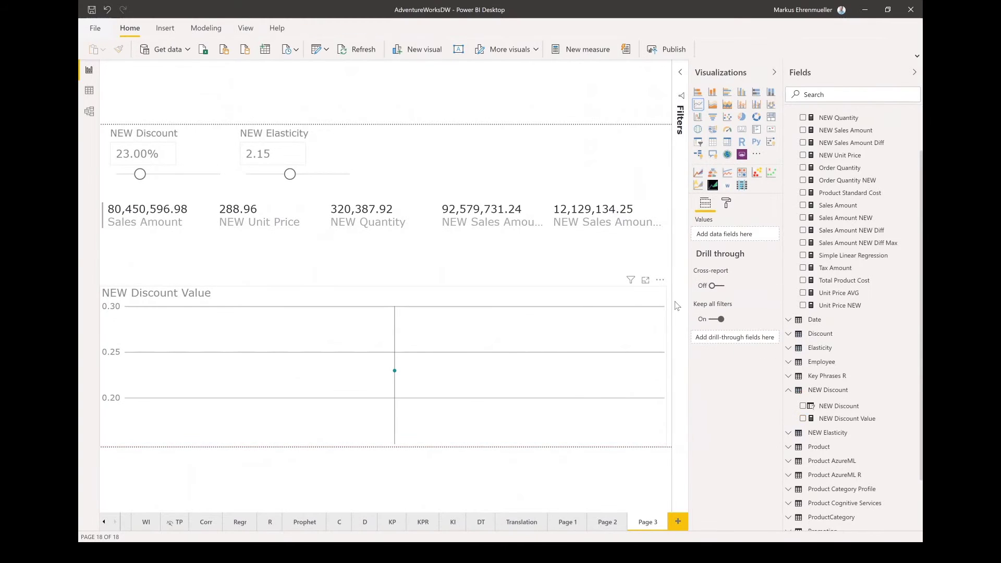
# Add NEW Sales Amount Diff to the line chart's values and try to make NEW Discount Value its axis.
pyautogui.click(617, 321)
pyautogui.click(803, 143)
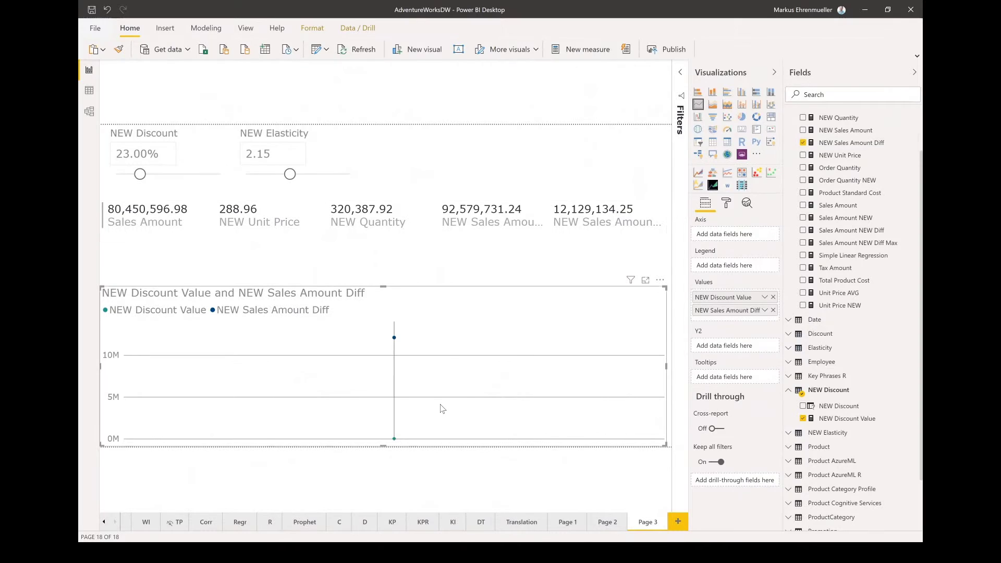
pyautogui.moveTo(436, 411)
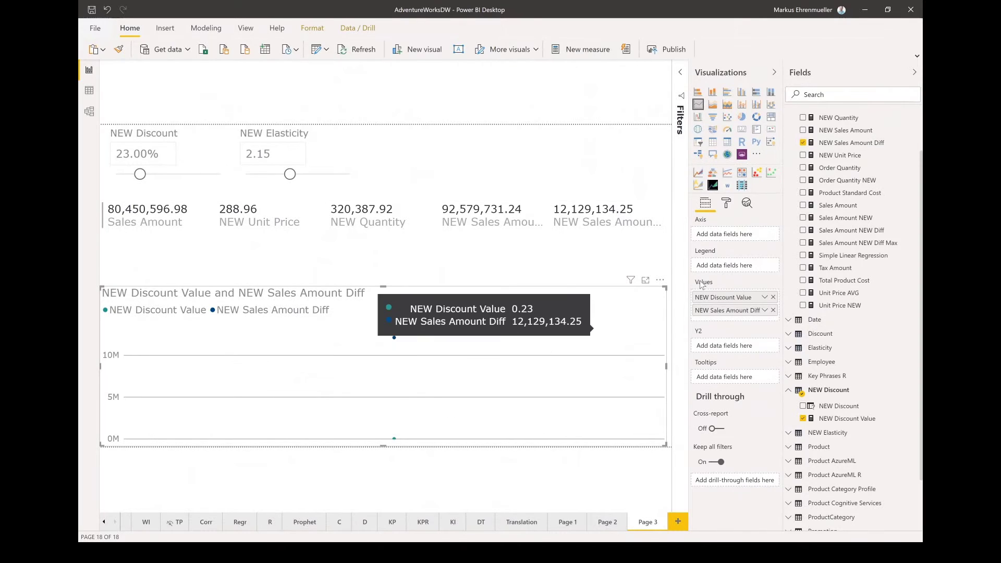
pyautogui.moveTo(728, 299); pyautogui.dragTo(729, 237)
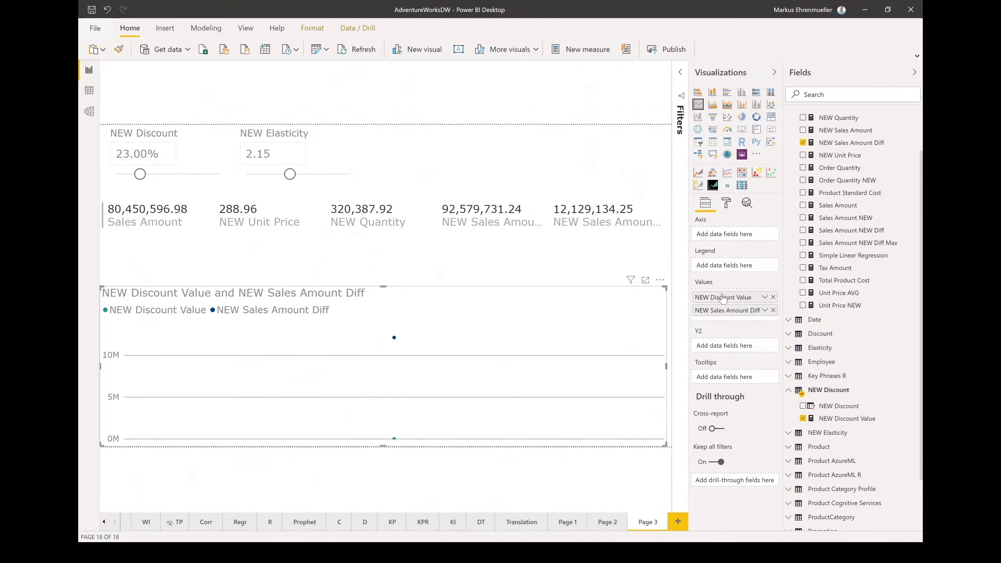
# Remove NEW Discount Value from the line chart's values and set NEW Discount as its axis.
pyautogui.moveTo(724, 304); pyautogui.dragTo(729, 237)
pyautogui.click(774, 297)
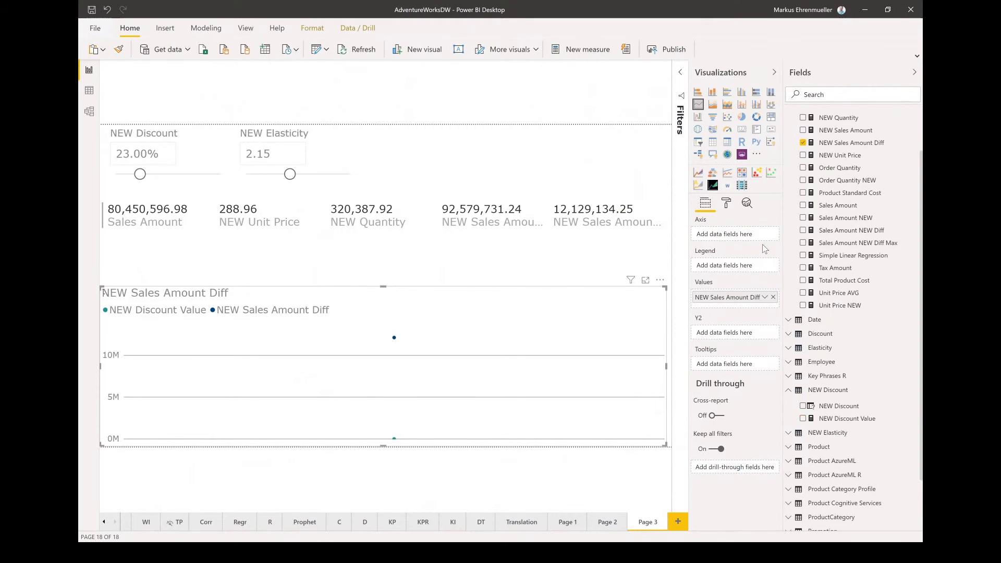
pyautogui.moveTo(837, 409); pyautogui.dragTo(751, 241)
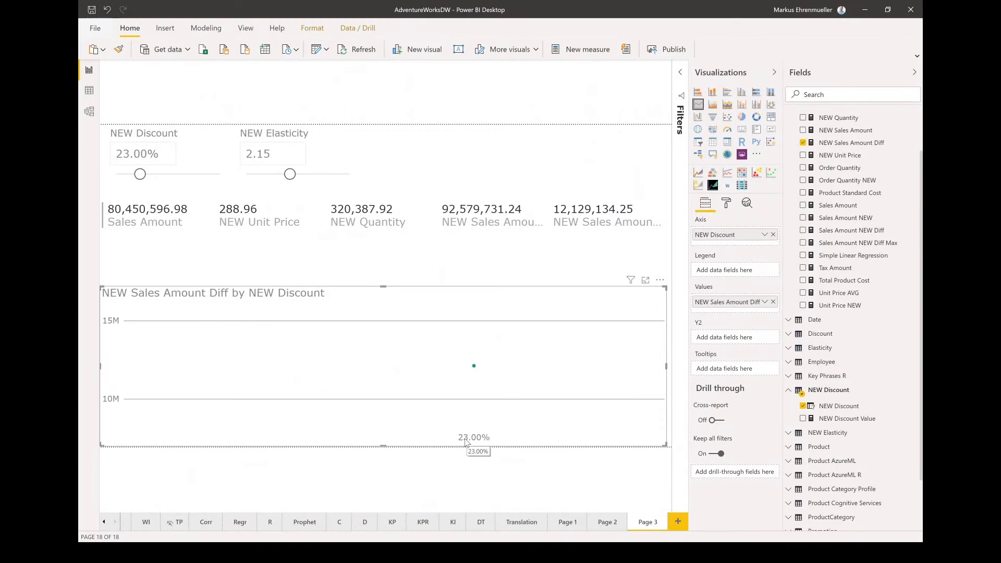
pyautogui.moveTo(474, 367)
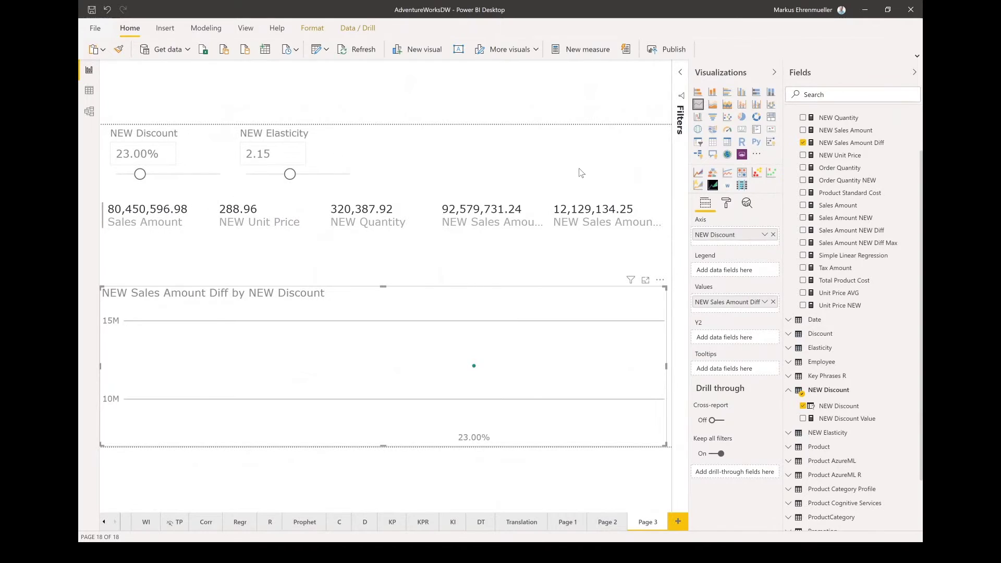
pyautogui.moveTo(297, 385)
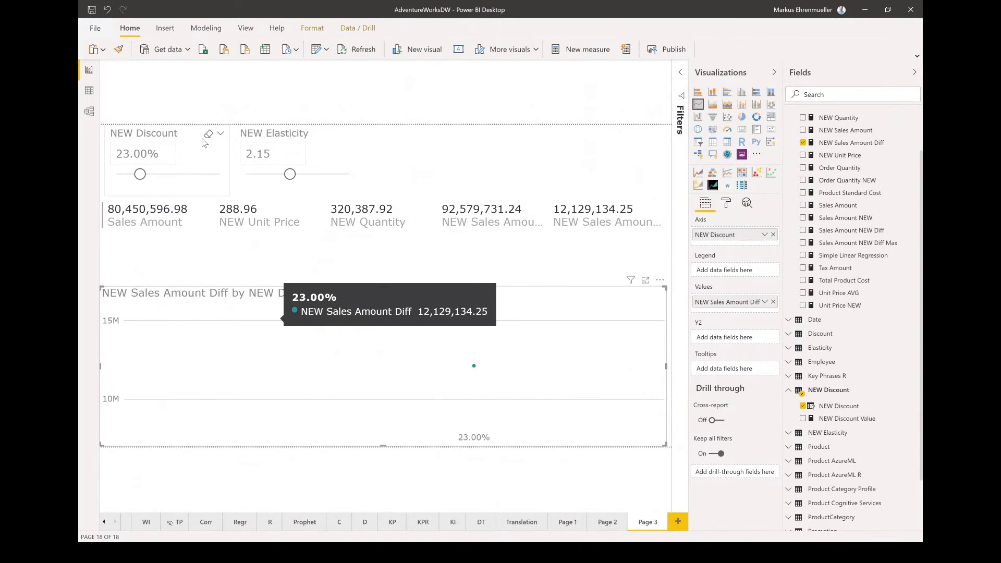
# Edit the NEW Discount slicer's interactions so that it does not filter the line chart.
pyautogui.click(196, 160)
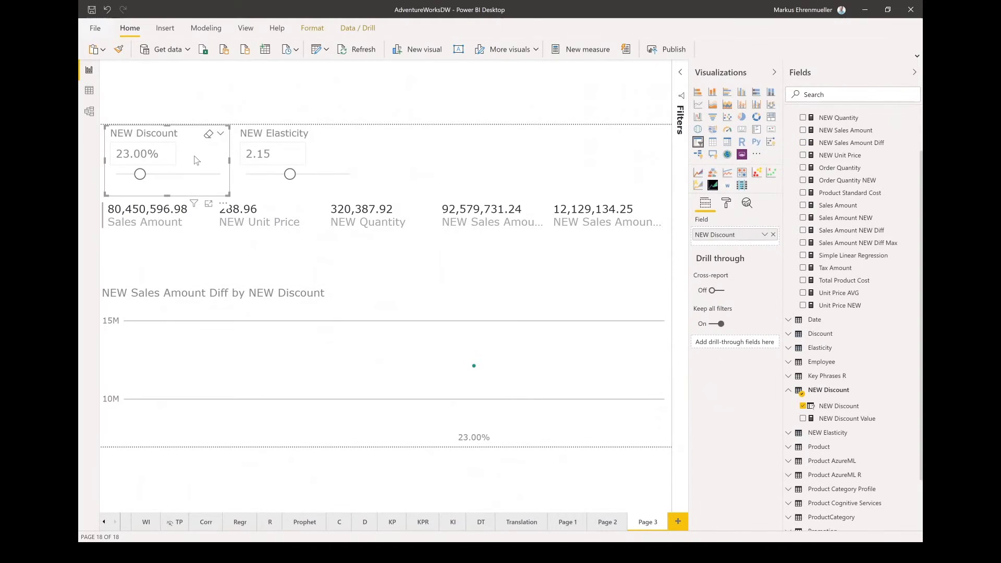
pyautogui.click(313, 28)
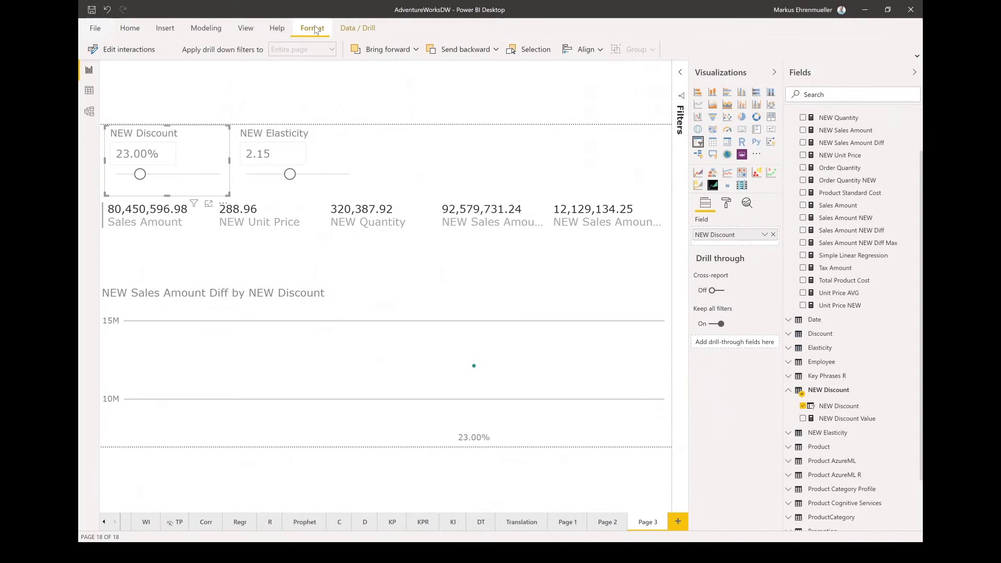
pyautogui.click(129, 49)
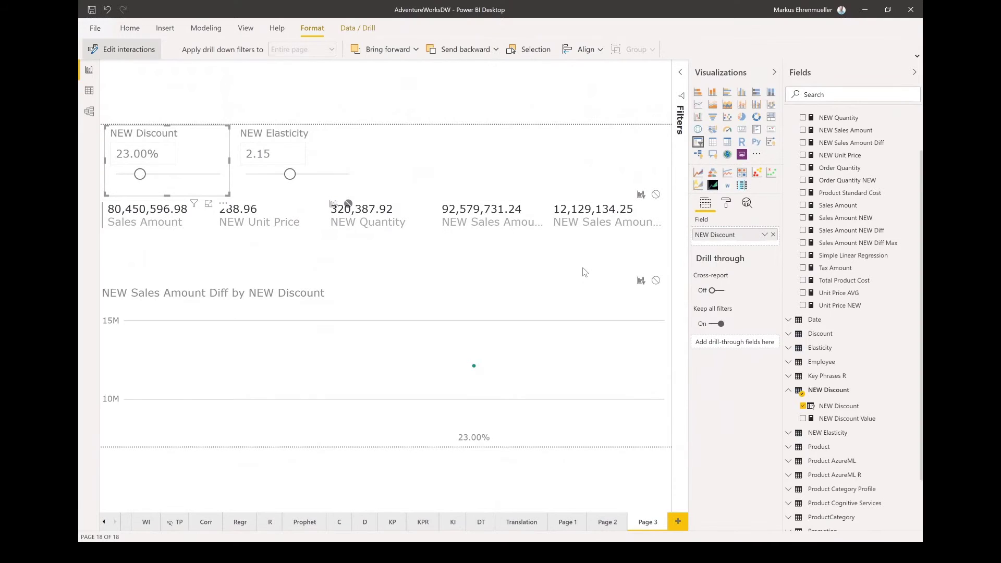
pyautogui.click(655, 281)
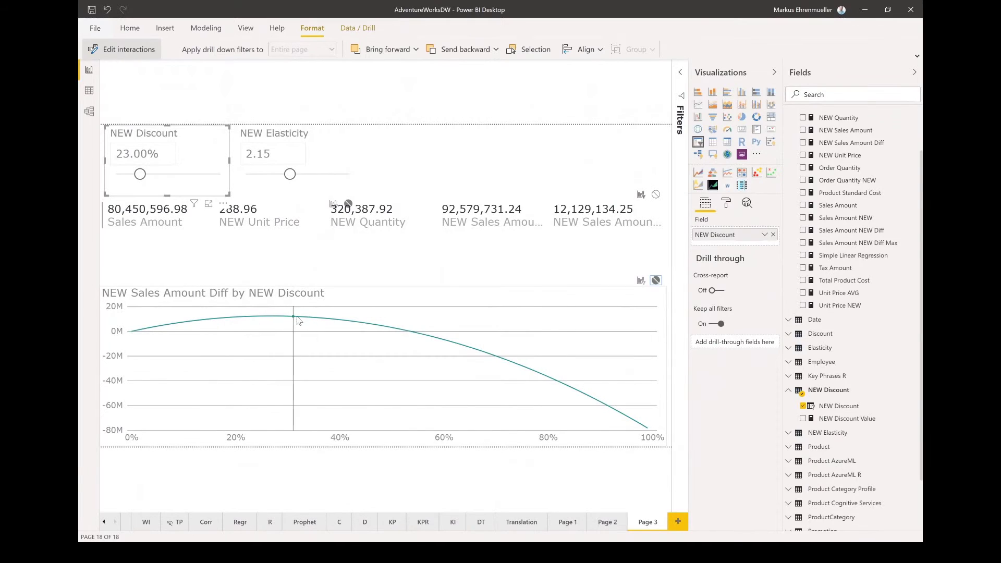
pyautogui.moveTo(296, 321)
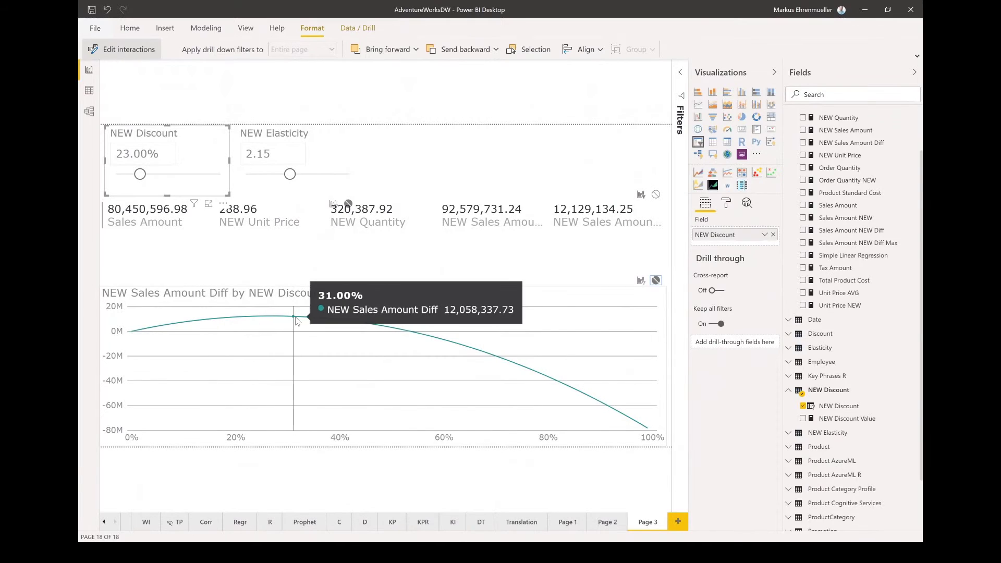
# Add a max line for NEW Sales Amount Diff to the line chart and turn on its data label.
pyautogui.click(747, 203)
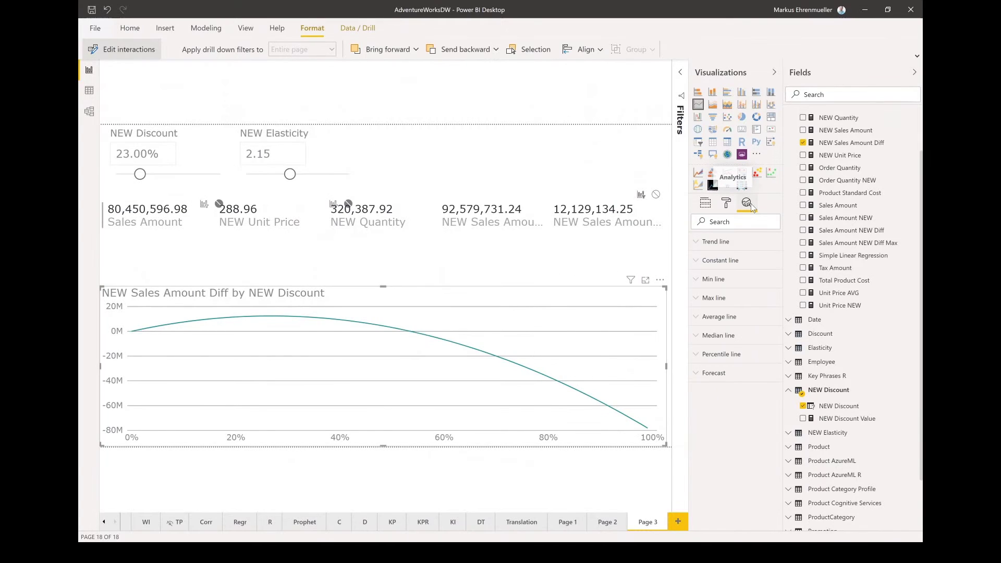
pyautogui.click(702, 302)
pyautogui.click(714, 322)
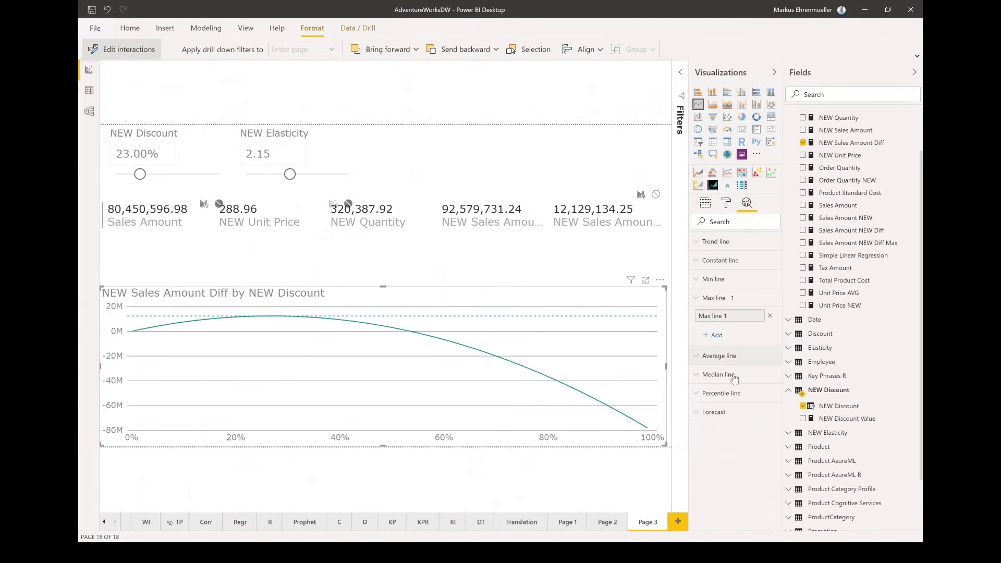
pyautogui.scroll(-2, 725, 405)
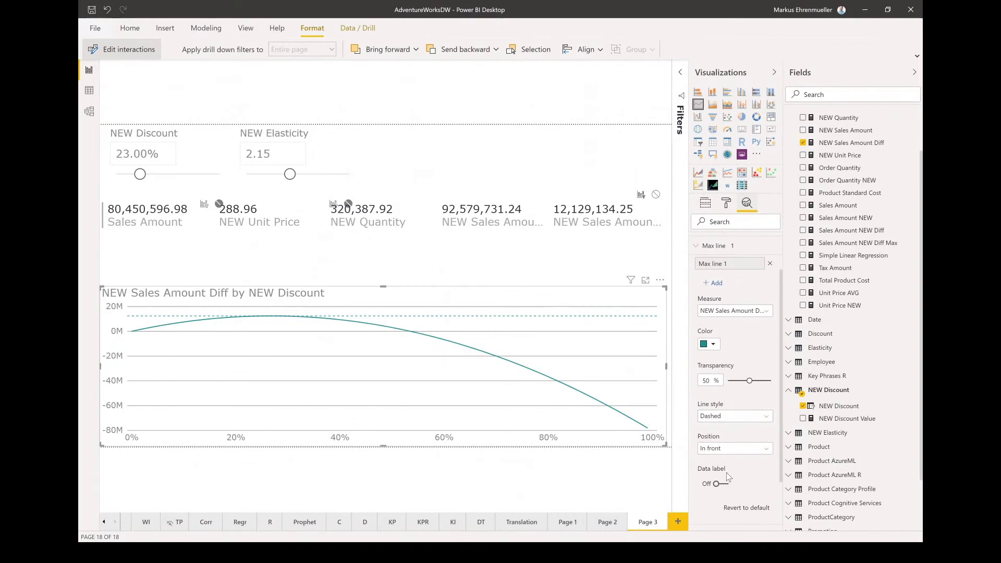
pyautogui.click(724, 484)
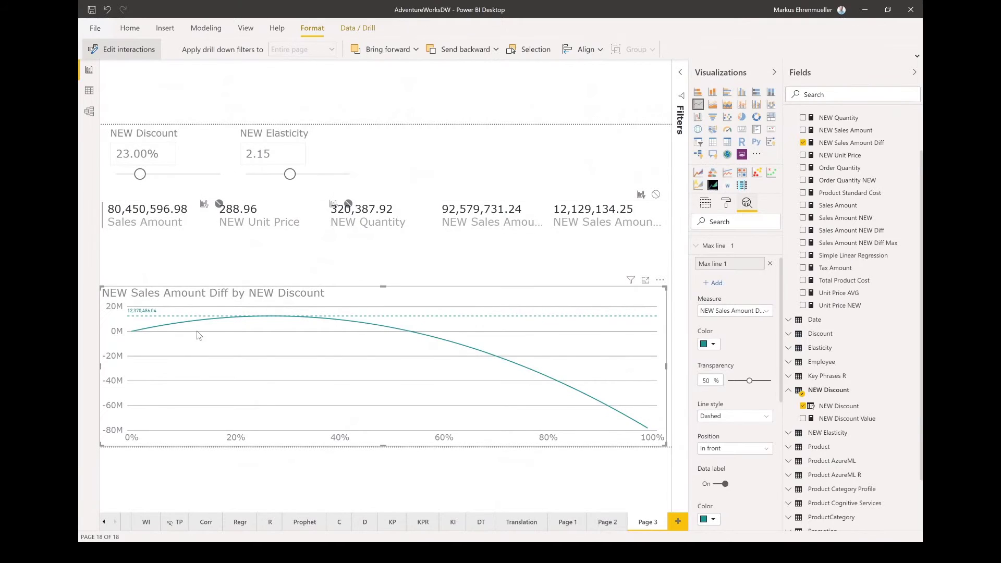
pyautogui.moveTo(145, 328)
pyautogui.moveTo(244, 340)
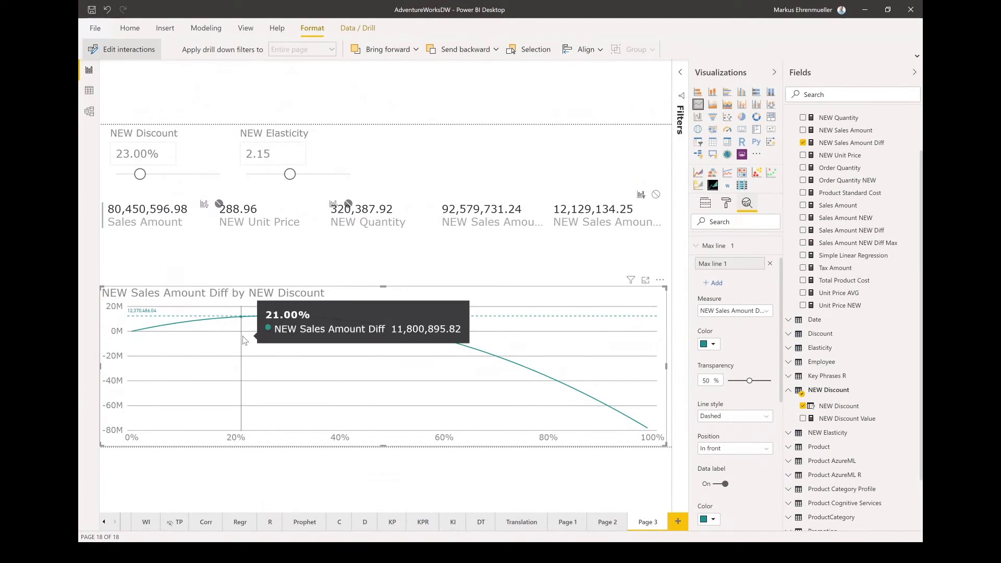
# Copy the NEW Max Sales Amount Diff definition from the storybook text file in Notepad++ and return to Power BI Desktop.
pyautogui.click(561, 145)
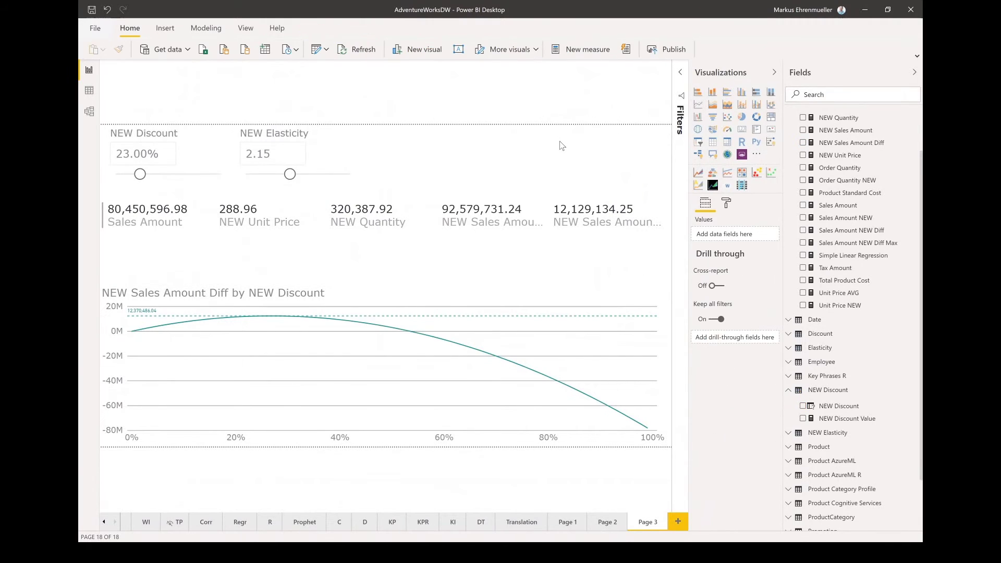
pyautogui.rightClick(820, 121)
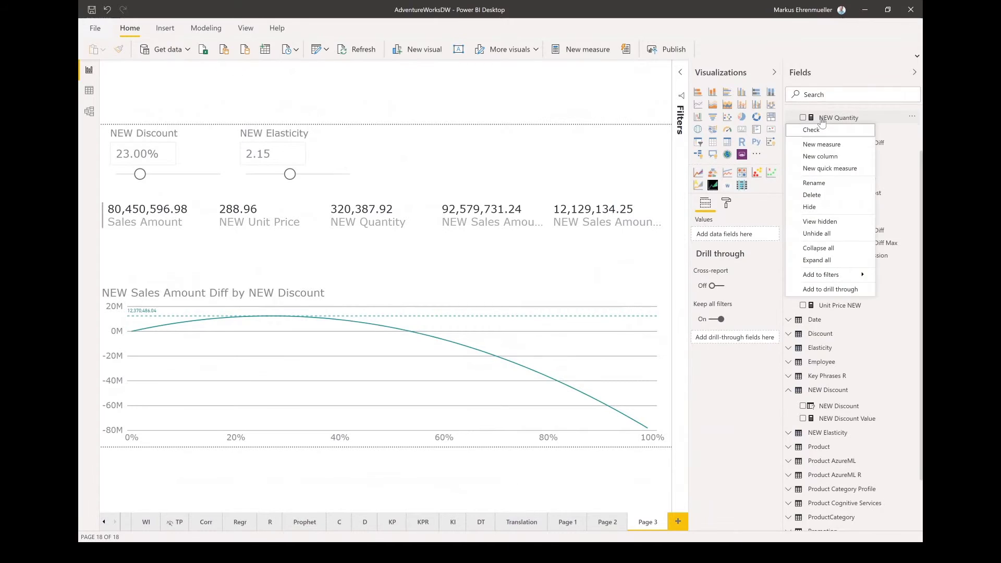
pyautogui.press('Escape')
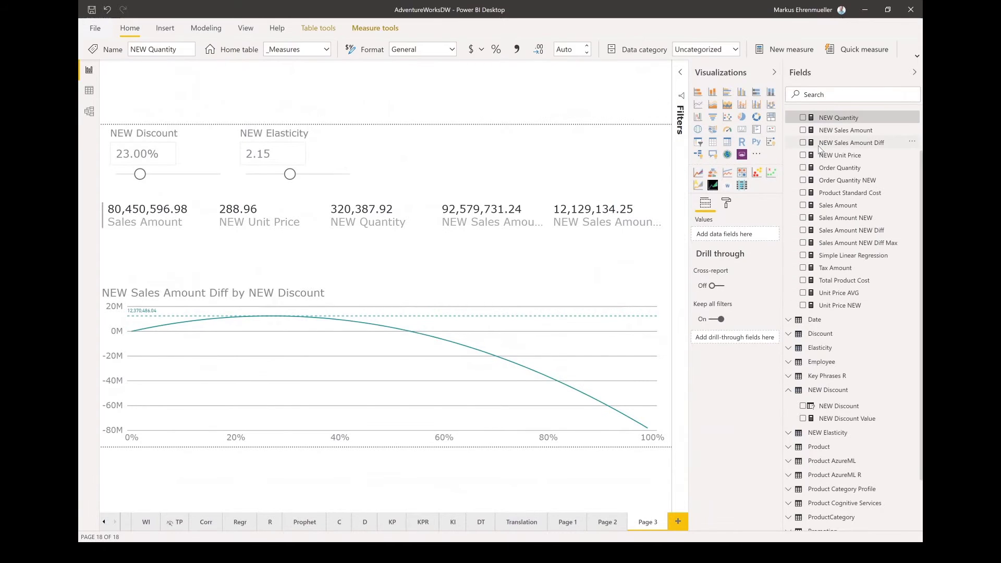
pyautogui.hotkey('alt', 'Tab')
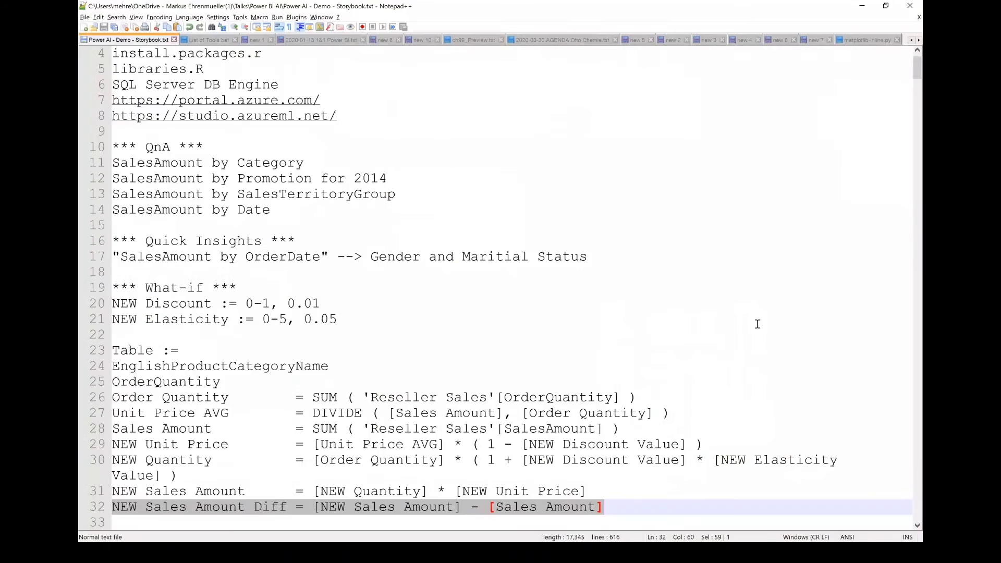
pyautogui.scroll(-2, 613, 408)
pyautogui.click(500, 425)
pyautogui.press('Down')
pyautogui.hotkey('shift', 'Down')
pyautogui.hotkey('shift', 'Down')
pyautogui.hotkey('shift', 'Down')
pyautogui.hotkey('shift', 'Down')
pyautogui.hotkey('shift', 'Down')
pyautogui.hotkey('ctrl', 'c')
pyautogui.hotkey('alt', 'Tab')
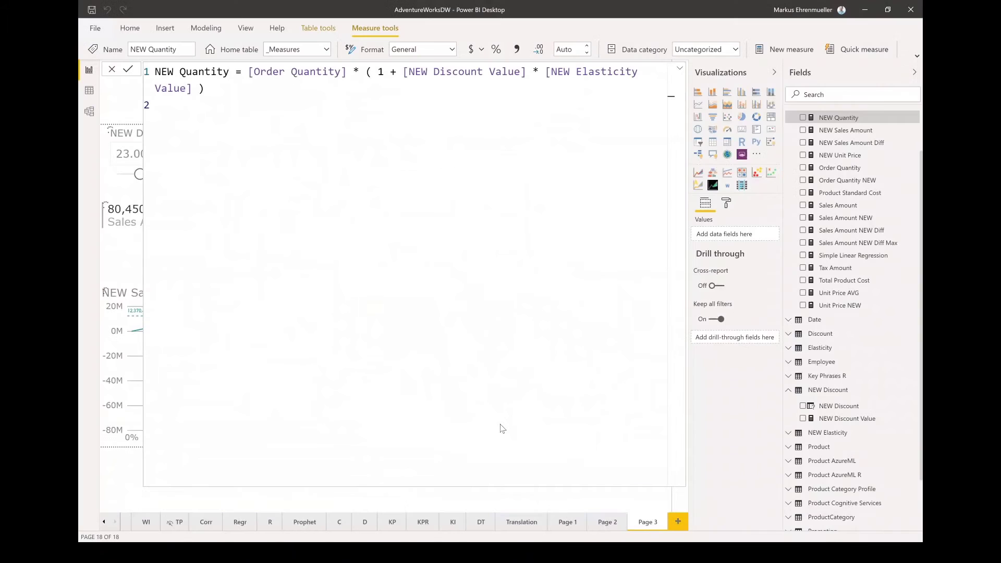
pyautogui.hotkey('alt', 'h')
pyautogui.press('n')
pyautogui.press('m')
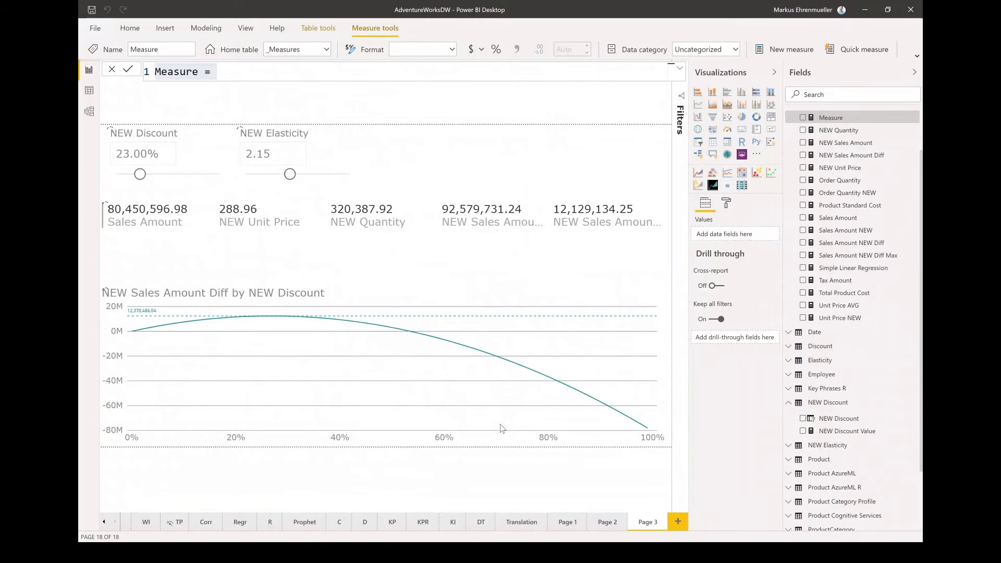
pyautogui.hotkey('alt', 'Tab')
pyautogui.hotkey('alt', 'Tab')
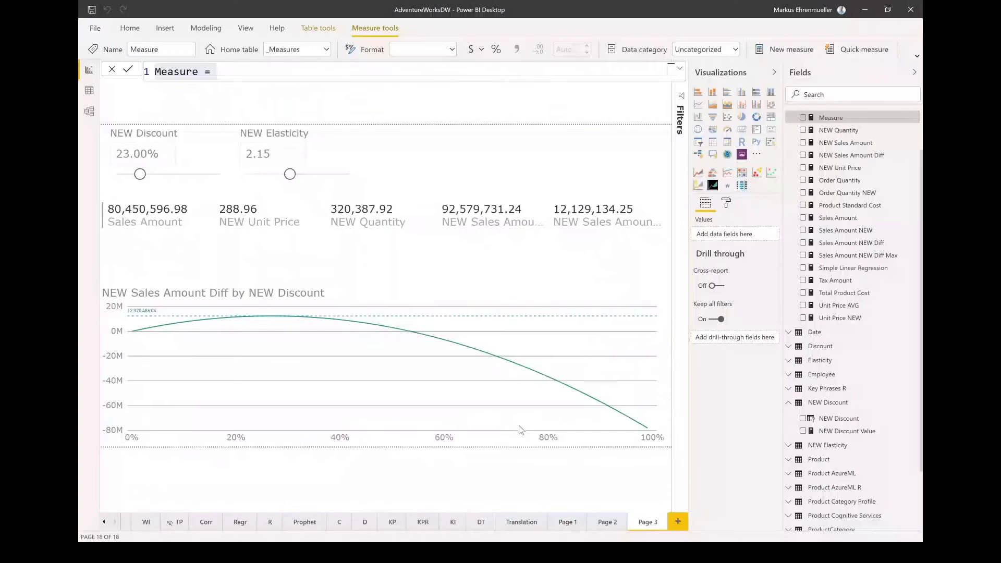
pyautogui.click(446, 72)
pyautogui.hotkey('shift', 'Home')
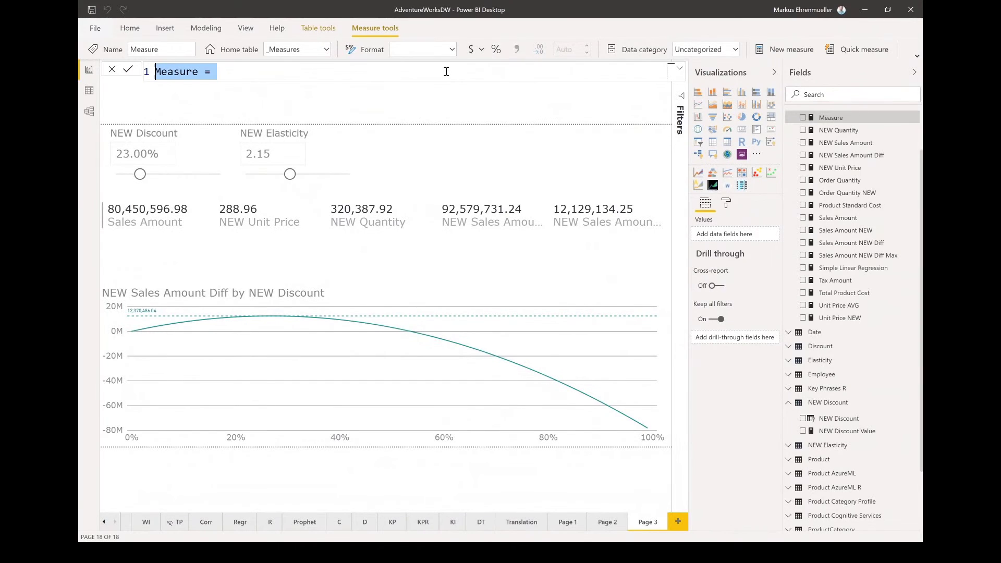
pyautogui.hotkey('alt', 'Tab')
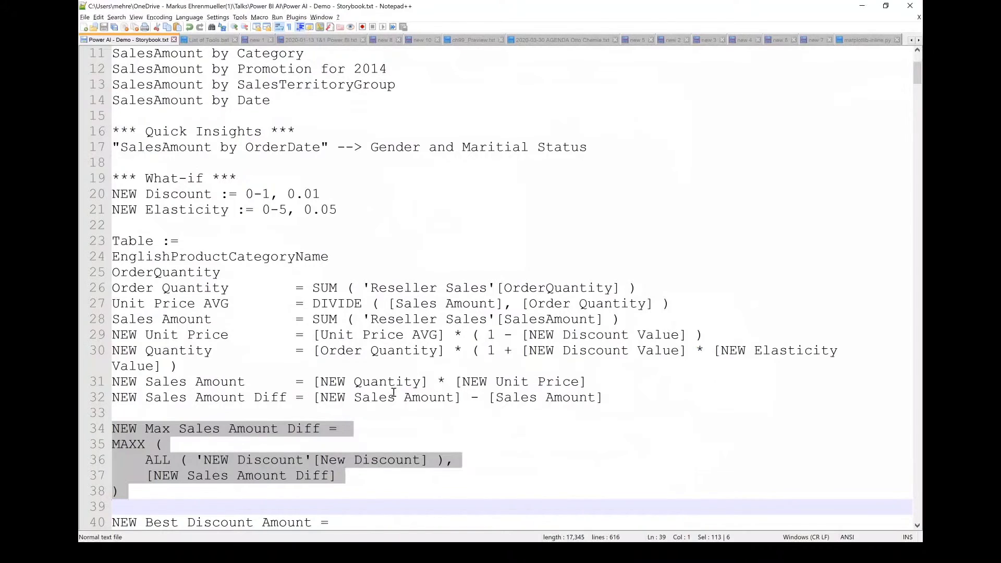
pyautogui.hotkey('alt', 'Tab')
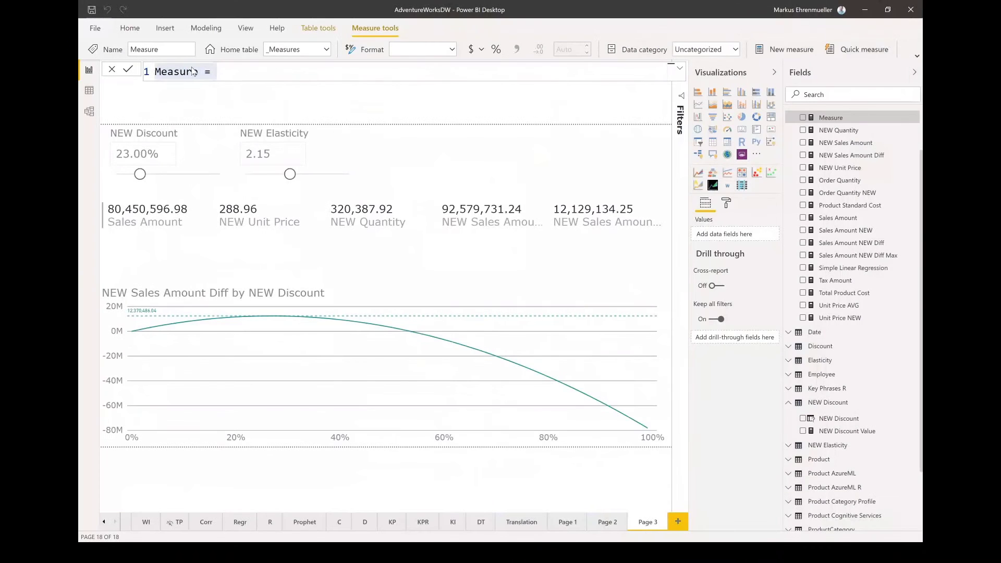
pyautogui.hotkey('ctrl', 'v')
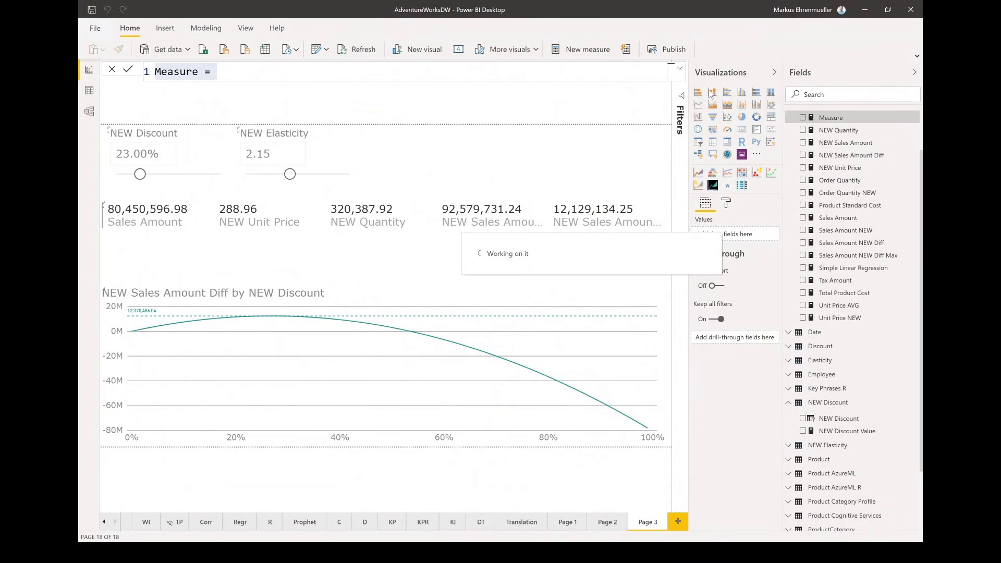
# Create a measure NEW Max Sales Amount Diff in _Measures from the copied MAXX formula over ALL ( 'NEW Discount'[New Discount] ).
pyautogui.rightClick(830, 120)
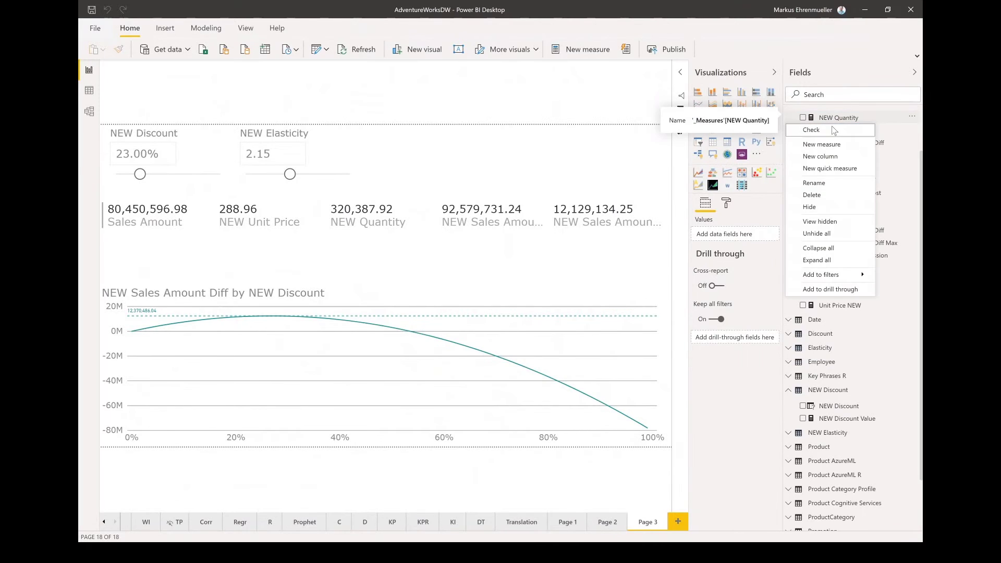
pyautogui.click(831, 145)
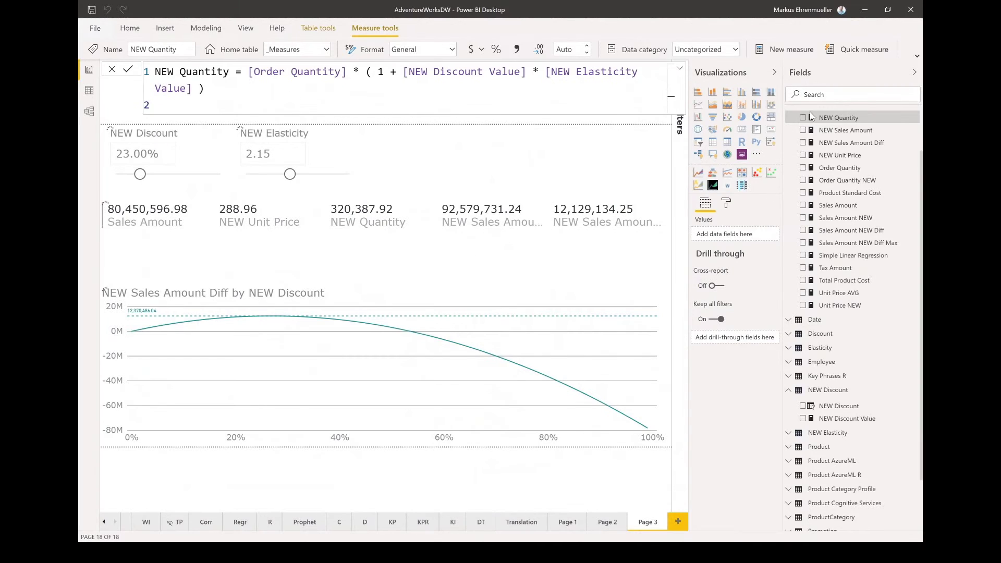
pyautogui.hotkey('ctrl', 'v')
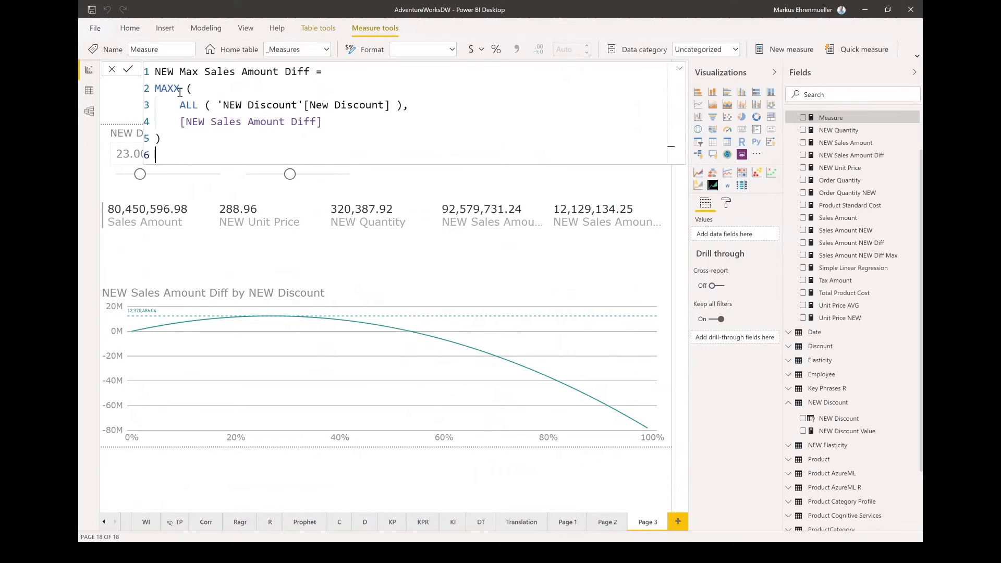
# Examine the formula's MAXX function, its ALL table argument and the NEW Sales Amount Diff expression.
pyautogui.moveTo(180, 89); pyautogui.dragTo(145, 92)
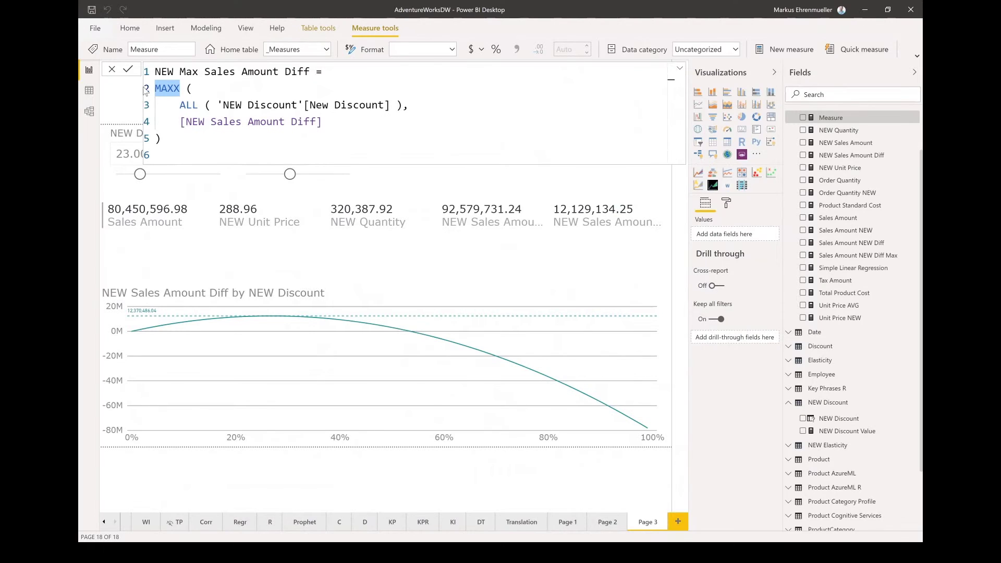
pyautogui.click(174, 88)
pyautogui.hotkey('shift', 'Right')
pyautogui.hotkey('shift', 'Left')
pyautogui.hotkey('shift', 'Left')
pyautogui.hotkey('shift', 'Left')
pyautogui.hotkey('shift', 'Left')
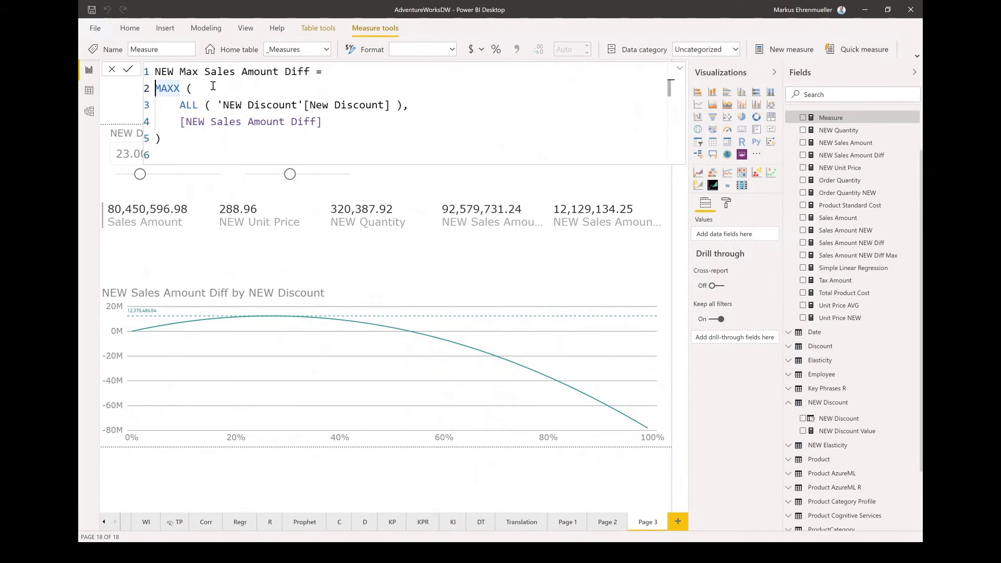
pyautogui.hotkey('shift', 'Right')
pyautogui.moveTo(180, 105); pyautogui.dragTo(419, 103)
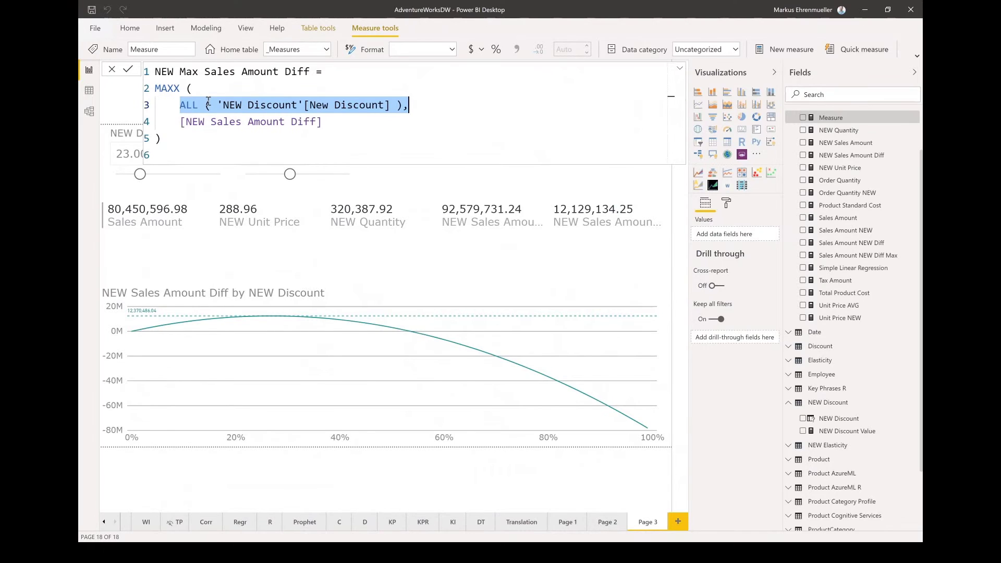
pyautogui.doubleClick(192, 106)
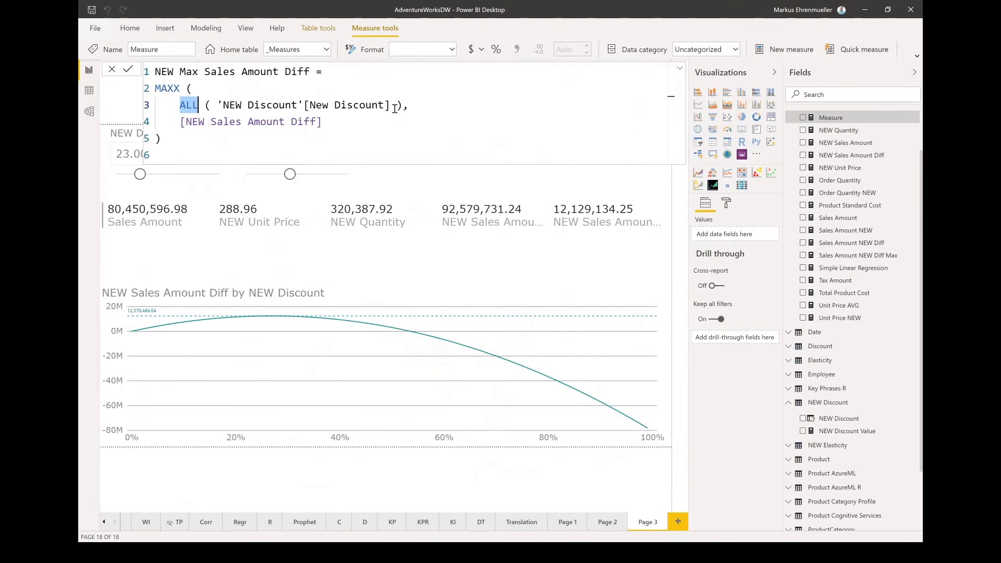
pyautogui.moveTo(323, 121); pyautogui.dragTo(179, 122)
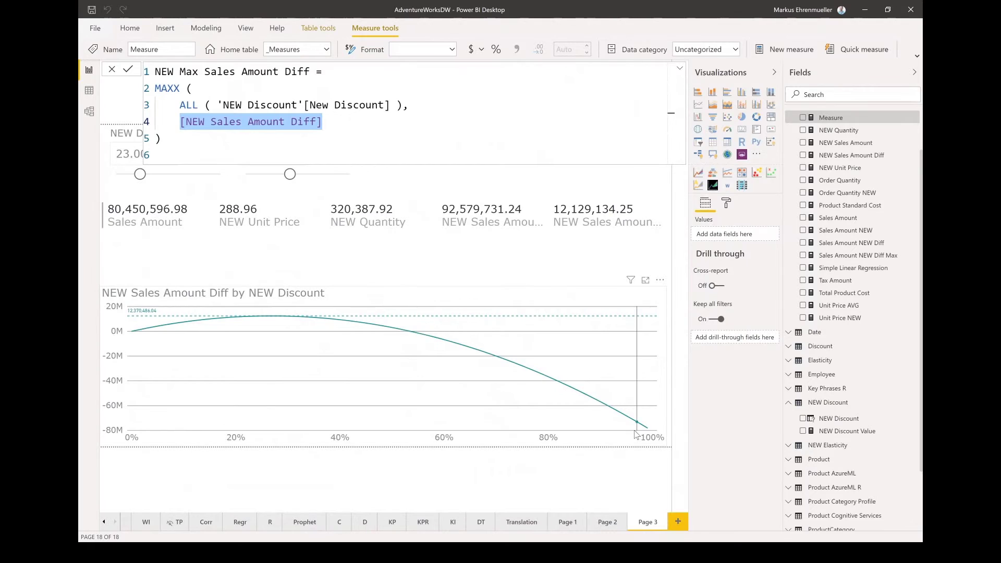
pyautogui.doubleClick(177, 89)
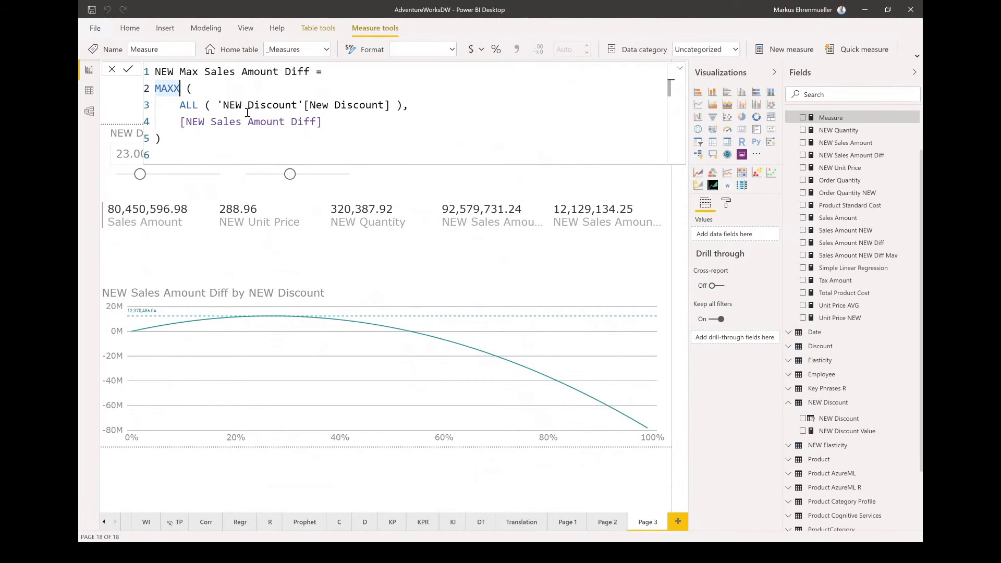
# Commit the NEW Max Sales Amount Diff measure formula.
pyautogui.click(320, 89)
pyautogui.click(743, 156)
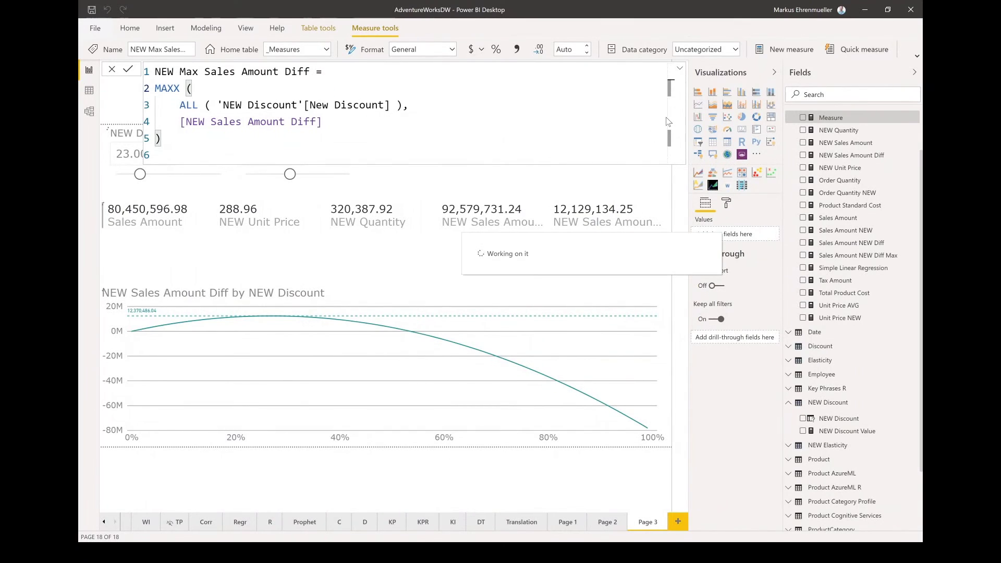
# Collapse the formula editor and show NEW Max Sales Amount Diff in a multi-row card beside the NEW Elasticity slicer.
pyautogui.click(680, 70)
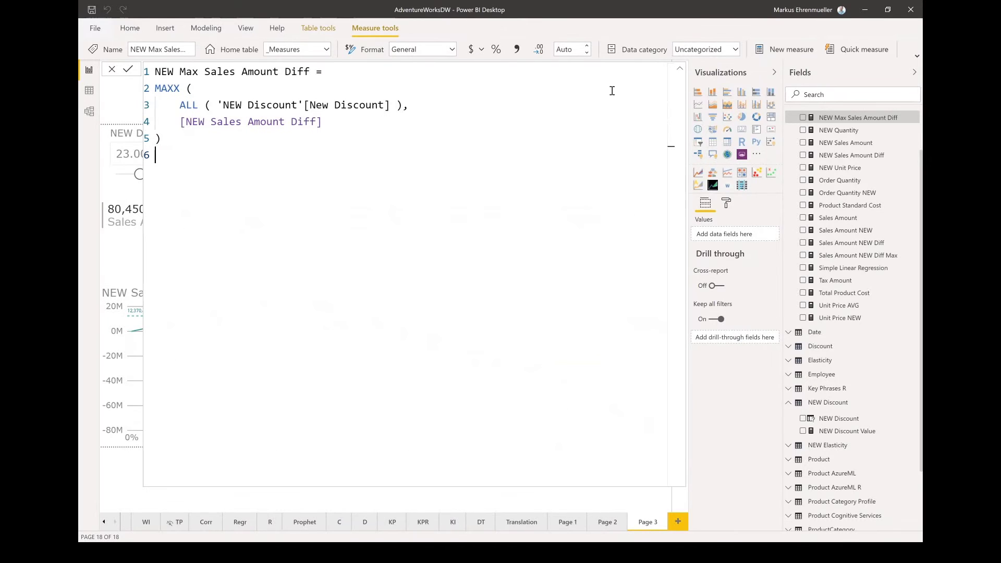
pyautogui.click(681, 71)
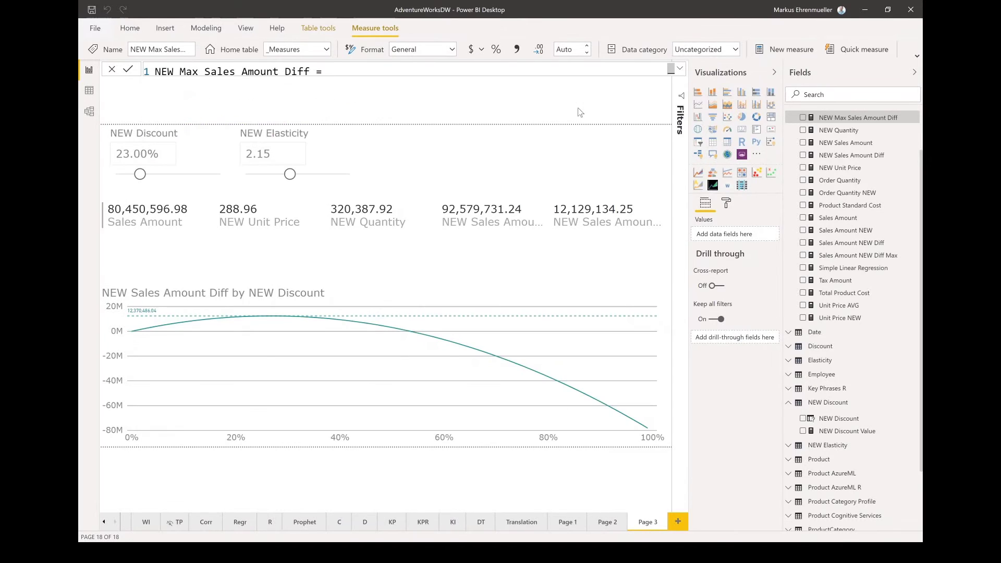
pyautogui.click(804, 118)
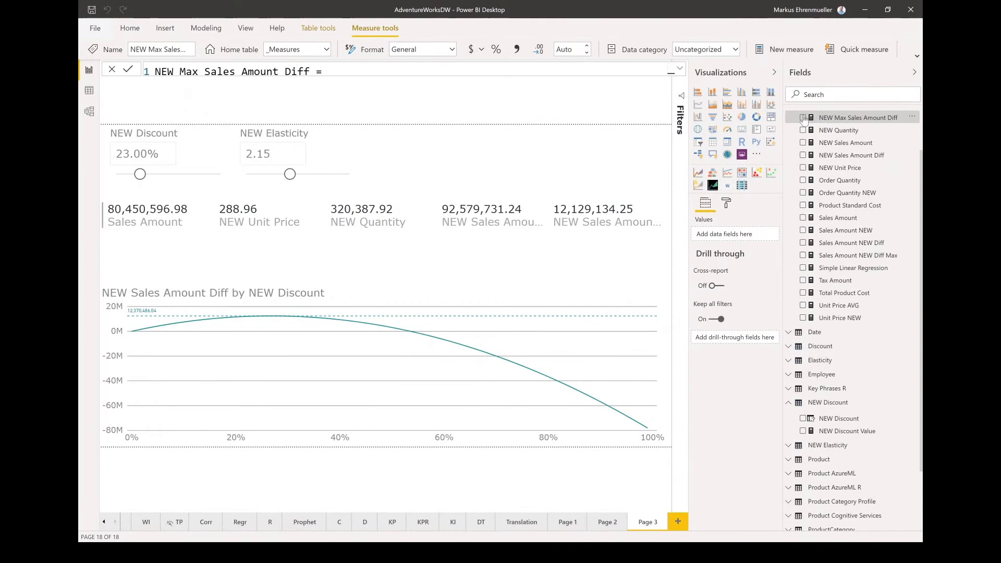
pyautogui.click(757, 131)
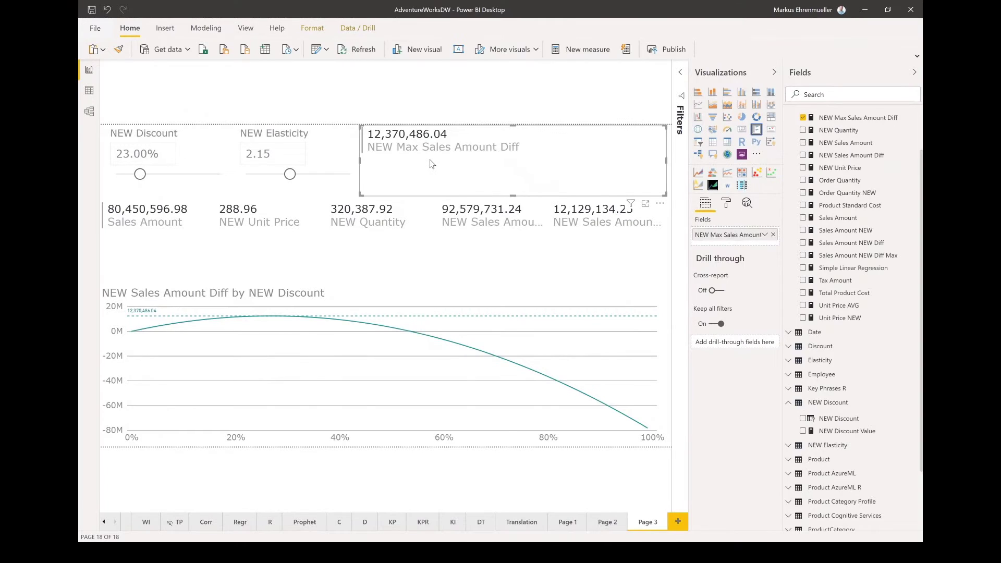
# Start a new measure in _Measures and copy the NEW Best Discount Amount definition from the storybook text file in Notepad++, returning to Power BI Desktop.
pyautogui.rightClick(838, 122)
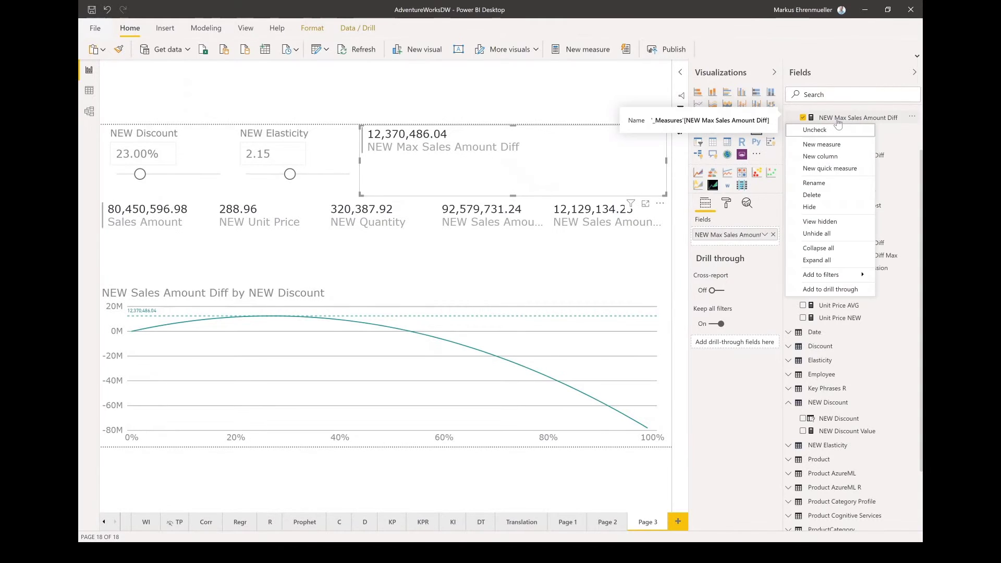
pyautogui.click(832, 144)
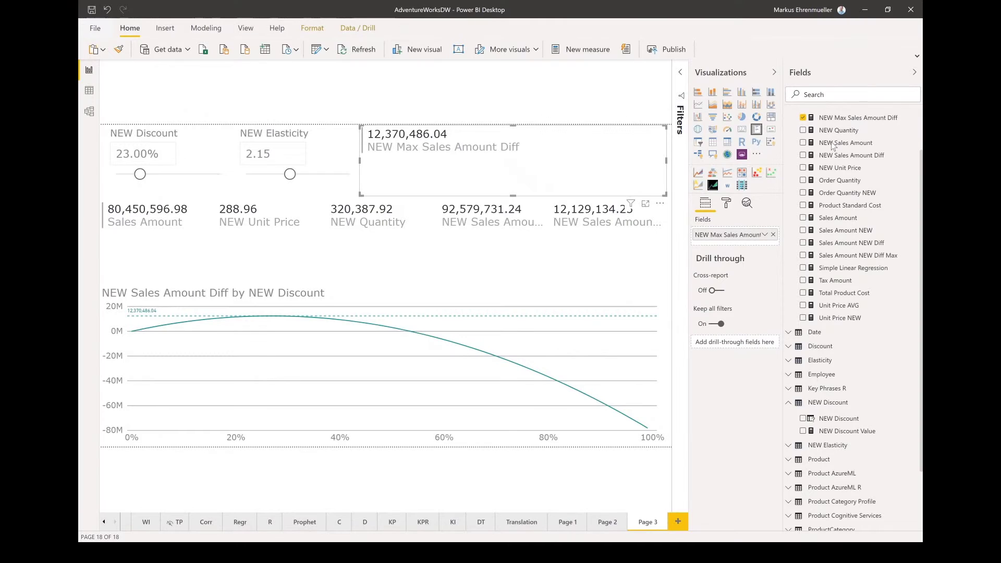
pyautogui.hotkey('alt', 'Tab')
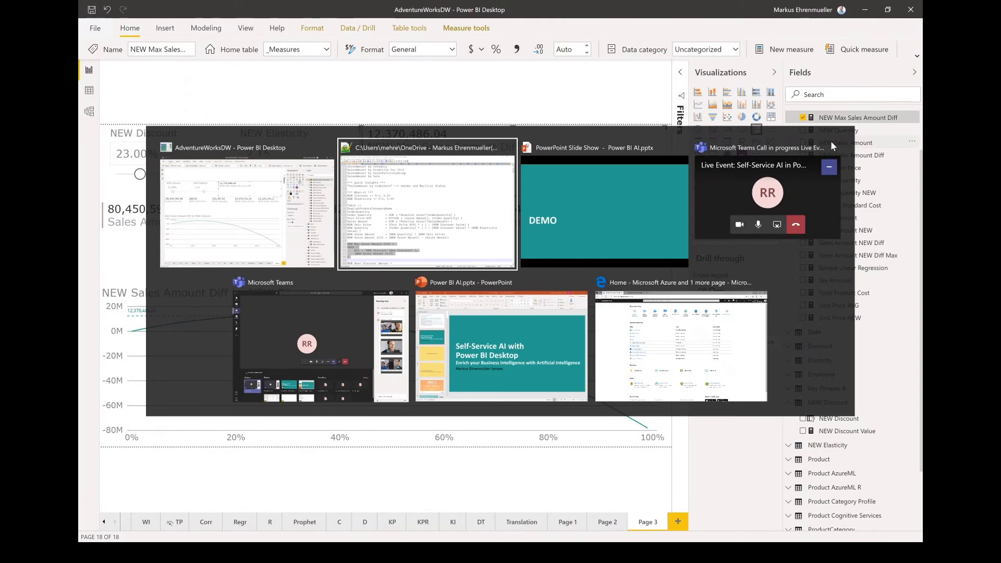
pyautogui.scroll(-1, 628, 424)
pyautogui.press('Down')
pyautogui.hotkey('shift', 'Down')
pyautogui.hotkey('shift', 'Down')
pyautogui.hotkey('shift', 'Down')
pyautogui.hotkey('shift', 'Down')
pyautogui.hotkey('shift', 'Down')
pyautogui.hotkey('shift', 'Down')
pyautogui.hotkey('shift', 'Down')
pyautogui.hotkey('shift', 'Down')
pyautogui.hotkey('shift', 'Down')
pyautogui.hotkey('shift', 'Down')
pyautogui.hotkey('shift', 'Down')
pyautogui.hotkey('shift', 'Down')
pyautogui.hotkey('ctrl', 'c')
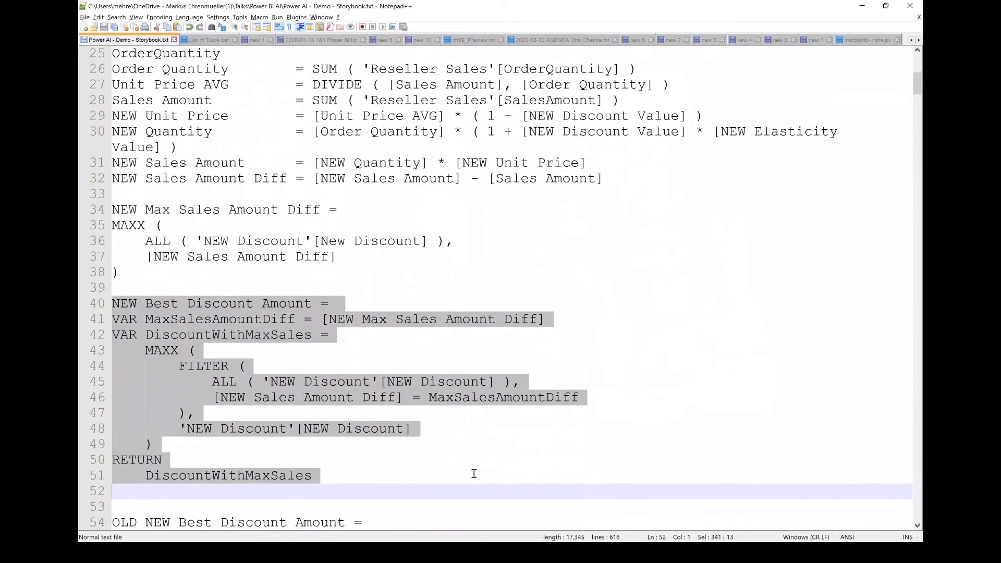
pyautogui.hotkey('alt', 'Tab')
pyautogui.hotkey('alt', 'Tab')
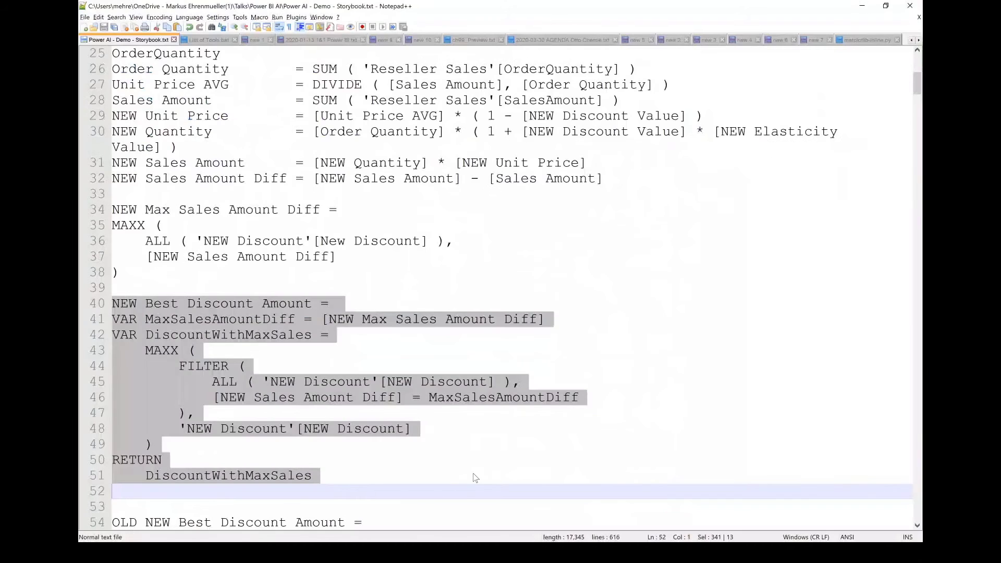
pyautogui.hotkey('alt', 'Tab')
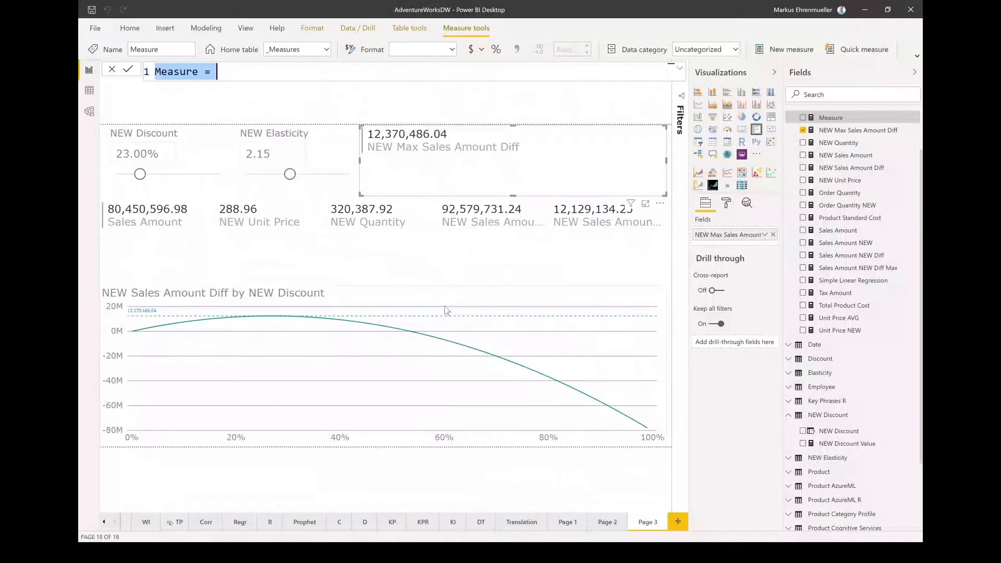
# Replace the new measure's placeholder formula with the copied NEW Best Discount Amount definition.
pyautogui.click(245, 78)
pyautogui.hotkey('ctrl', 'a')
pyautogui.hotkey('ctrl', 'v')
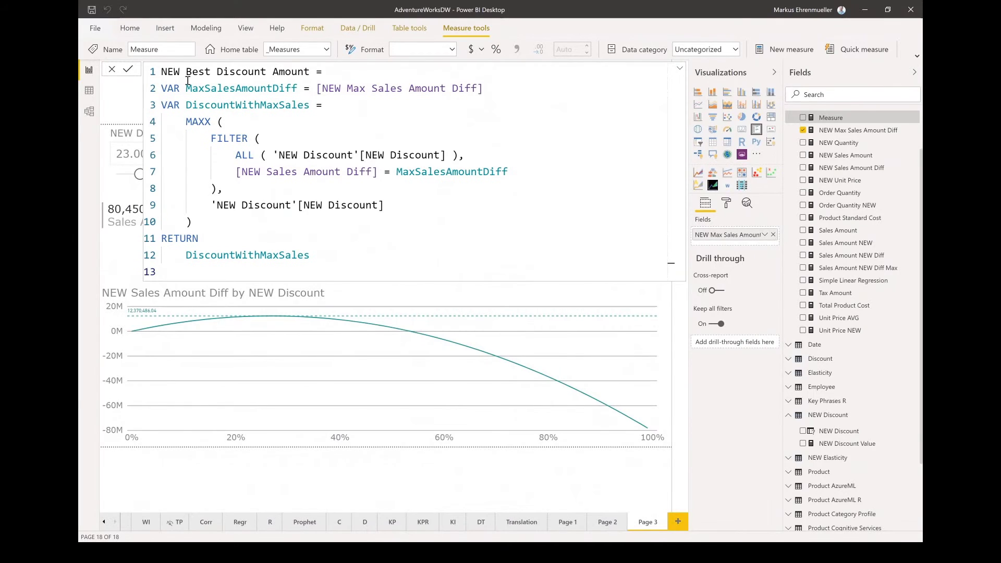
# Examine the VAR declarations and how MaxSalesAmountDiff takes the NEW Max Sales Amount Diff measure, comparing it with the chart's maximum line.
pyautogui.doubleClick(174, 89)
pyautogui.doubleClick(173, 104)
pyautogui.moveTo(316, 88); pyautogui.dragTo(488, 86)
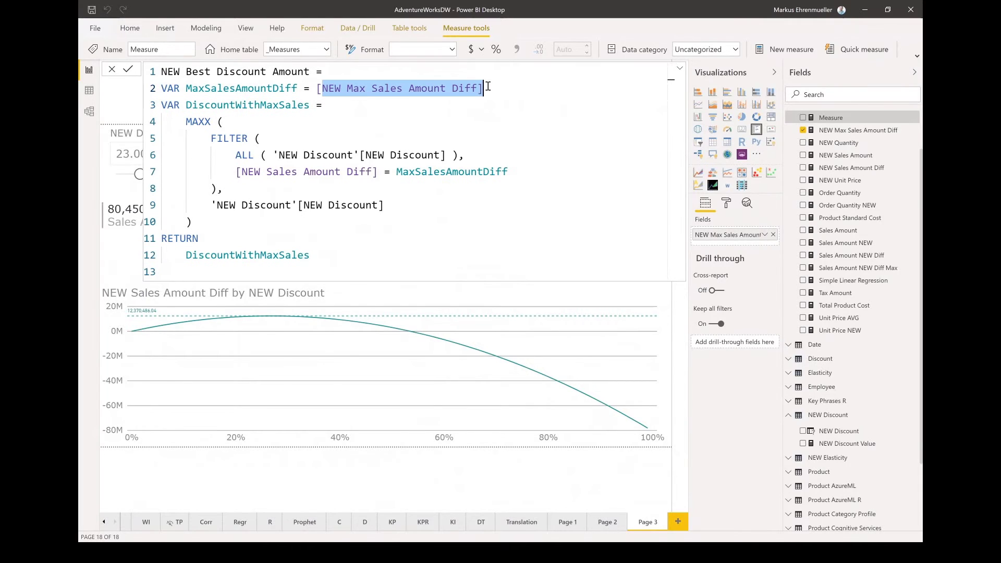
pyautogui.click(487, 87)
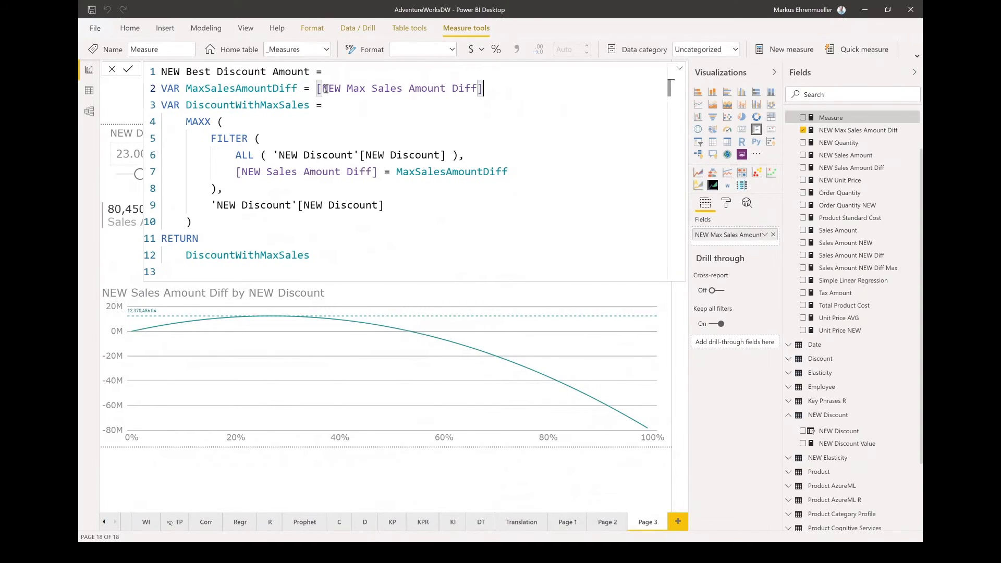
pyautogui.moveTo(321, 88); pyautogui.dragTo(519, 84)
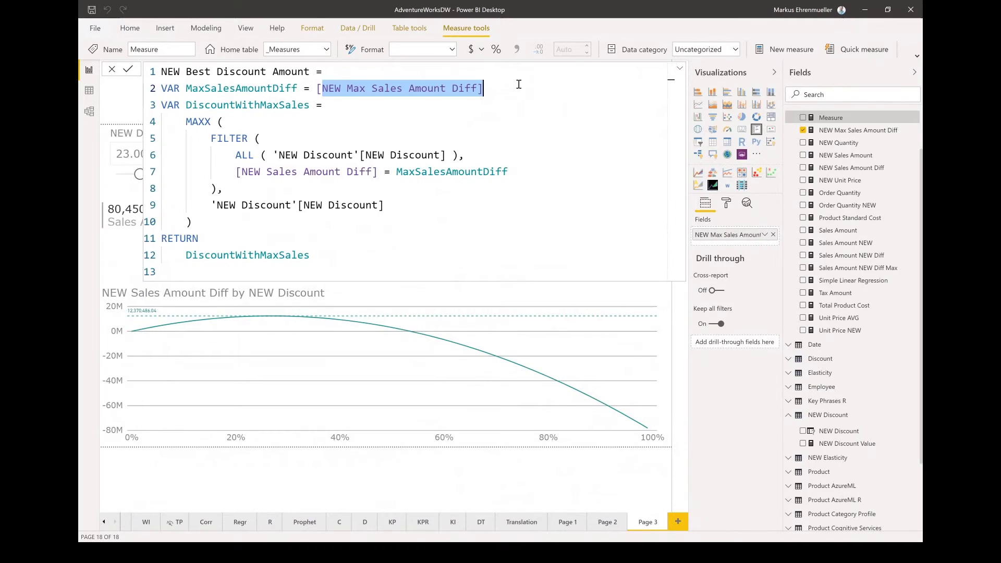
pyautogui.doubleClick(257, 89)
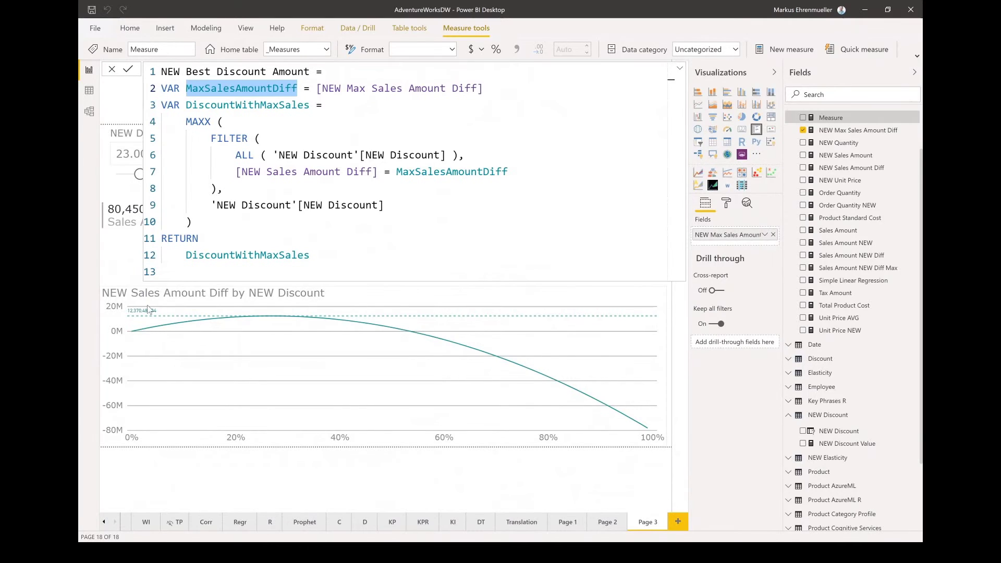
pyautogui.moveTo(134, 319)
# Examine the MAXX and FILTER arguments, the 'NEW Discount'[NEW Discount] expression and the returned DiscountWithMaxSales variable.
pyautogui.click(259, 138)
pyautogui.moveTo(191, 122); pyautogui.dragTo(210, 122)
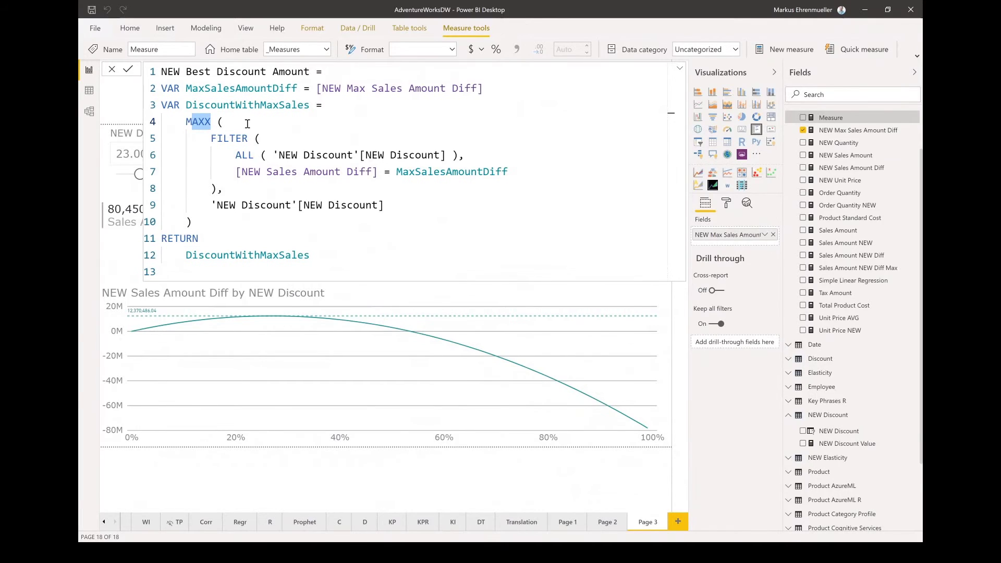
pyautogui.moveTo(210, 138); pyautogui.dragTo(223, 188)
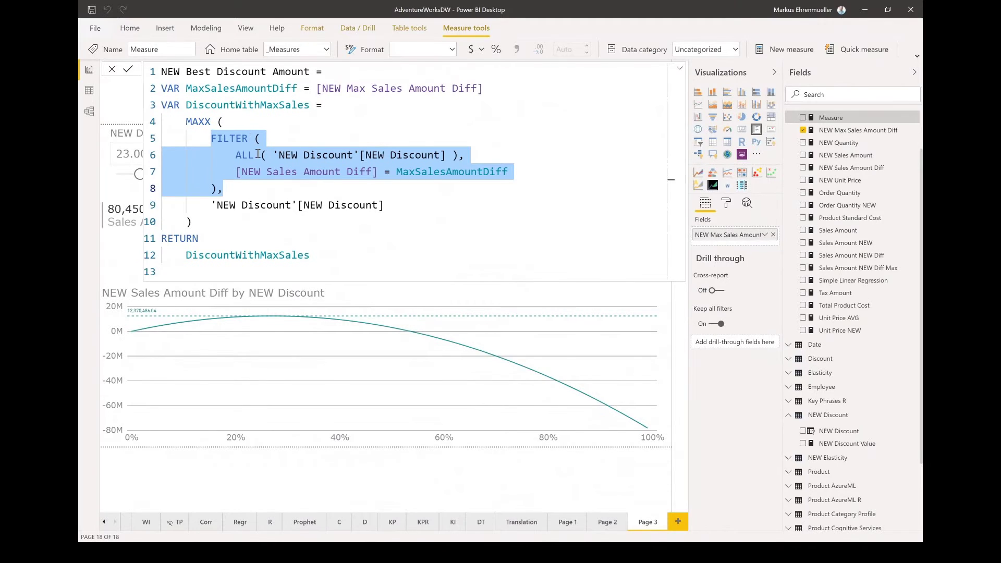
pyautogui.click(309, 205)
pyautogui.moveTo(328, 205); pyautogui.dragTo(385, 205)
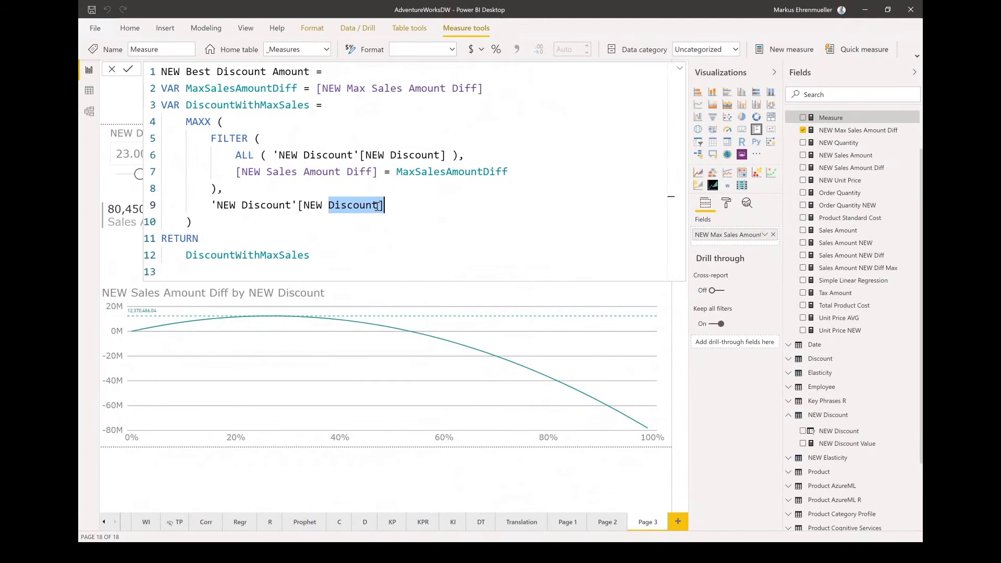
pyautogui.doubleClick(260, 105)
pyautogui.doubleClick(245, 255)
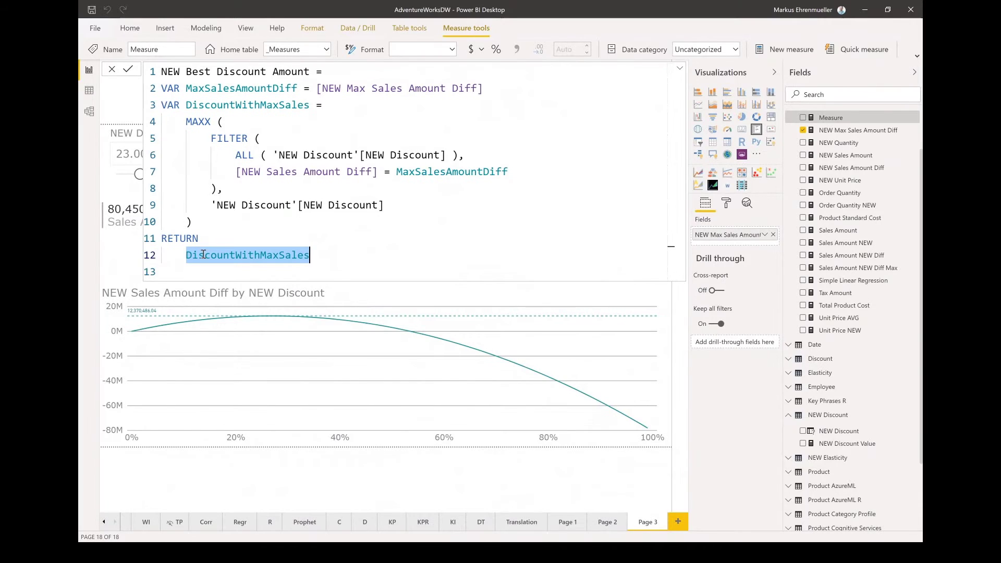
# Commit the NEW Best Discount Amount measure formula and collapse the formula editor.
pyautogui.click(472, 102)
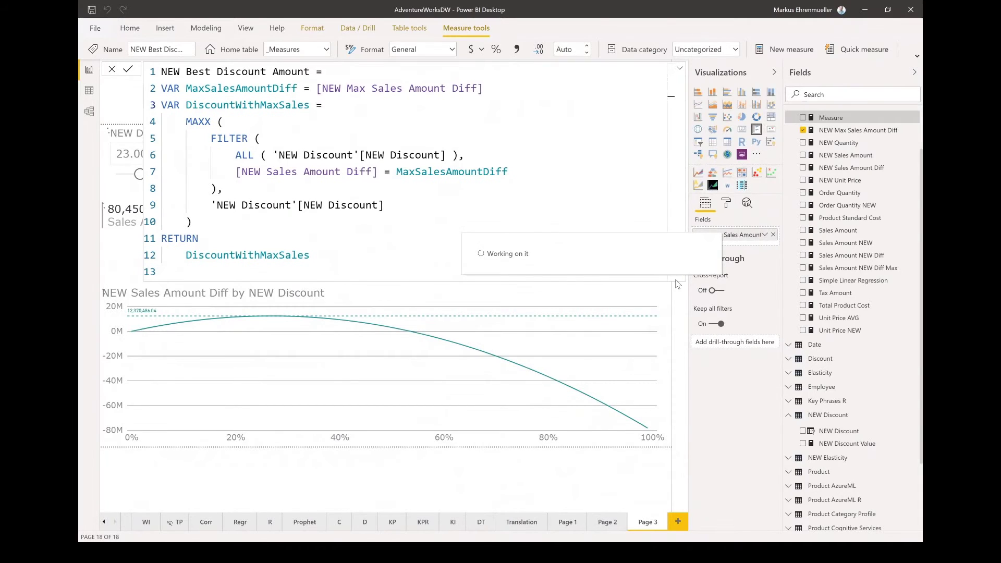
pyautogui.click(680, 67)
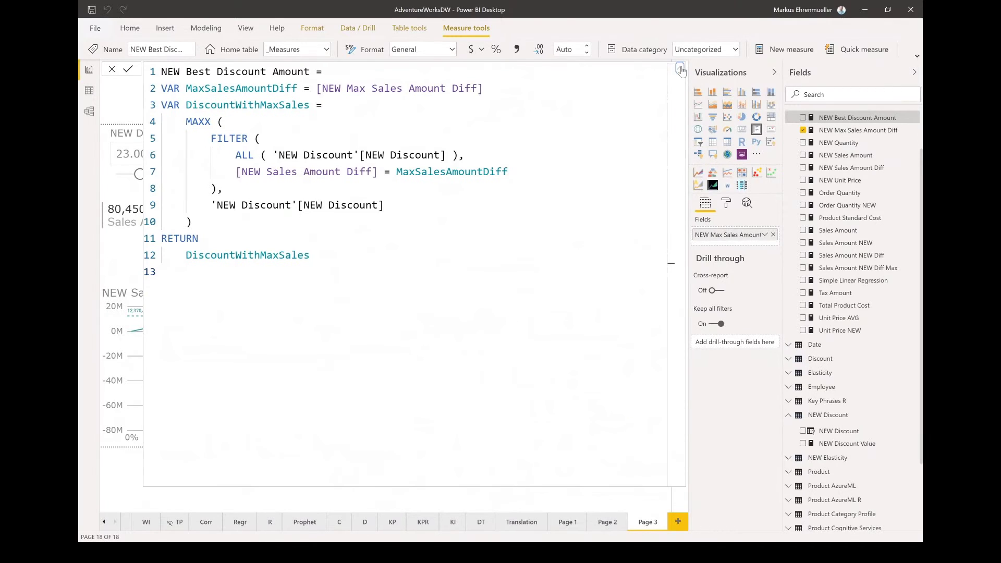
pyautogui.click(681, 68)
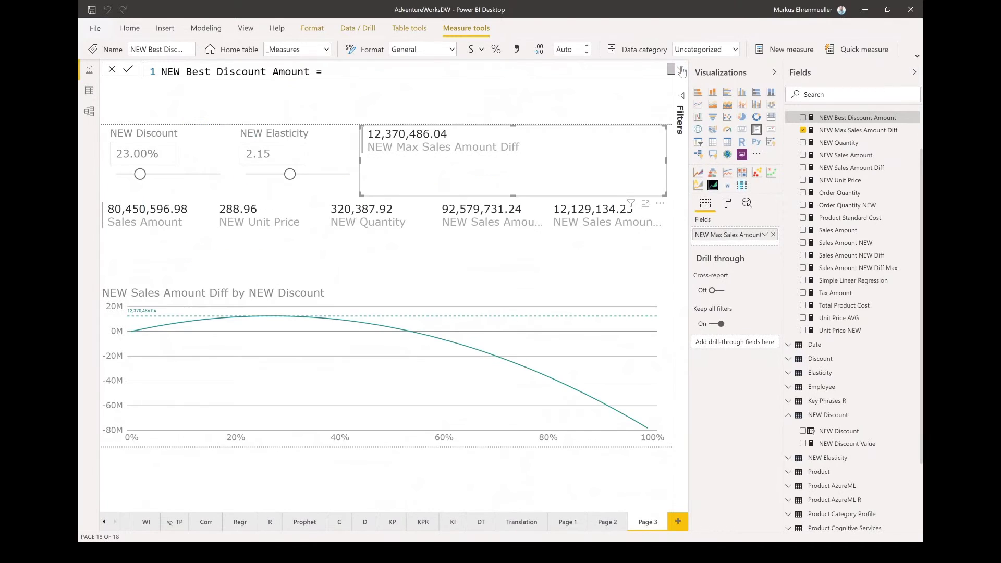
# Add NEW Best Discount Amount to the multi-row card with NEW Max Sales Amount Diff and format the measure as a percentage.
pyautogui.click(803, 118)
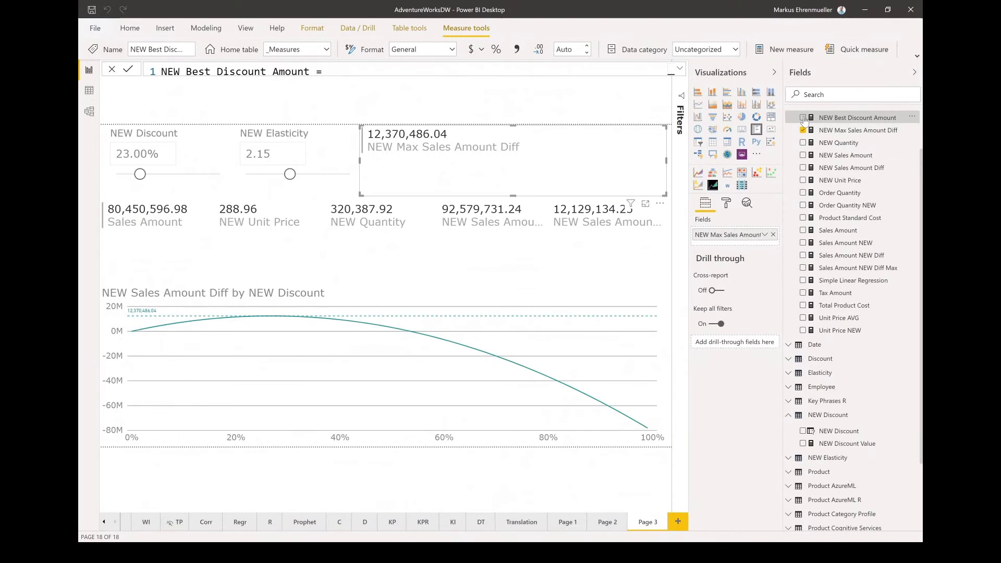
pyautogui.click(497, 51)
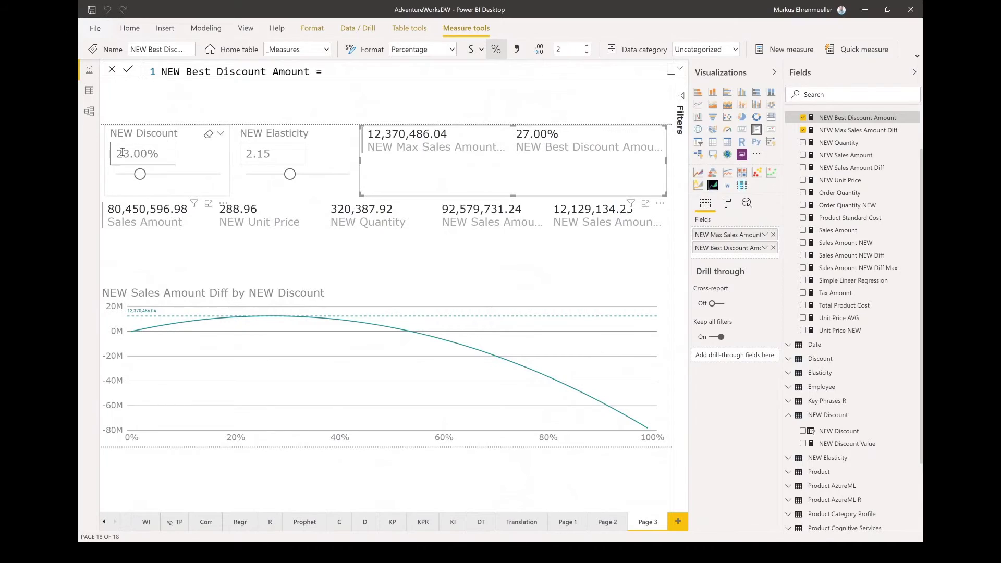
# Set the NEW Discount slicer to 27% and deselect the visuals on the page.
pyautogui.click(171, 153)
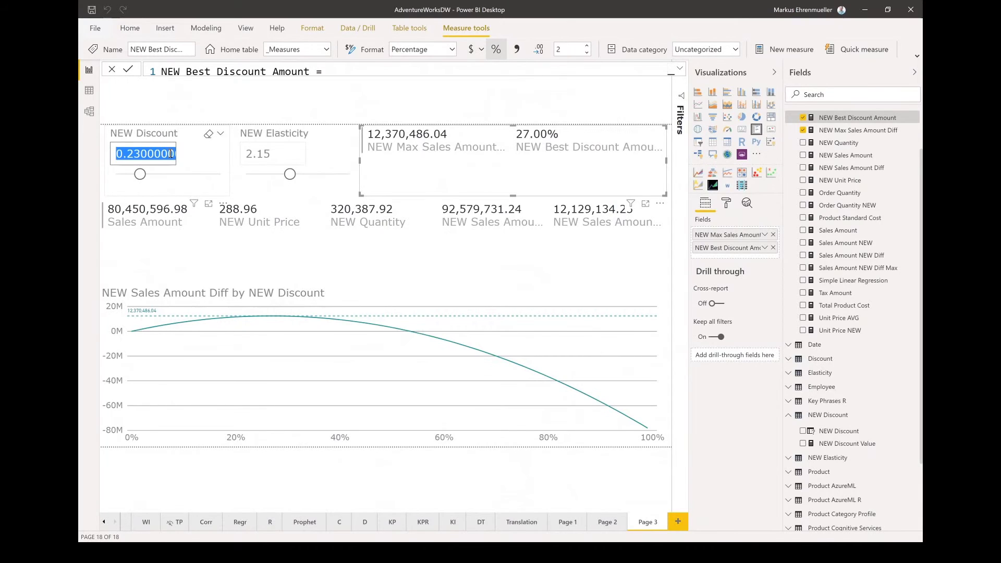
pyautogui.click(171, 153)
pyautogui.press('BackSpace')
pyautogui.write('7')
pyautogui.press('Return')
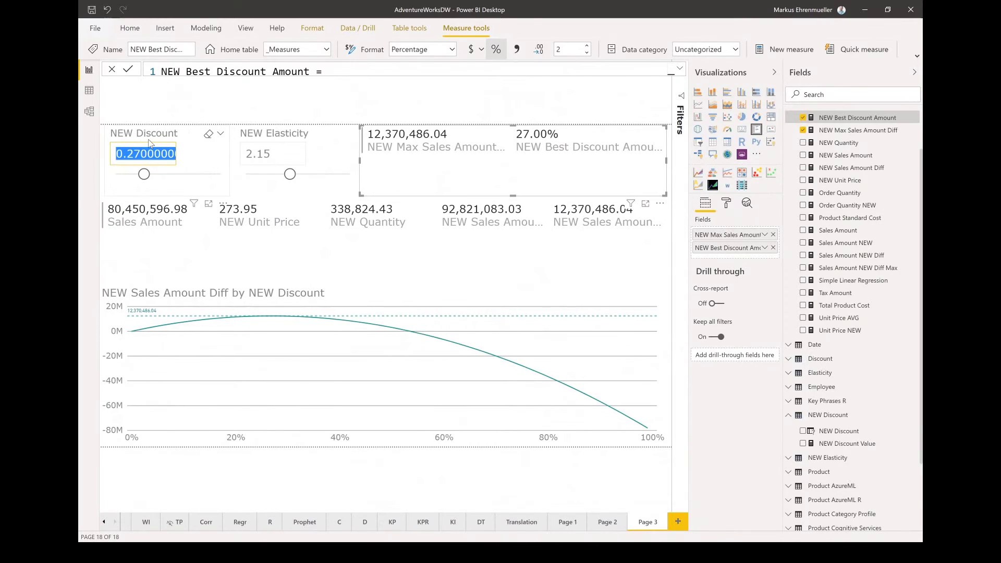
pyautogui.click(197, 108)
pyautogui.click(197, 108)
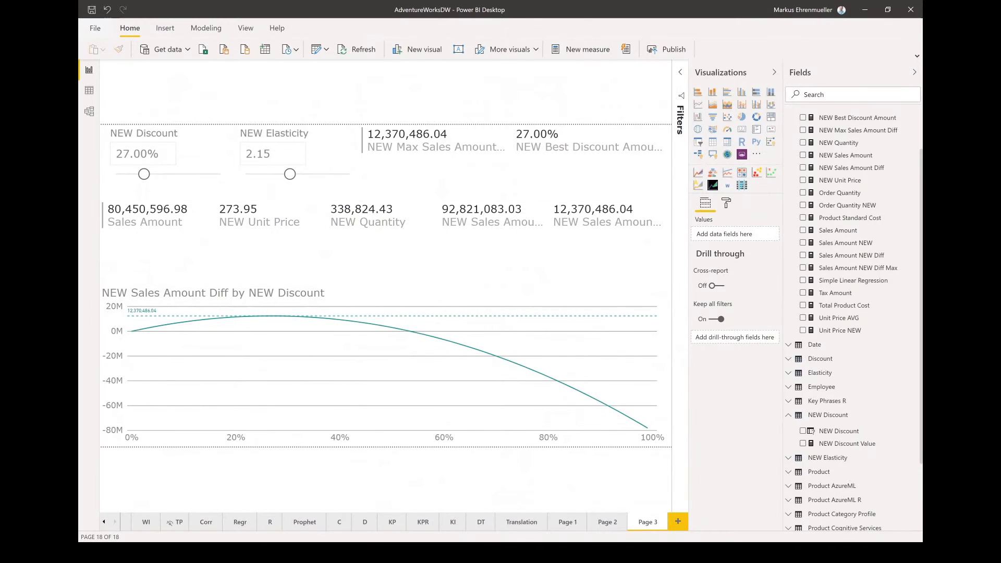
pyautogui.press('super')
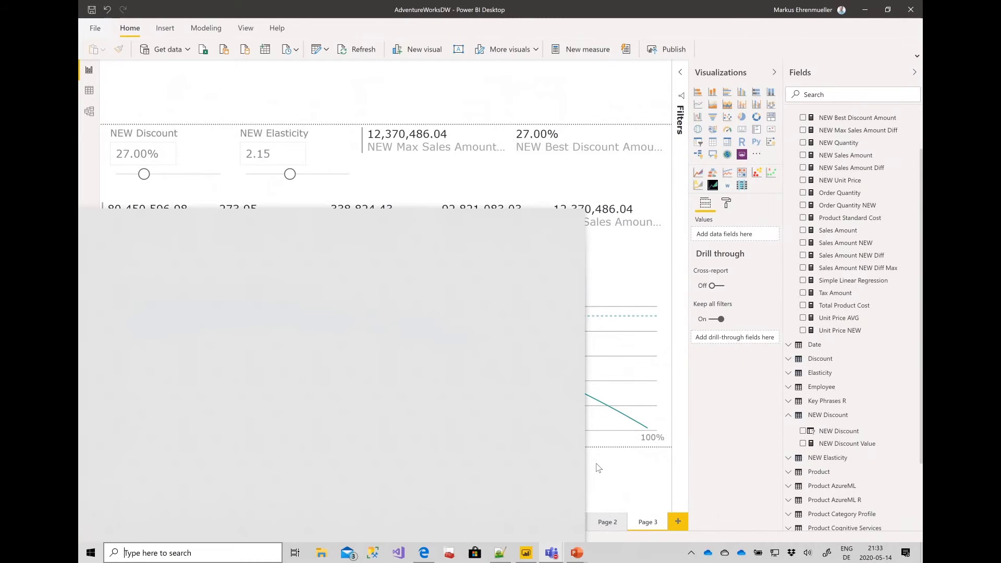
pyautogui.press('Escape')
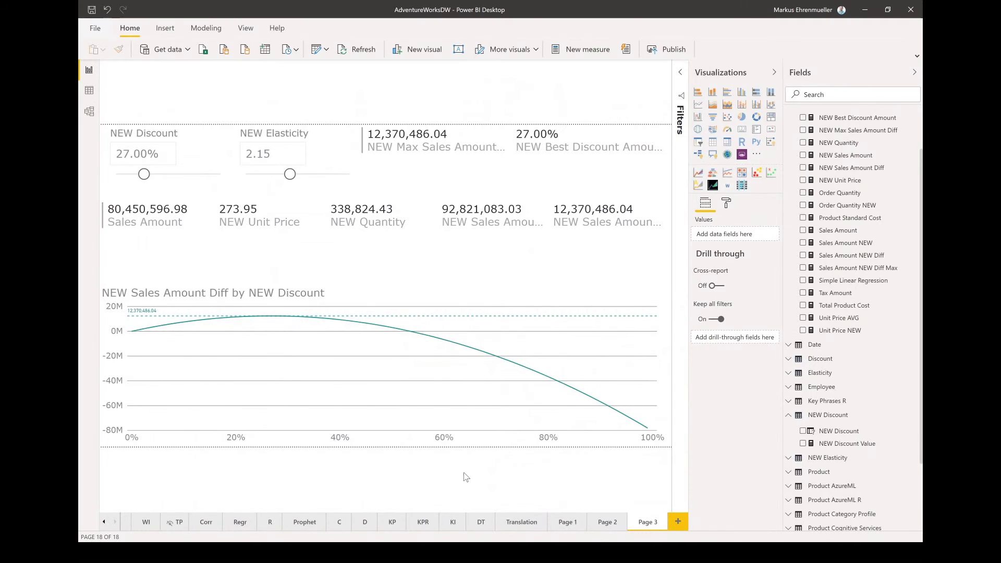
# Add a new report page and place a Q&A visual on it asking for "sales amount by date".
pyautogui.click(679, 521)
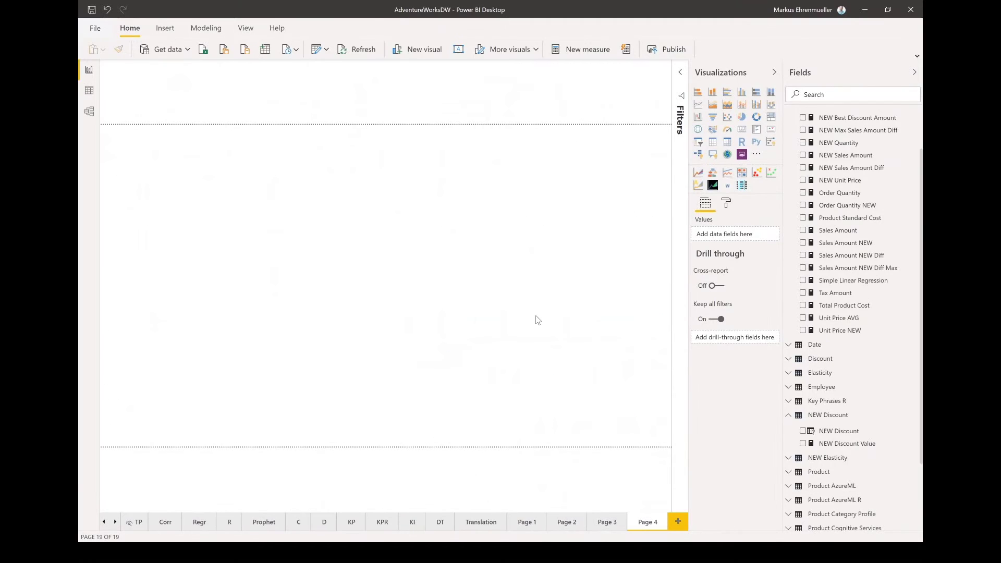
pyautogui.doubleClick(358, 176)
pyautogui.write('s')
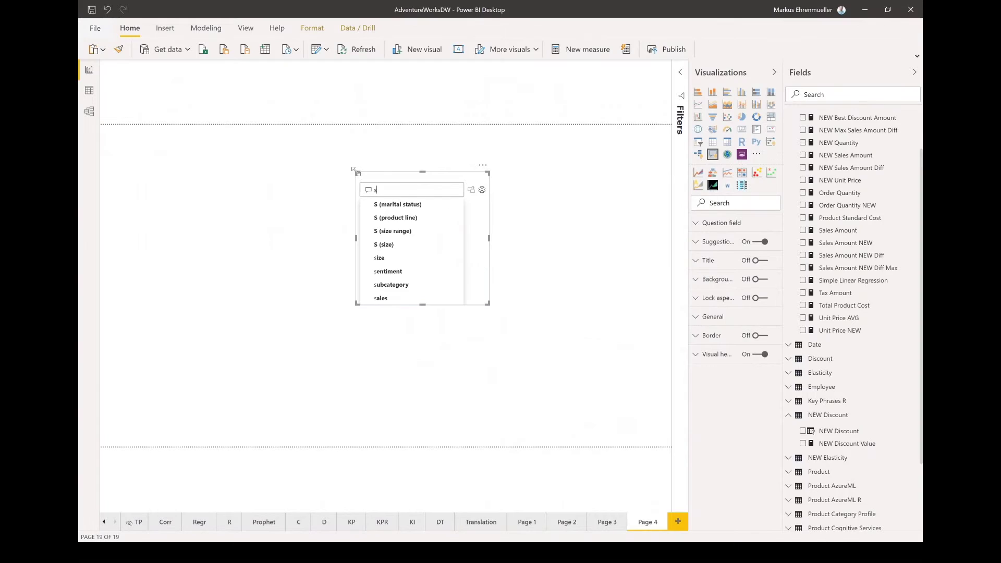
pyautogui.write('ales am')
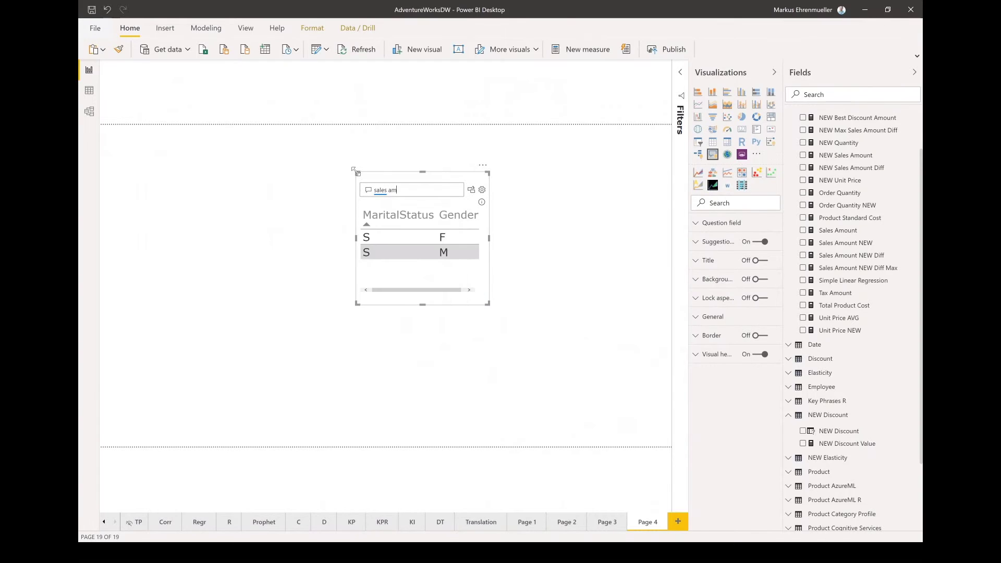
pyautogui.write('ount by date')
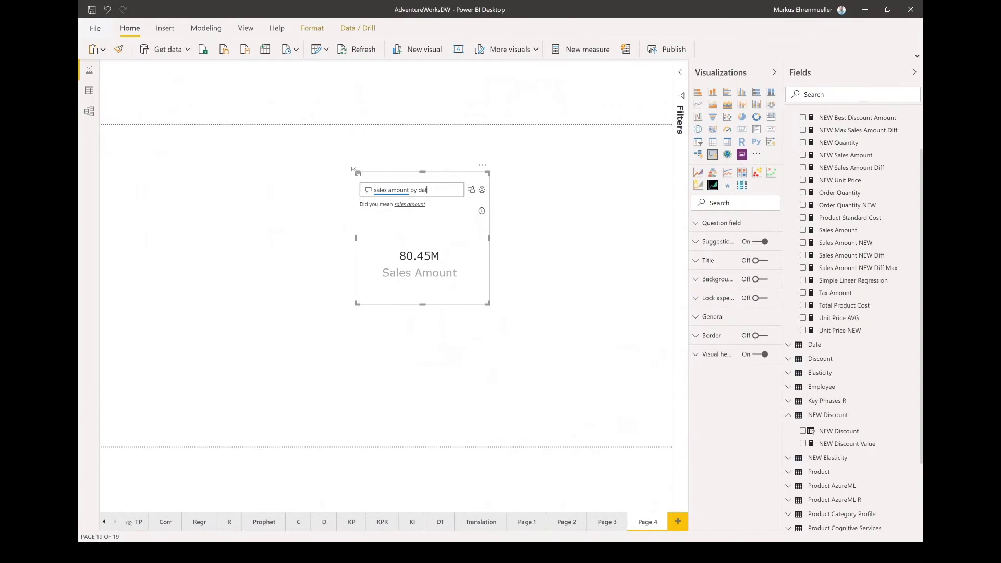
# Convert the Q&A result into a standard line chart and enlarge it to fill the page.
pyautogui.click(473, 194)
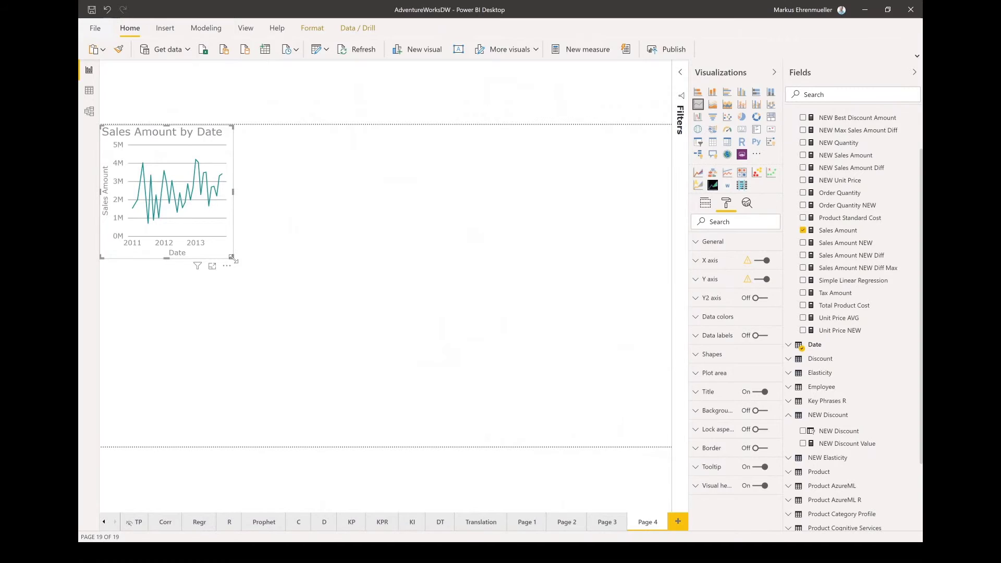
pyautogui.moveTo(233, 258); pyautogui.dragTo(628, 296)
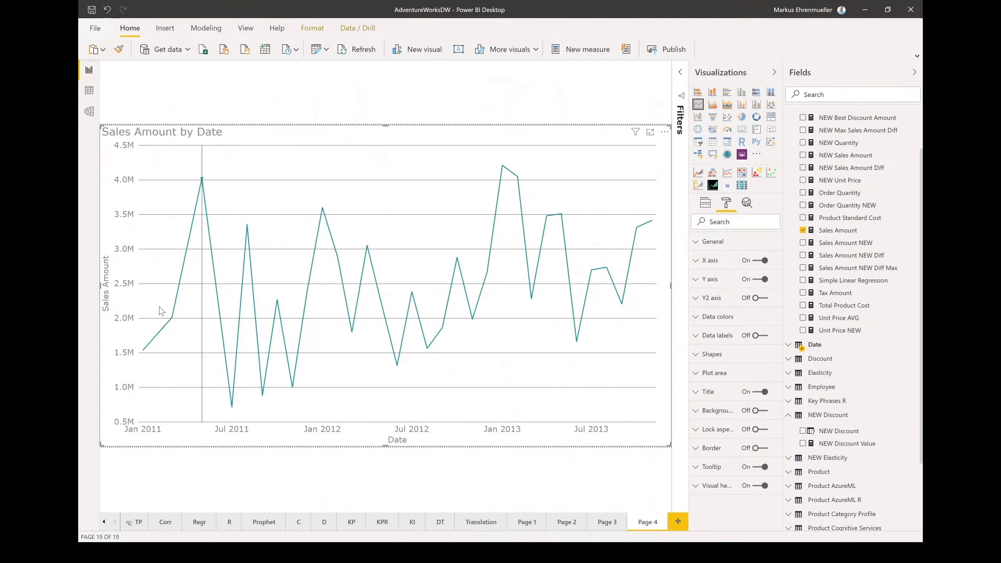
pyautogui.moveTo(251, 403)
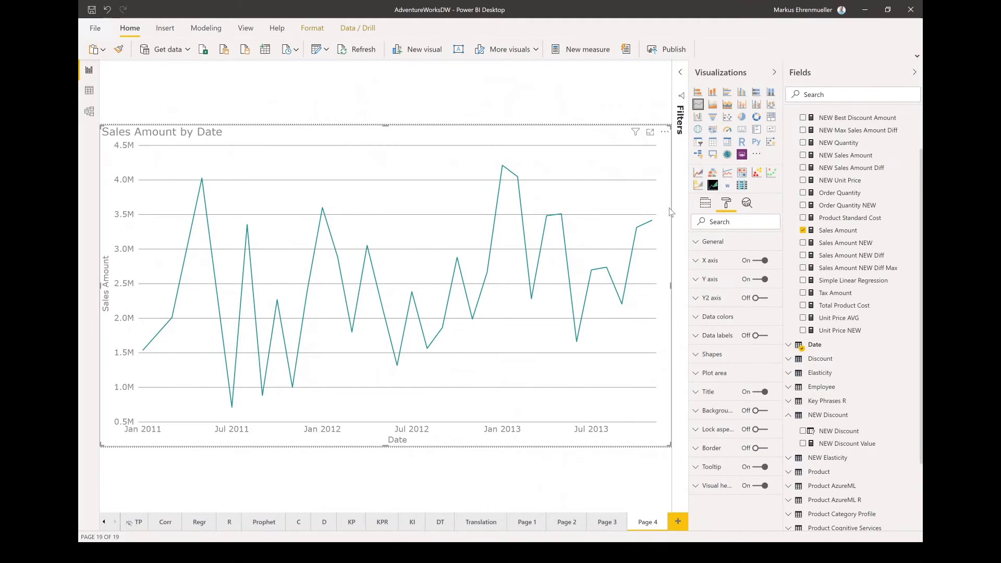
# Add a trend line to the Sales Amount by Date chart.
pyautogui.click(747, 204)
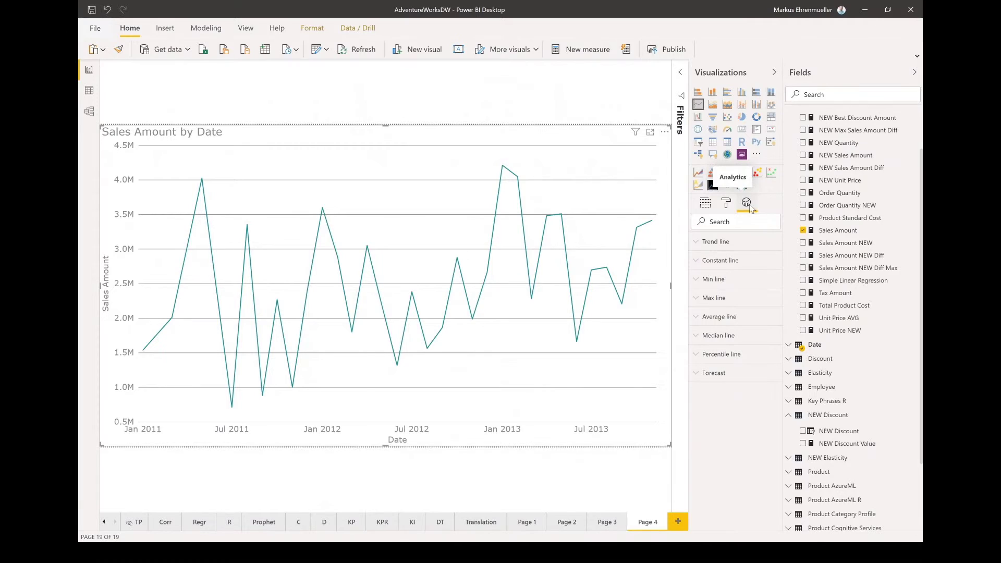
pyautogui.click(913, 72)
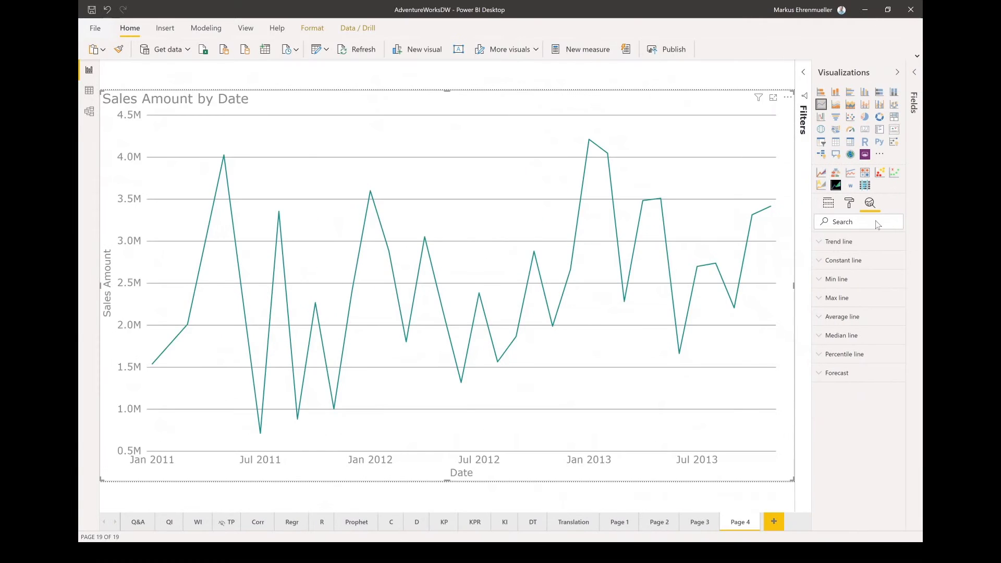
pyautogui.click(818, 248)
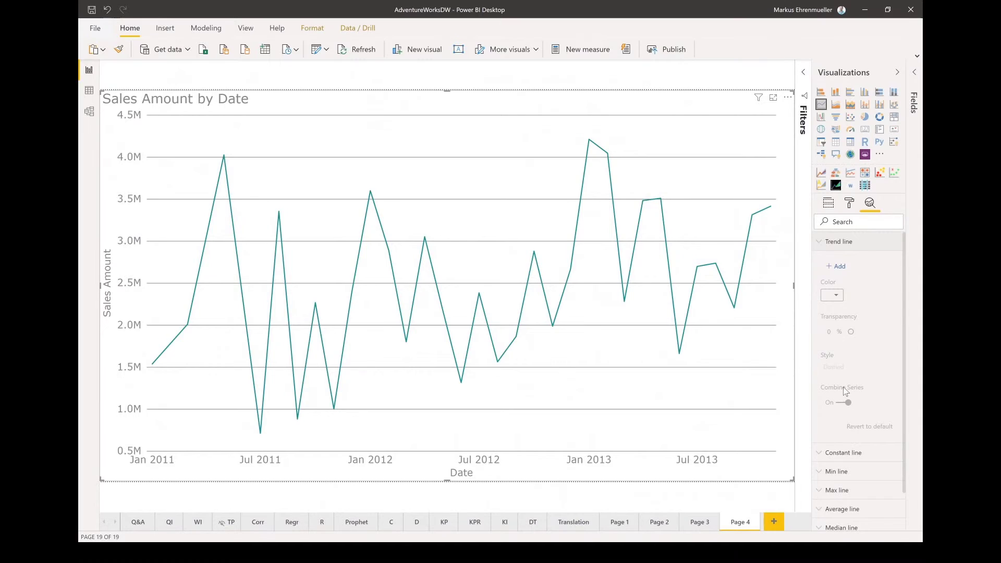
pyautogui.click(837, 267)
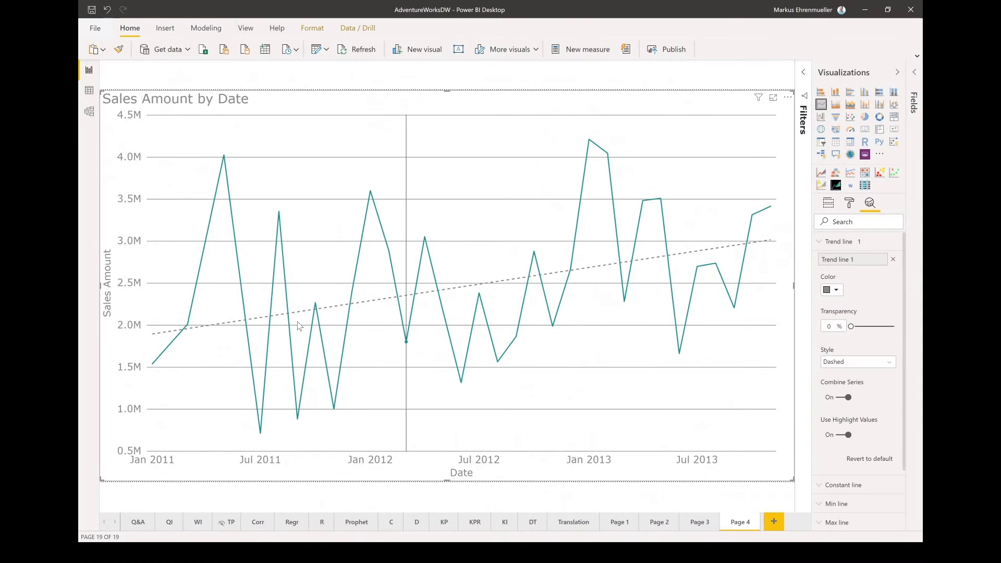
pyautogui.moveTo(776, 263)
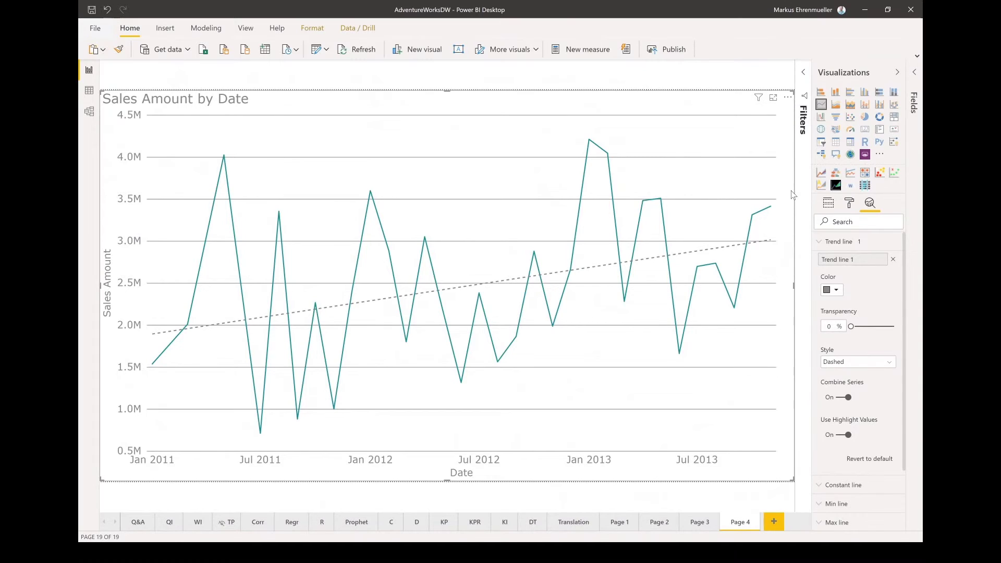
# Start a new measure in the _Measures table.
pyautogui.click(899, 73)
pyautogui.click(910, 86)
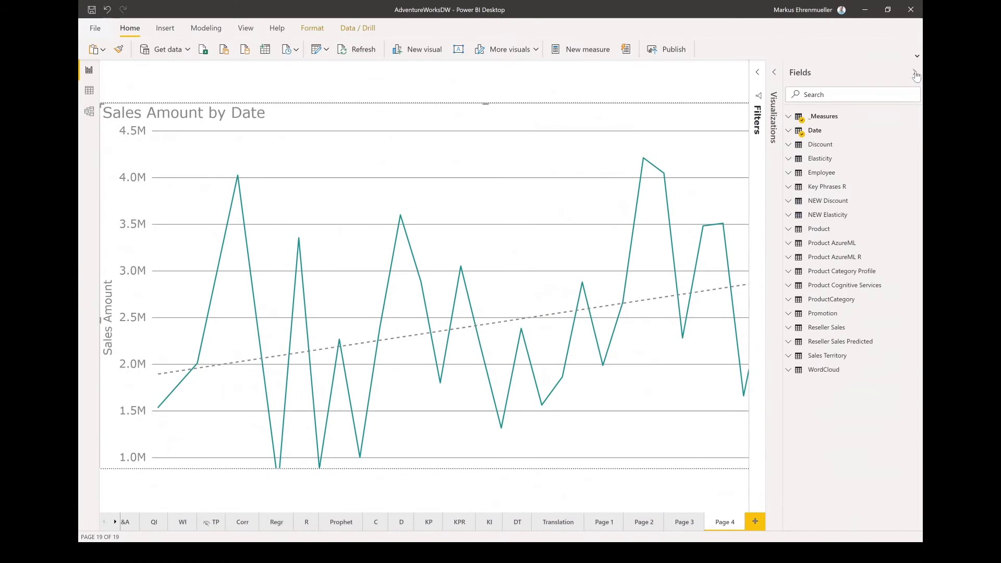
pyautogui.rightClick(817, 120)
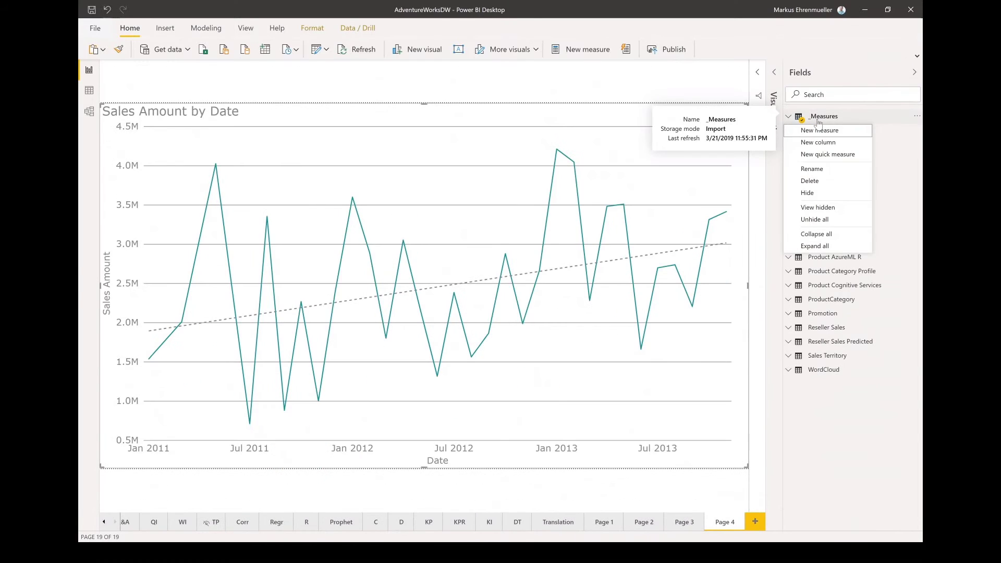
pyautogui.click(818, 133)
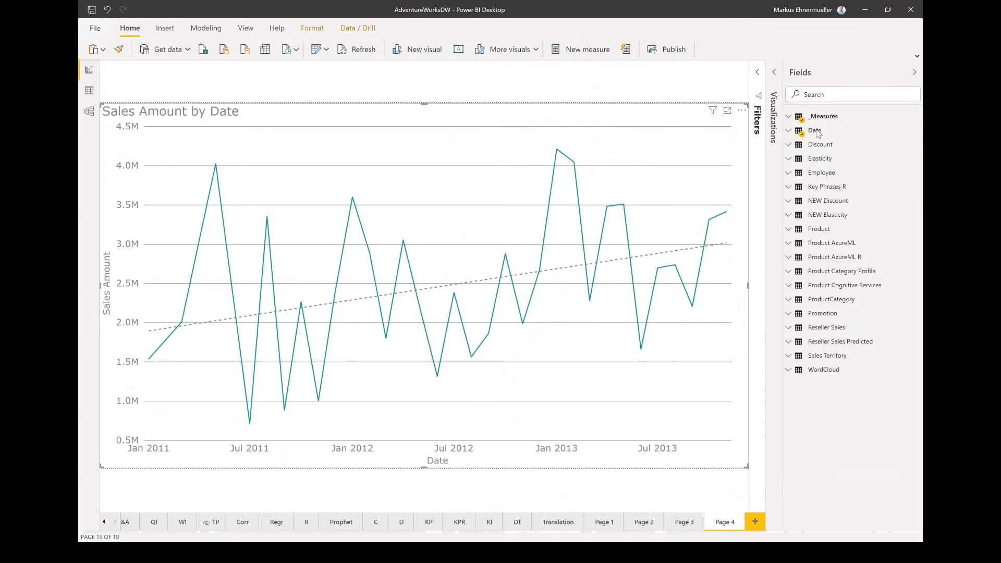
# Switch to Notepad++ and copy the whole NEW Sales Amount Linear definition from the storybook's Linear Regression section.
pyautogui.hotkey('alt', 'Tab')
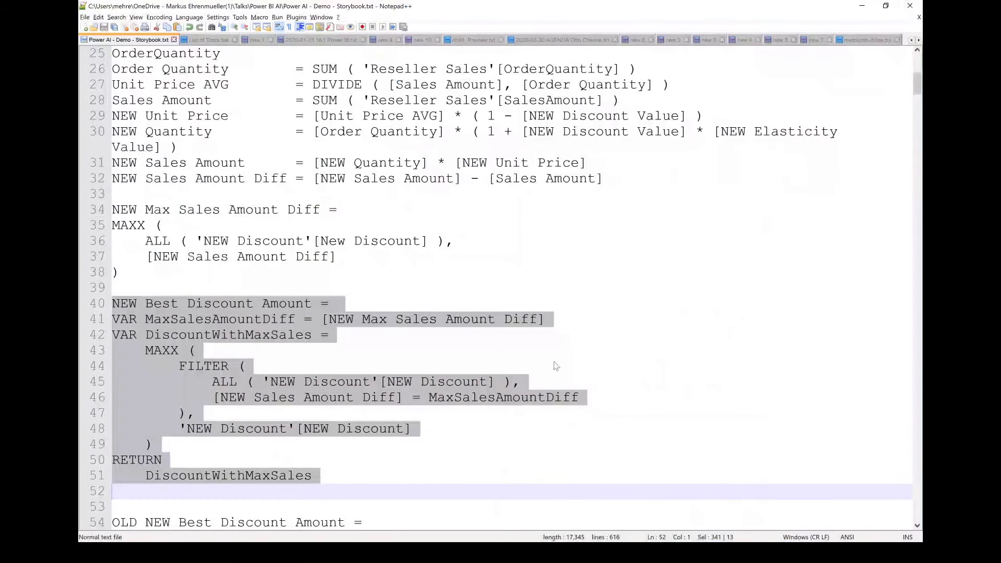
pyautogui.scroll(-4, 553, 363)
pyautogui.scroll(-11, 553, 364)
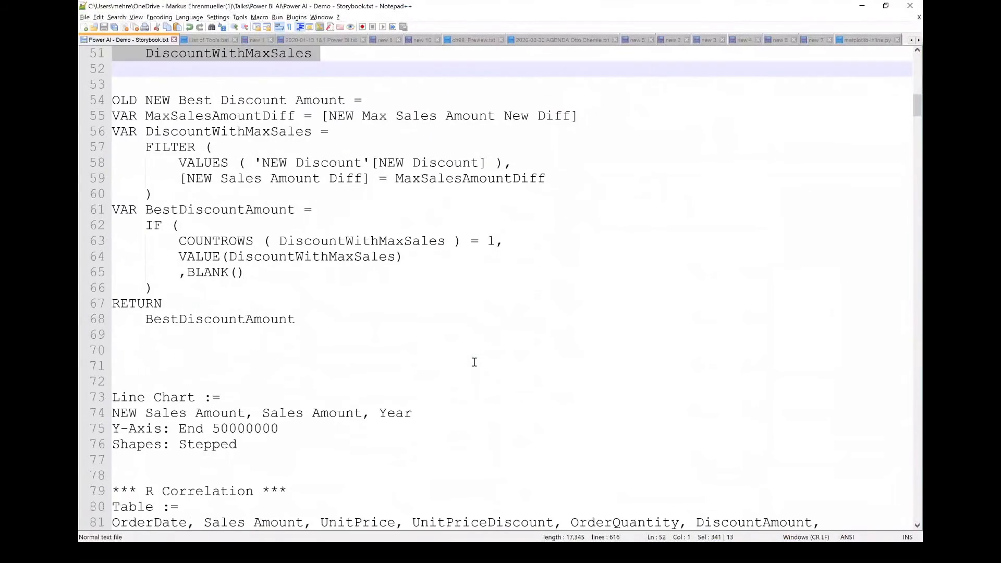
pyautogui.hotkey('alt', 'Tab')
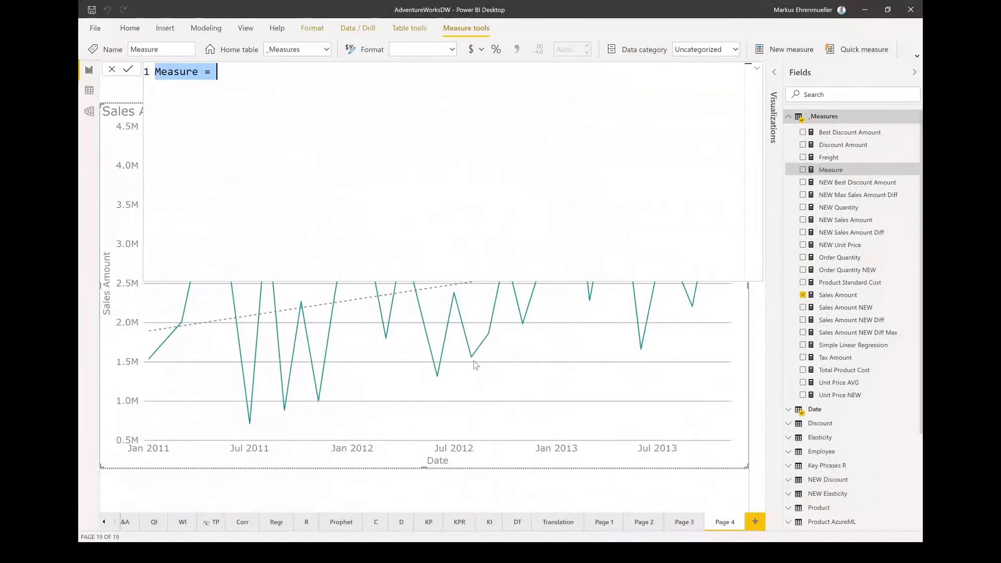
pyautogui.hotkey('alt', 'Tab')
pyautogui.scroll(-11, 474, 296)
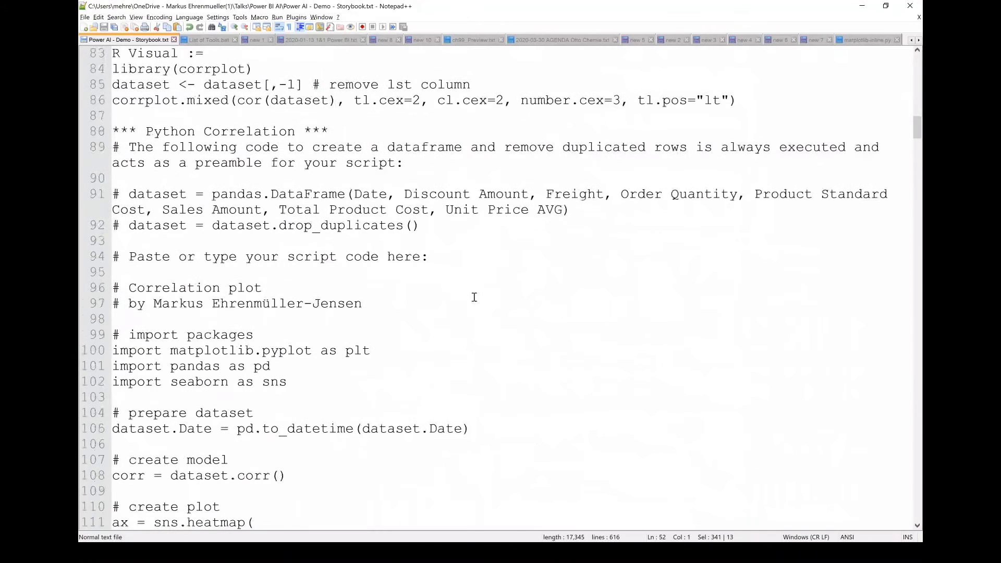
pyautogui.scroll(-5, 474, 296)
pyautogui.click(397, 244)
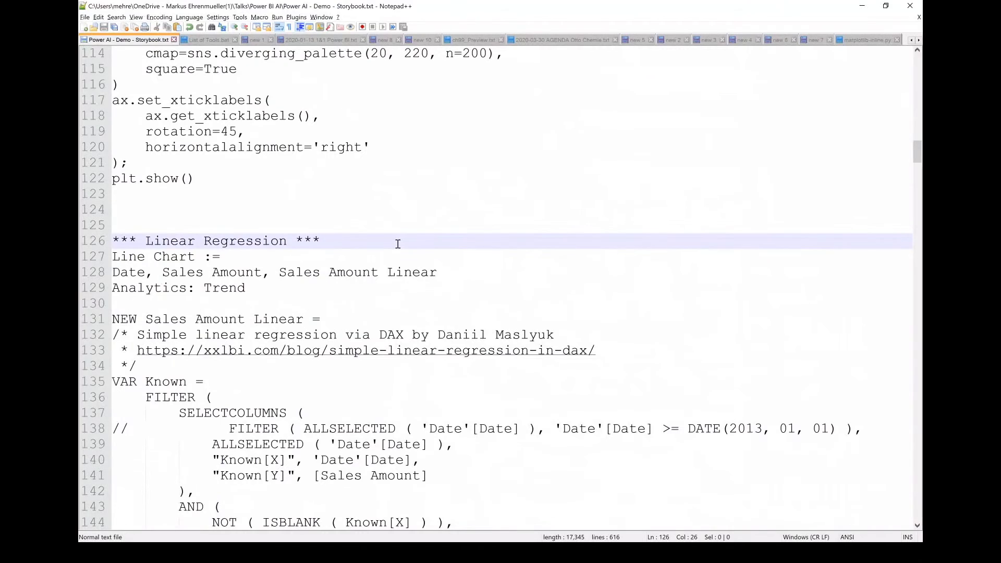
pyautogui.press('Down')
pyautogui.press('Down')
pyautogui.press('Down')
pyautogui.press('Down')
pyautogui.press('Down')
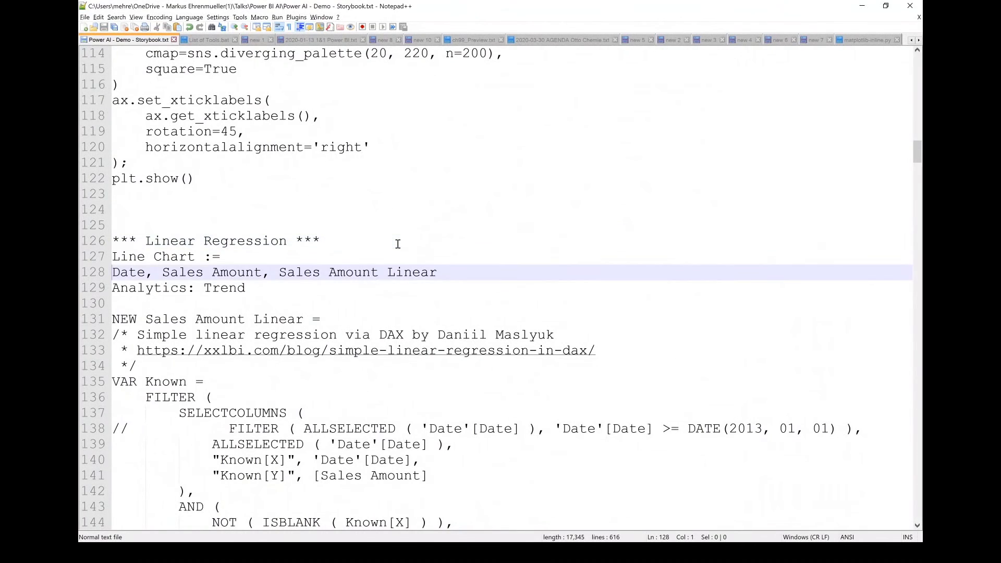
pyautogui.hotkey('shift', 'Down')
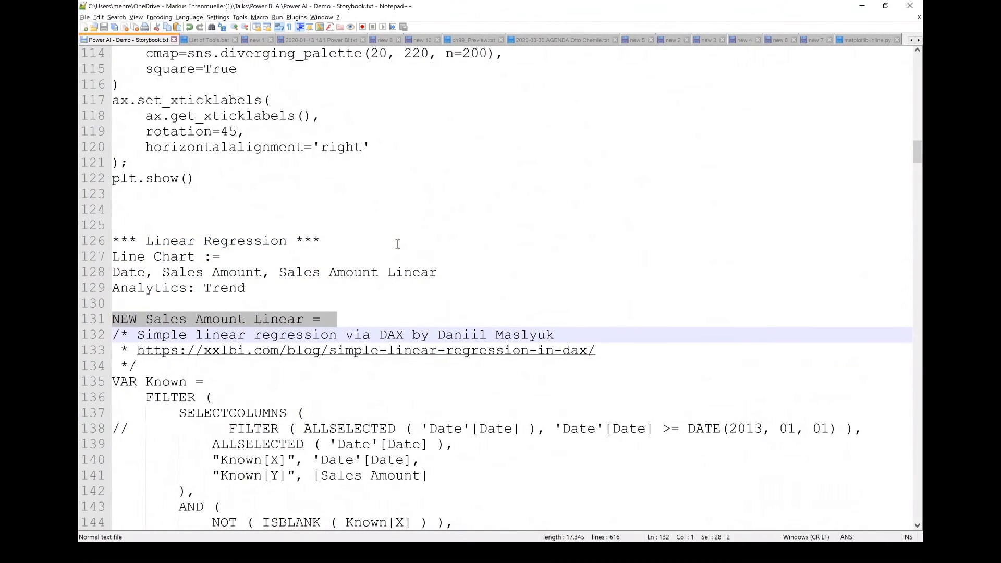
pyautogui.hotkey('shift', 'Down')
pyautogui.hotkey('shift', 'Down')
pyautogui.hotkey('shift', 'Down')
pyautogui.hotkey('shift', 'Down')
pyautogui.hotkey('shift', 'Down')
pyautogui.hotkey('shift', 'Down')
pyautogui.hotkey('shift', 'Down')
pyautogui.hotkey('shift', 'Down')
pyautogui.hotkey('shift', 'Down')
pyautogui.hotkey('shift', 'Down')
pyautogui.hotkey('shift', 'Down')
pyautogui.hotkey('shift', 'Down')
pyautogui.hotkey('shift', 'Down')
pyautogui.hotkey('shift', 'Down')
pyautogui.hotkey('shift', 'Down')
pyautogui.hotkey('shift', 'Down')
pyautogui.hotkey('shift', 'Down')
pyautogui.hotkey('shift', 'Down')
pyautogui.hotkey('shift', 'Down')
pyautogui.hotkey('shift', 'Down')
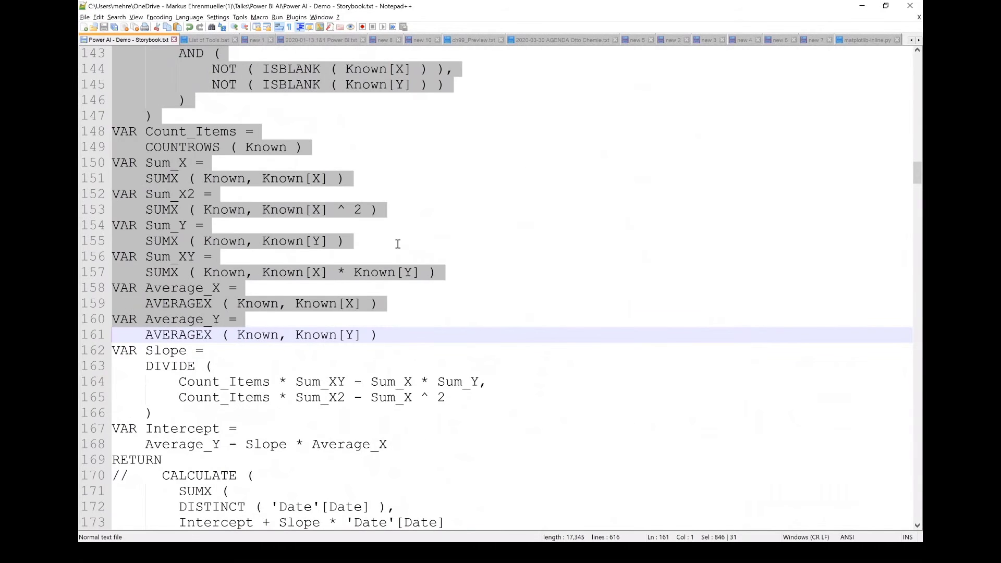
pyautogui.hotkey('shift', 'Down')
pyautogui.hotkey('shift', 'Down')
pyautogui.hotkey('shift', 'Down')
pyautogui.hotkey('shift', 'Down')
pyautogui.hotkey('shift', 'Down')
pyautogui.hotkey('shift', 'Down')
pyautogui.hotkey('shift', 'Down')
pyautogui.hotkey('shift', 'Down')
pyautogui.hotkey('shift', 'Down')
pyautogui.hotkey('shift', 'Down')
pyautogui.hotkey('shift', 'Down')
pyautogui.hotkey('shift', 'Down')
pyautogui.hotkey('shift', 'Down')
pyautogui.hotkey('shift', 'Down')
pyautogui.hotkey('shift', 'Down')
pyautogui.hotkey('shift', 'Down')
pyautogui.hotkey('shift', 'Down')
pyautogui.hotkey('shift', 'Down')
pyautogui.hotkey('shift', 'Down')
pyautogui.hotkey('shift', 'Down')
pyautogui.hotkey('shift', 'Up')
pyautogui.hotkey('shift', 'Up')
pyautogui.hotkey('shift', 'Up')
pyautogui.hotkey('shift', 'Up')
pyautogui.hotkey('shift', 'Up')
pyautogui.hotkey('shift', 'Up')
pyautogui.hotkey('shift', 'Up')
pyautogui.hotkey('shift', 'Up')
pyautogui.hotkey('shift', 'Up')
pyautogui.hotkey('shift', 'Up')
pyautogui.hotkey('shift', 'Up')
pyautogui.hotkey('shift', 'Up')
pyautogui.hotkey('shift', 'Up')
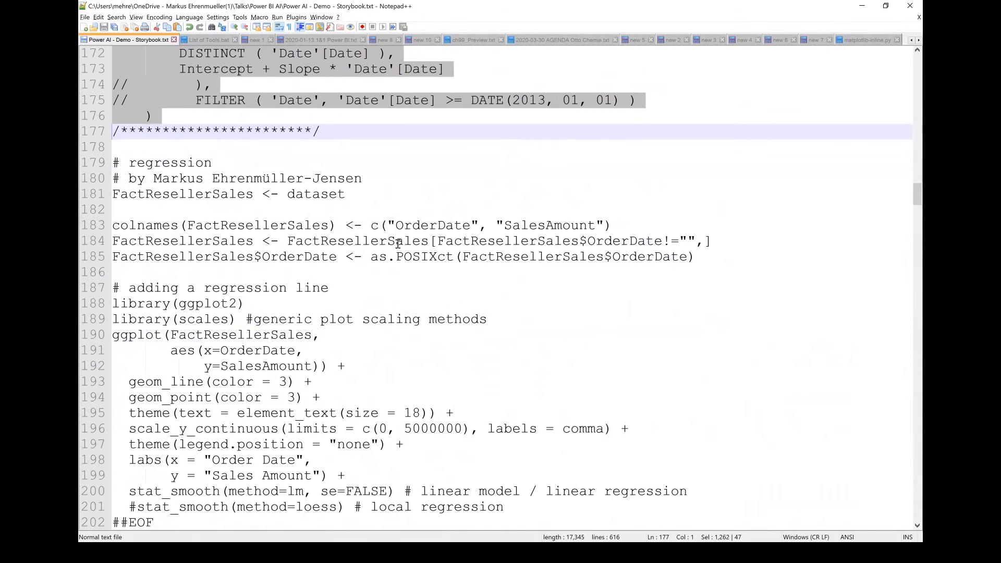
# Back in Power BI Desktop, replace the new measure's formula with the copied NEW Sales Amount Linear definition and commit it.
pyautogui.hotkey('alt', 'Tab')
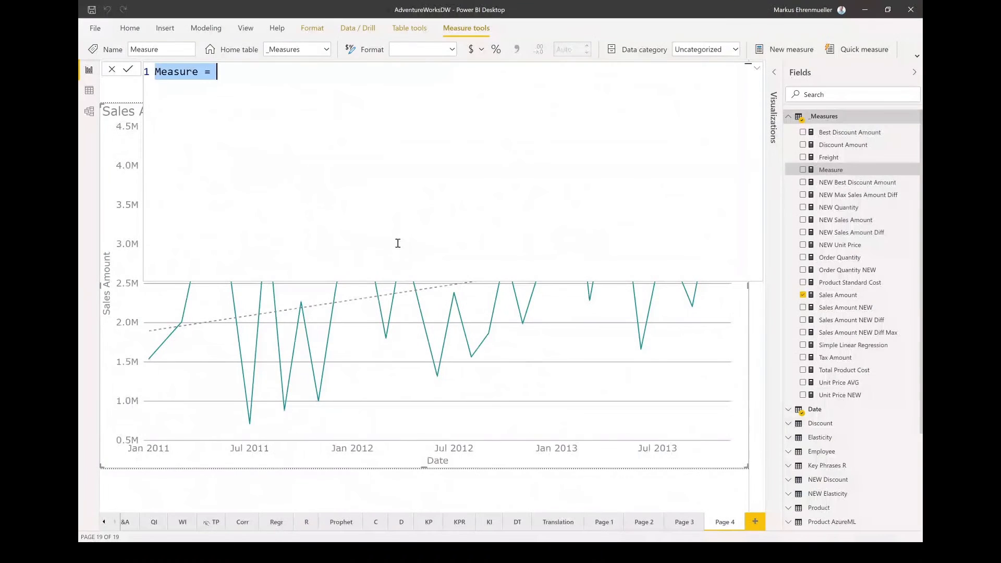
pyautogui.hotkey('ctrl', 'v')
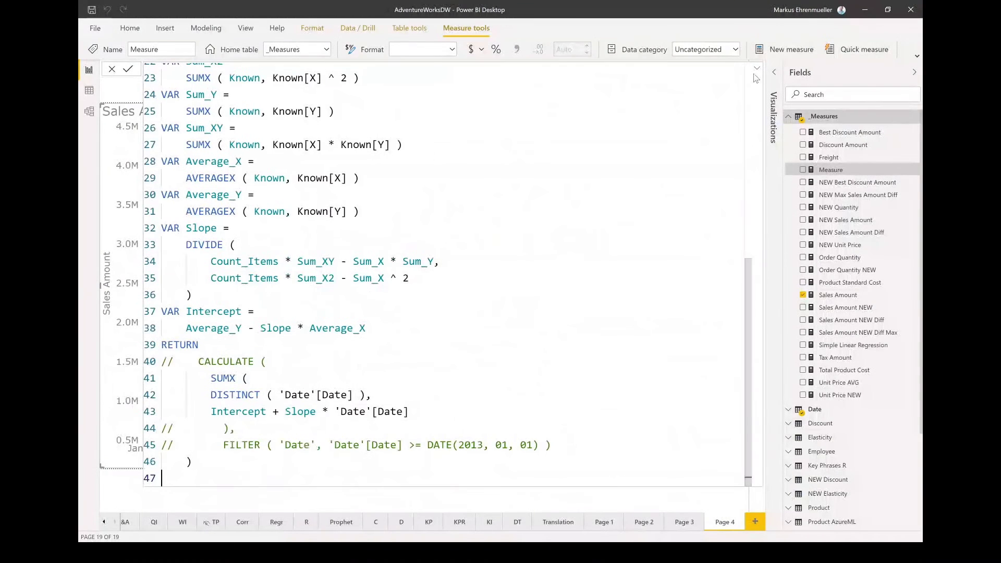
pyautogui.press('Return')
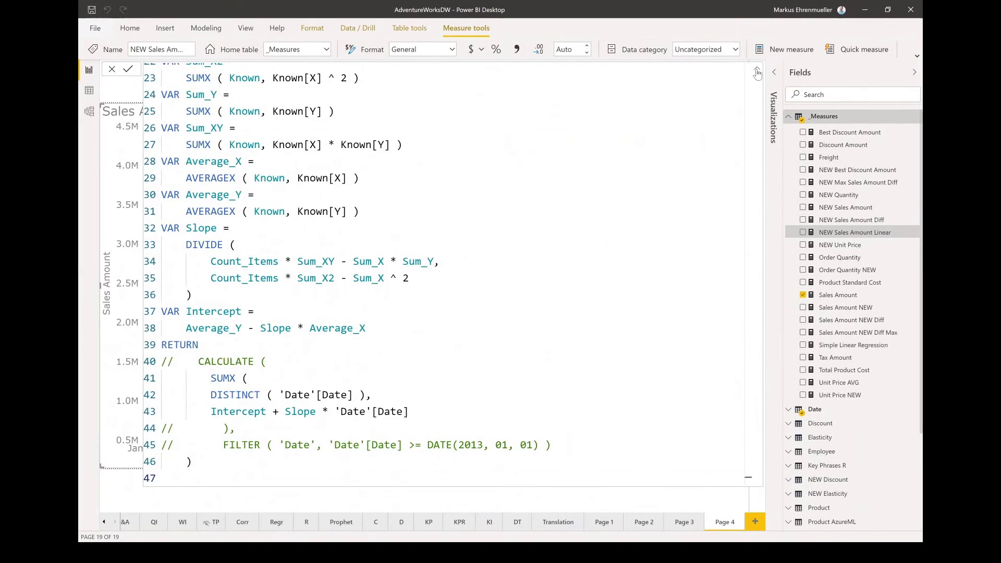
pyautogui.click(757, 70)
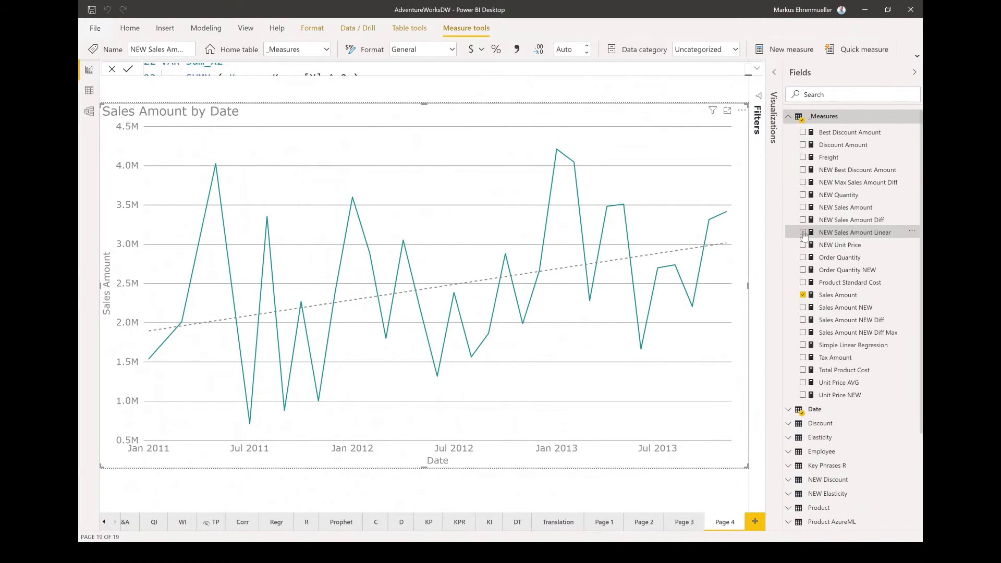
# Add the NEW Sales Amount Linear measure to the line chart and display the chart's filters.
pyautogui.moveTo(829, 236); pyautogui.dragTo(641, 233)
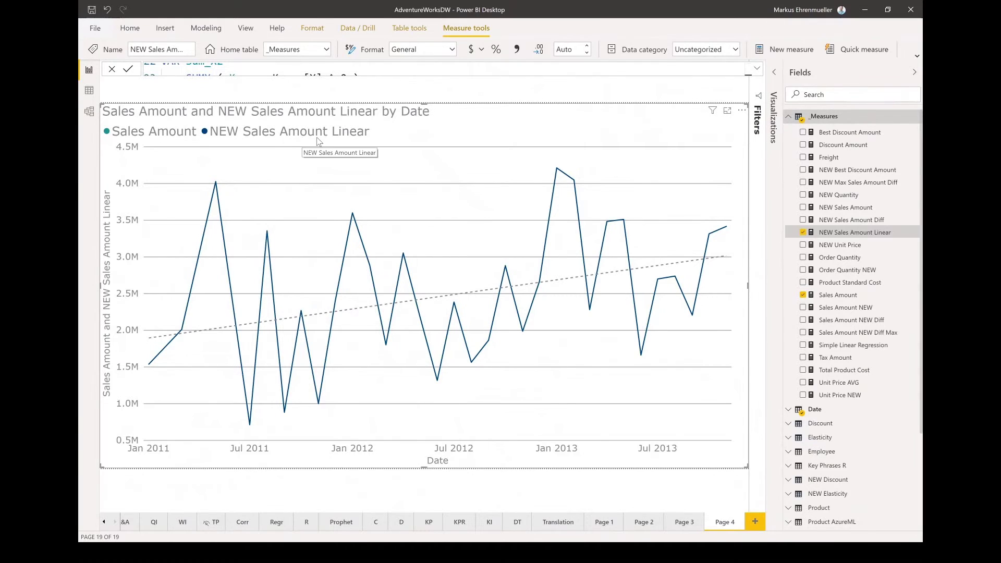
pyautogui.click(758, 98)
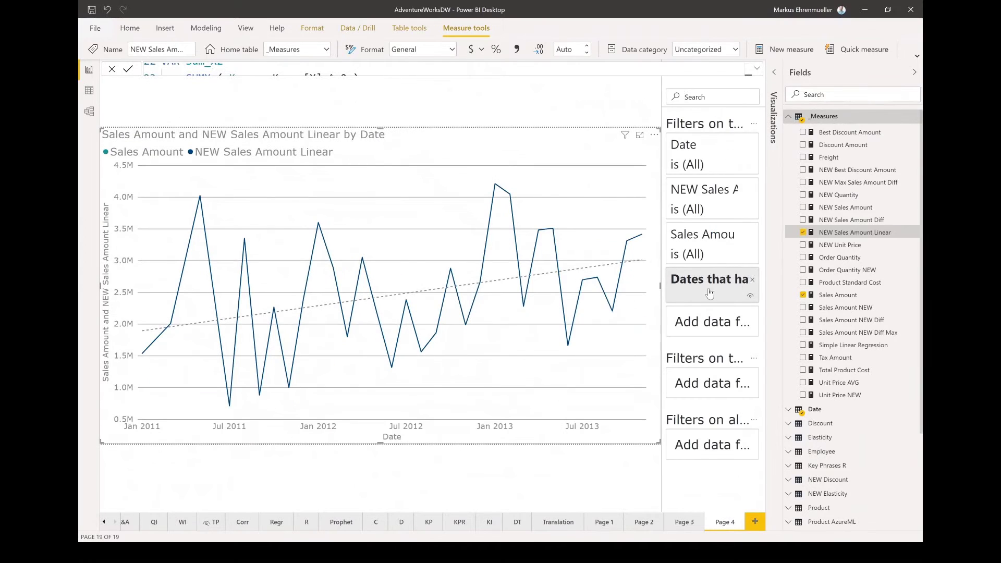
pyautogui.press('Escape')
# Delete the existing chart and create a new line chart with Sales Amount as its values.
pyautogui.click(575, 182)
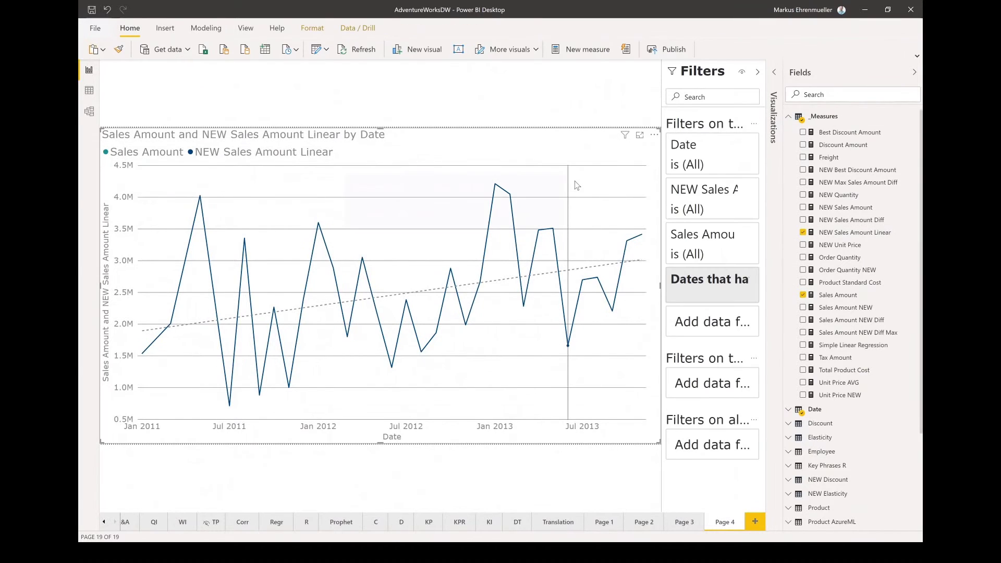
pyautogui.press('Delete')
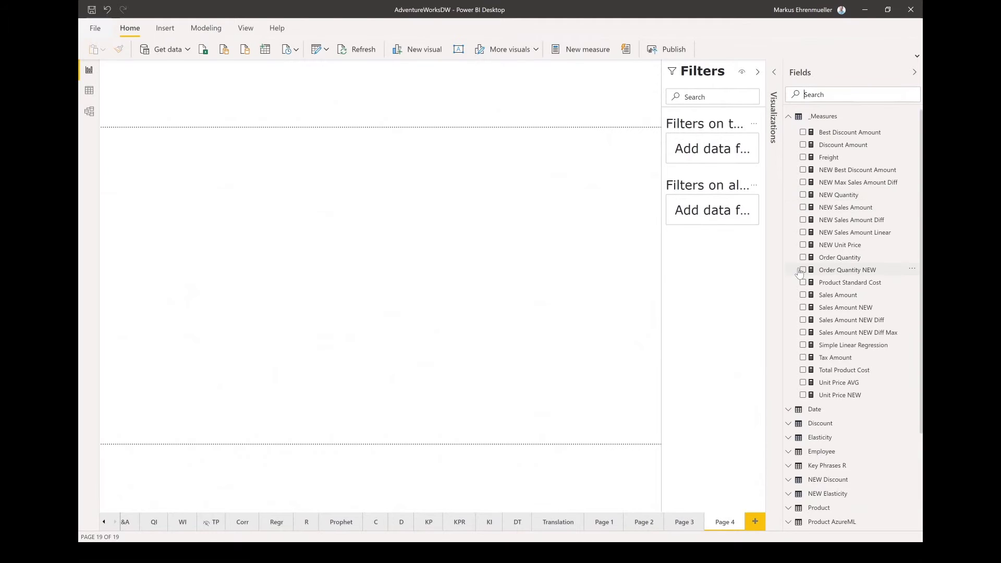
pyautogui.click(803, 295)
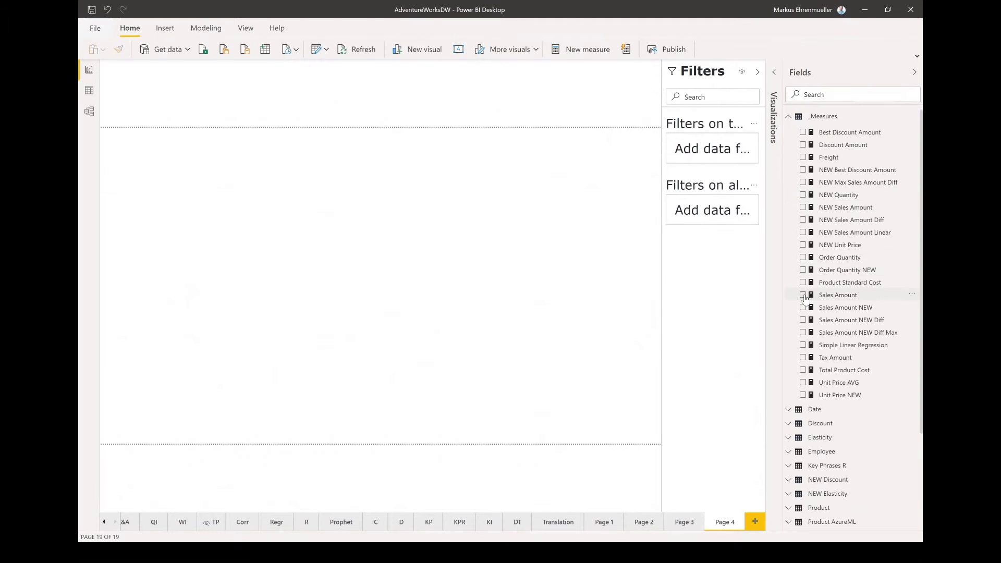
pyautogui.click(763, 111)
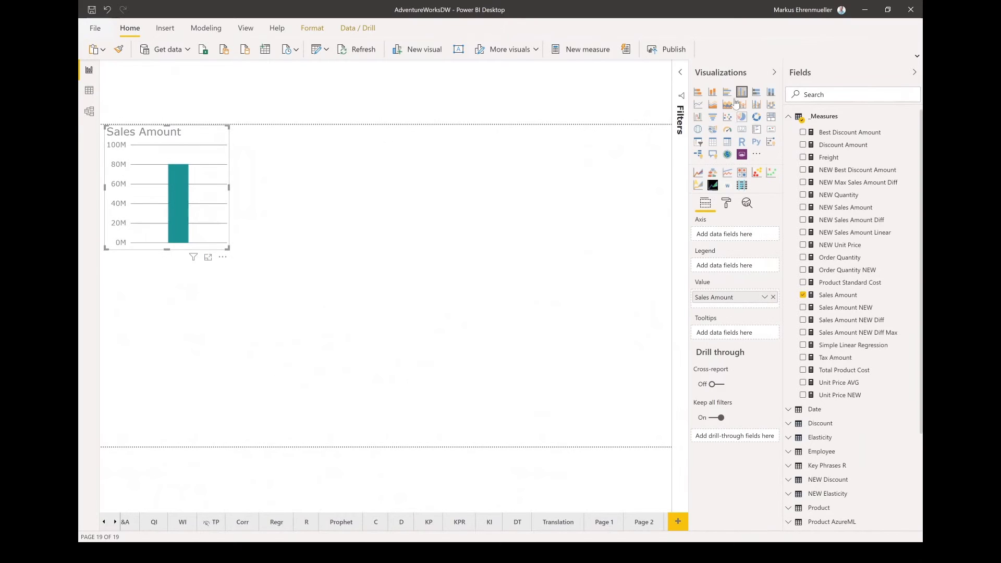
pyautogui.click(698, 104)
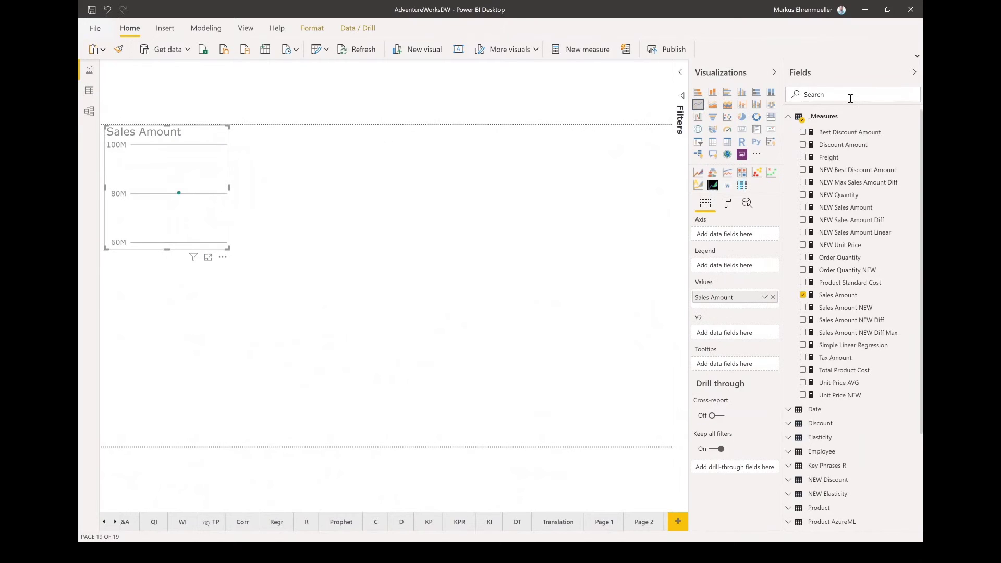
# Put the Date field on the line chart's axis and enlarge the chart to fill the whole report page.
pyautogui.click(850, 99)
pyautogui.write('date')
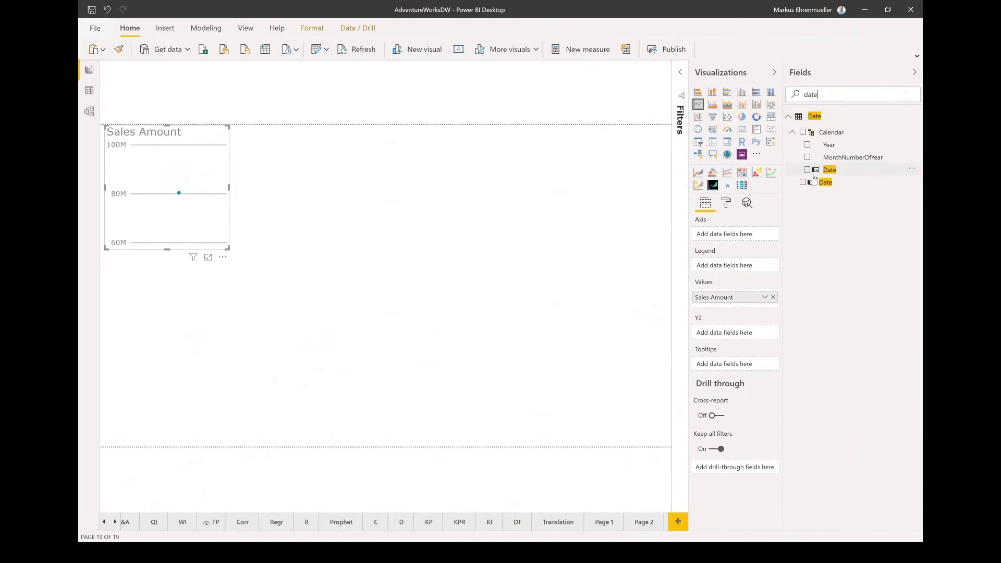
pyautogui.moveTo(822, 185); pyautogui.dragTo(756, 235)
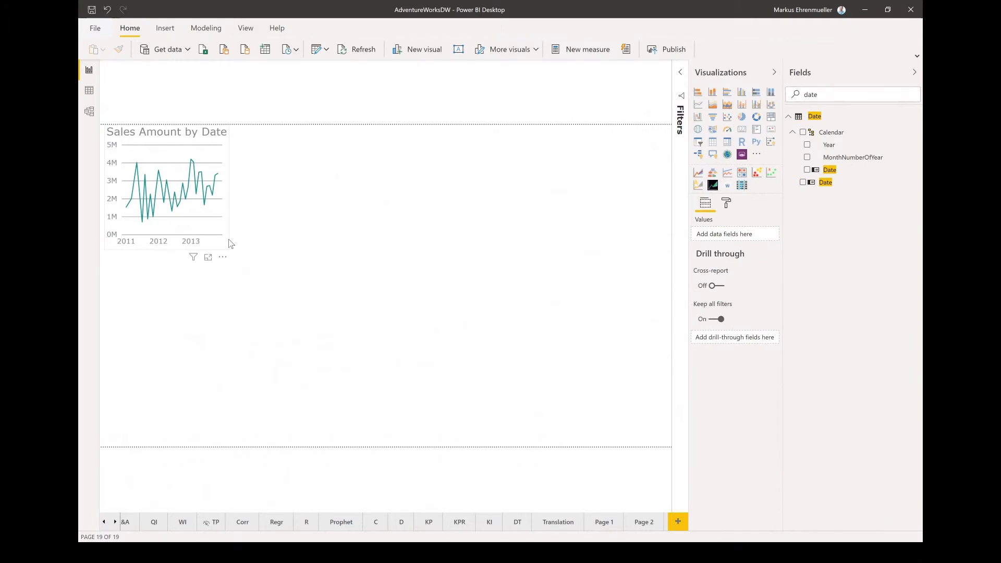
pyautogui.moveTo(229, 250); pyautogui.dragTo(258, 266)
pyautogui.moveTo(437, 363); pyautogui.dragTo(689, 455)
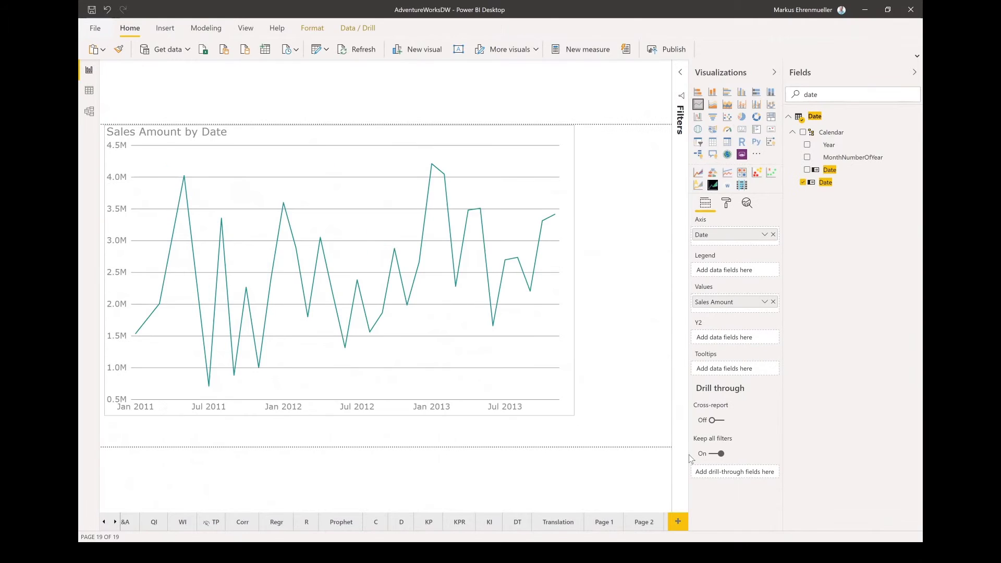
# Add a trend line to the Sales Amount by Date line chart.
pyautogui.click(747, 203)
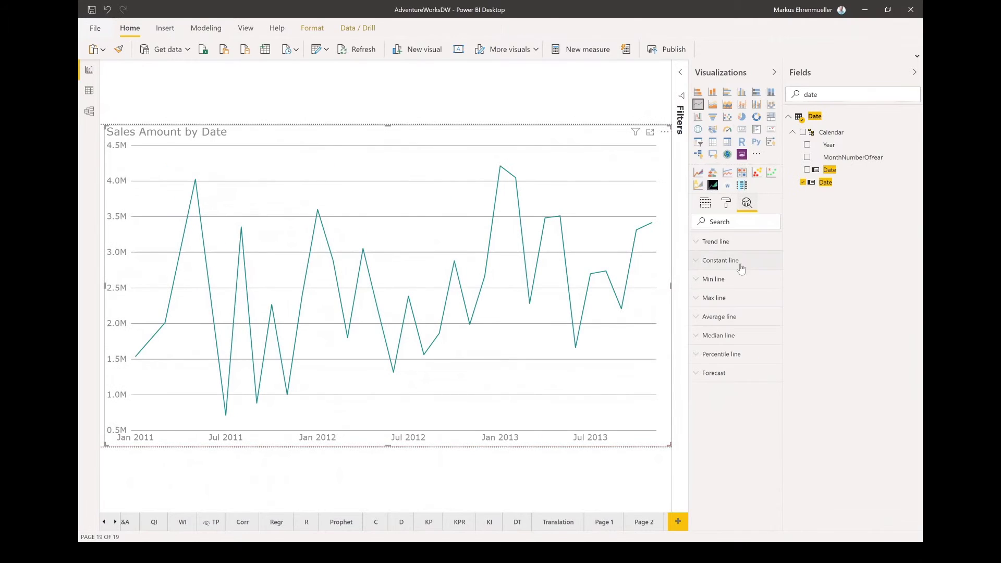
pyautogui.click(697, 241)
pyautogui.click(715, 267)
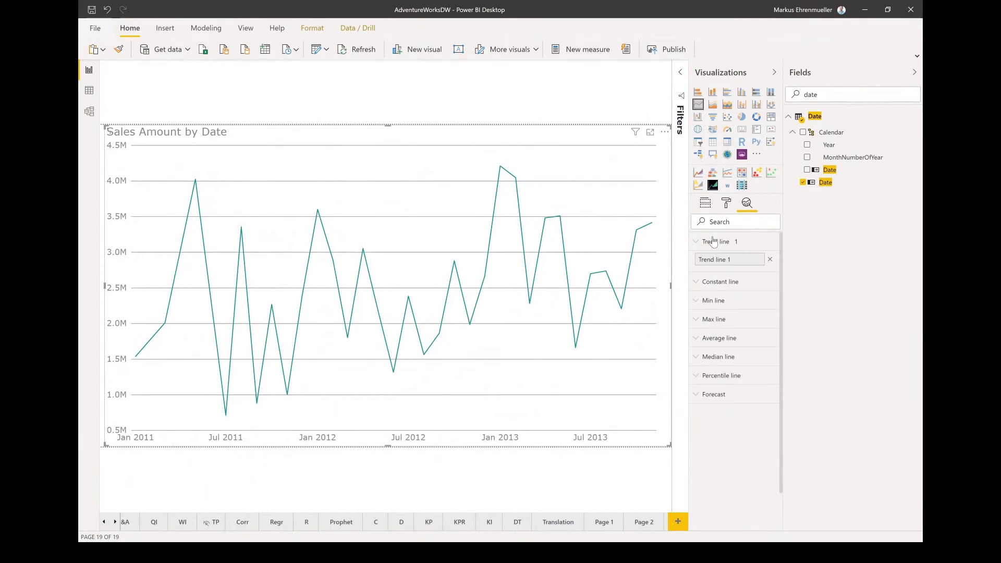
# Clear the field search and add the NEW Sales Amount Linear measure to the line chart.
pyautogui.doubleClick(811, 94)
pyautogui.press('BackSpace')
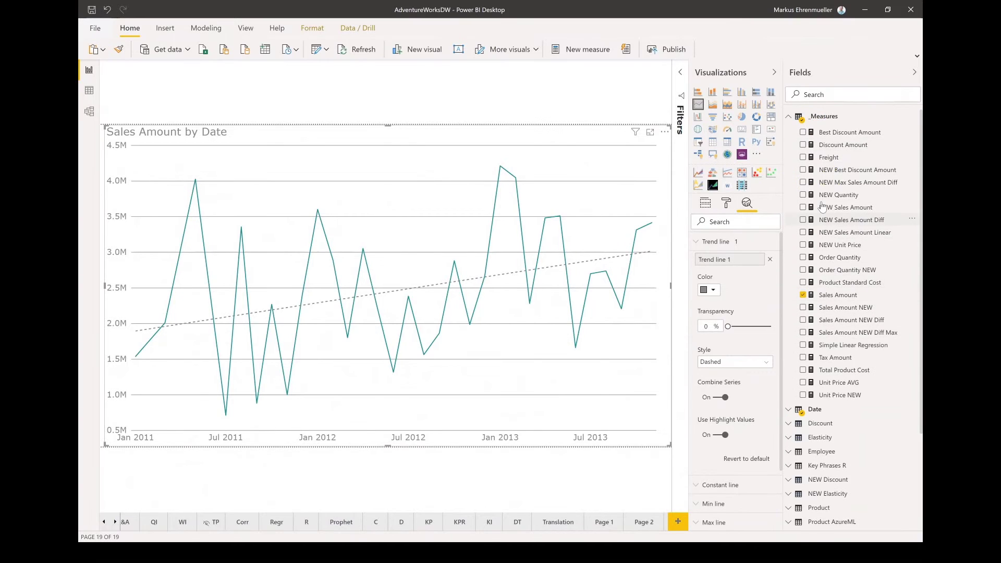
pyautogui.click(804, 232)
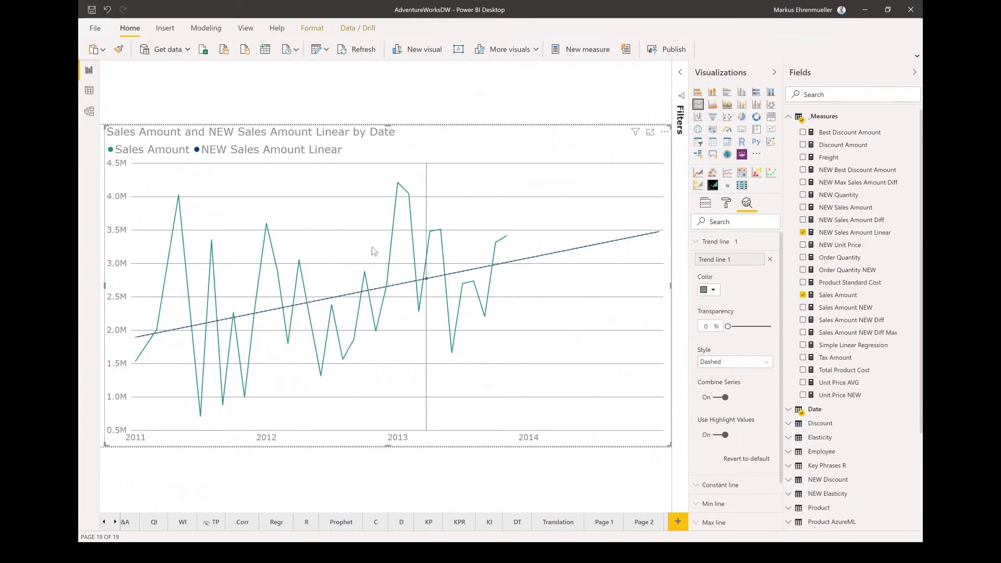
# Collapse the side panes to enlarge the report page and compare the measure's line with the trend line.
pyautogui.click(774, 73)
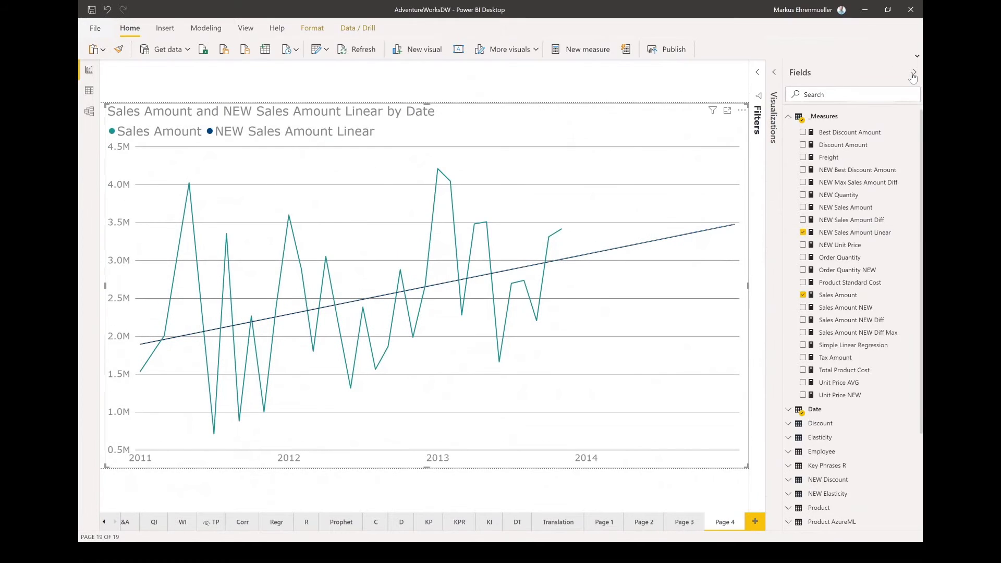
pyautogui.click(892, 73)
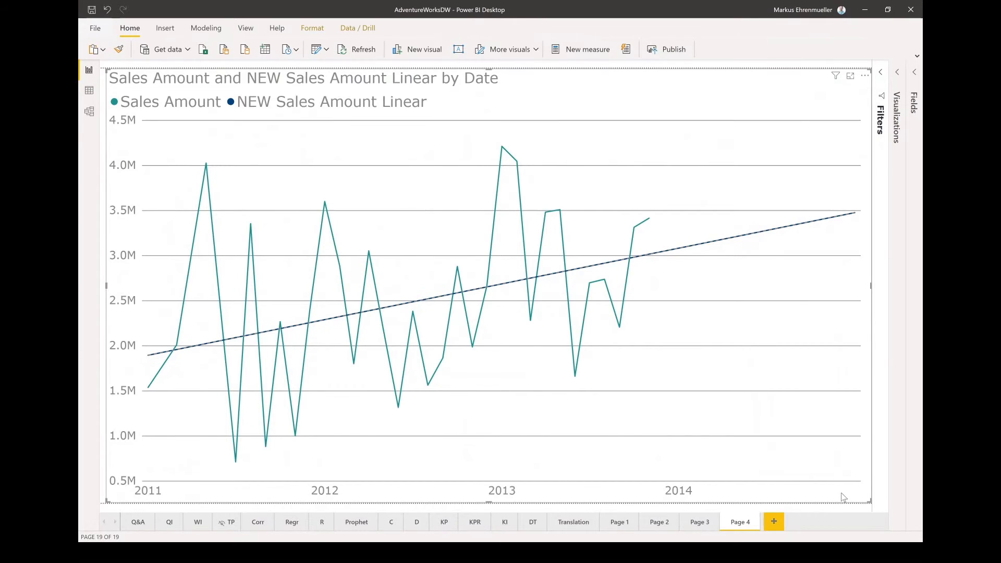
pyautogui.moveTo(797, 422)
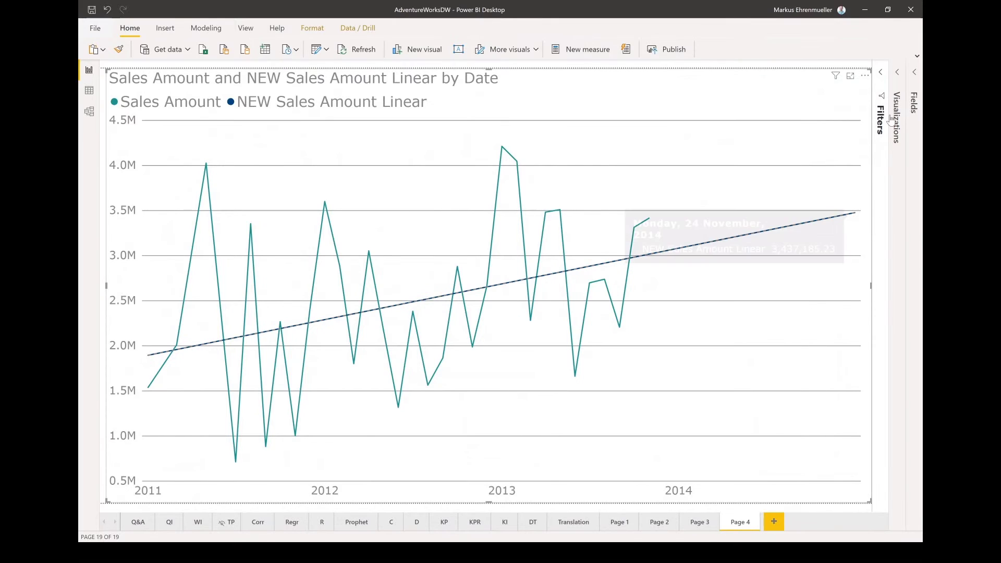
# Bring back the field list and open the NEW Sales Amount Linear measure's formula for editing.
pyautogui.click(912, 76)
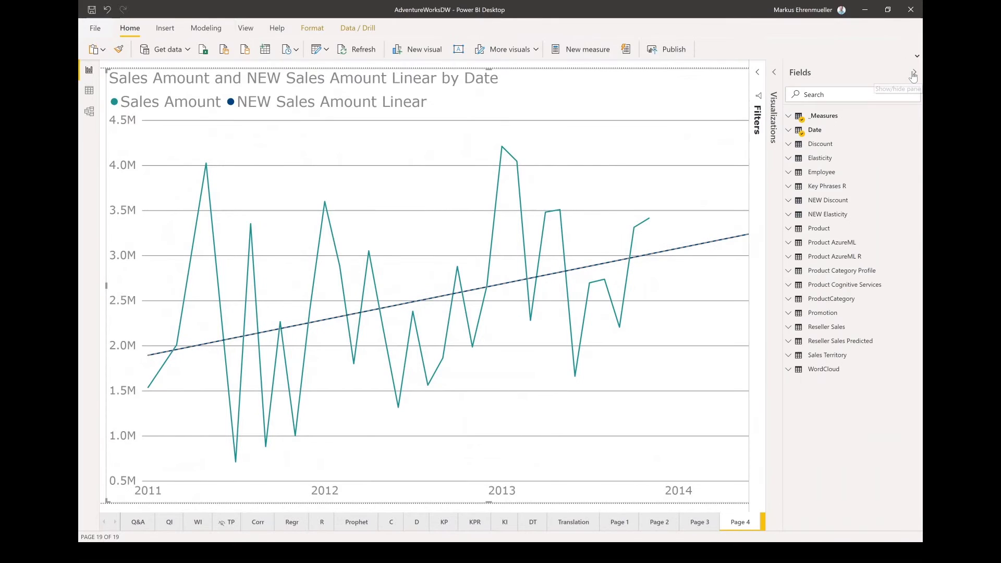
pyautogui.click(788, 117)
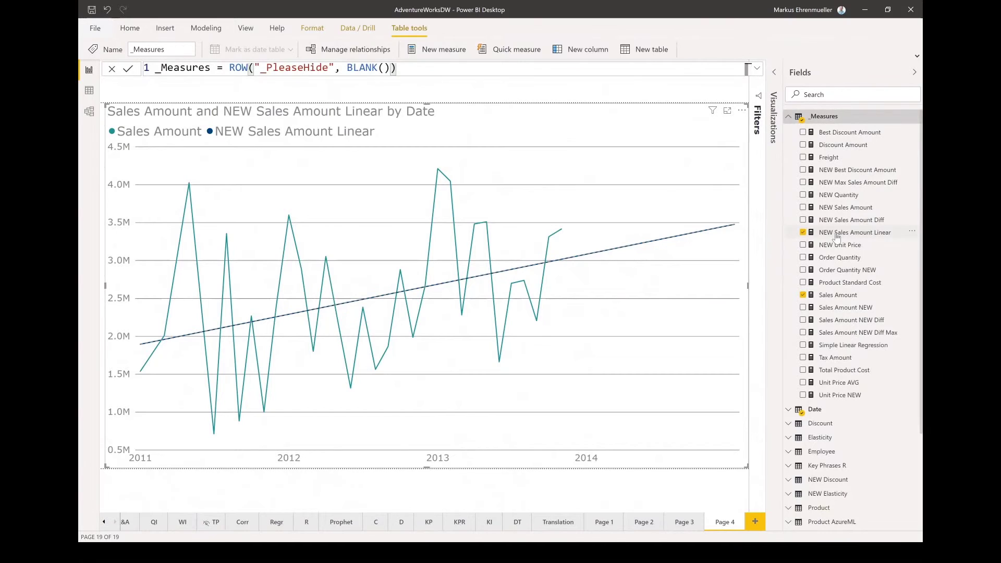
pyautogui.click(834, 233)
pyautogui.click(342, 215)
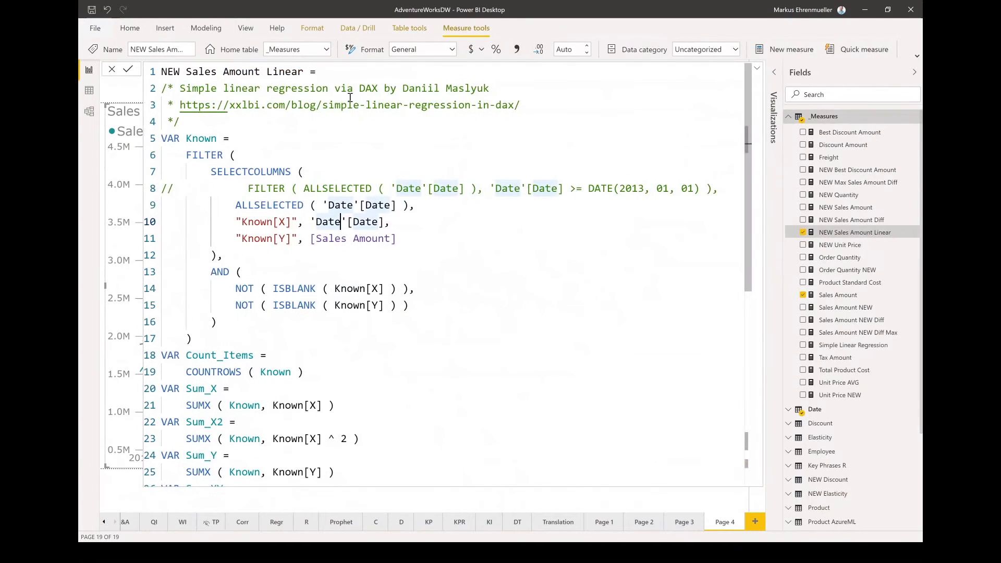
# Examine the measure's source comment, its returned Intercept + Slope * 'Date'[Date] expression, and how the Intercept and Slope variables are calculated.
pyautogui.moveTo(508, 88); pyautogui.dragTo(402, 90)
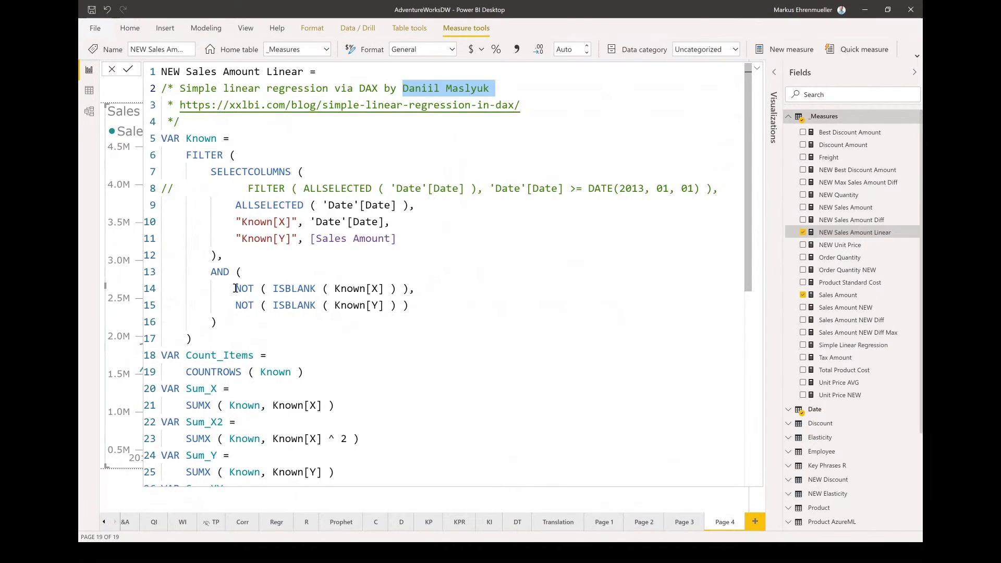
pyautogui.scroll(-7, 236, 288)
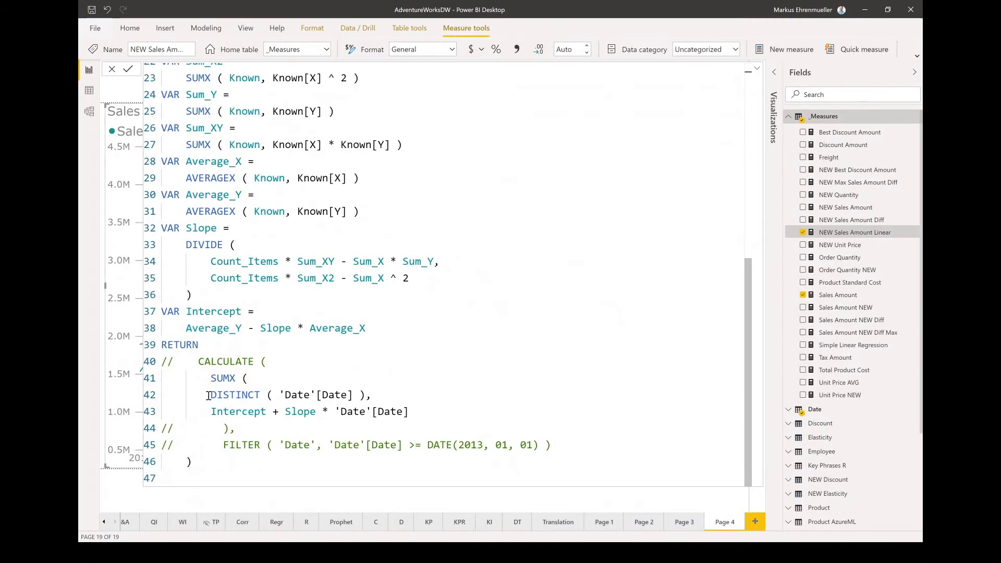
pyautogui.moveTo(209, 412); pyautogui.dragTo(267, 412)
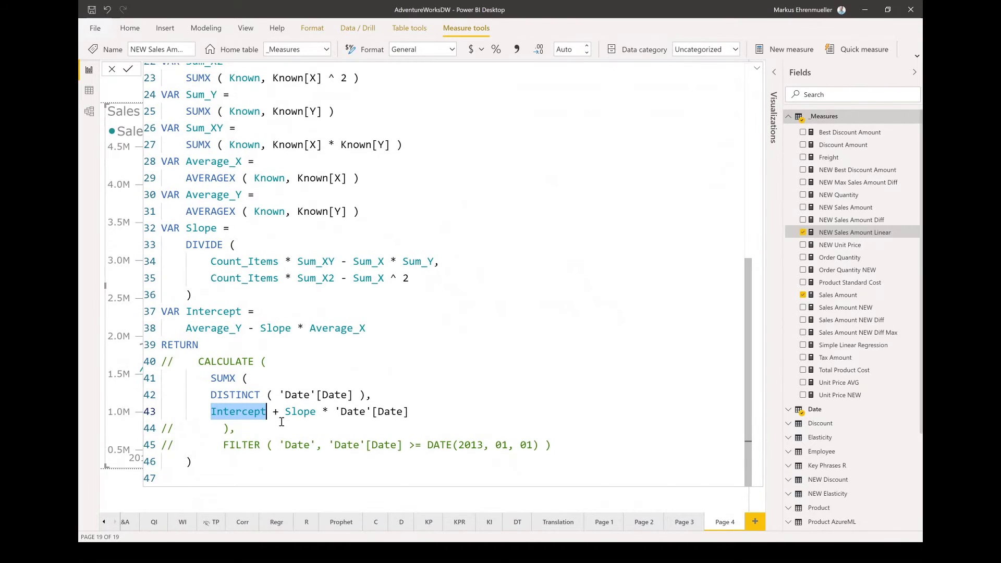
pyautogui.moveTo(285, 412); pyautogui.dragTo(416, 411)
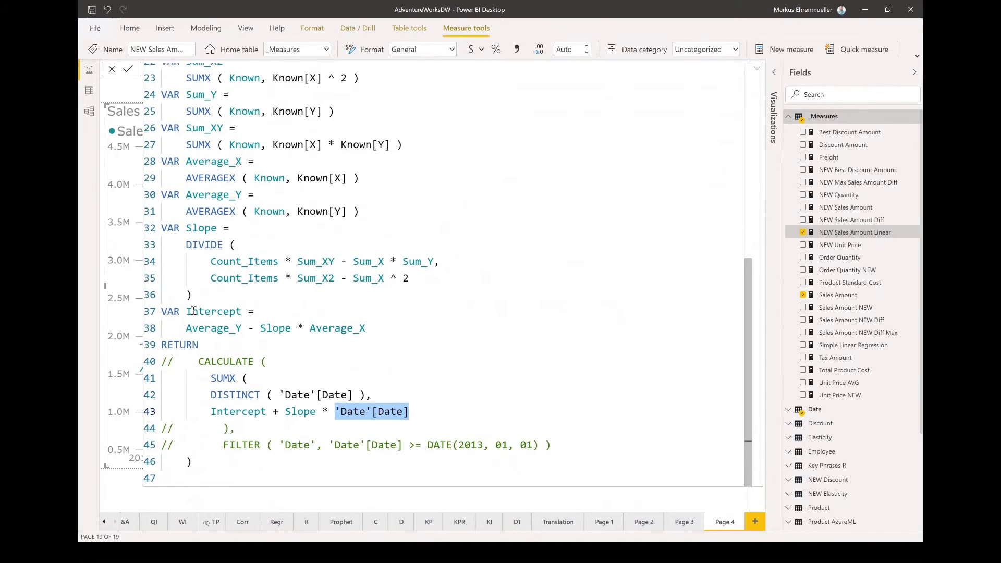
pyautogui.moveTo(186, 312); pyautogui.dragTo(242, 311)
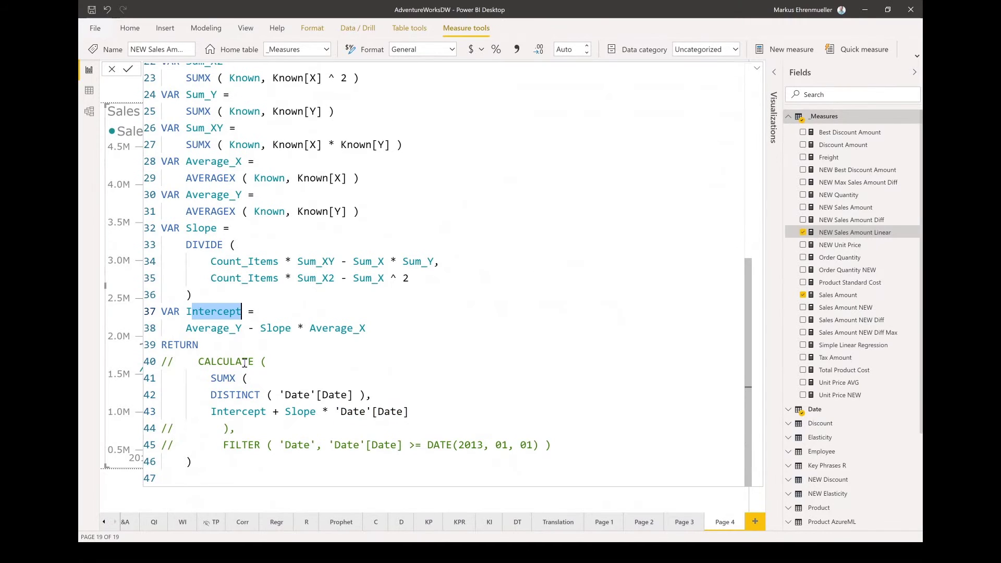
pyautogui.click(187, 327)
pyautogui.moveTo(186, 328); pyautogui.dragTo(399, 328)
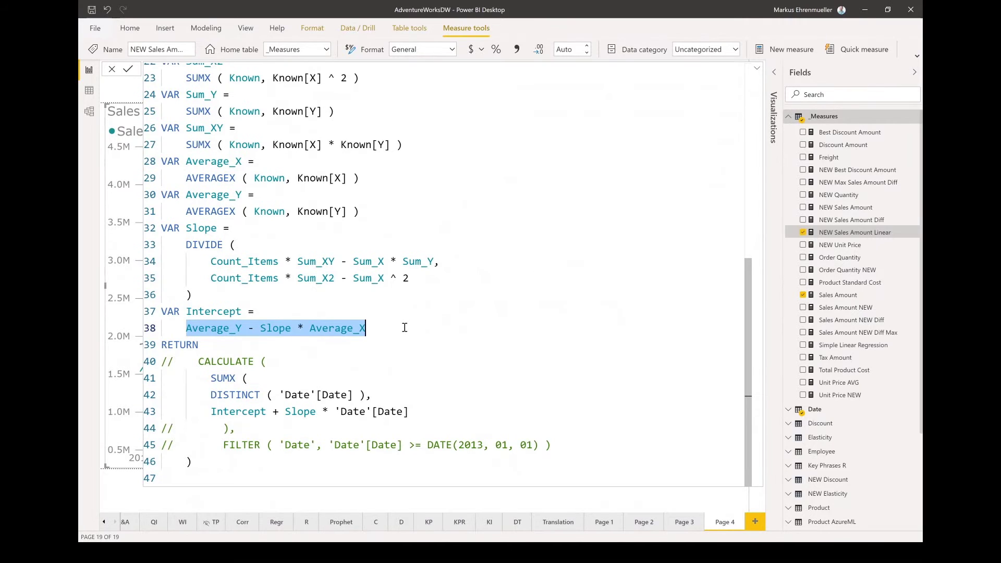
pyautogui.doubleClick(272, 330)
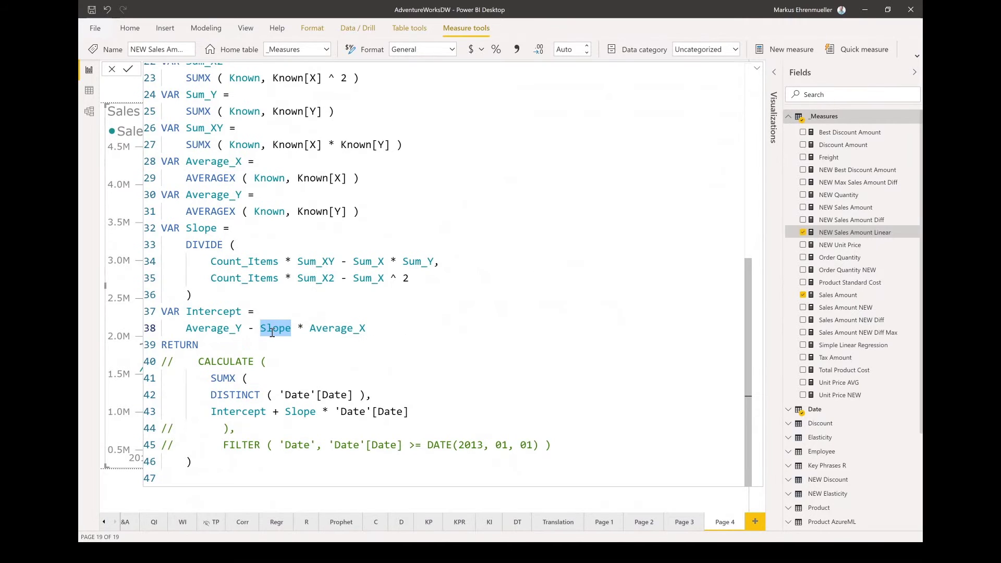
pyautogui.doubleClick(204, 230)
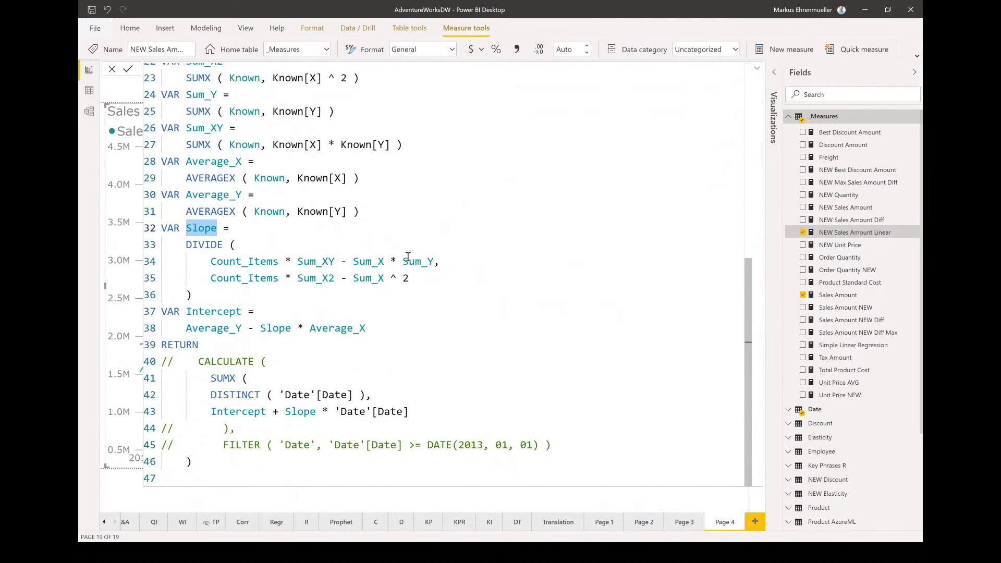
pyautogui.doubleClick(307, 260)
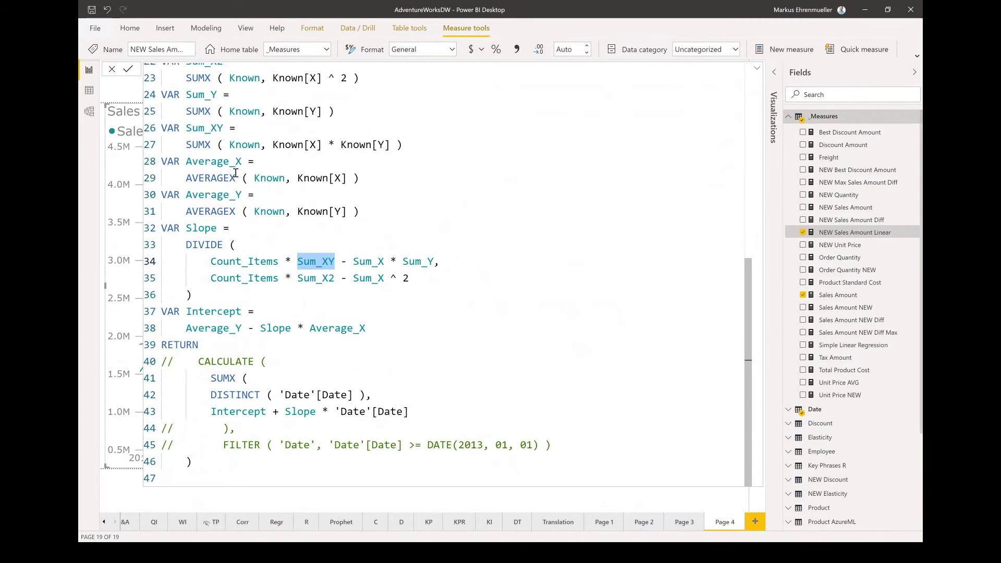
# Examine the count, sum and average variables and how the Known table takes X from 'Date'[Date] and Y from [Sales Amount].
pyautogui.scroll(2, 236, 172)
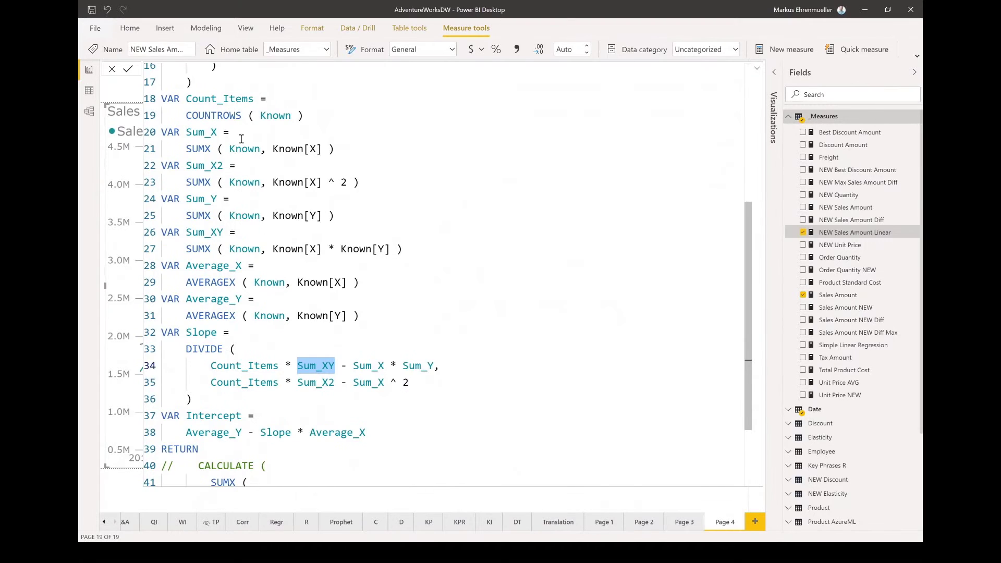
pyautogui.scroll(-1, 232, 314)
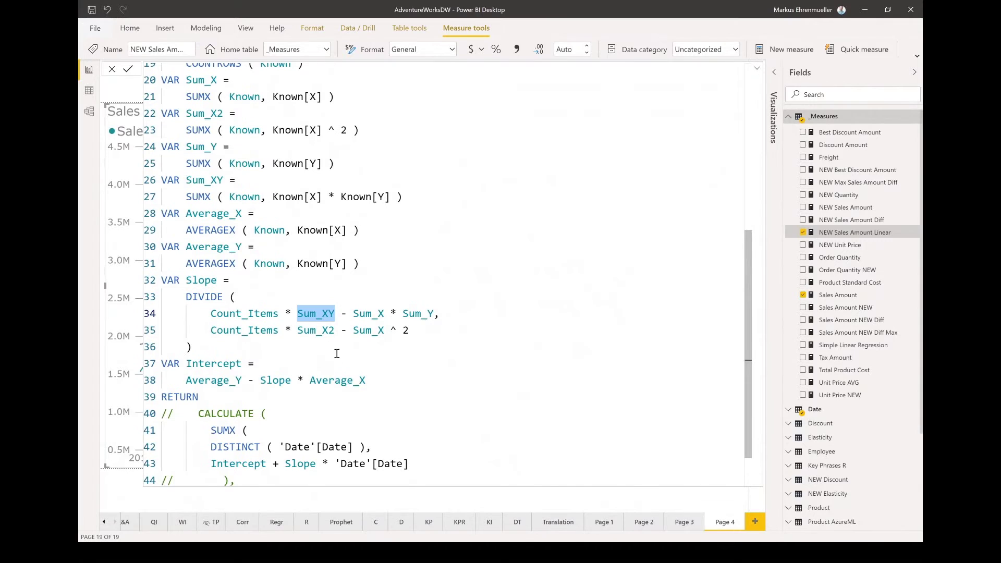
pyautogui.scroll(2, 334, 324)
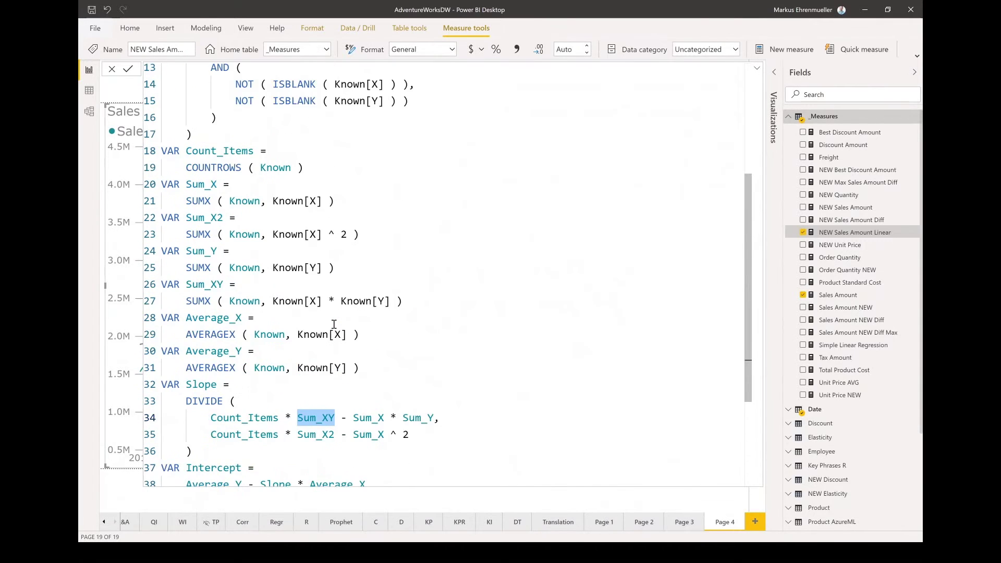
pyautogui.scroll(4, 334, 324)
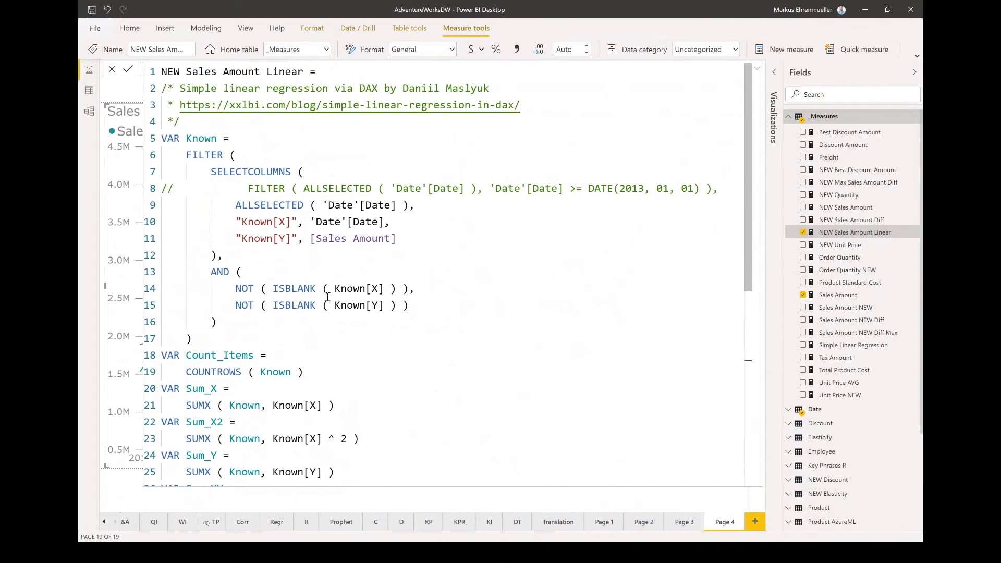
pyautogui.doubleClick(269, 372)
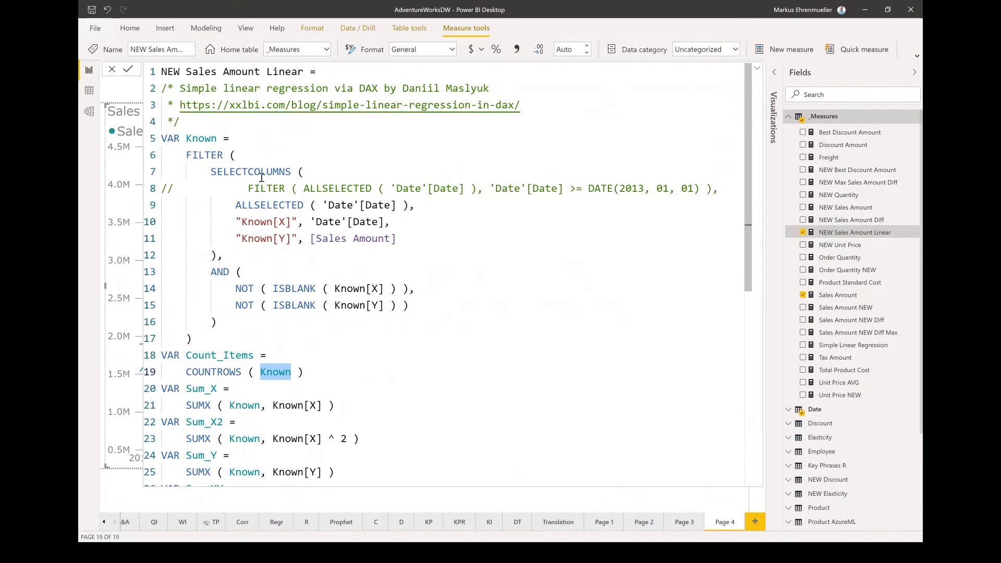
pyautogui.moveTo(244, 224); pyautogui.dragTo(269, 224)
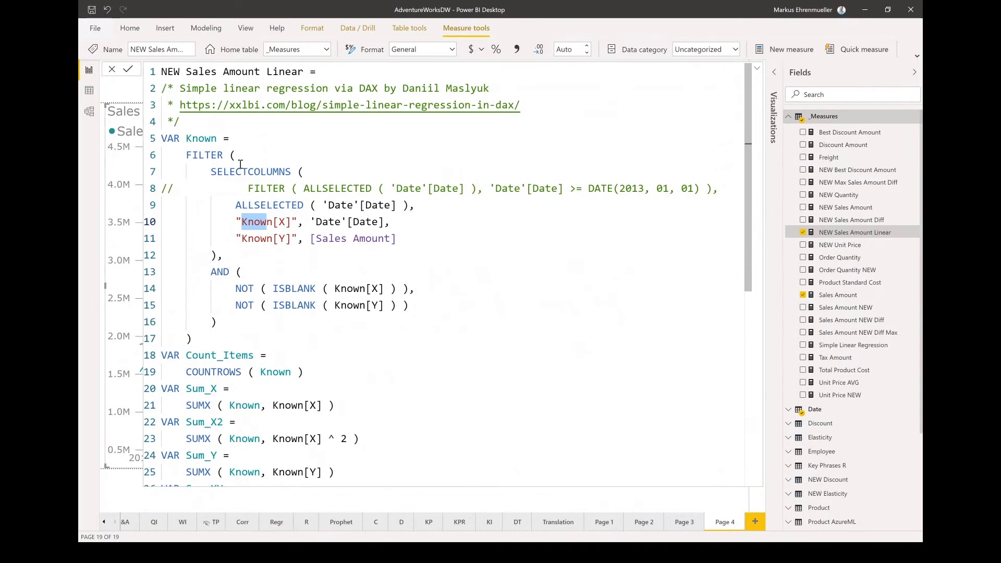
pyautogui.moveTo(211, 168); pyautogui.dragTo(296, 173)
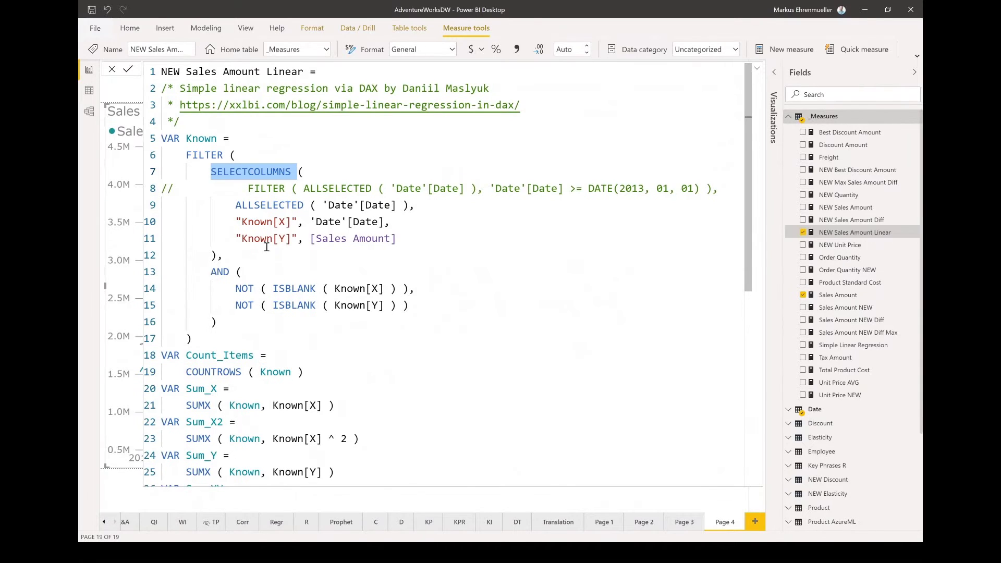
pyautogui.moveTo(312, 221); pyautogui.dragTo(385, 223)
pyautogui.click(346, 238)
pyautogui.moveTo(311, 239); pyautogui.dragTo(398, 239)
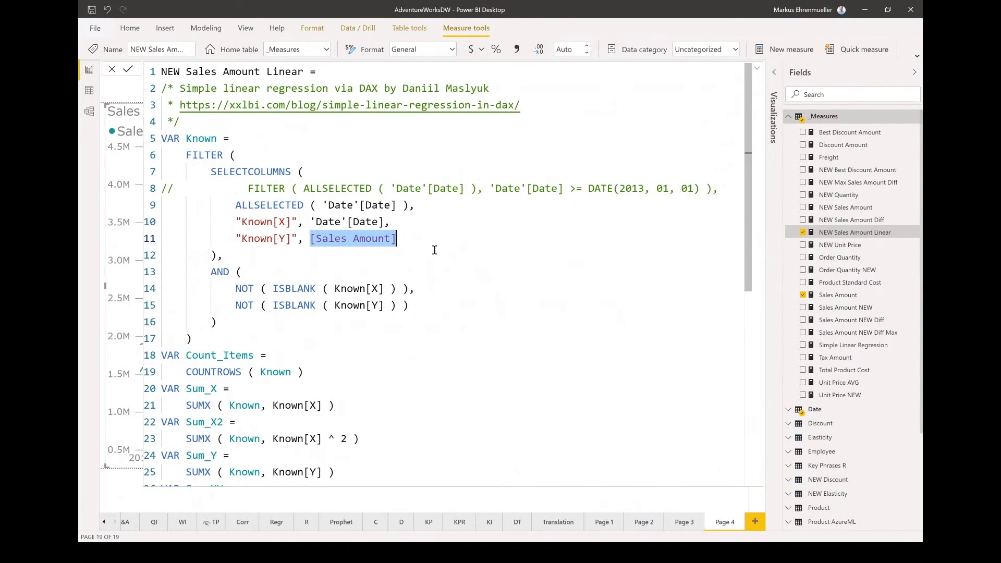
# Uncomment the CALCULATE wrapper and its FILTER on 'Date'[Date] >= DATE(2013, 01, 01) in the measure's RETURN expression.
pyautogui.scroll(-1, 435, 250)
pyautogui.scroll(-6, 434, 250)
pyautogui.click(266, 361)
pyautogui.press('Home')
pyautogui.press('Delete')
pyautogui.press('Delete')
pyautogui.press('Down')
pyautogui.press('Down')
pyautogui.press('Down')
pyautogui.press('Down')
pyautogui.press('Delete')
pyautogui.press('Delete')
pyautogui.press('Down')
pyautogui.press('Delete')
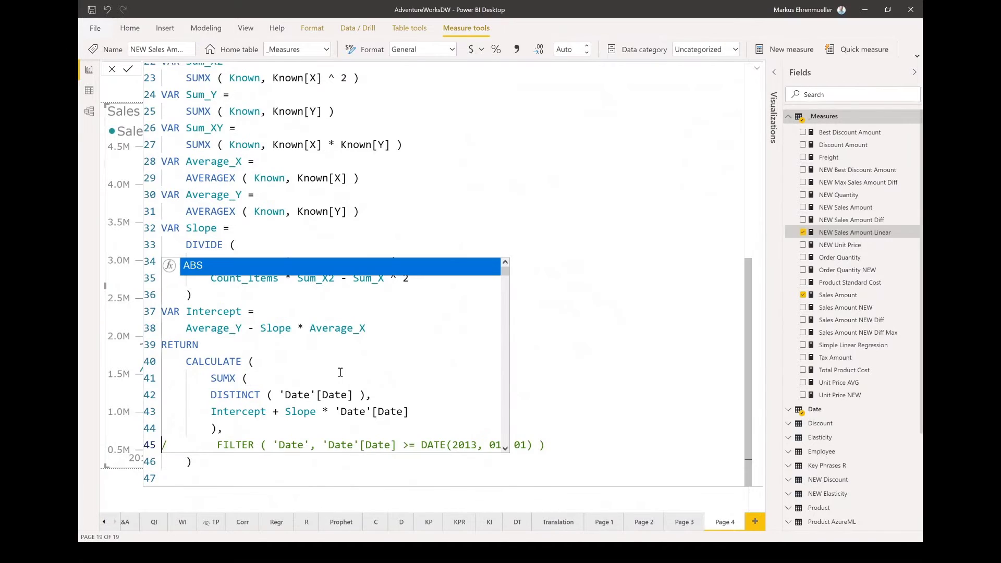
pyautogui.press('Delete')
pyautogui.click(567, 445)
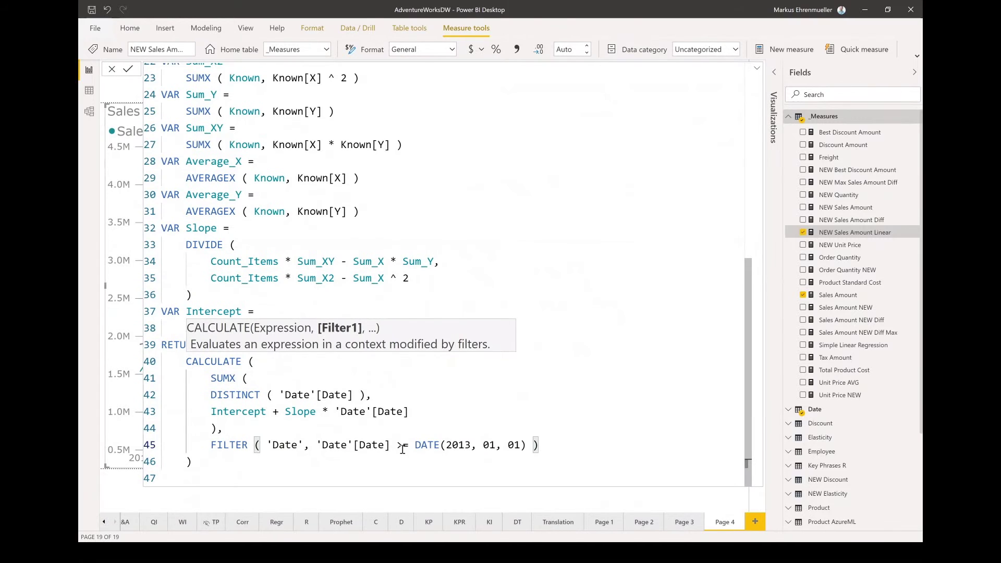
# Commit the edited NEW Sales Amount Linear formula and collapse the formula editor to reveal the chart.
pyautogui.moveTo(398, 445); pyautogui.dragTo(578, 447)
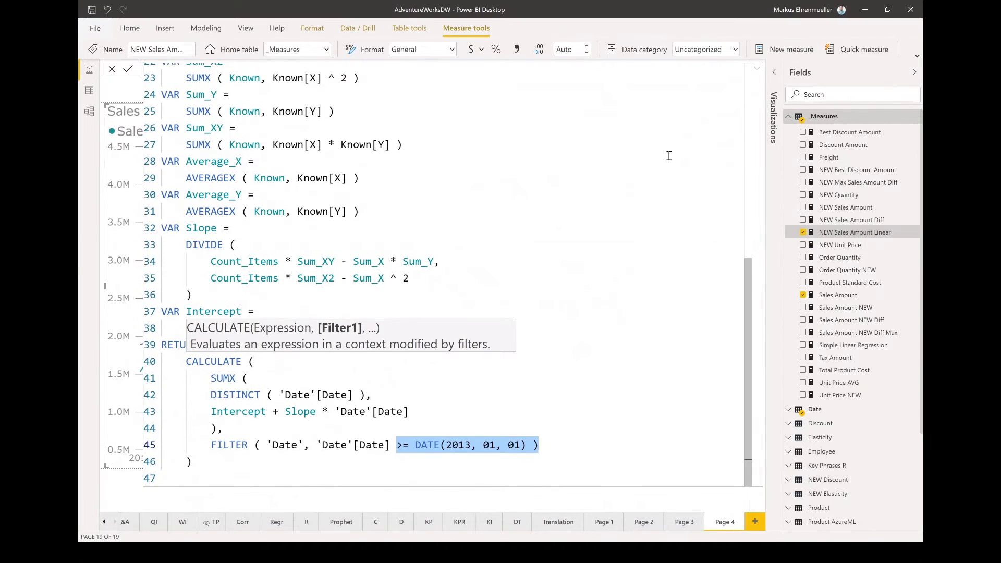
pyautogui.click(757, 69)
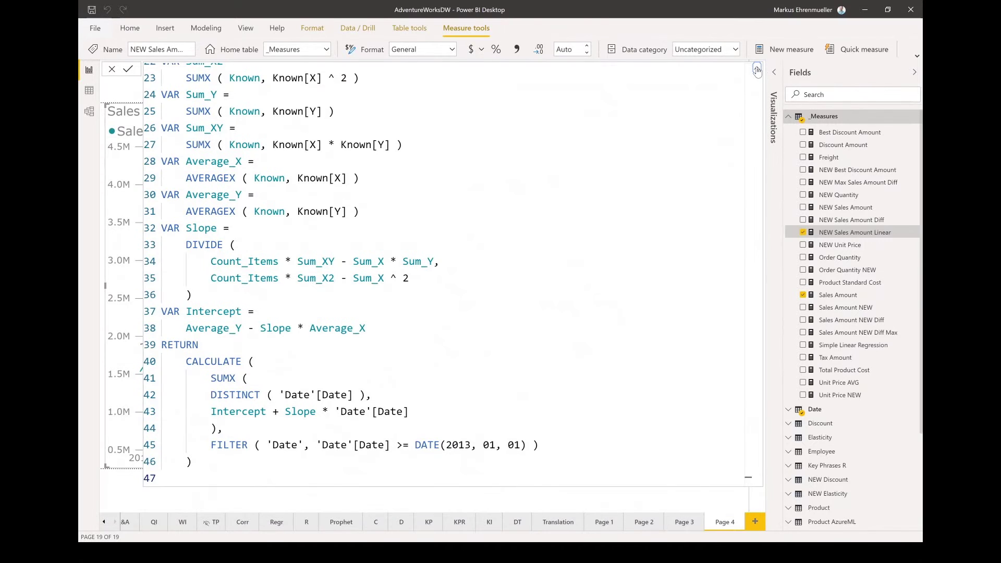
pyautogui.click(757, 70)
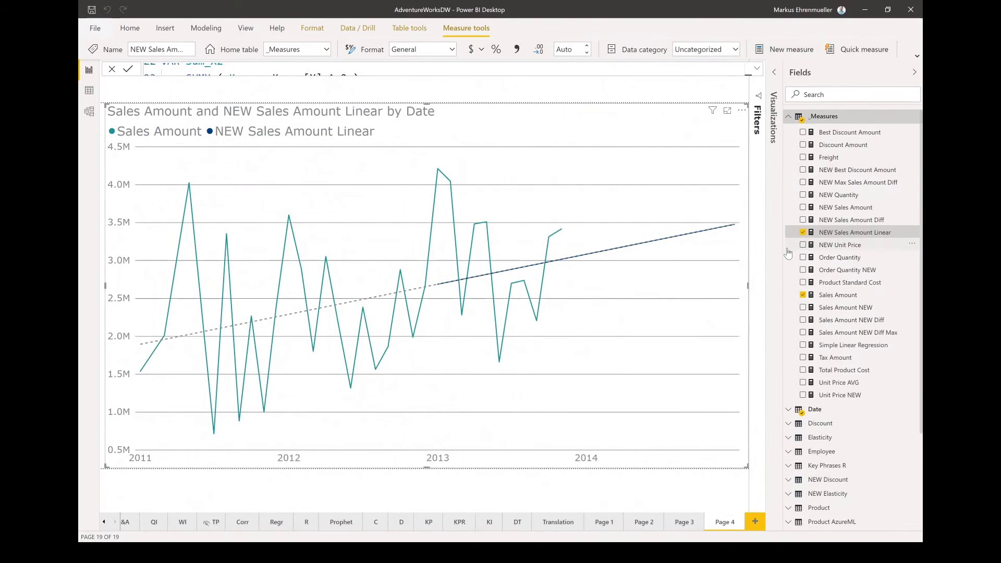
# Reopen the visualization settings and remove Trend line 1 from the sales chart.
pyautogui.click(774, 75)
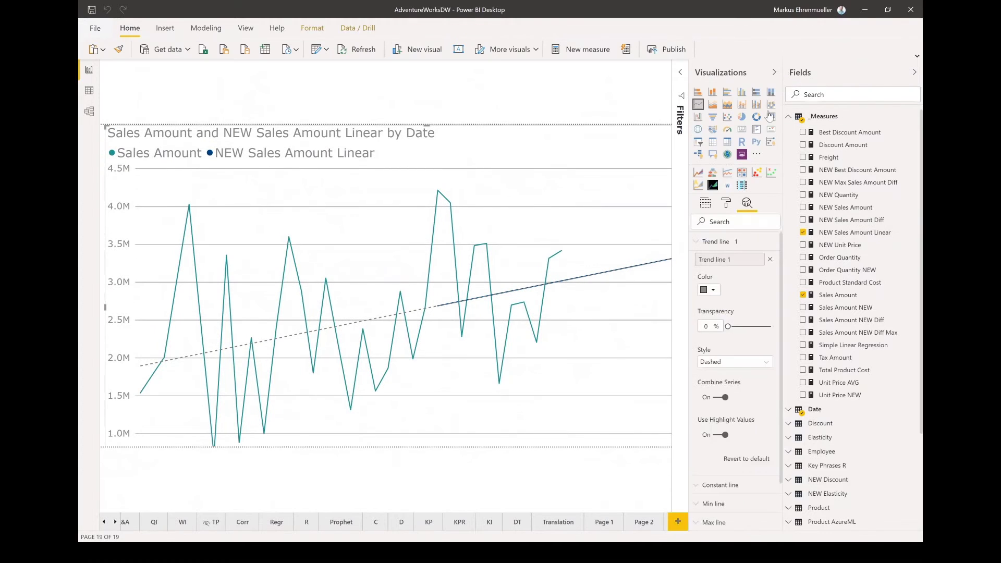
pyautogui.click(770, 260)
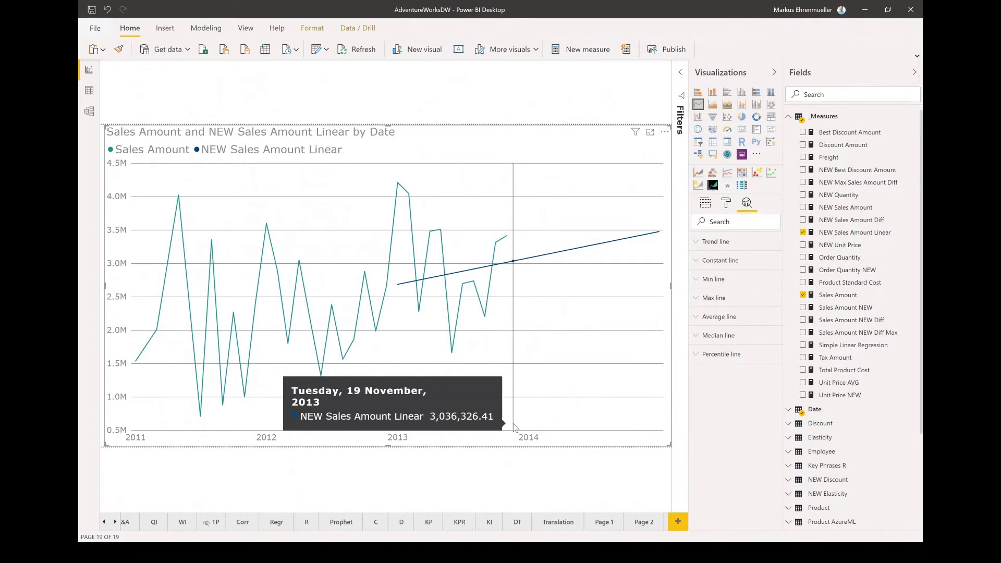
# In NEW Sales Amount Linear's Known table, uncomment the FILTER line with 'Date'[Date] >= DATE(2013, 01, 01) and comment out the plain ALLSELECTED line.
pyautogui.click(849, 238)
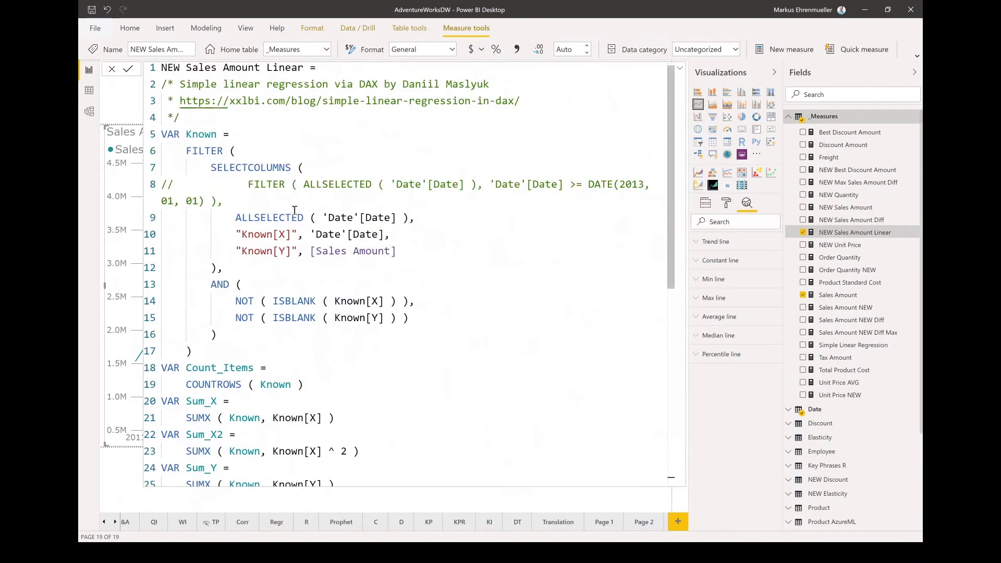
pyautogui.click(268, 167)
pyautogui.press('Down')
pyautogui.hotkey('ctrl', '/')
pyautogui.press('Down')
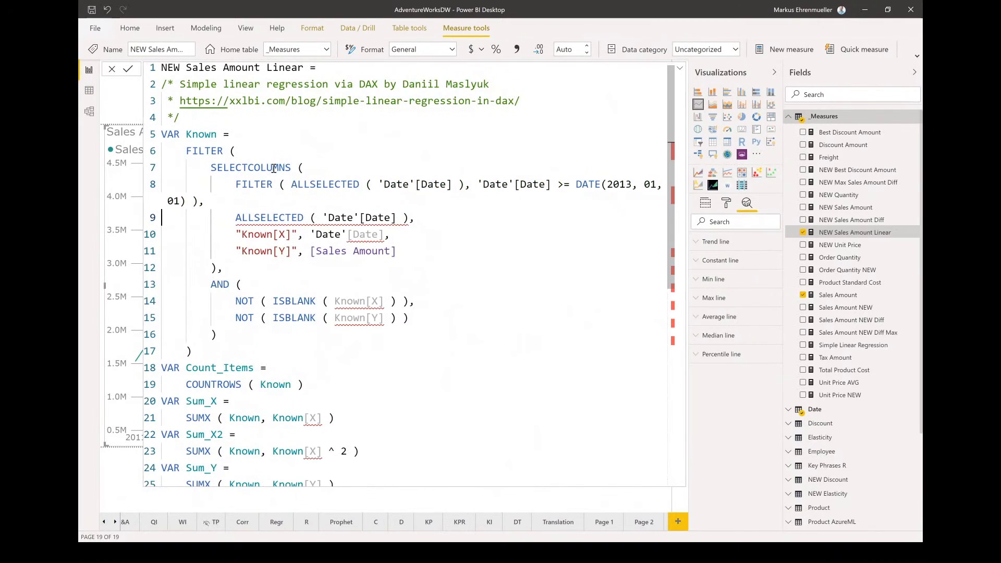
pyautogui.hotkey('ctrl', '/')
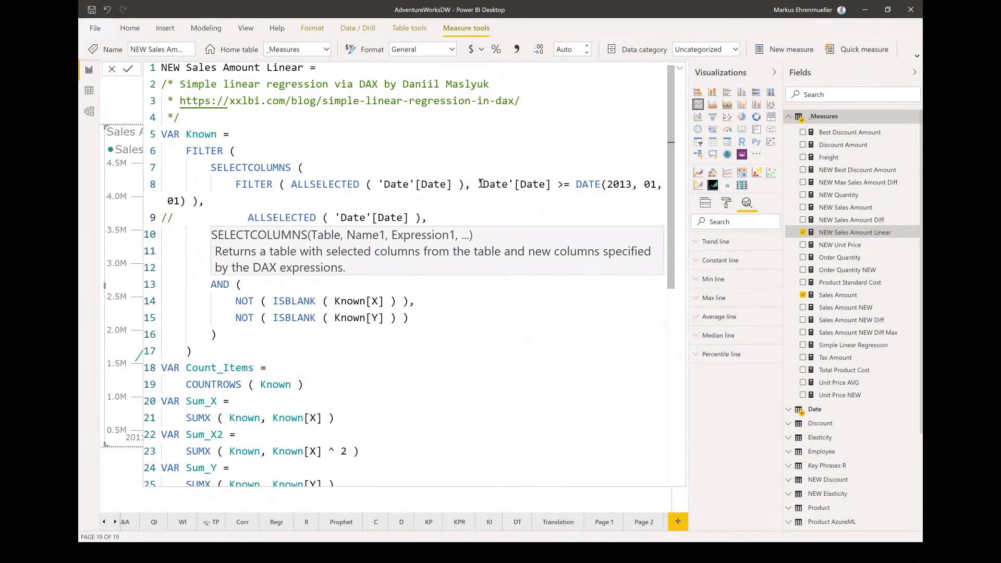
# Highlight the DATE(2013, 01, 01) condition, commit the formula, and collapse the editor to inspect the recalculated line on the chart.
pyautogui.moveTo(558, 184); pyautogui.dragTo(606, 185)
pyautogui.hotkey('shift', 'Right')
pyautogui.hotkey('shift', 'Right')
pyautogui.hotkey('shift', 'Right')
pyautogui.hotkey('shift', 'Right')
pyautogui.hotkey('shift', 'Right')
pyautogui.hotkey('shift', 'Right')
pyautogui.hotkey('shift', 'Right')
pyautogui.hotkey('shift', 'Right')
pyautogui.hotkey('shift', 'Left')
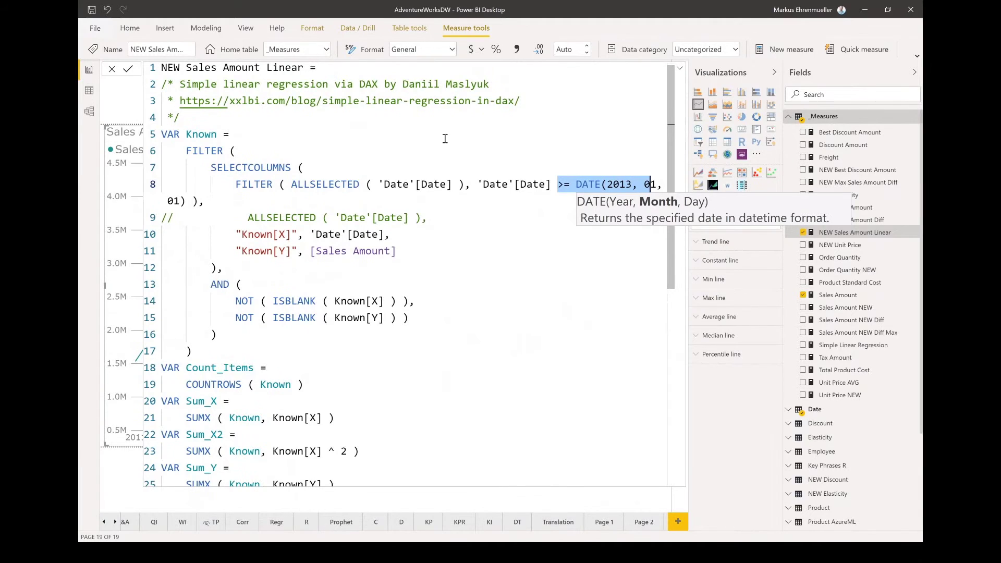
pyautogui.press('Return')
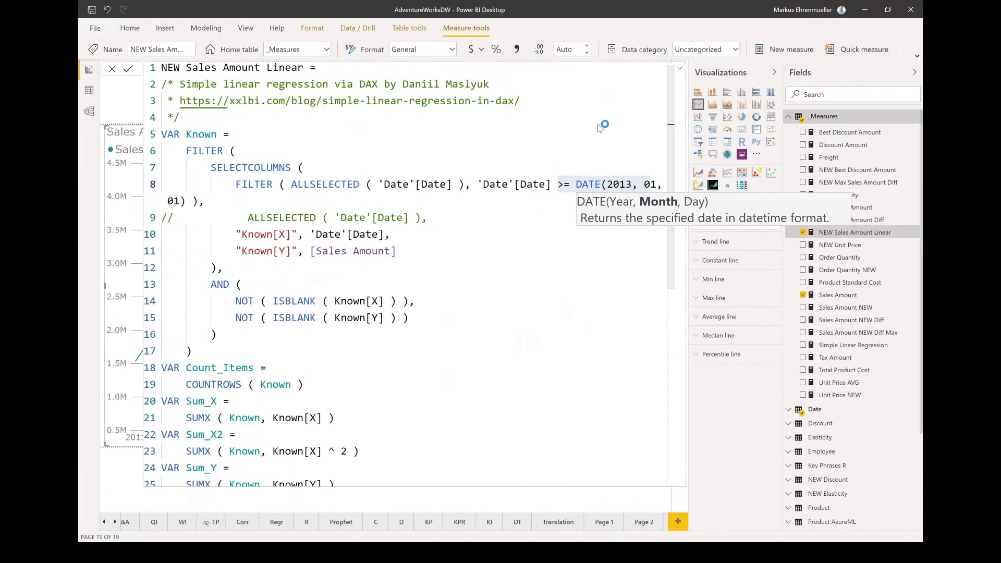
pyautogui.click(680, 69)
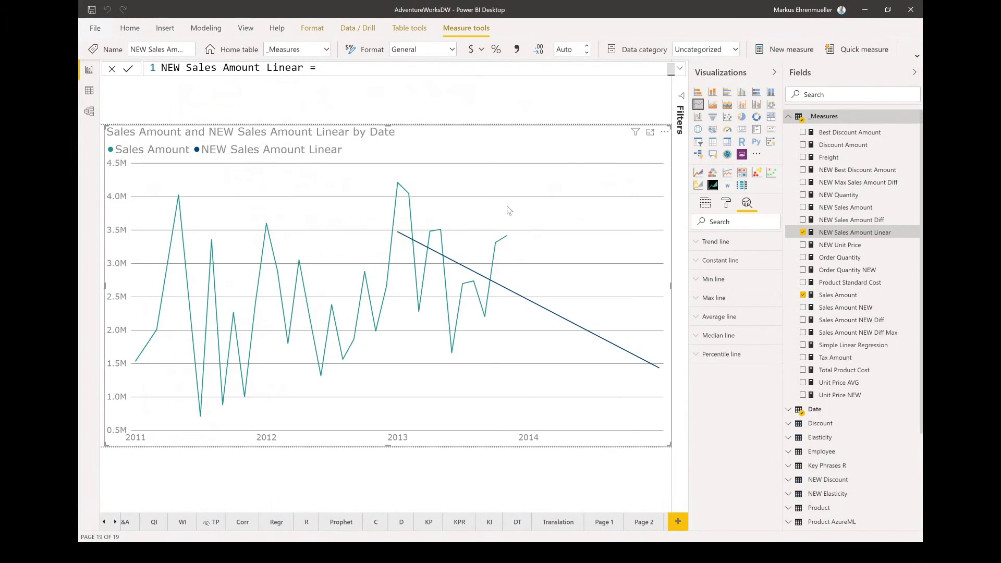
pyautogui.moveTo(448, 270)
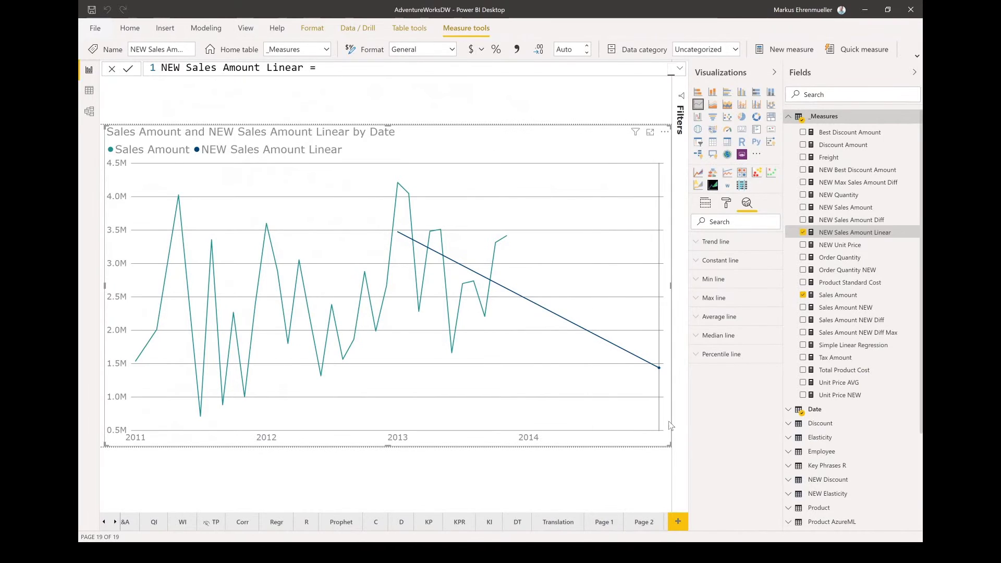
pyautogui.moveTo(511, 352)
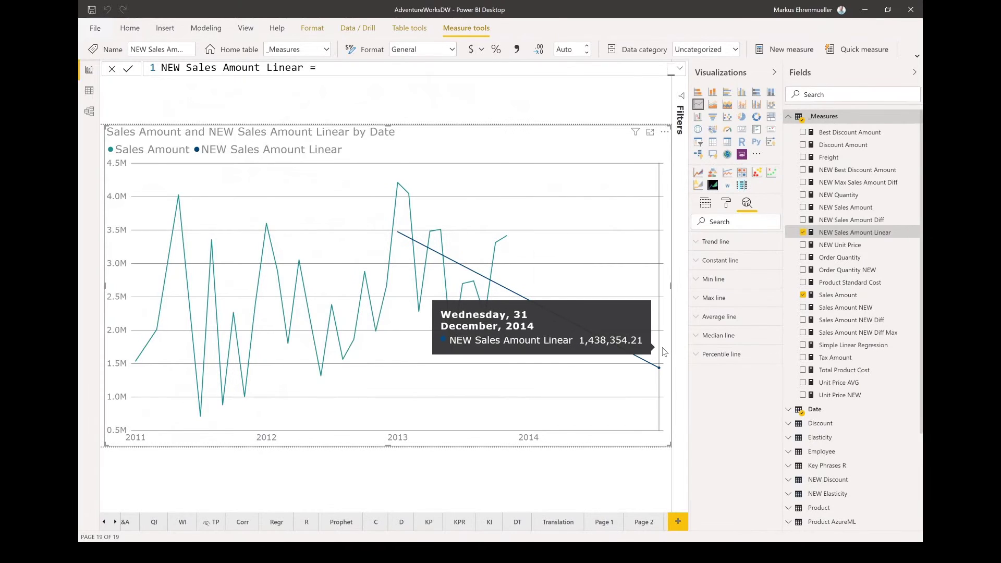
# Duplicate Page 4 and delete the newly added blank Page 5.
pyautogui.click(678, 518)
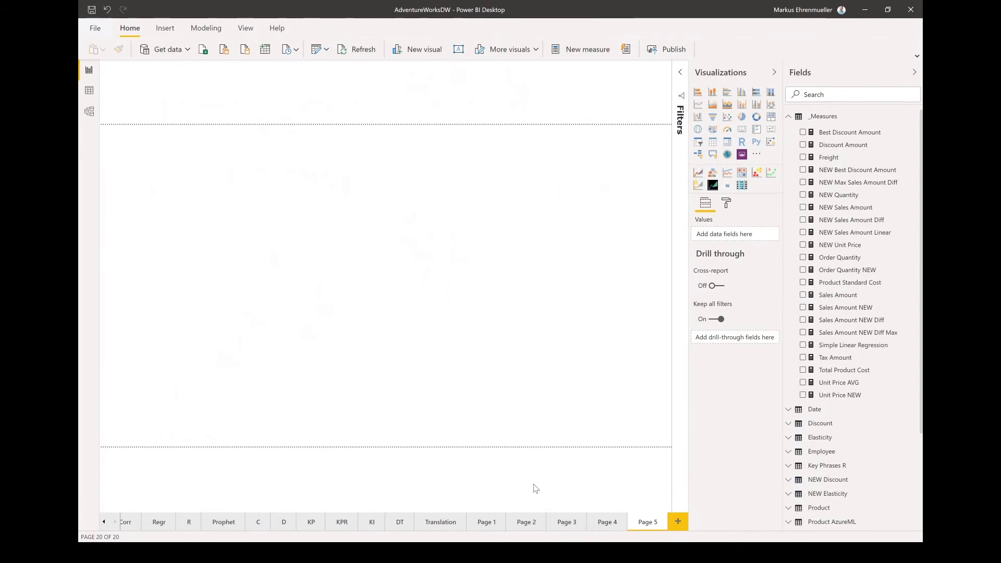
pyautogui.click(608, 523)
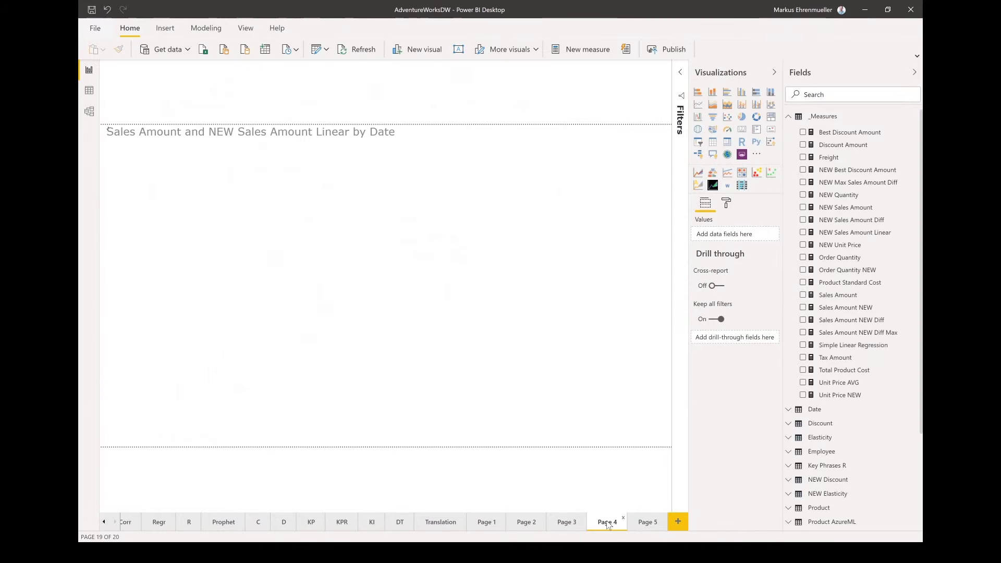
pyautogui.rightClick(607, 524)
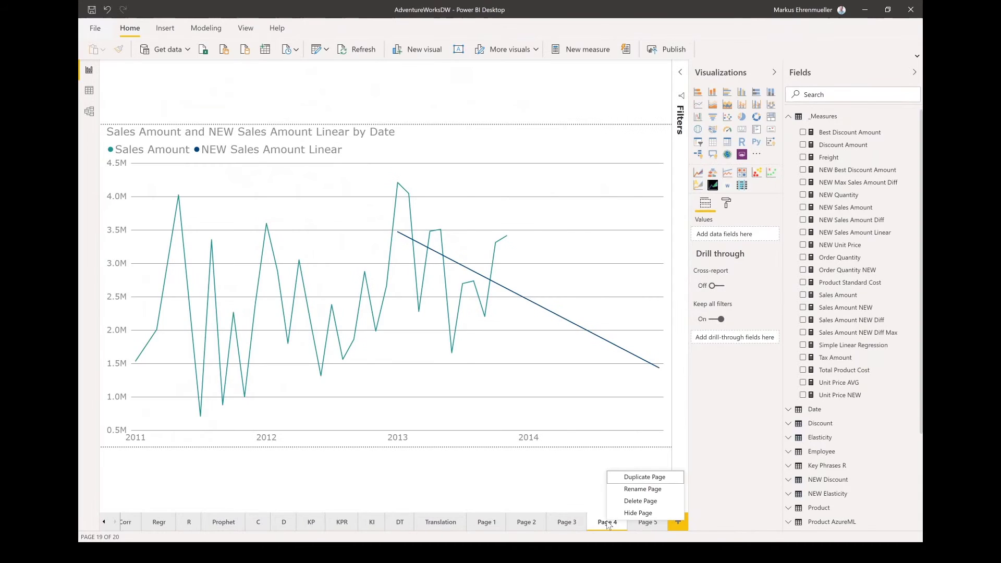
pyautogui.click(634, 477)
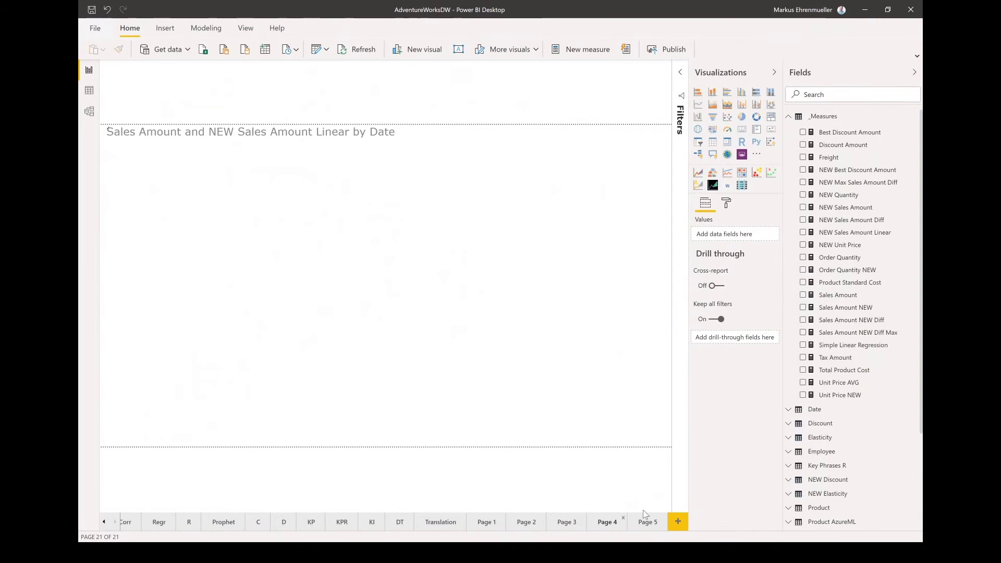
pyautogui.click(585, 518)
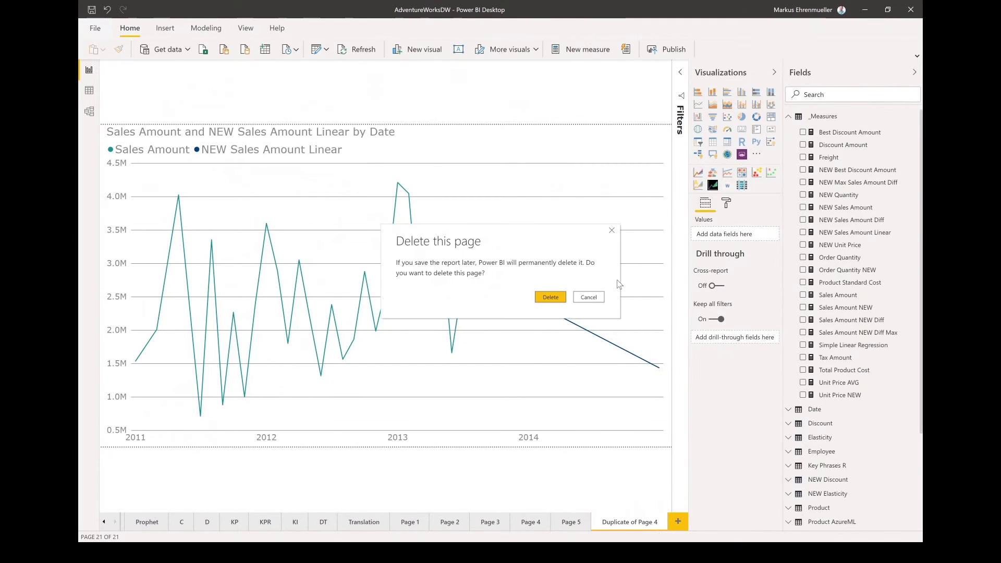
pyautogui.click(576, 298)
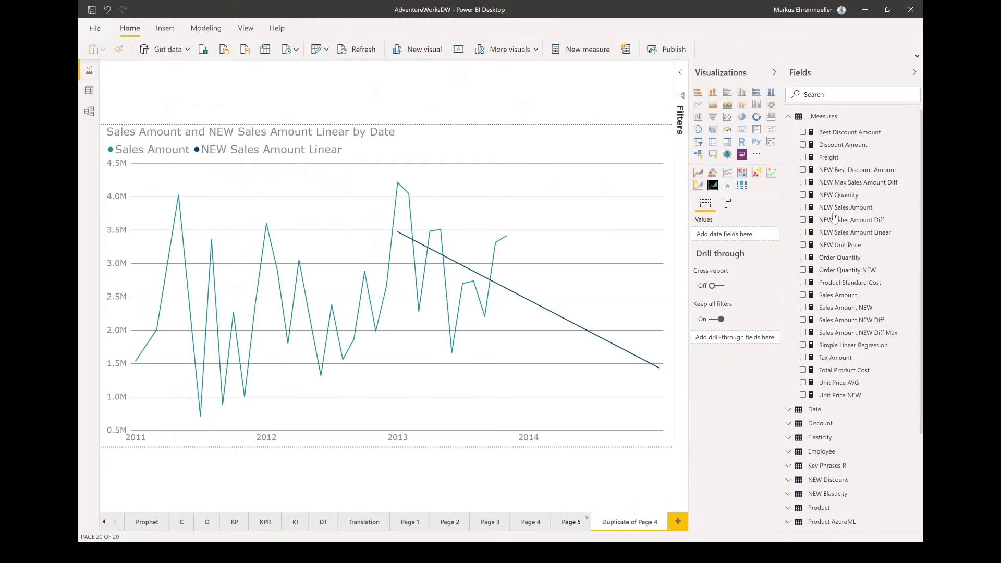
# Remove NEW Sales Amount Linear from the duplicated chart and convert the chart to an R visual.
pyautogui.click(807, 237)
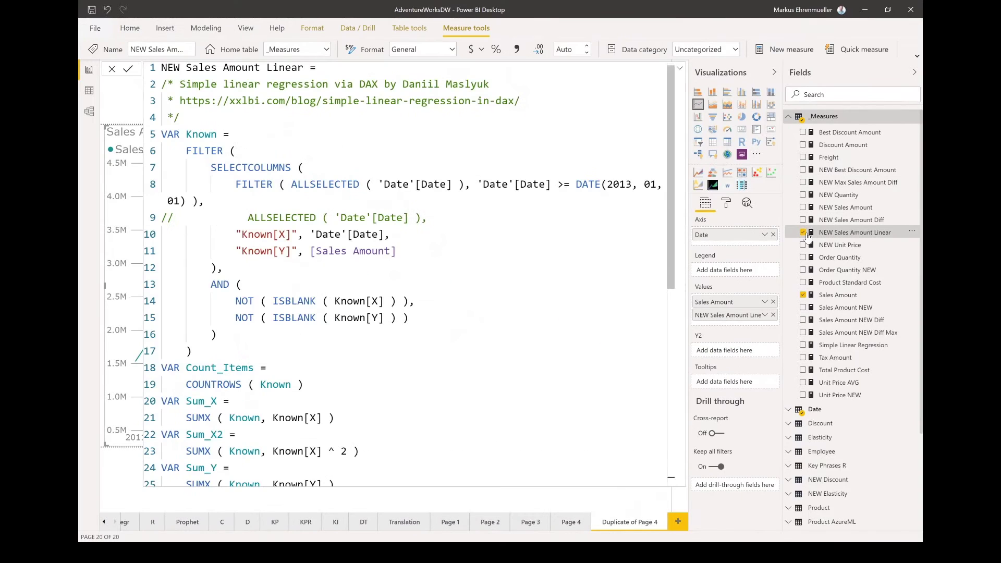
pyautogui.click(803, 233)
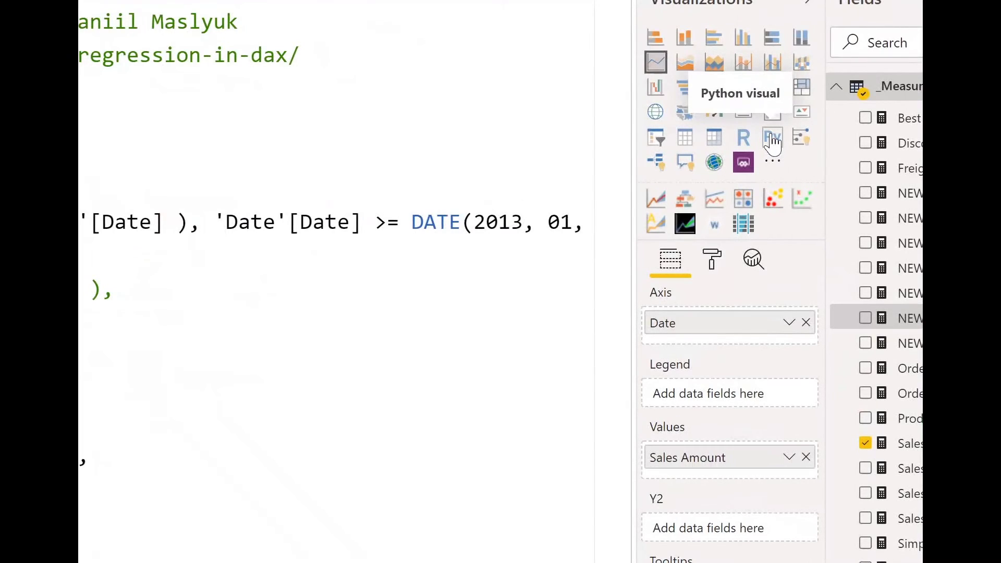
pyautogui.click(744, 138)
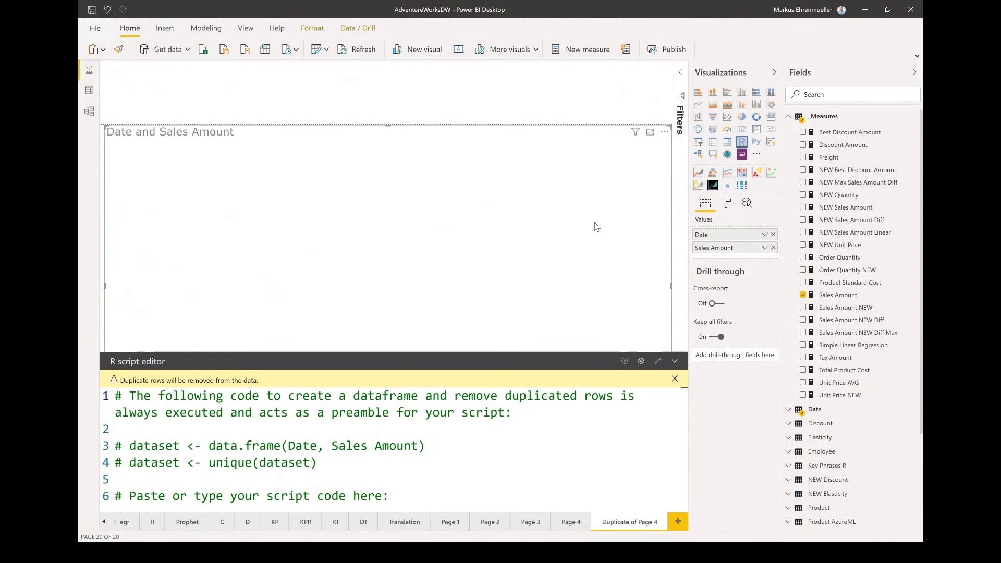
# Start a new line below the "# Paste or type your script code here:" comment in the R script editor.
pyautogui.click(465, 438)
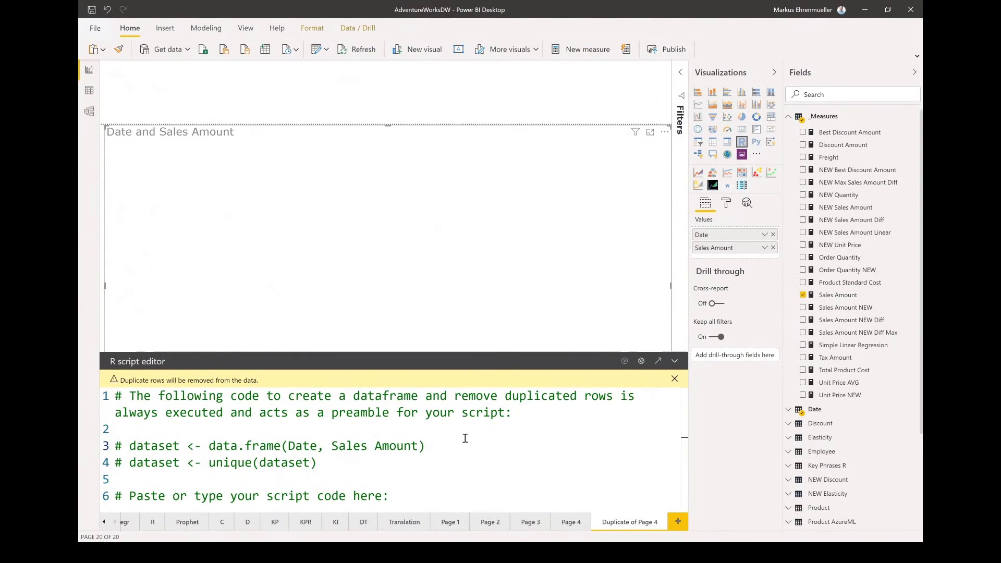
pyautogui.click(419, 497)
pyautogui.press('Return')
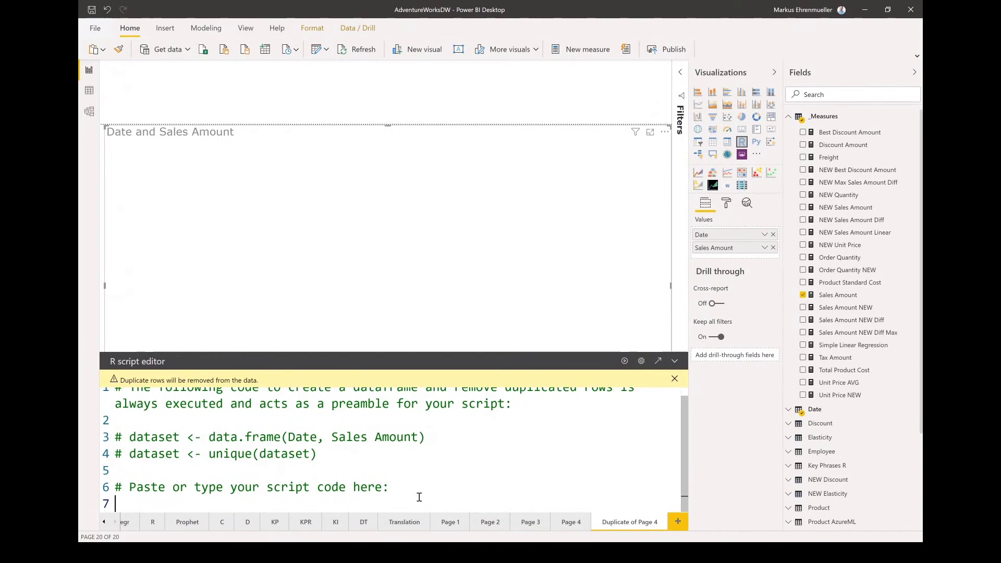
# Switch to Notepad++ and copy the storybook text from the "# regression" comment through the end of the Prophet script's labs call.
pyautogui.hotkey('alt', 'Tab')
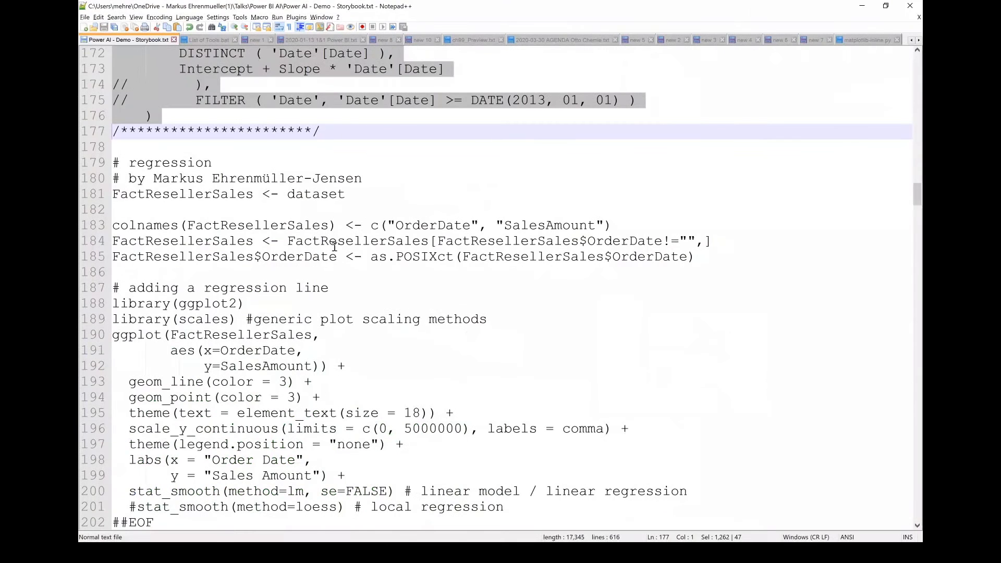
pyautogui.click(286, 164)
pyautogui.hotkey('shift', 'pagedown')
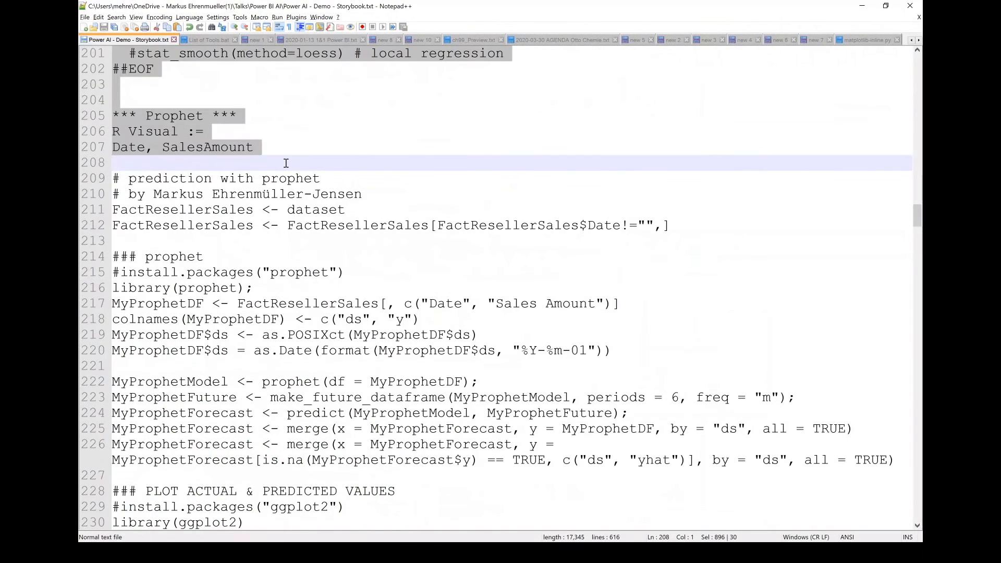
pyautogui.hotkey('shift', 'pagedown')
pyautogui.hotkey('shift', 'Down')
pyautogui.hotkey('shift', 'Down')
pyautogui.hotkey('shift', 'Down')
pyautogui.hotkey('shift', 'Down')
pyautogui.hotkey('shift', 'Down')
pyautogui.hotkey('shift', 'Down')
pyautogui.hotkey('shift', 'Down')
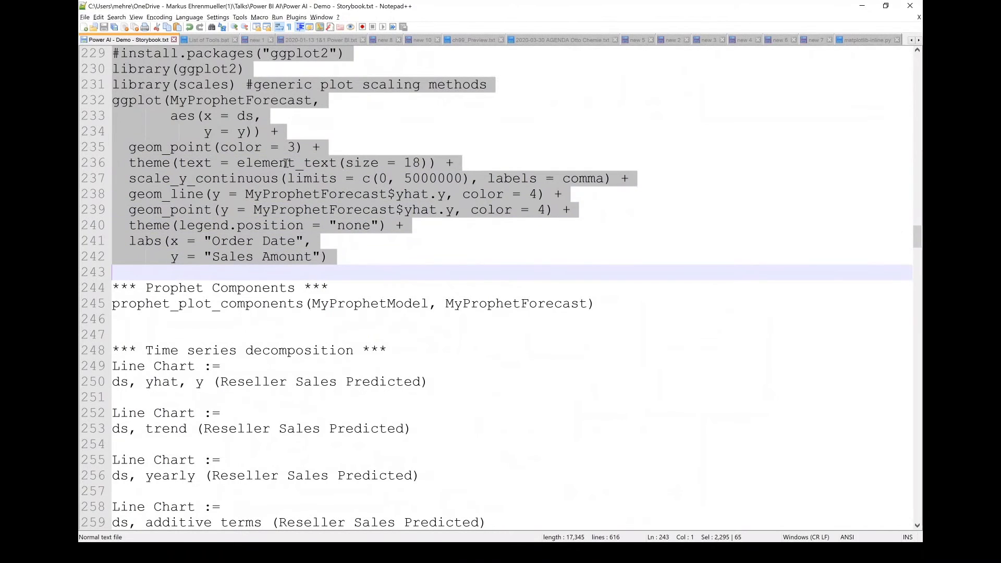
# Switch back to Power BI, paste the copied code into the R script editor and run the script.
pyautogui.hotkey('alt', 'Tab')
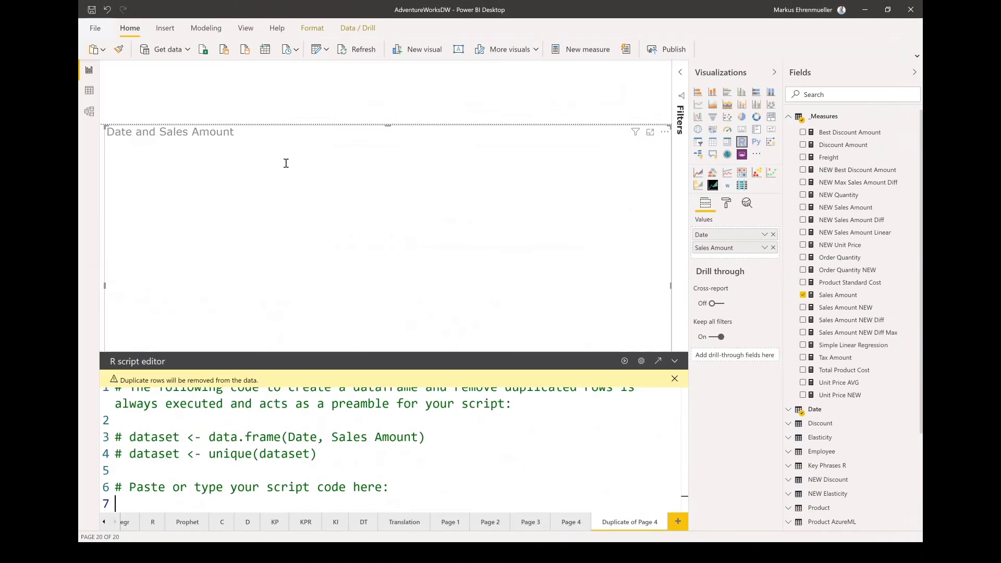
pyautogui.click(158, 510)
pyautogui.hotkey('ctrl', 'v')
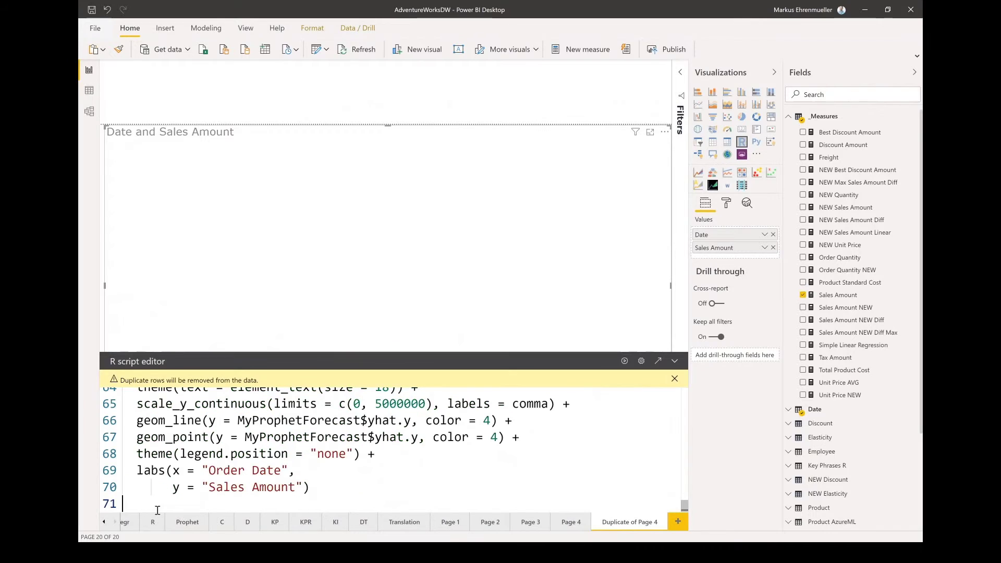
pyautogui.click(625, 362)
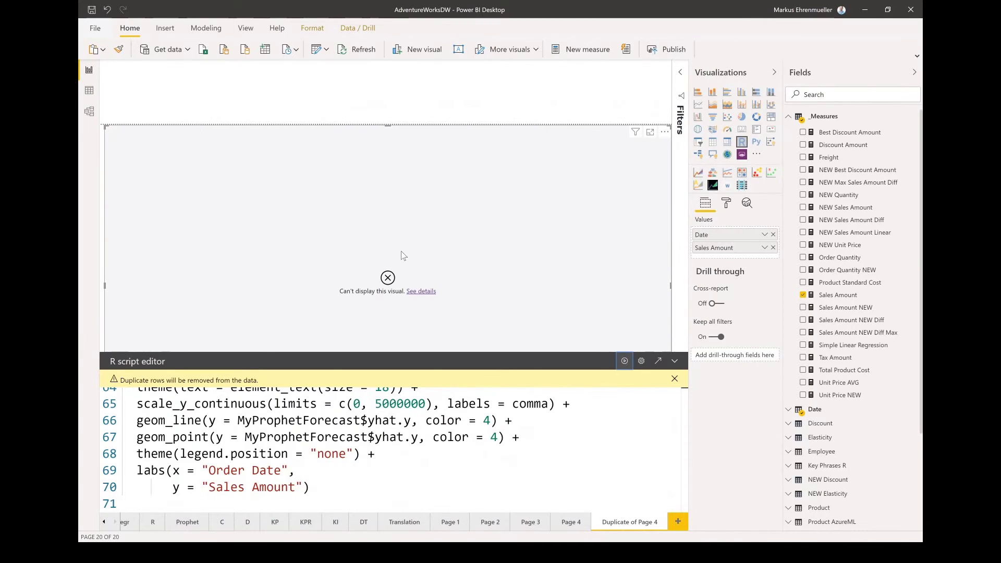
# Read the visual's R script error details and check the pasted script from the regression code down to the Prophet section.
pyautogui.click(423, 291)
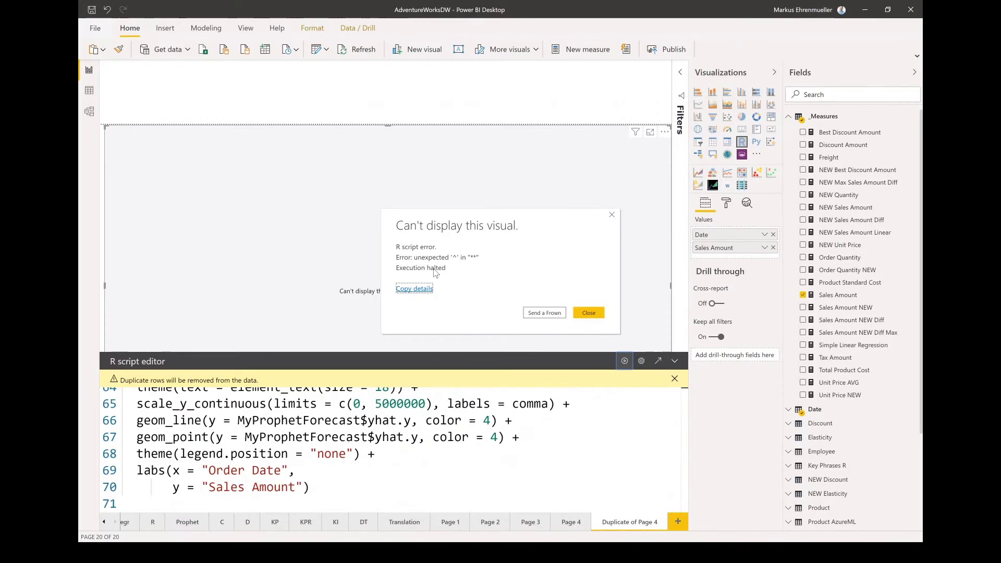
pyautogui.click(592, 314)
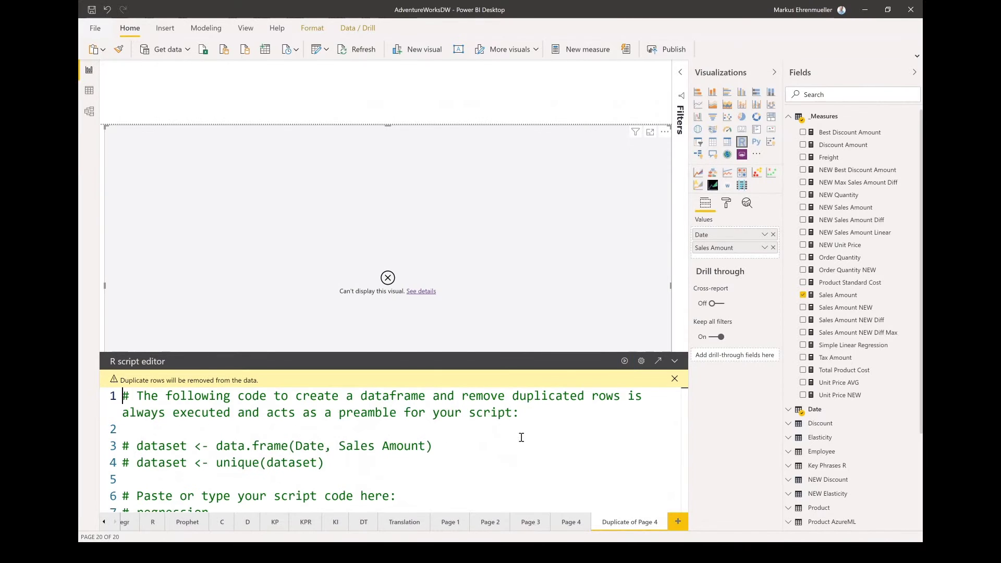
pyautogui.scroll(-4, 522, 436)
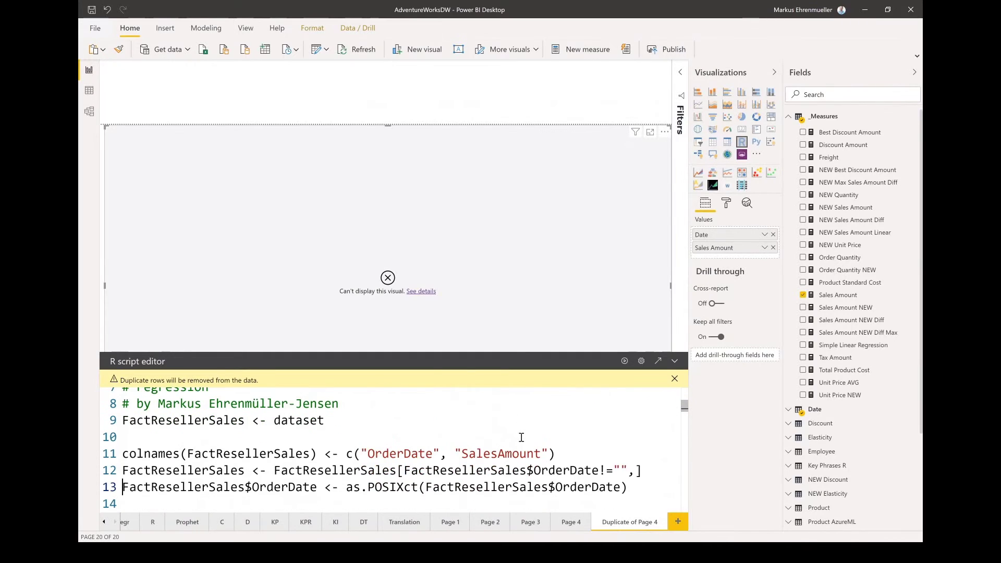
pyautogui.scroll(-3, 521, 436)
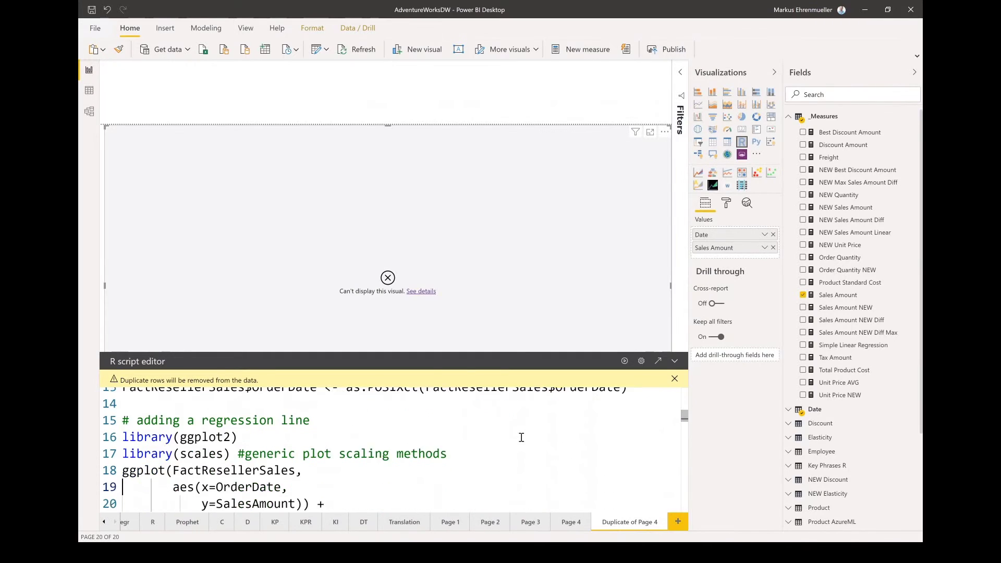
pyautogui.scroll(-5, 521, 437)
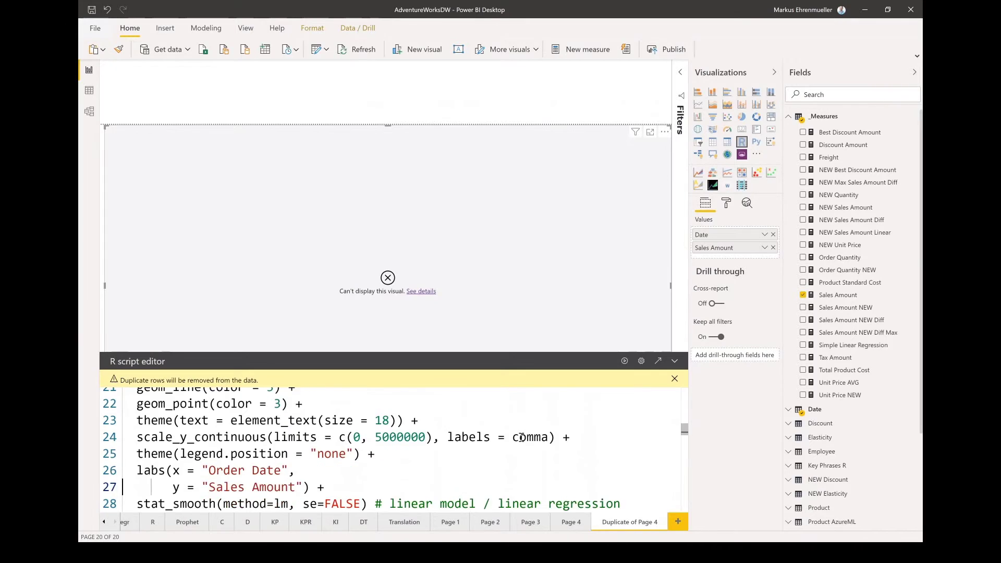
pyautogui.press('Down')
pyautogui.press('Down')
pyautogui.press('Down')
pyautogui.press('Down')
pyautogui.press('Up')
pyautogui.press('Up')
pyautogui.press('Up')
pyautogui.press('Up')
pyautogui.press('Up')
pyautogui.press('Up')
pyautogui.press('Up')
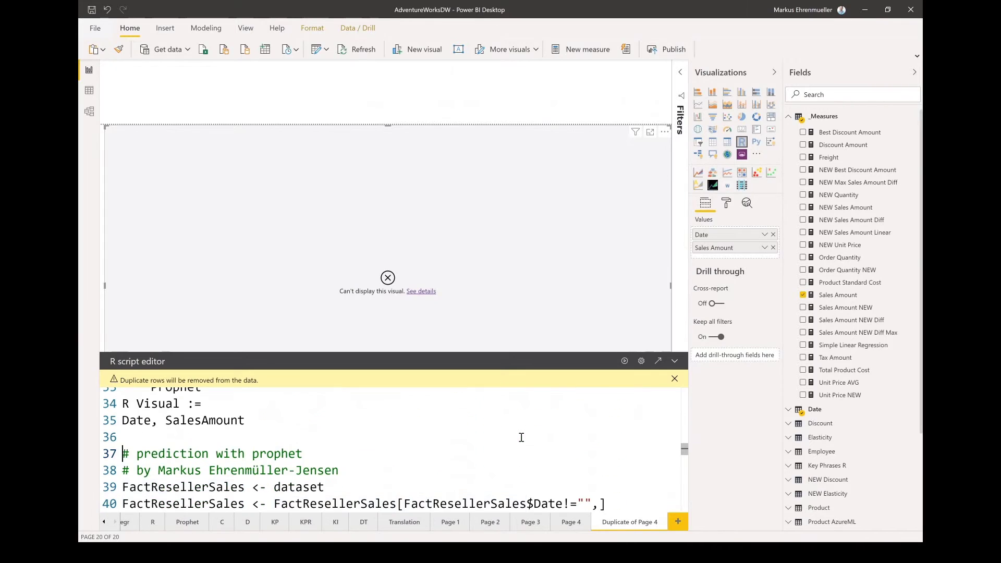
pyautogui.press('Down')
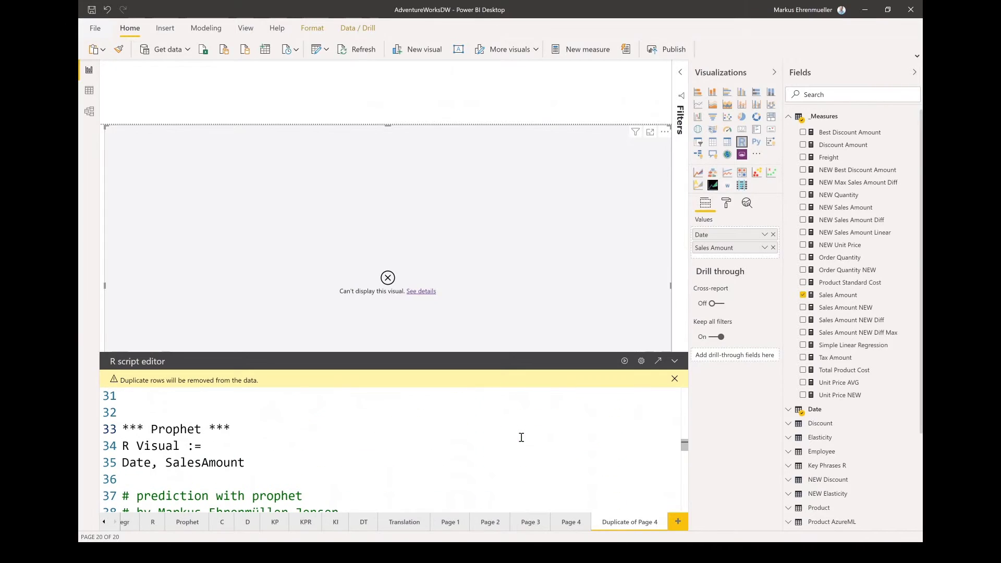
# Delete the Prophet section below the ##EOF marker from the R script, keeping only the regression code.
pyautogui.hotkey('ctrl', 'a')
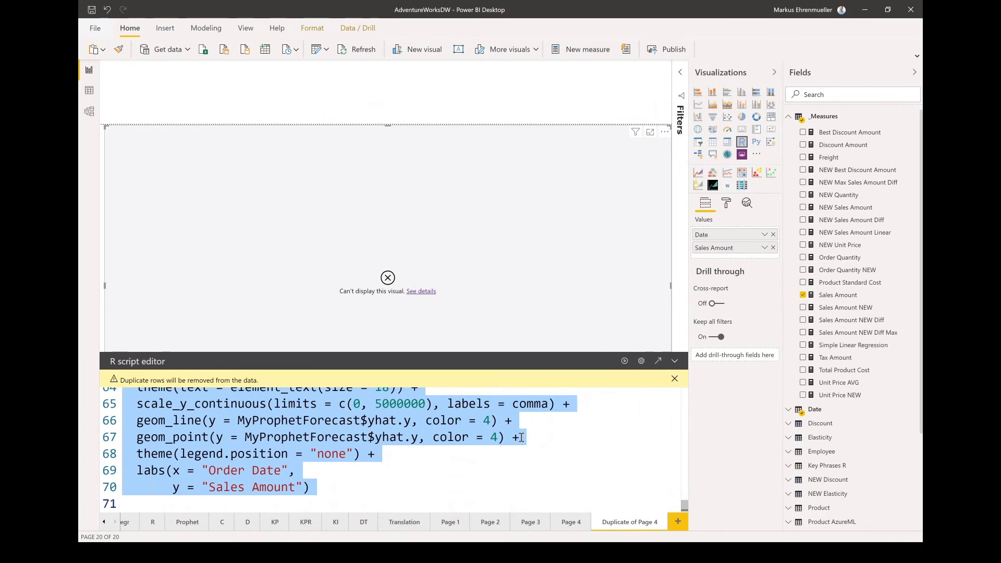
pyautogui.hotkey('ctrl', 'v')
pyautogui.press('Up')
pyautogui.press('Up')
pyautogui.press('Up')
pyautogui.press('Up')
pyautogui.press('Up')
pyautogui.press('Up')
pyautogui.press('Up')
pyautogui.press('Up')
pyautogui.press('Up')
pyautogui.press('Up')
pyautogui.press('Up')
pyautogui.press('Up')
pyautogui.press('Up')
pyautogui.press('Up')
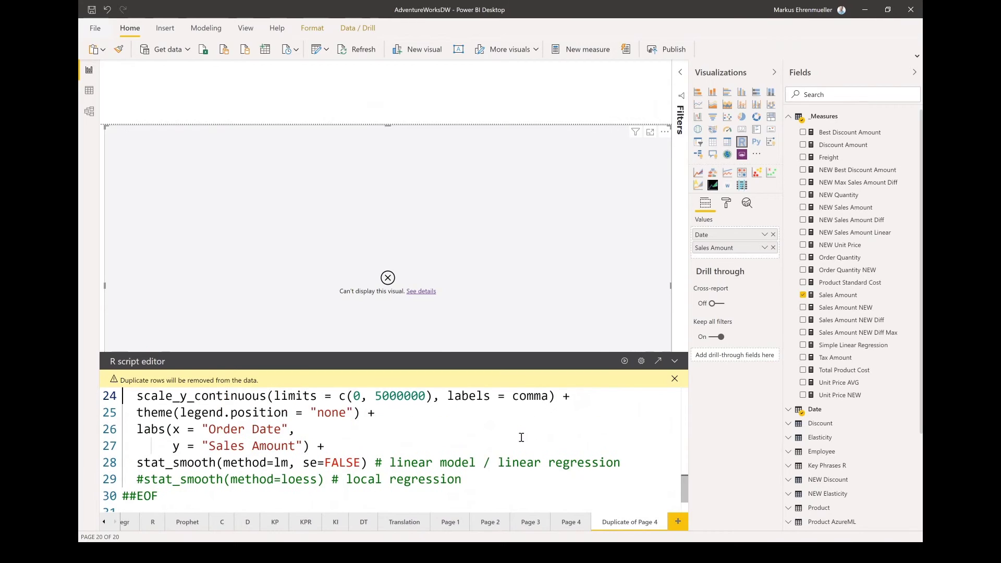
pyautogui.press('Up')
pyautogui.press('Up')
pyautogui.press('Up')
pyautogui.press('Up')
pyautogui.press('Up')
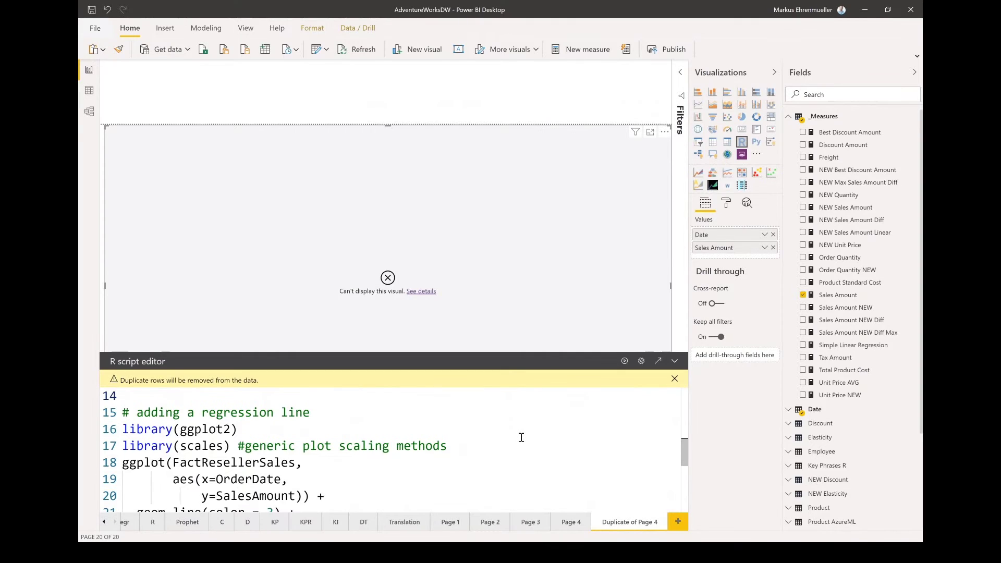
# Run the shortened R script, view the full regression plot with the script editor collapsed, and expand the editor again.
pyautogui.click(624, 362)
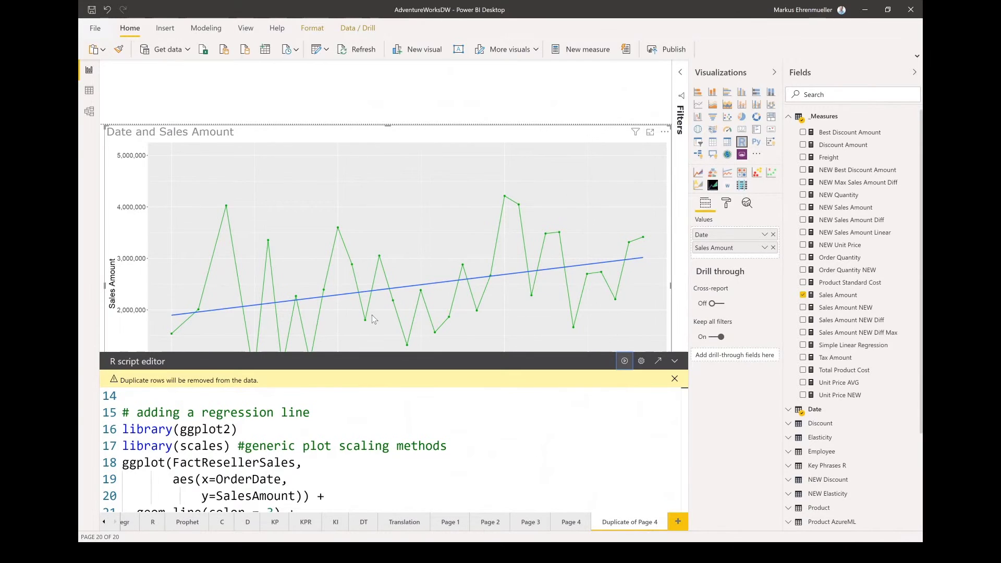
pyautogui.click(673, 364)
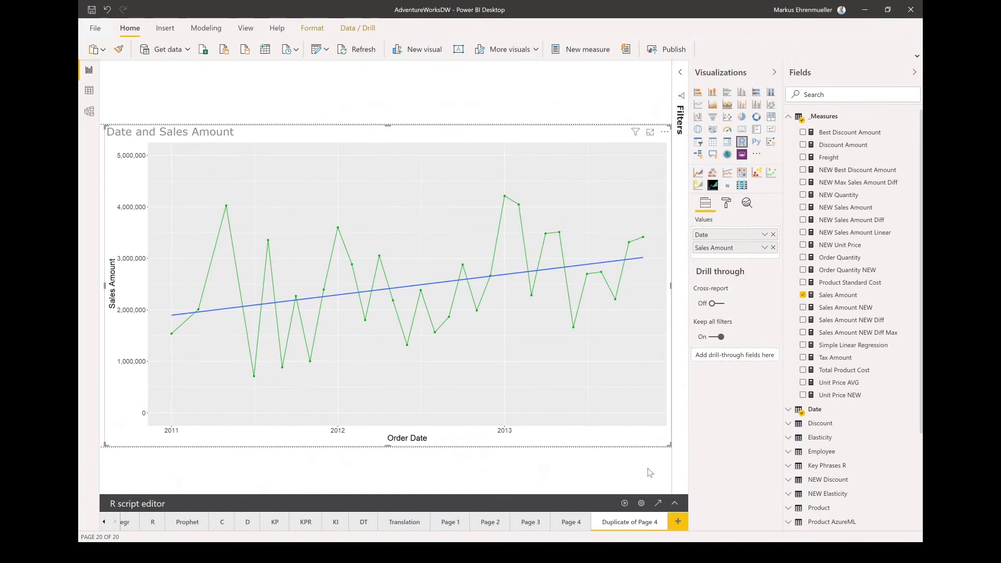
pyautogui.click(674, 504)
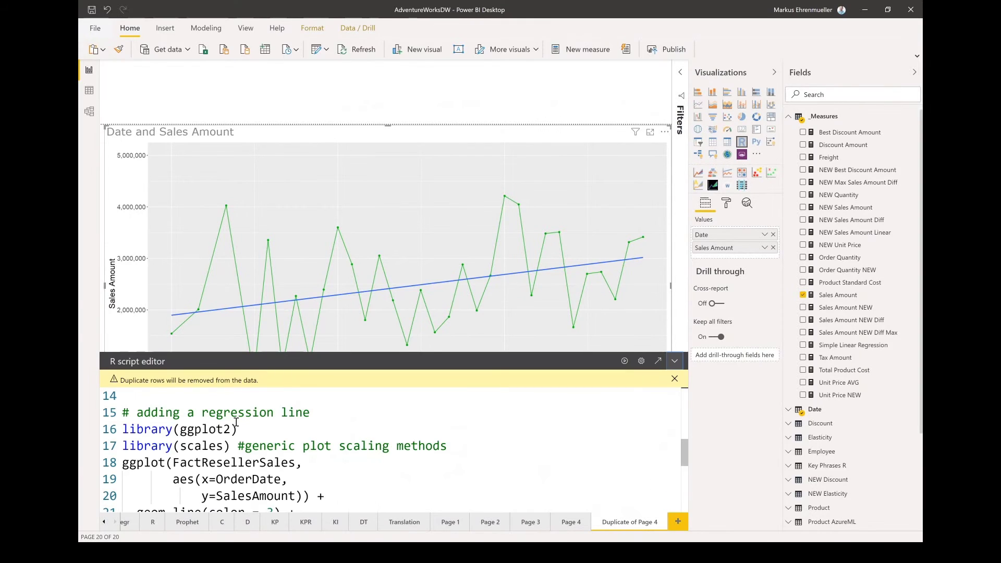
# Highlight the preamble from the start of the R script through the "# Paste or type your script code here:" comment.
pyautogui.hotkey('ctrl', 'Home')
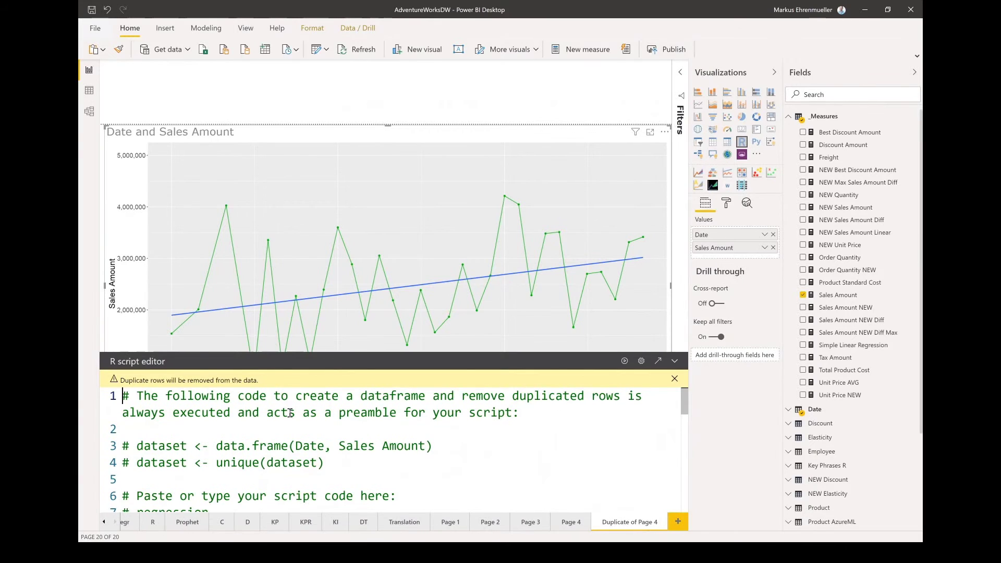
pyautogui.hotkey('shift', 'Down')
pyautogui.hotkey('shift', 'Down')
pyautogui.hotkey('shift', 'Down')
pyautogui.hotkey('shift', 'Down')
pyautogui.hotkey('shift', 'Down')
pyautogui.hotkey('shift', 'Down')
pyautogui.hotkey('shift', 'Down')
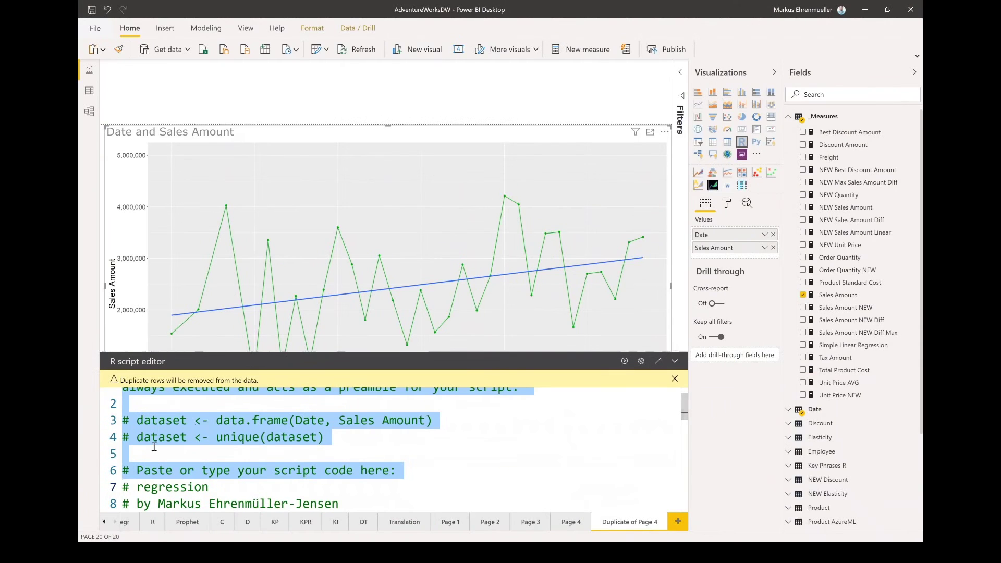
# Examine the data preparation code, from the FactResellerSales assignment and column names to the OrderDate filter and as.POSIXct conversion.
pyautogui.scroll(-1, 326, 557)
pyautogui.click(214, 468)
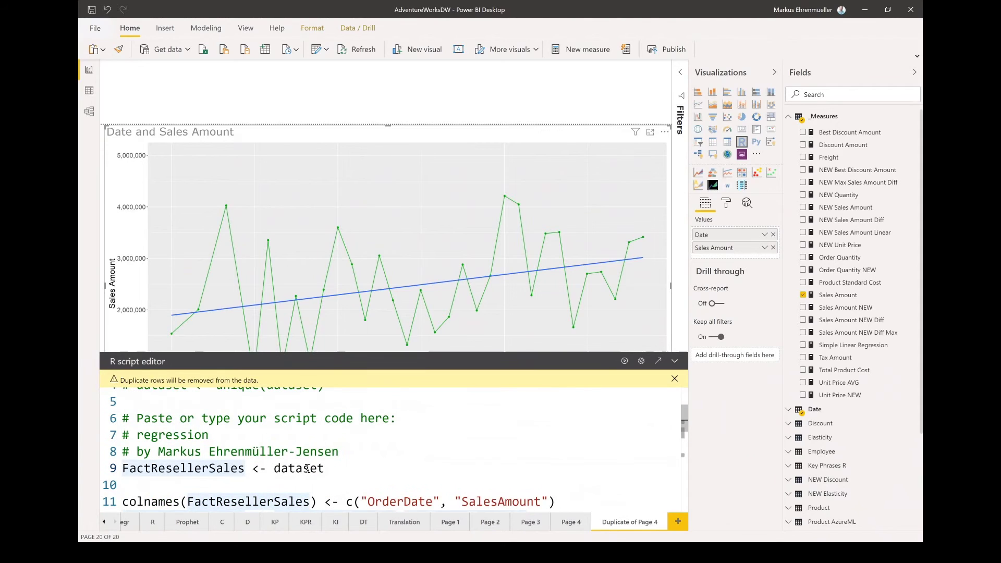
pyautogui.click(210, 471)
pyautogui.doubleClick(210, 472)
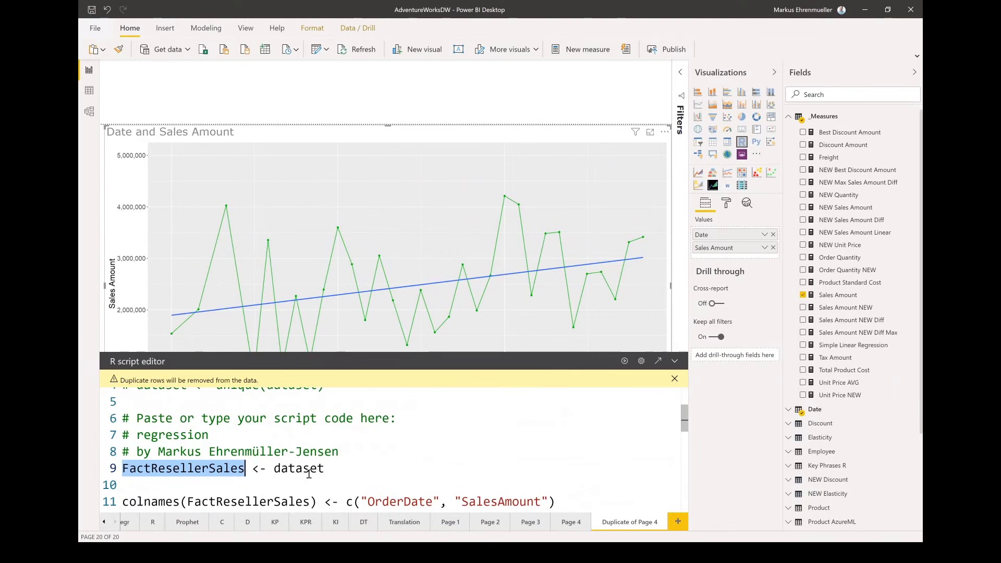
pyautogui.click(316, 497)
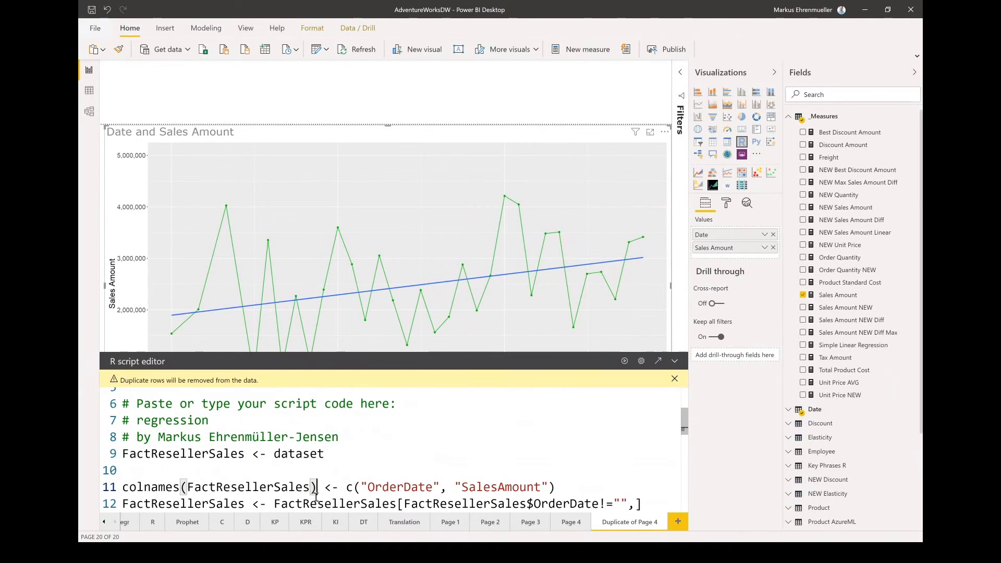
pyautogui.press('Home')
pyautogui.hotkey('shift', 'End')
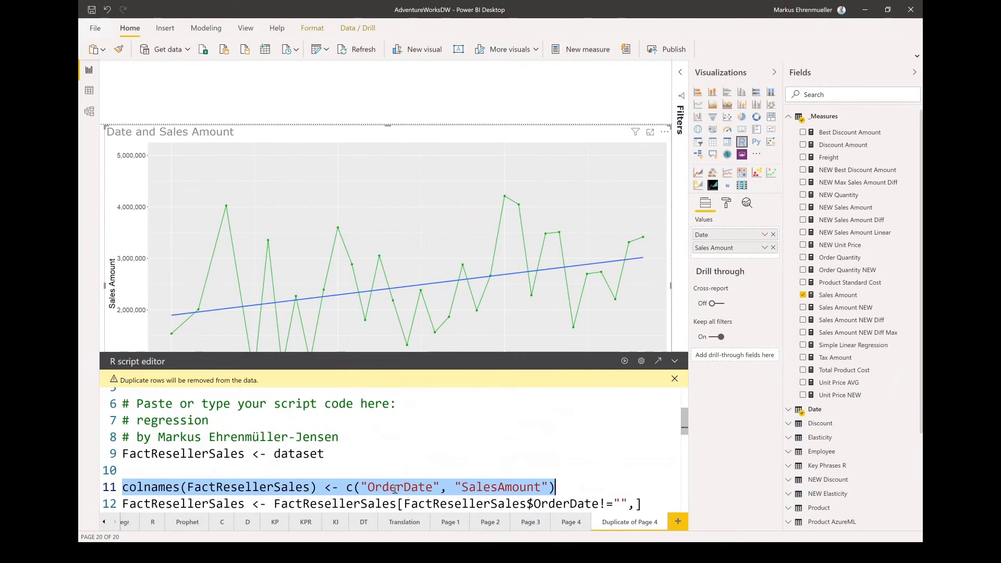
pyautogui.scroll(-1, 394, 489)
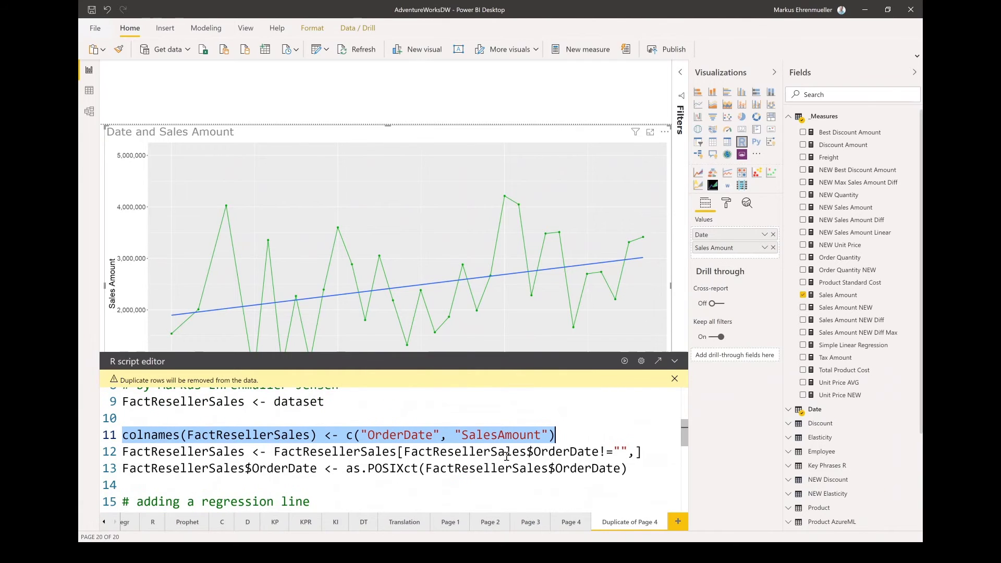
pyautogui.moveTo(530, 452); pyautogui.dragTo(649, 451)
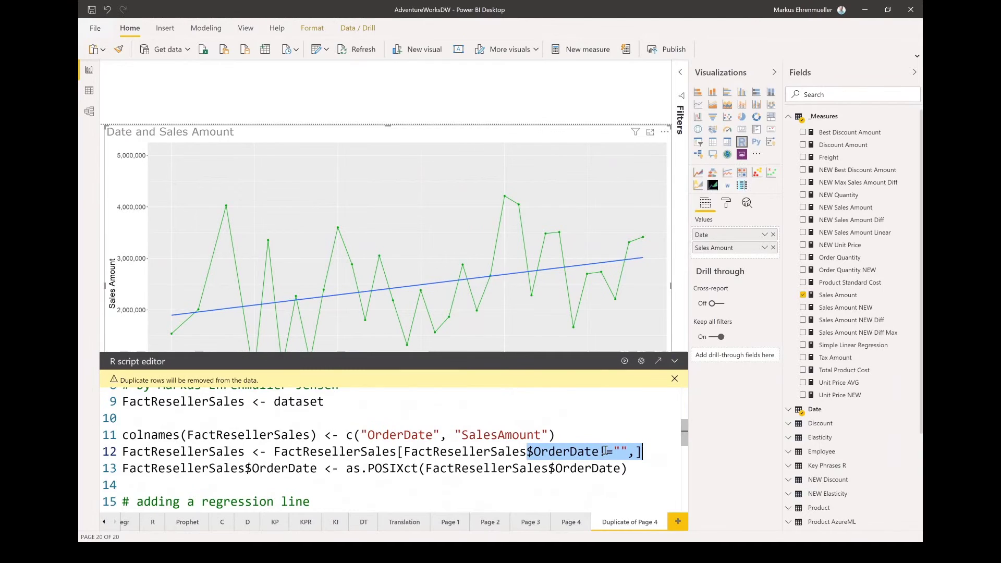
pyautogui.moveTo(347, 468); pyautogui.dragTo(418, 468)
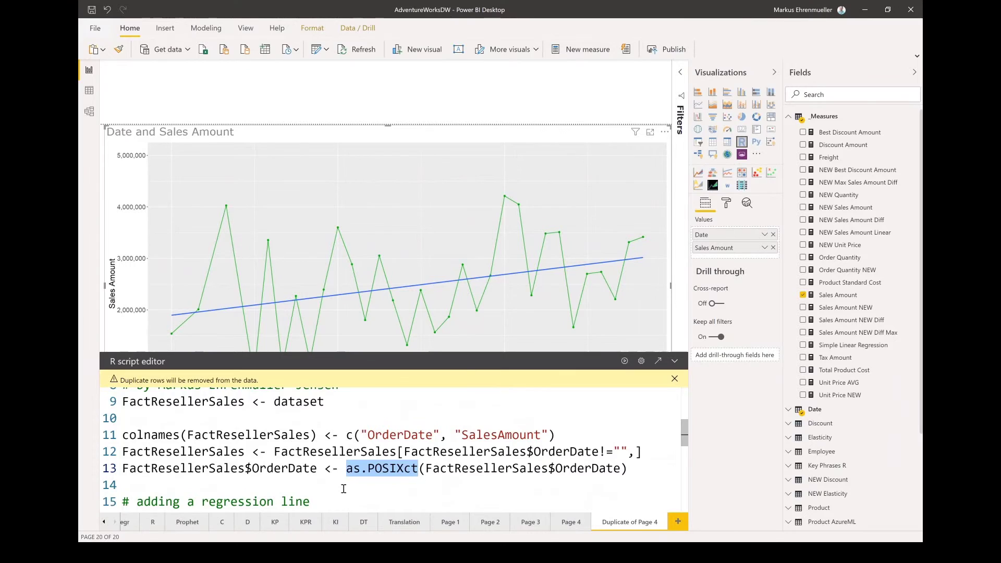
# Examine the ggplot2 library line and the ggplot call with its FactResellerSales data, OrderDate x-axis and SalesAmount y-axis.
pyautogui.scroll(-1, 343, 488)
pyautogui.click(269, 467)
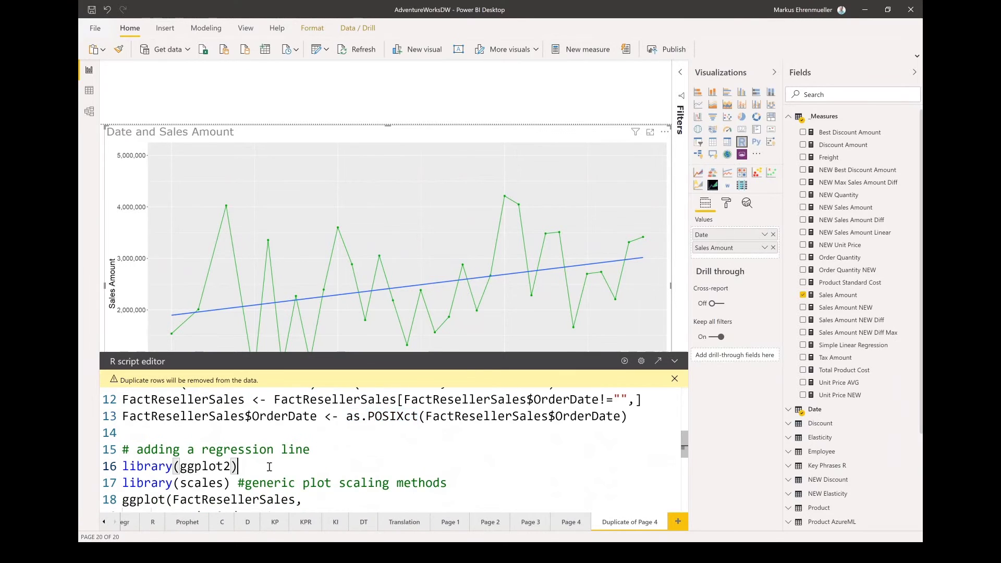
pyautogui.press('Left')
pyautogui.hotkey('ctrl', 'shift', 'Left')
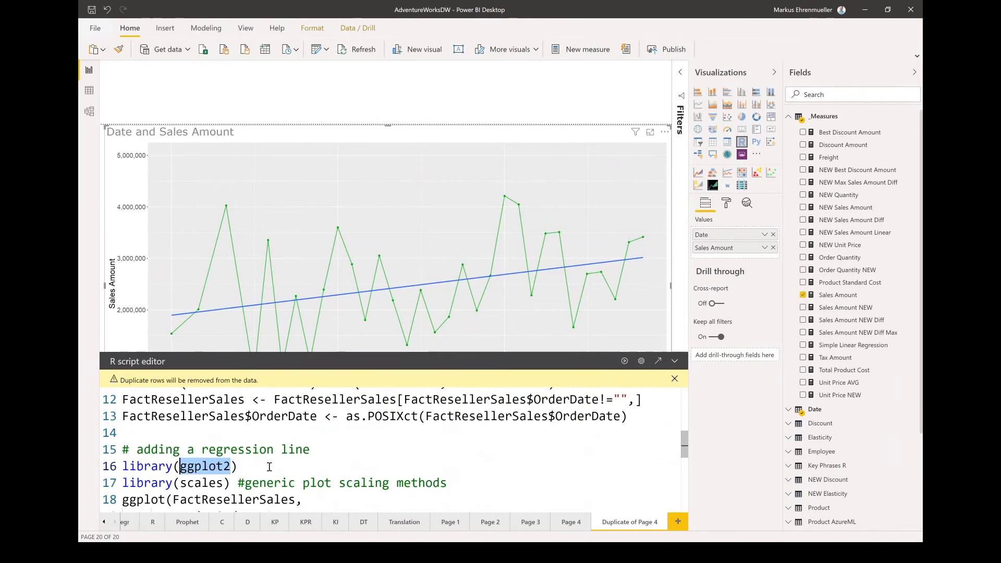
pyautogui.press('Home')
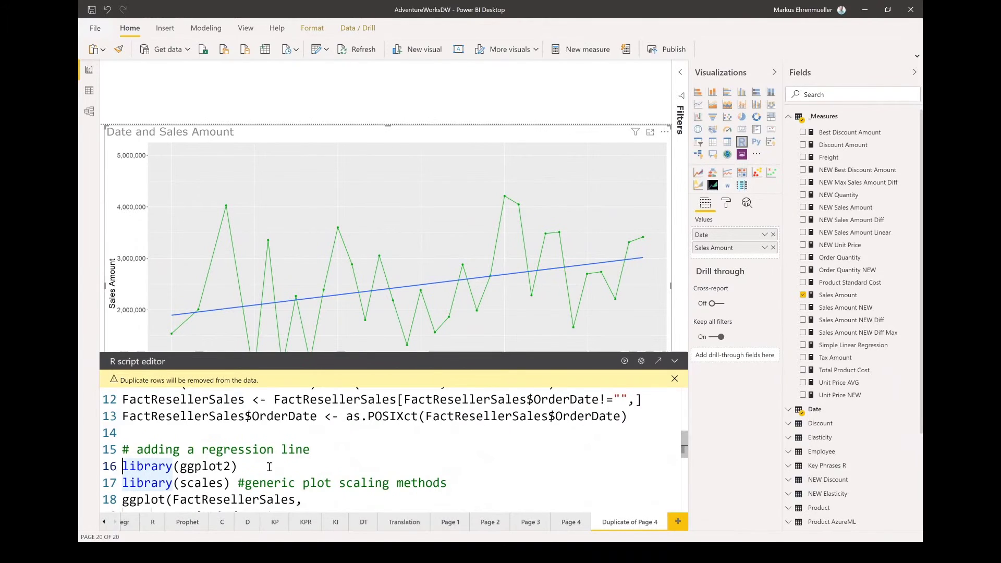
pyautogui.press('Down')
pyautogui.press('Down')
pyautogui.hotkey('ctrl', 'shift', 'Right')
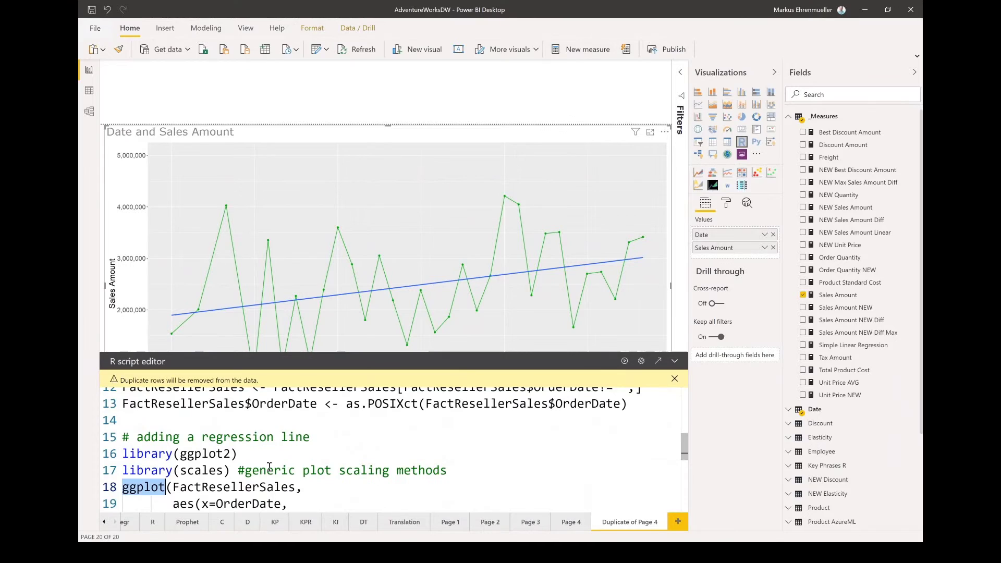
pyautogui.press('Right')
pyautogui.press('Right')
pyautogui.hotkey('ctrl', 'shift', 'Right')
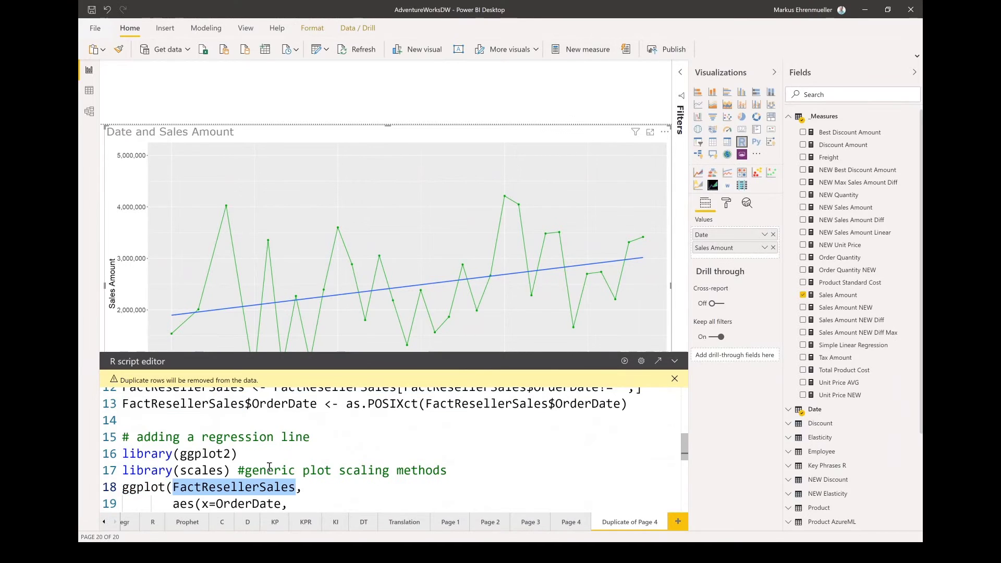
pyautogui.press('Down')
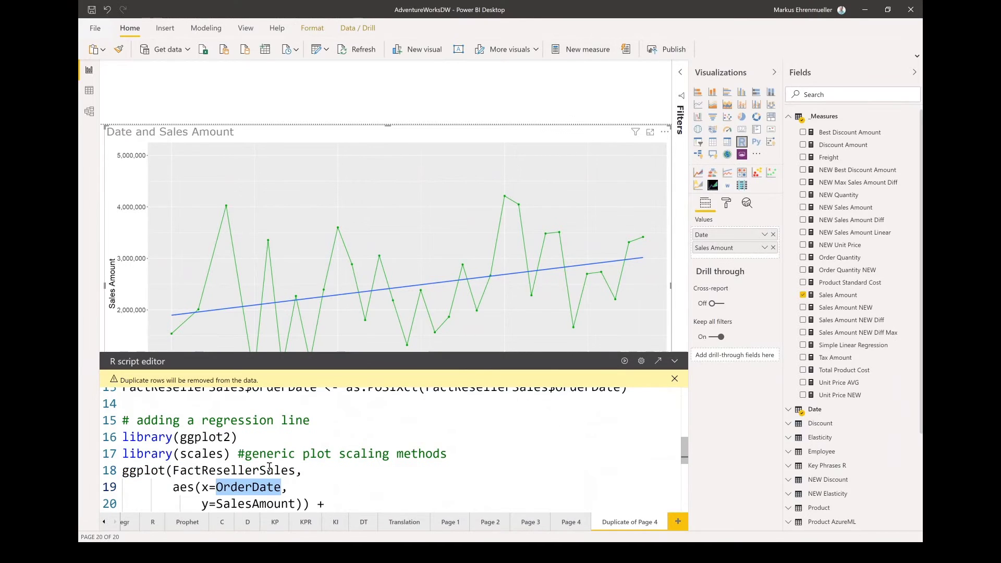
pyautogui.press('Down')
pyautogui.hotkey('ctrl', 'Left')
pyautogui.hotkey('ctrl', 'shift', 'Right')
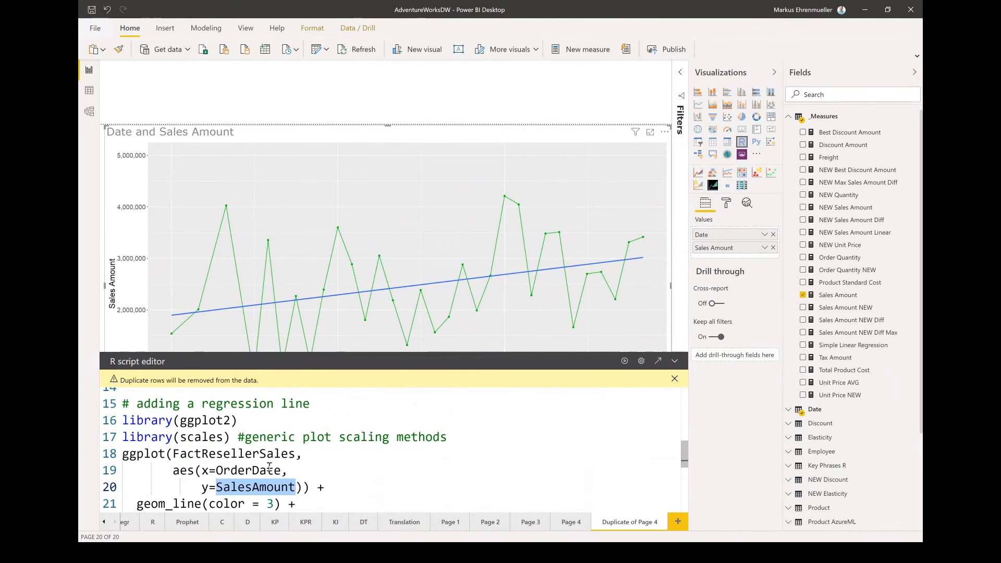
# Examine the geom_line and geom_point layers of the plot code.
pyautogui.press('Down')
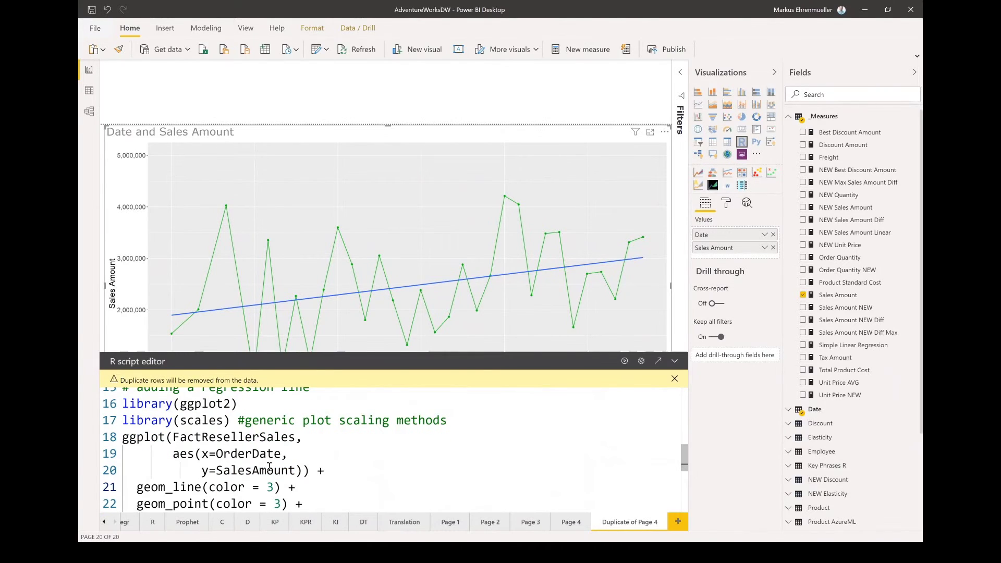
pyautogui.press('Left')
pyautogui.press('Left')
pyautogui.press('Left')
pyautogui.press('Left')
pyautogui.press('Left')
pyautogui.press('Left')
pyautogui.press('Left')
pyautogui.press('Left')
pyautogui.press('Left')
pyautogui.press('Left')
pyautogui.press('Left')
pyautogui.press('Left')
pyautogui.hotkey('ctrl', 'shift', 'Left')
pyautogui.press('Down')
pyautogui.hotkey('ctrl', 'Right')
pyautogui.hotkey('ctrl', 'shift', 'Left')
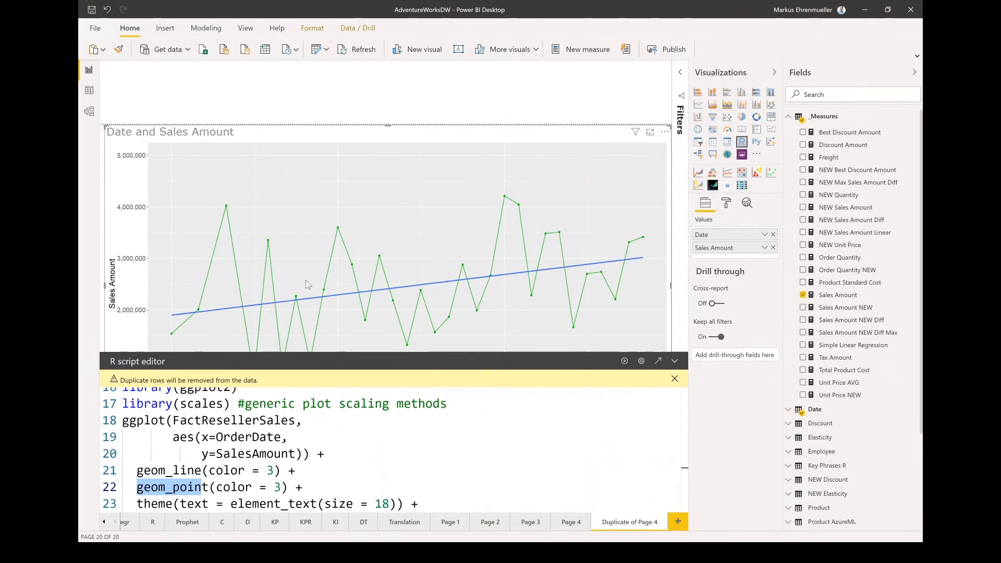
# Examine the text theme line and the limits and comma labels in the scale_y_continuous call.
pyautogui.press('Down')
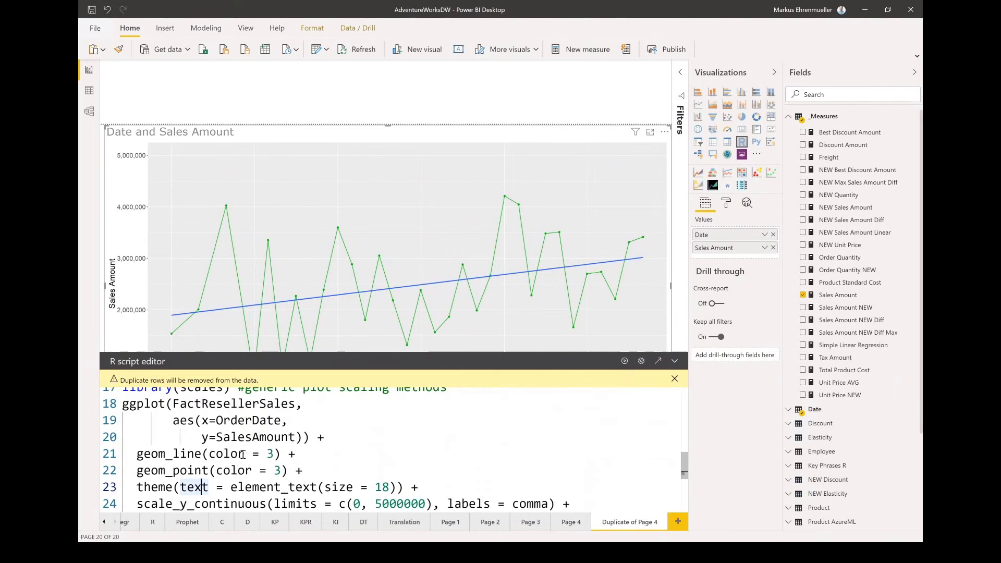
pyautogui.press('Down')
pyautogui.press('End')
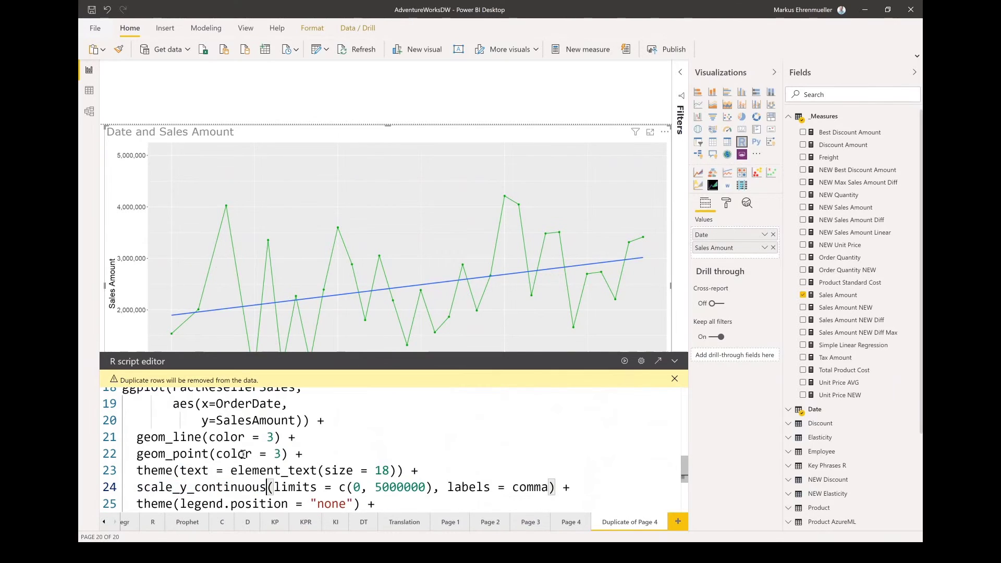
pyautogui.hotkey('ctrl', 'Right')
pyautogui.hotkey('ctrl', 'Right')
pyautogui.hotkey('ctrl', 'shift', 'Right')
pyautogui.hotkey('ctrl', 'shift', 'Right')
pyautogui.hotkey('ctrl', 'shift', 'Right')
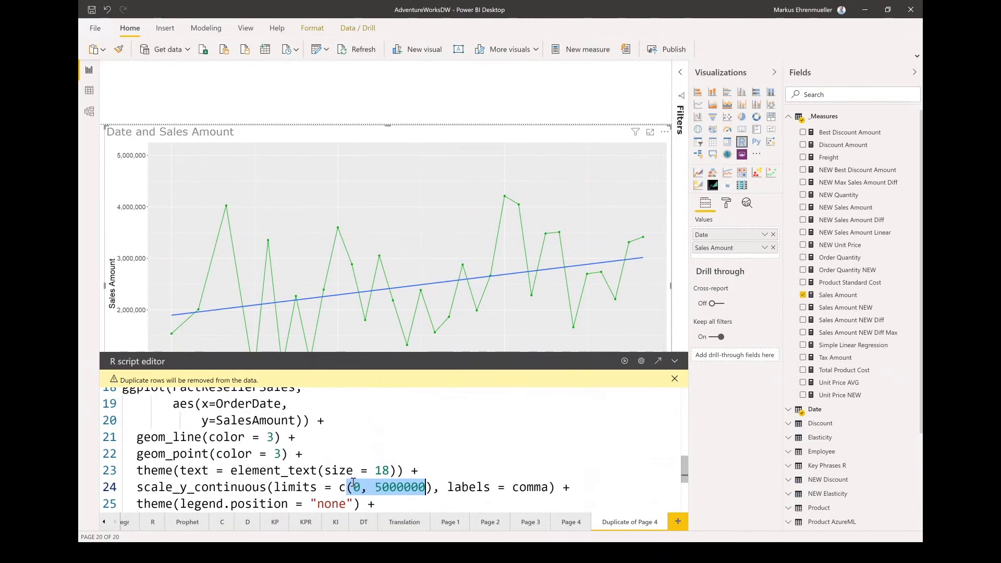
pyautogui.doubleClick(533, 492)
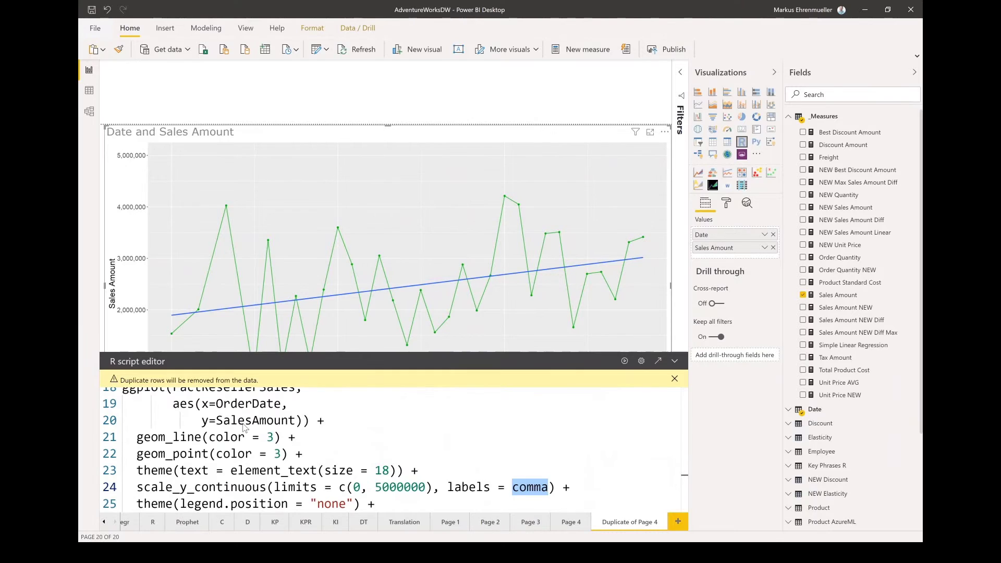
# Examine the legend position, the axis labels in labs, and the stat_smooth function of the linear model line.
pyautogui.click(283, 494)
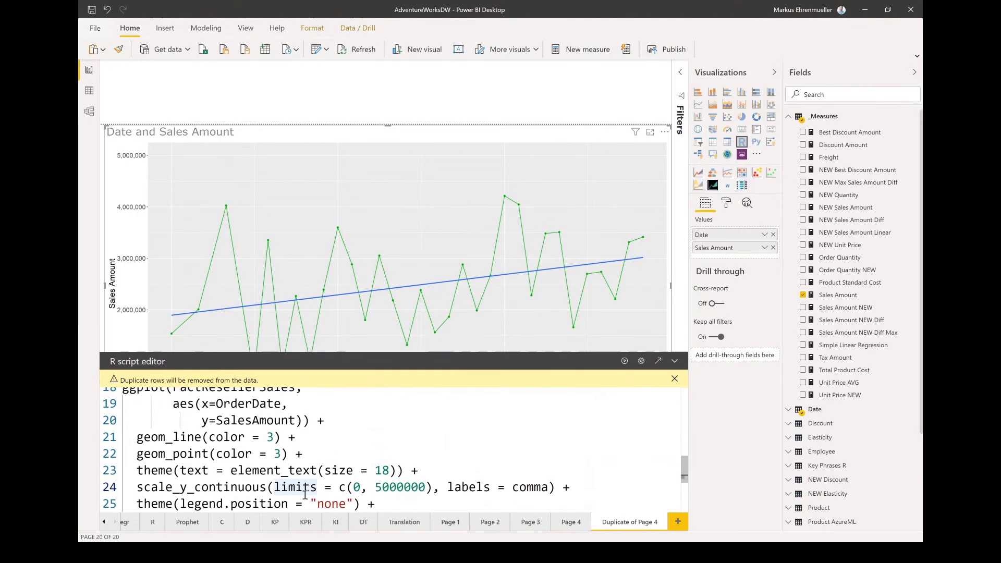
pyautogui.scroll(-1, 285, 494)
pyautogui.click(284, 492)
pyautogui.scroll(-1, 305, 494)
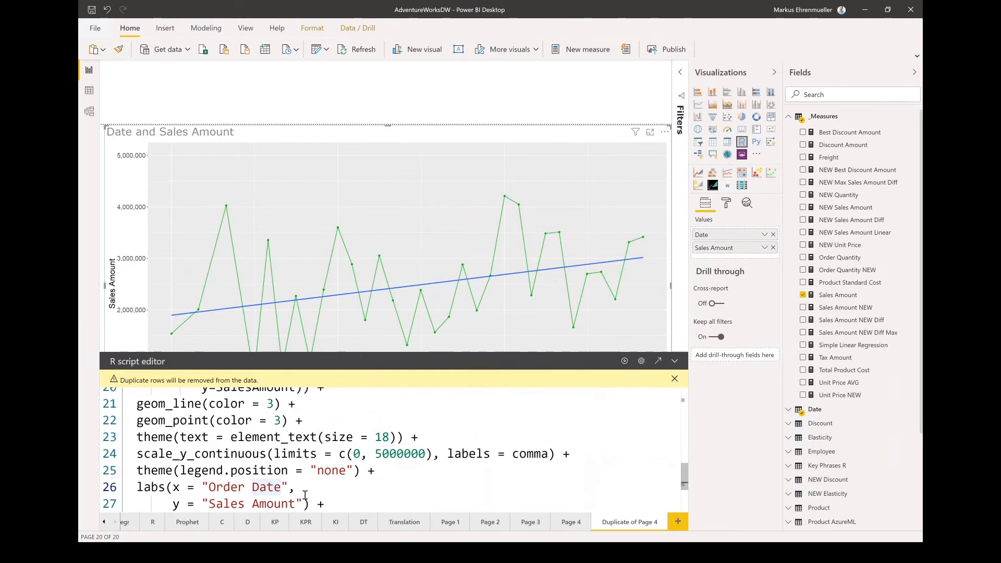
pyautogui.scroll(-1, 305, 494)
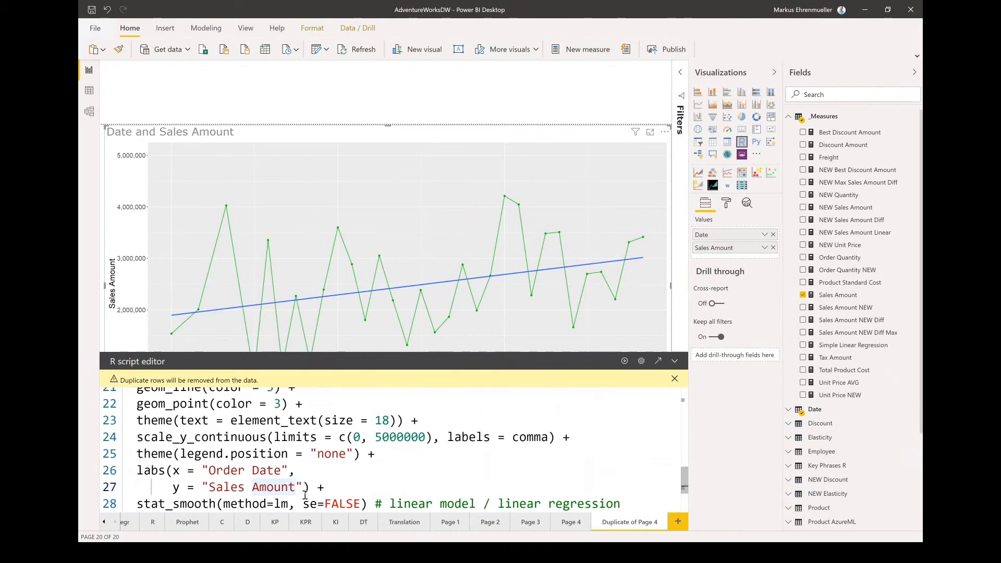
pyautogui.scroll(-1, 305, 494)
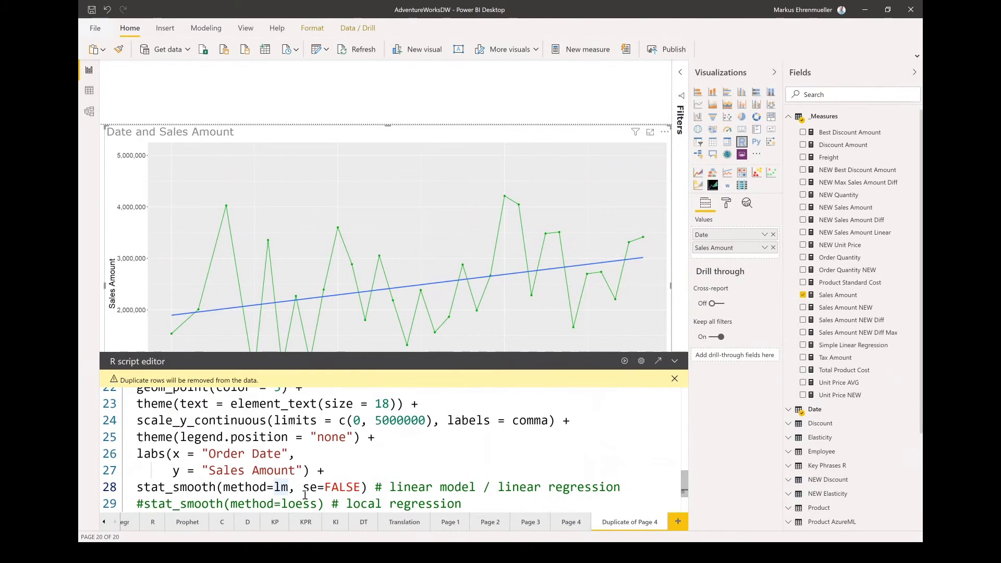
pyautogui.doubleClick(209, 488)
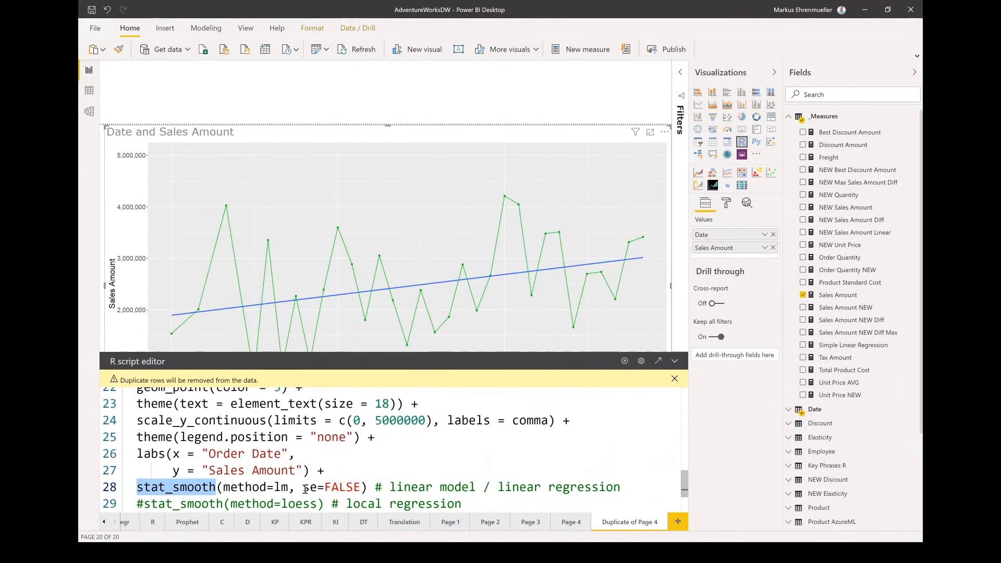
# Remove the se=FALSE argument from the stat_smooth call with method=lm and rerun the R script.
pyautogui.click(290, 488)
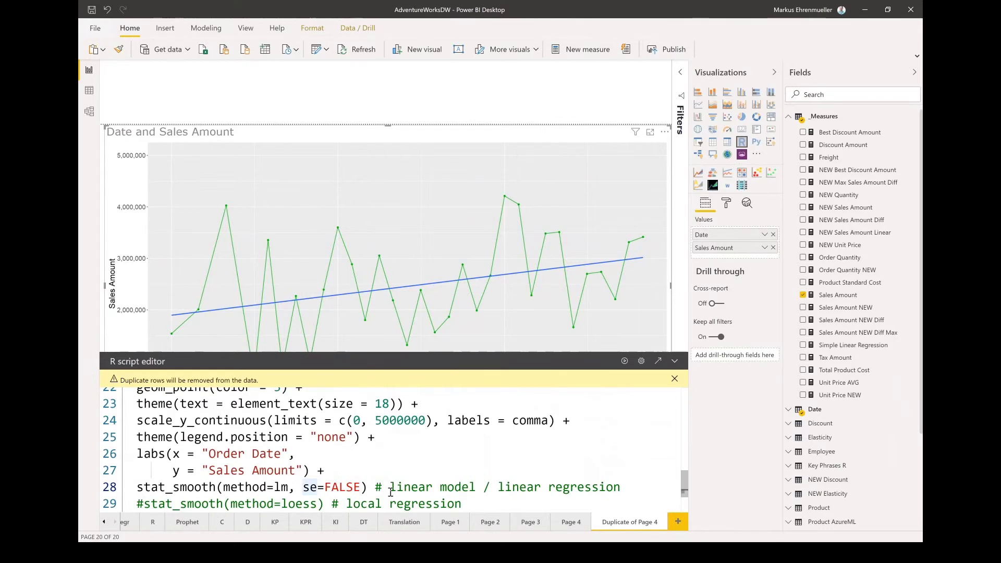
pyautogui.hotkey('shift', 'Right')
pyautogui.hotkey('shift', 'Right')
pyautogui.hotkey('shift', 'Right')
pyautogui.hotkey('shift', 'Right')
pyautogui.hotkey('shift', 'Right')
pyautogui.hotkey('shift', 'Right')
pyautogui.hotkey('shift', 'Right')
pyautogui.hotkey('shift', 'Right')
pyautogui.hotkey('shift', 'Right')
pyautogui.hotkey('shift', 'Right')
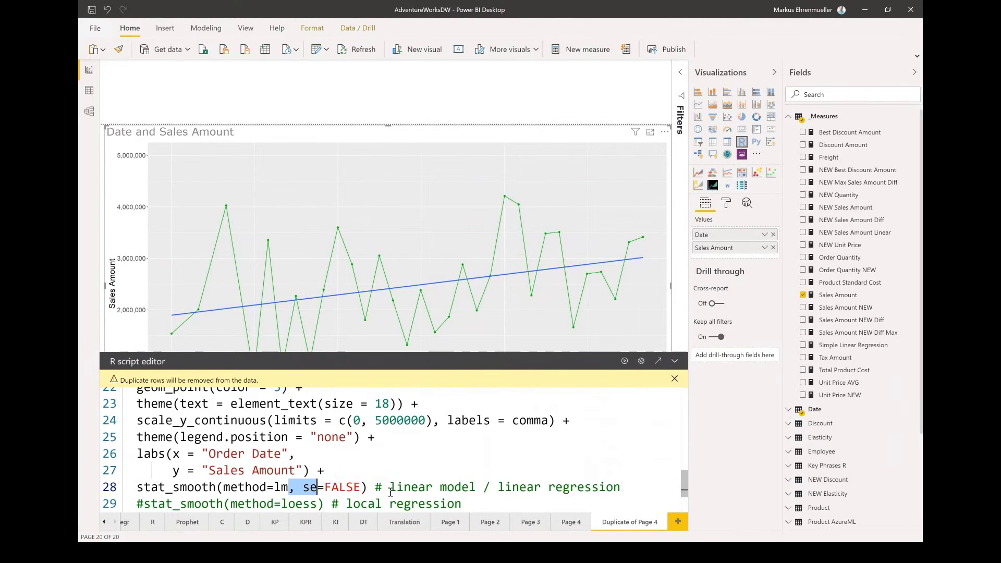
pyautogui.press('Delete')
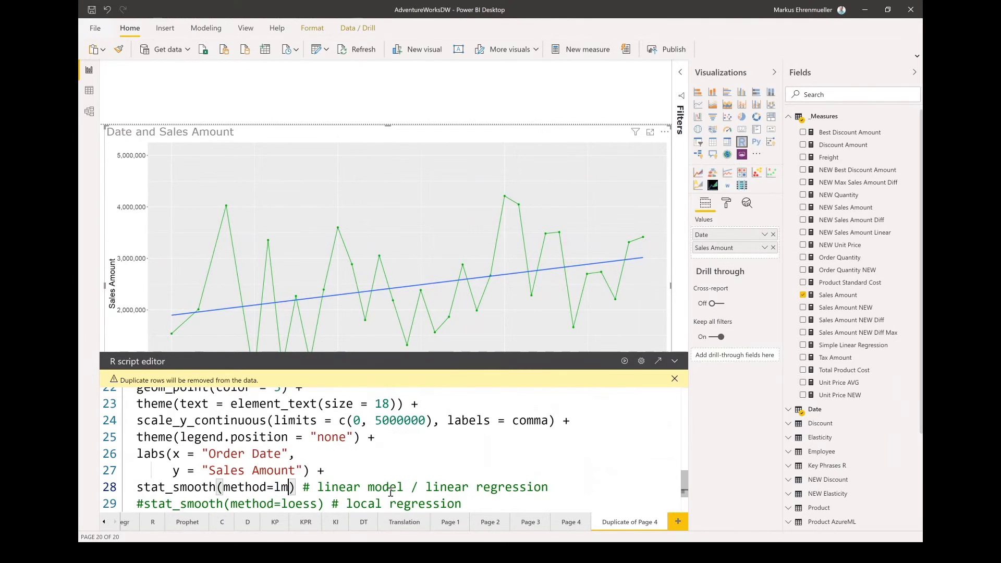
pyautogui.click(622, 364)
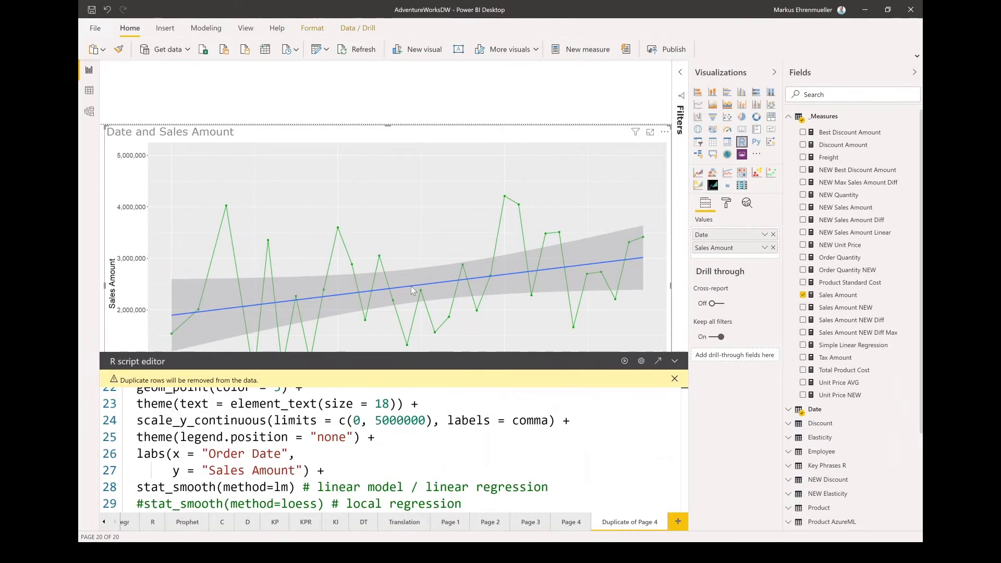
# Comment out the linear model stat_smooth line, uncomment the stat_smooth(method=loess) line and rerun the R script.
pyautogui.click(323, 488)
pyautogui.write('#')
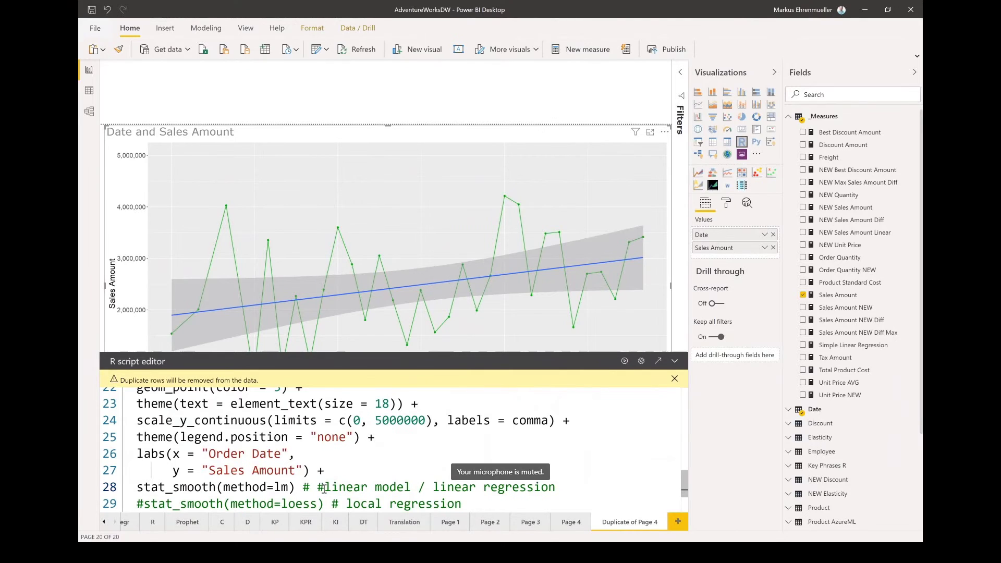
pyautogui.press('BackSpace')
pyautogui.press('Home')
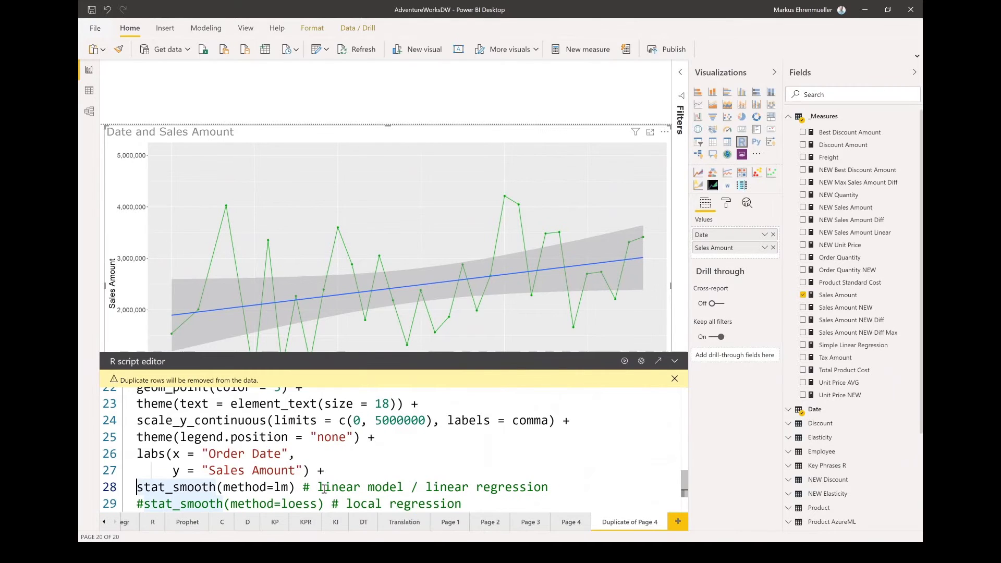
pyautogui.write('#')
pyautogui.press('Down')
pyautogui.press('BackSpace')
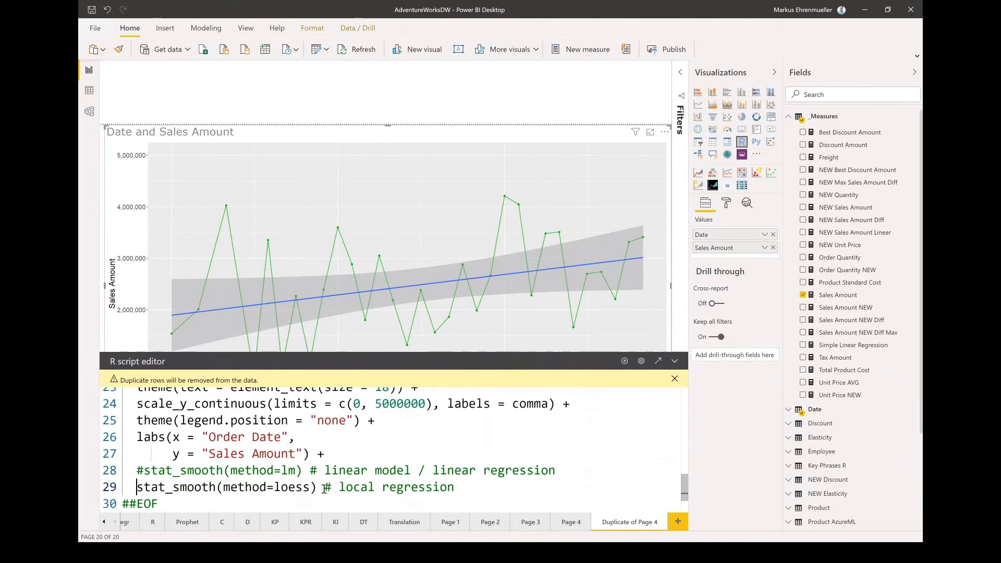
pyautogui.click(625, 363)
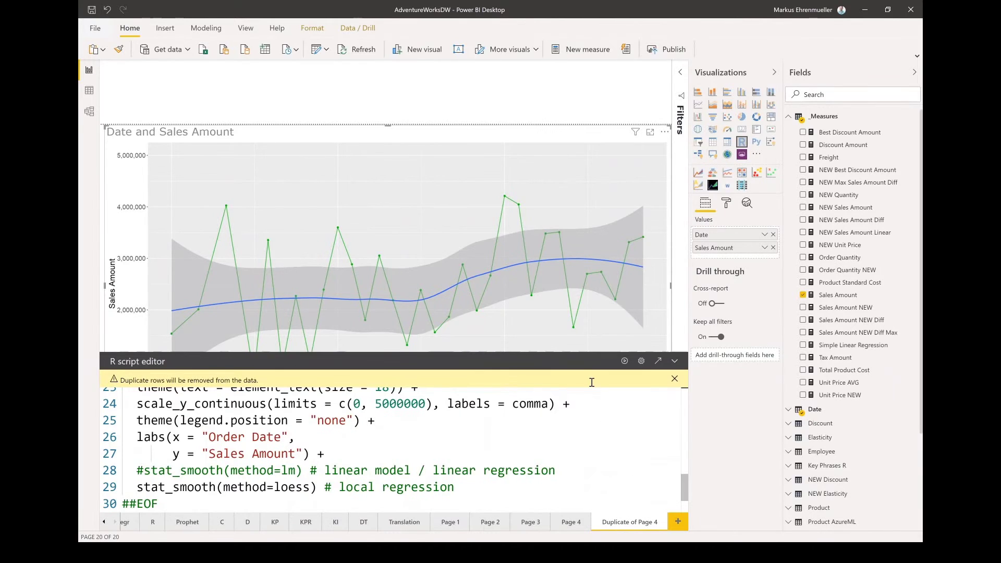
# On a new page, chart Discount Amount, Freight, Order Quantity, Product Standard Cost, Sales Amount, Tax Amount, Total Product Cost and Unit Price AVG.
pyautogui.click(679, 523)
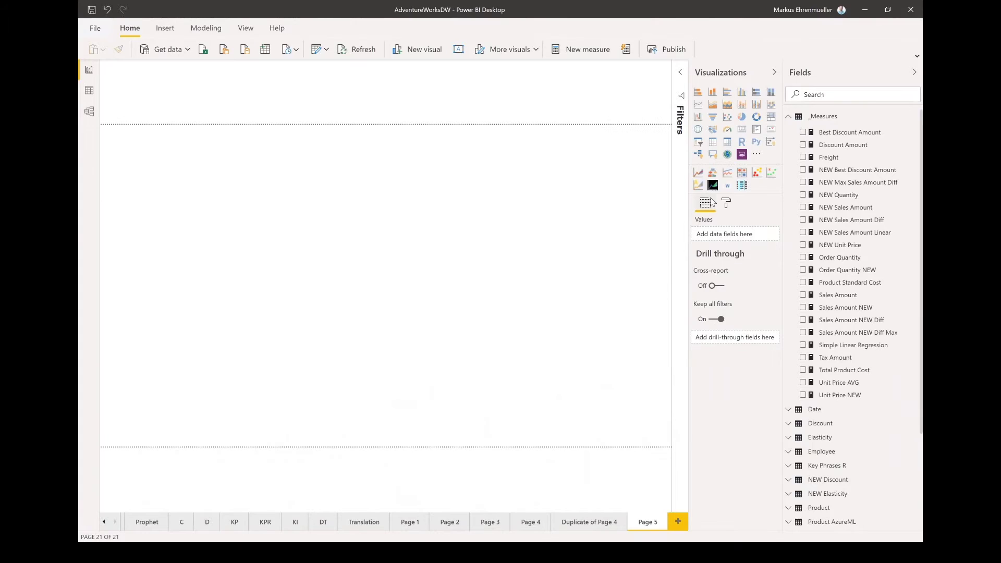
pyautogui.click(803, 145)
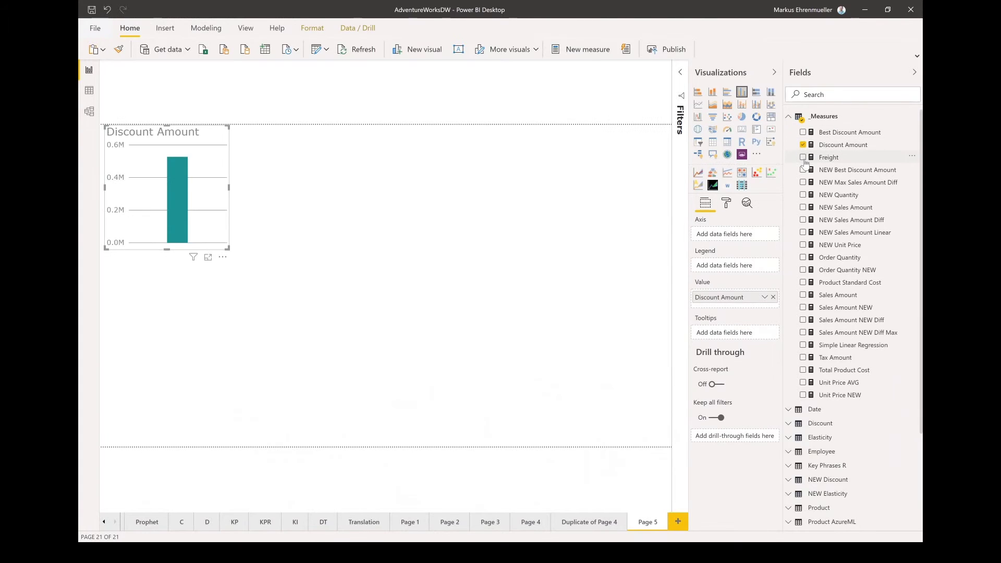
pyautogui.click(803, 157)
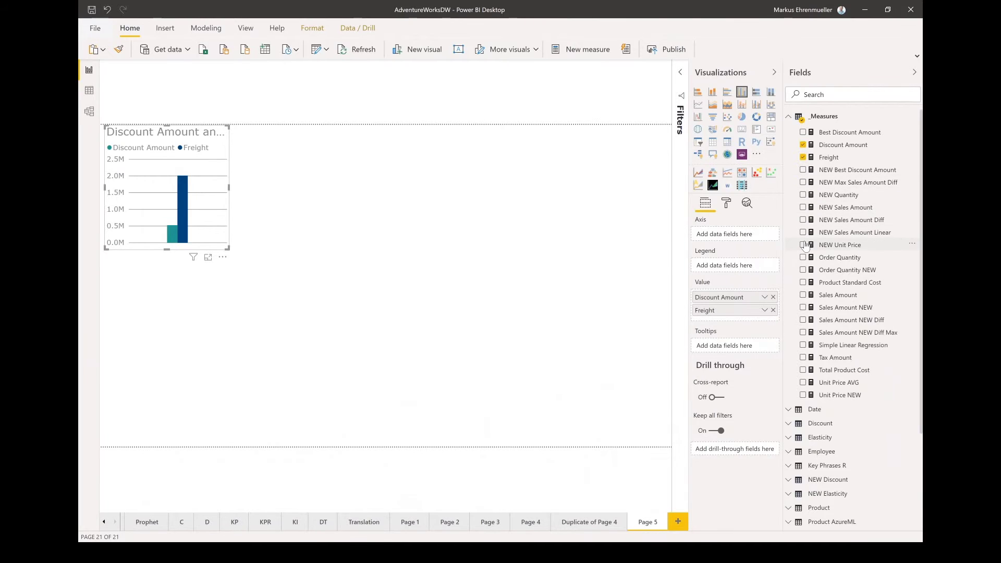
pyautogui.click(803, 257)
pyautogui.click(802, 282)
pyautogui.click(803, 295)
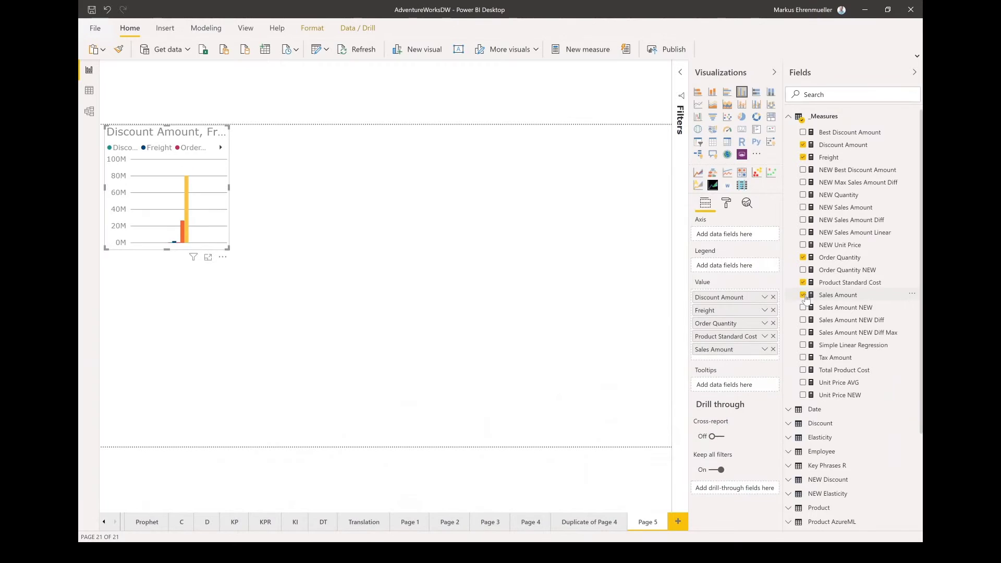
pyautogui.click(803, 358)
pyautogui.click(803, 370)
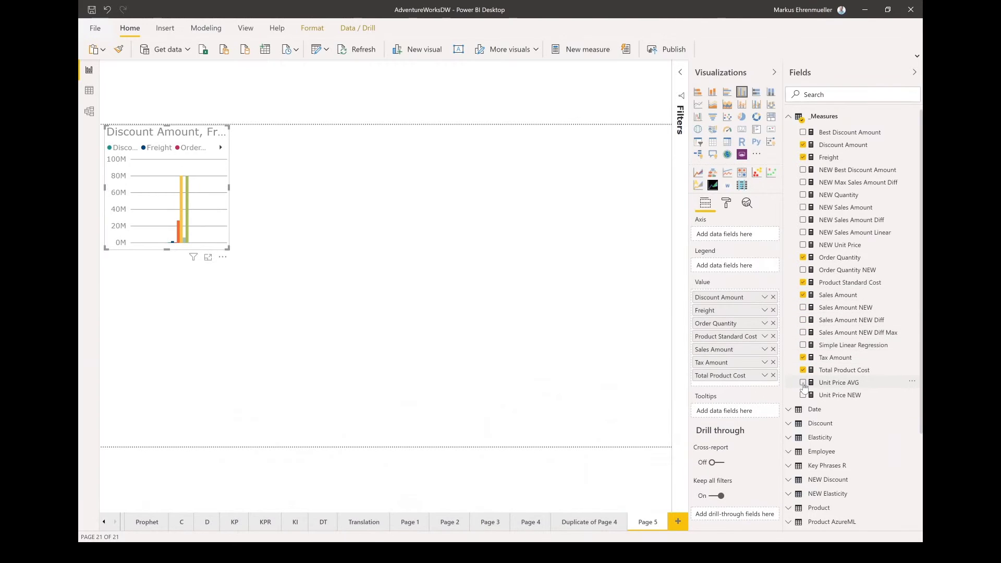
pyautogui.click(802, 383)
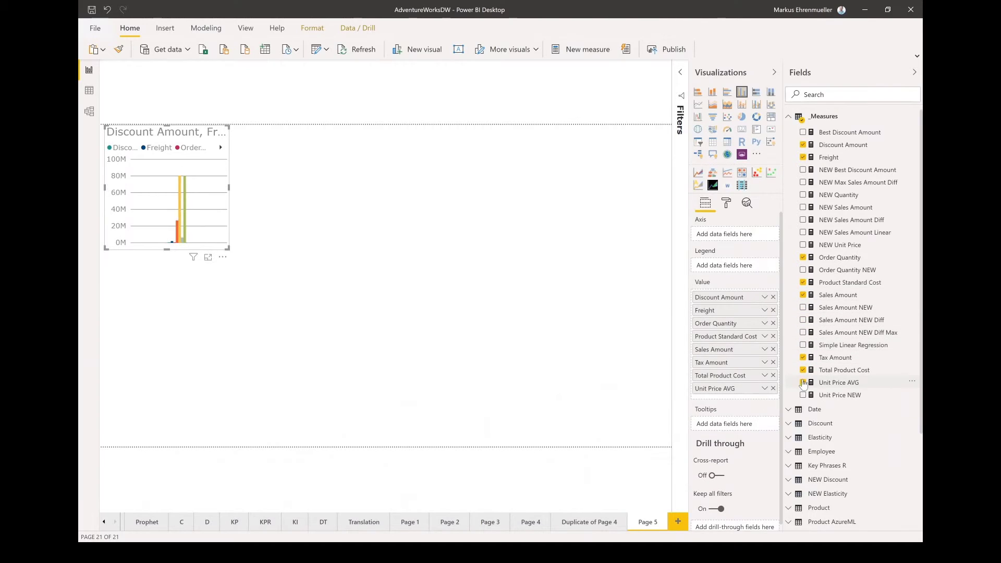
# Convert the measures chart to a table and enlarge it to the full page width.
pyautogui.click(728, 143)
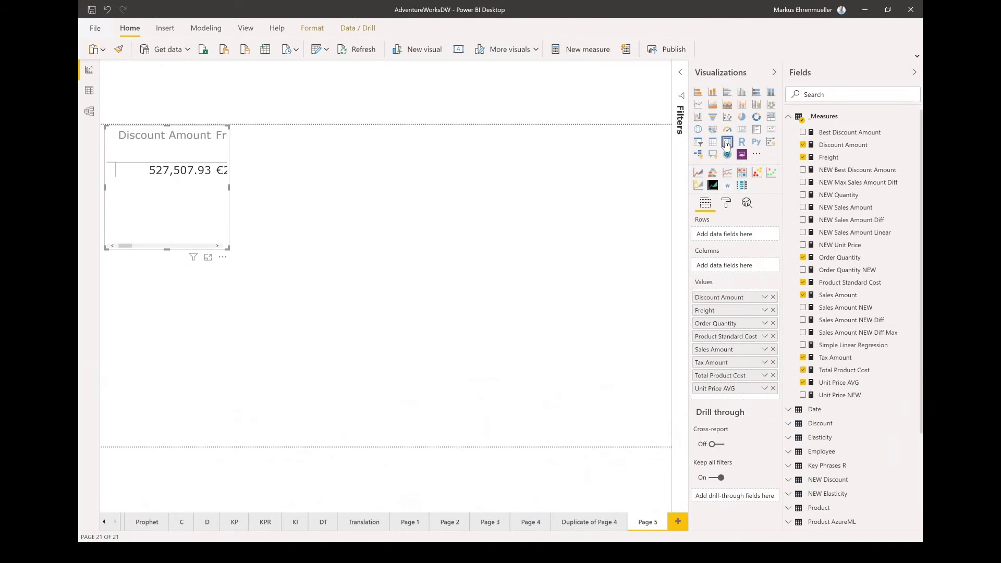
pyautogui.click(713, 142)
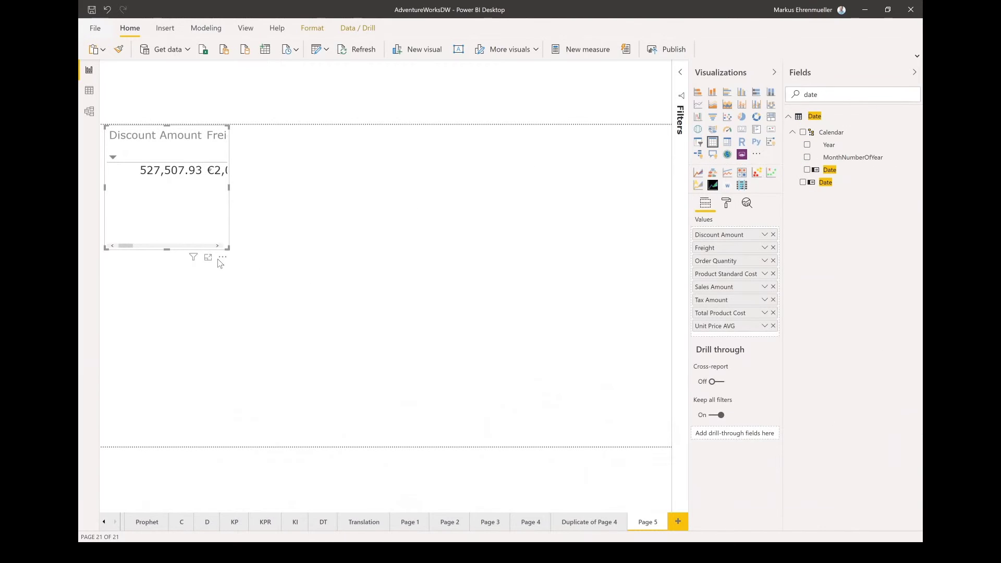
pyautogui.moveTo(227, 250); pyautogui.dragTo(680, 409)
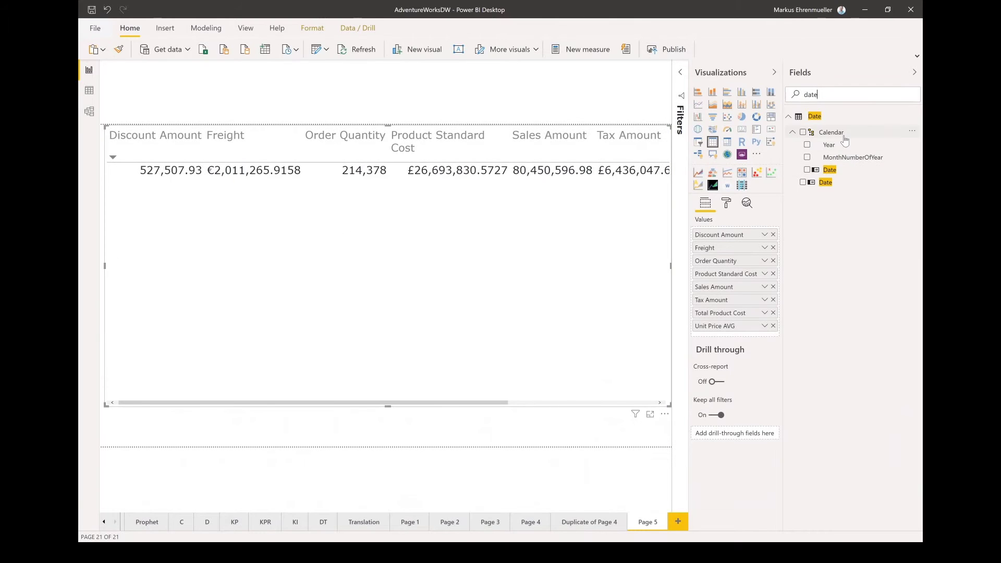
# Add Date as the table's first column, extend the table to the page's lower edge and sort it by Order Quantity descending.
pyautogui.moveTo(761, 224); pyautogui.dragTo(760, 237)
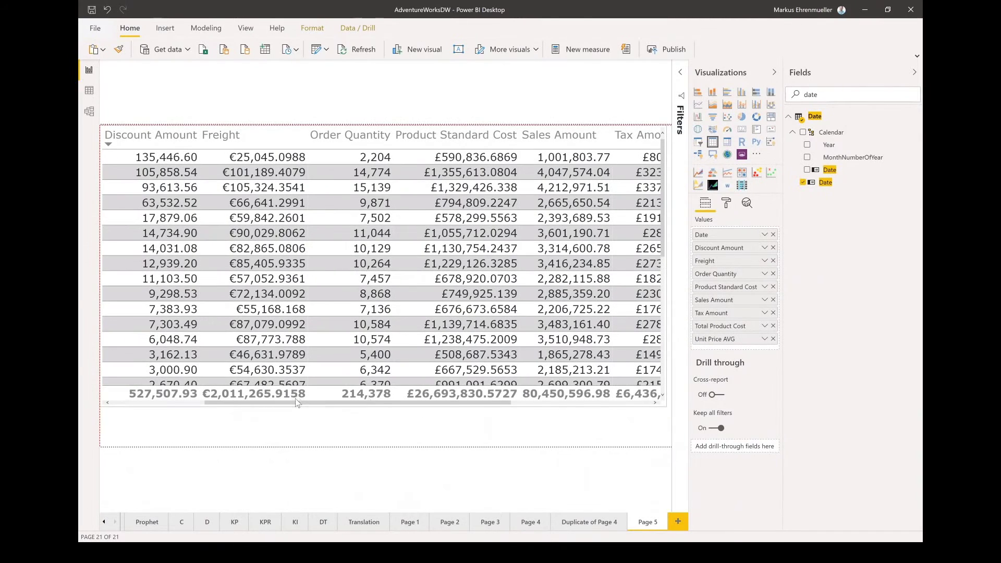
pyautogui.moveTo(249, 401); pyautogui.dragTo(160, 403)
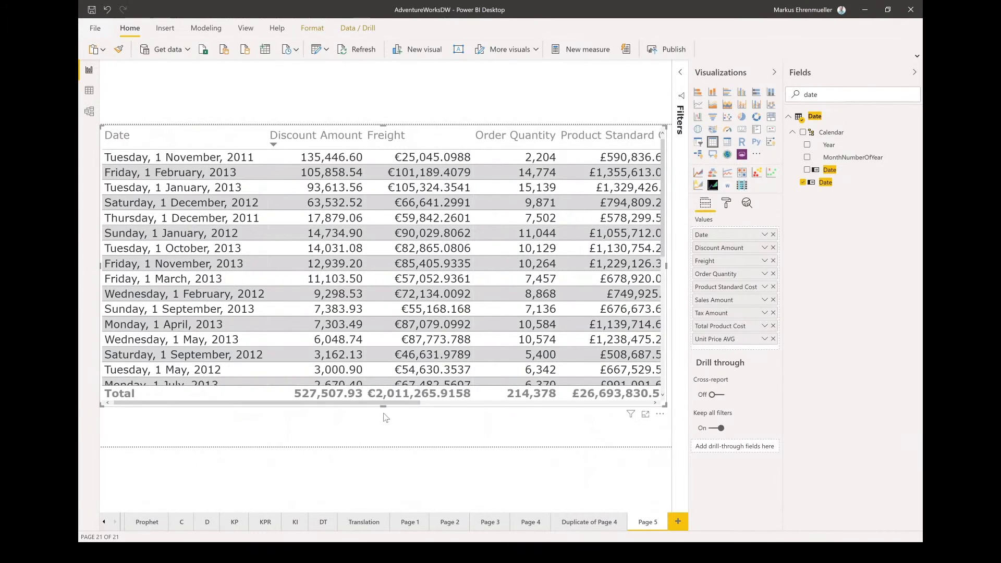
pyautogui.moveTo(385, 417); pyautogui.dragTo(382, 453)
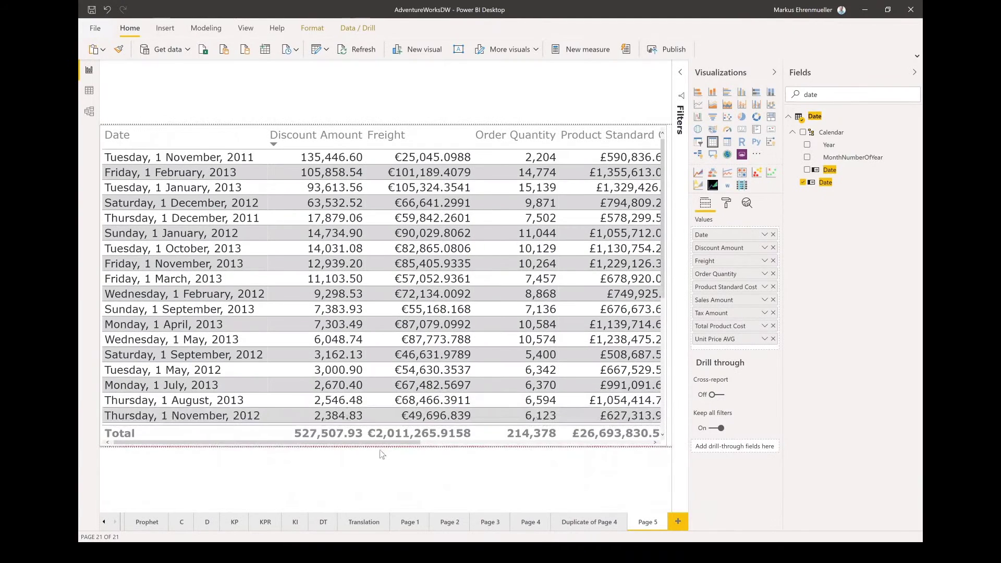
pyautogui.click(555, 130)
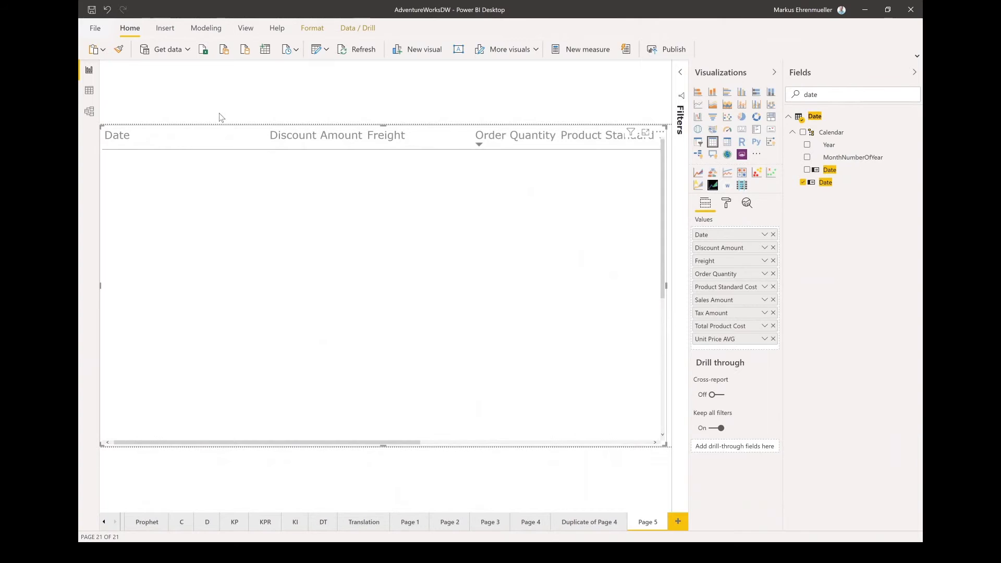
# Shrink the table to the page's lower-right quarter and place a copy of it in the upper-left quarter.
pyautogui.moveTo(101, 126); pyautogui.dragTo(390, 288)
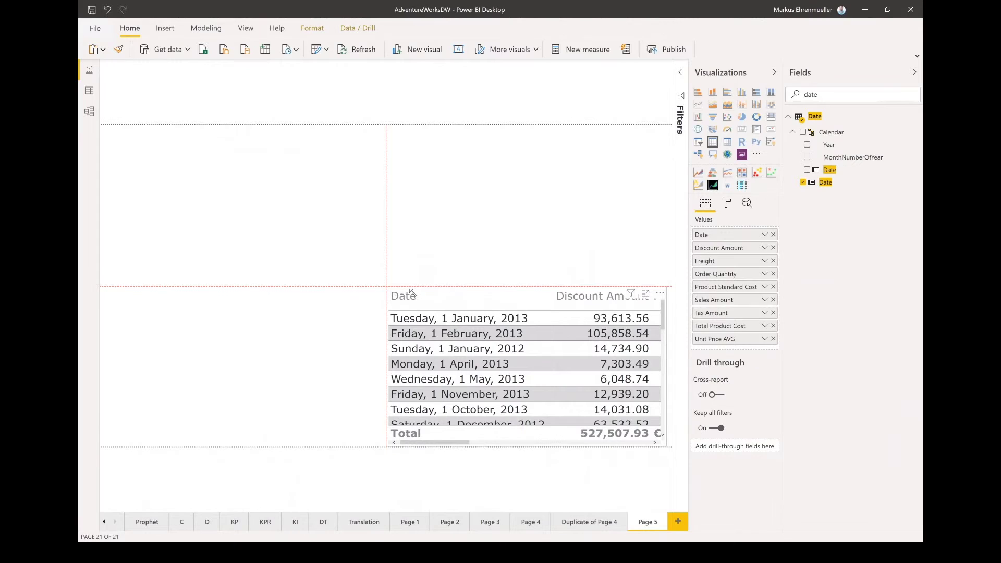
pyautogui.click(266, 192)
pyautogui.hotkey('ctrl', 'v')
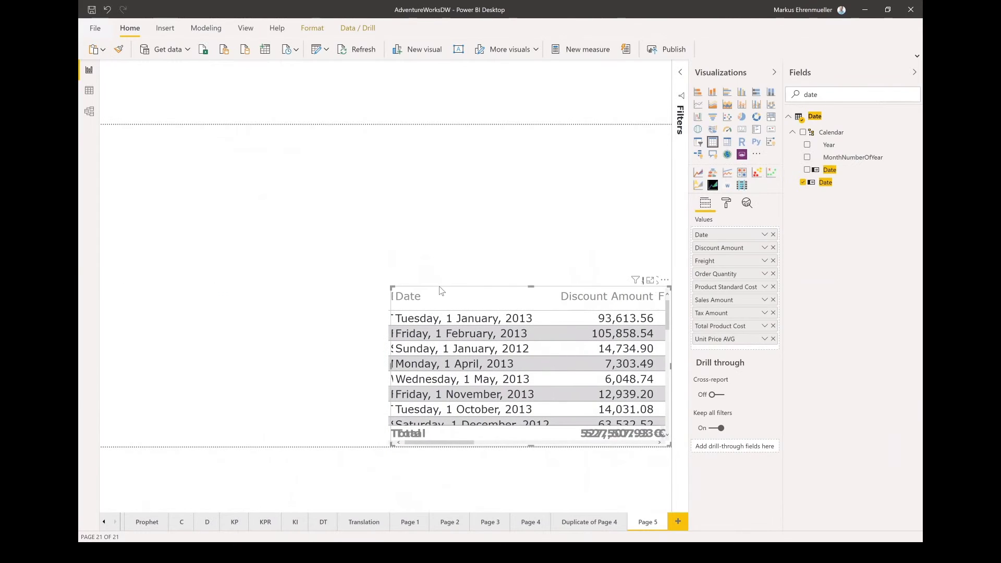
pyautogui.moveTo(443, 302); pyautogui.dragTo(154, 143)
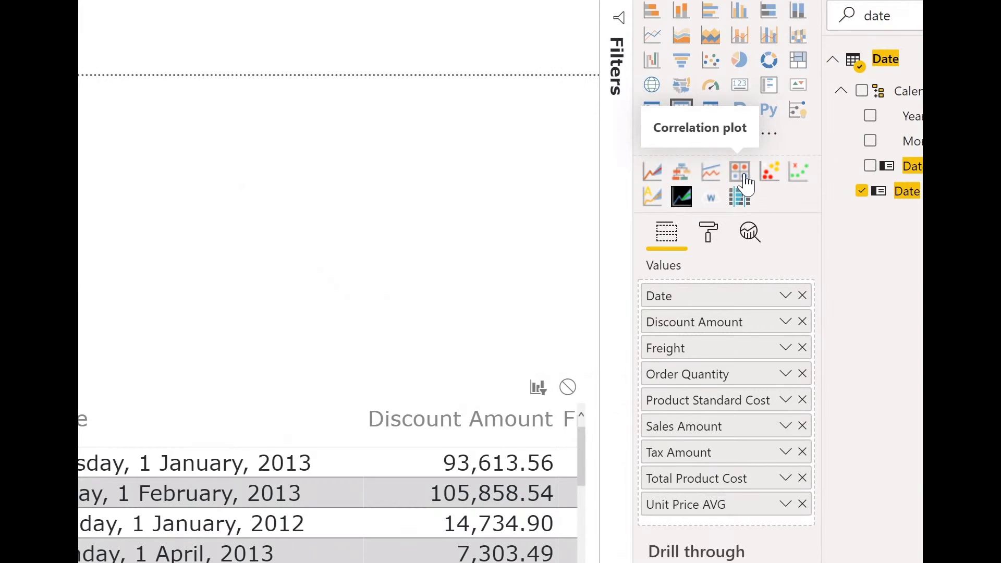
# With no visual selected, open the AppSource marketplace for importing visuals and search it for "smart".
pyautogui.press('Escape')
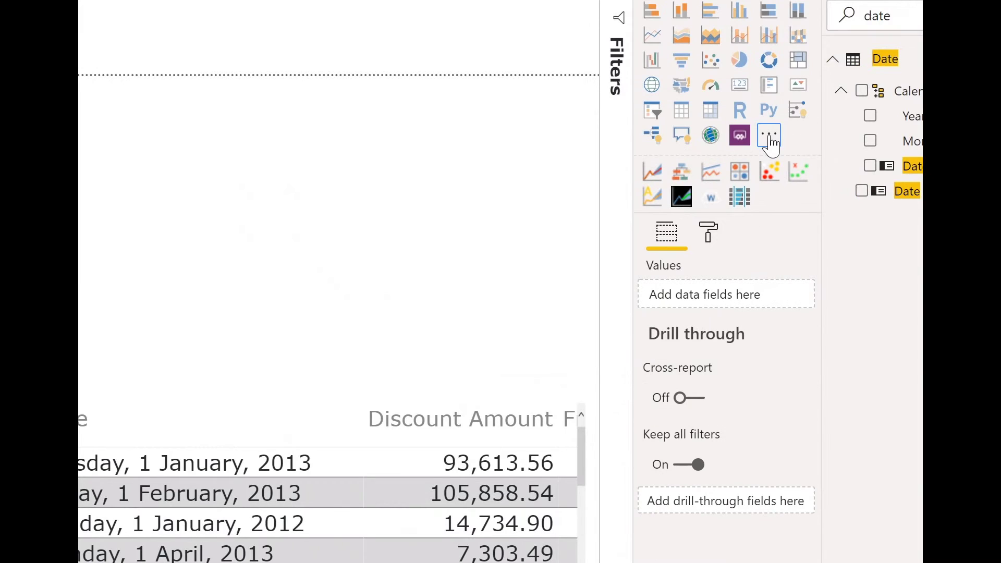
pyautogui.click(769, 137)
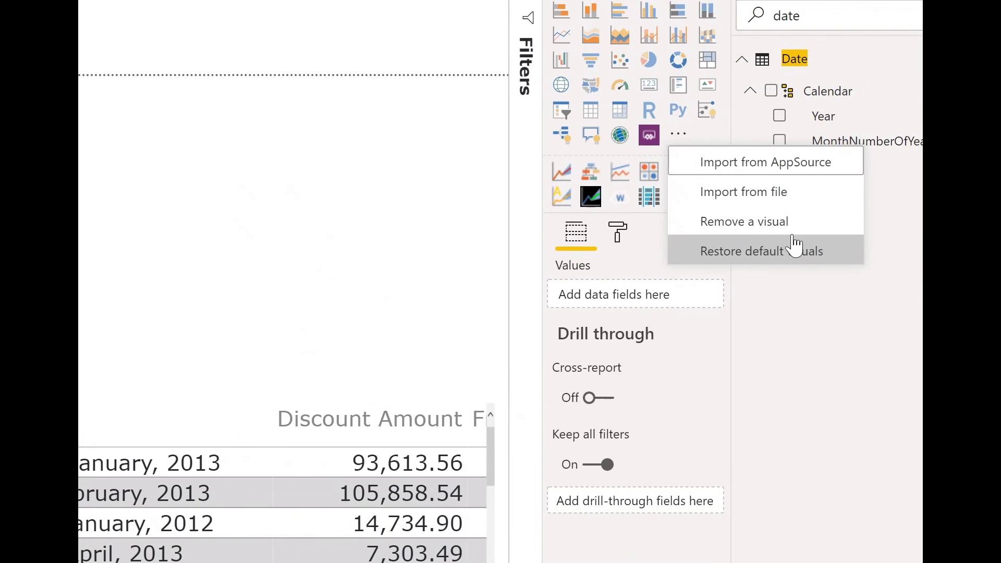
pyautogui.click(794, 166)
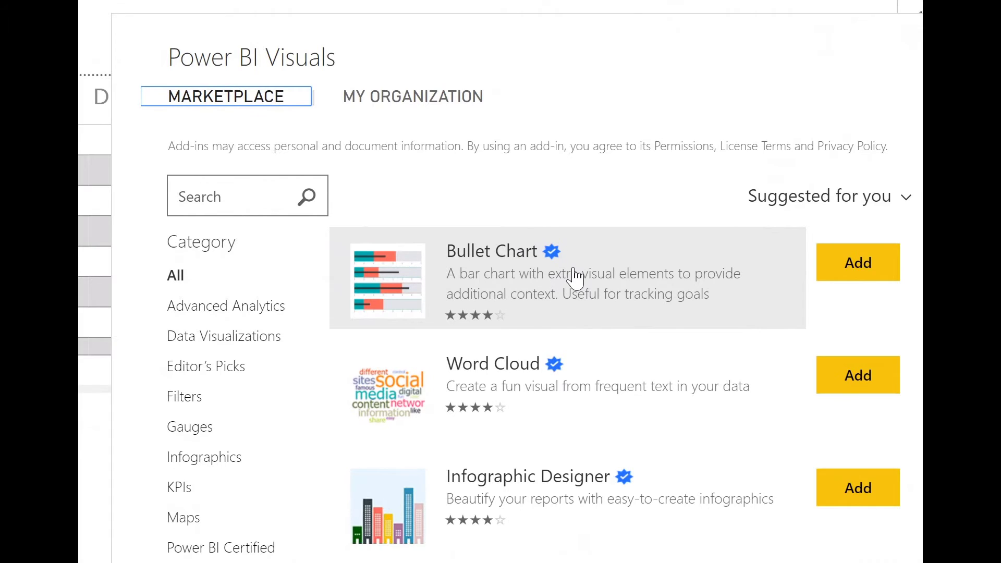
pyautogui.moveTo(558, 258)
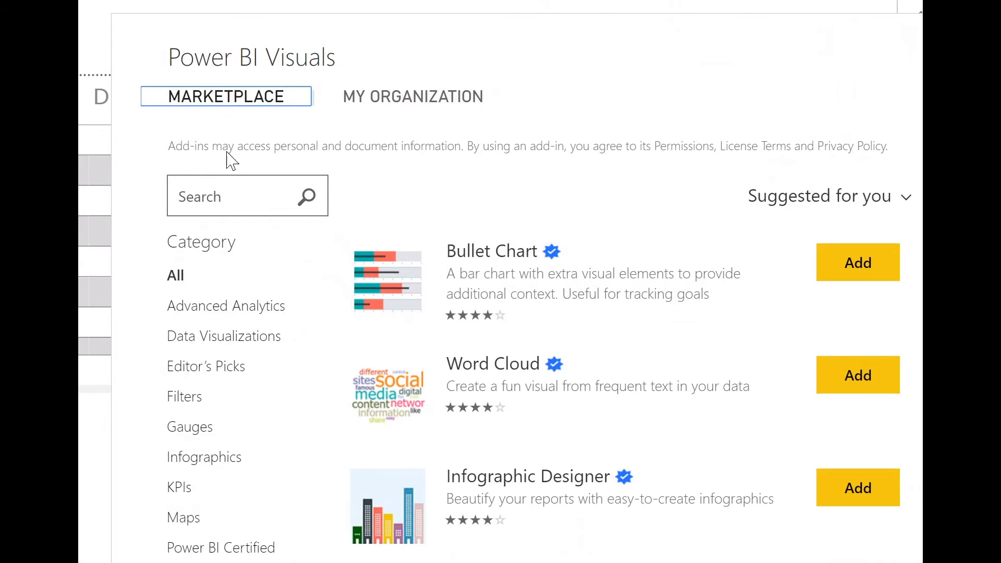
pyautogui.click(187, 205)
pyautogui.write('smart')
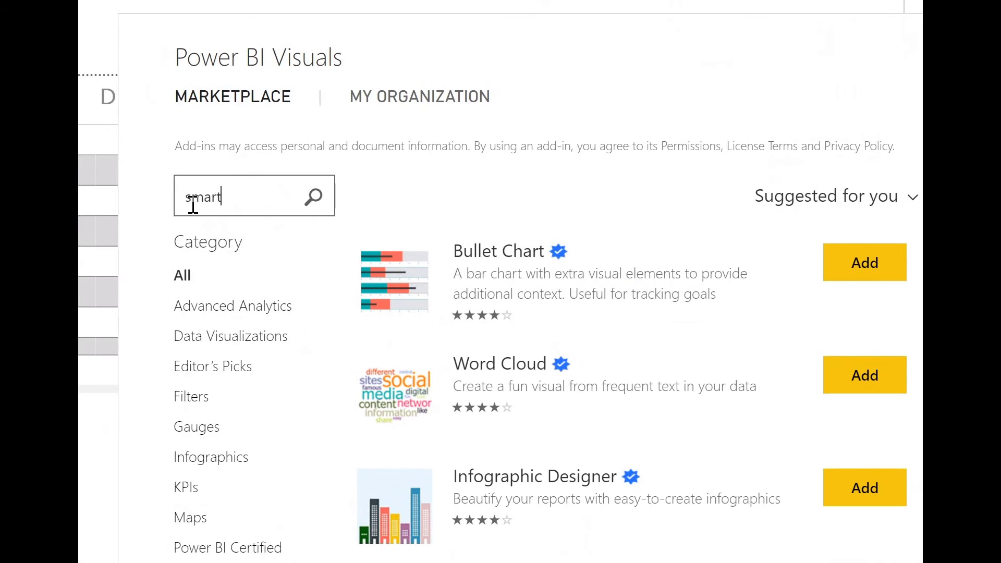
pyautogui.press('Return')
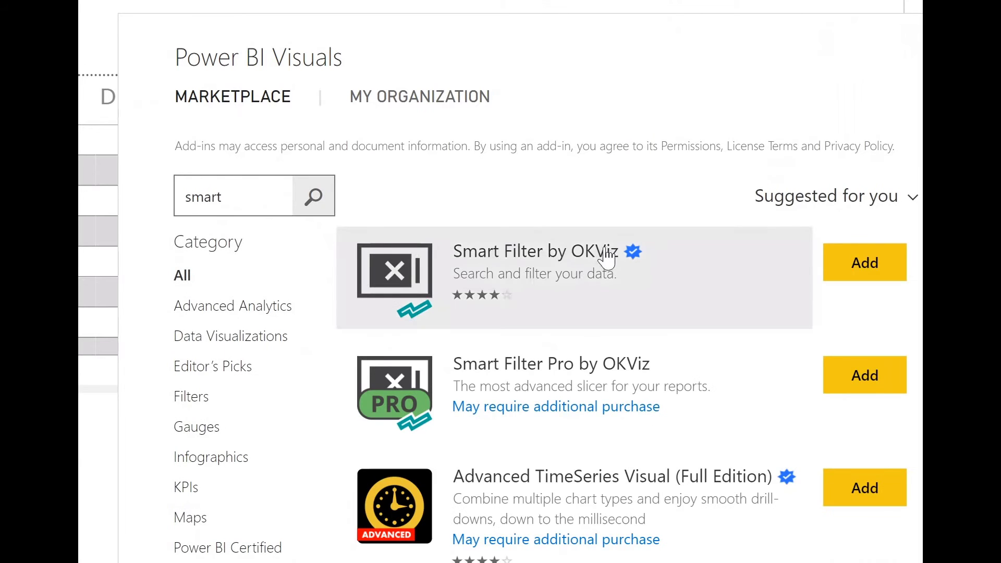
# Browse the marketplace search results for custom visuals and close the marketplace without adding any.
pyautogui.scroll(-4, 605, 355)
pyautogui.scroll(-4, 608, 315)
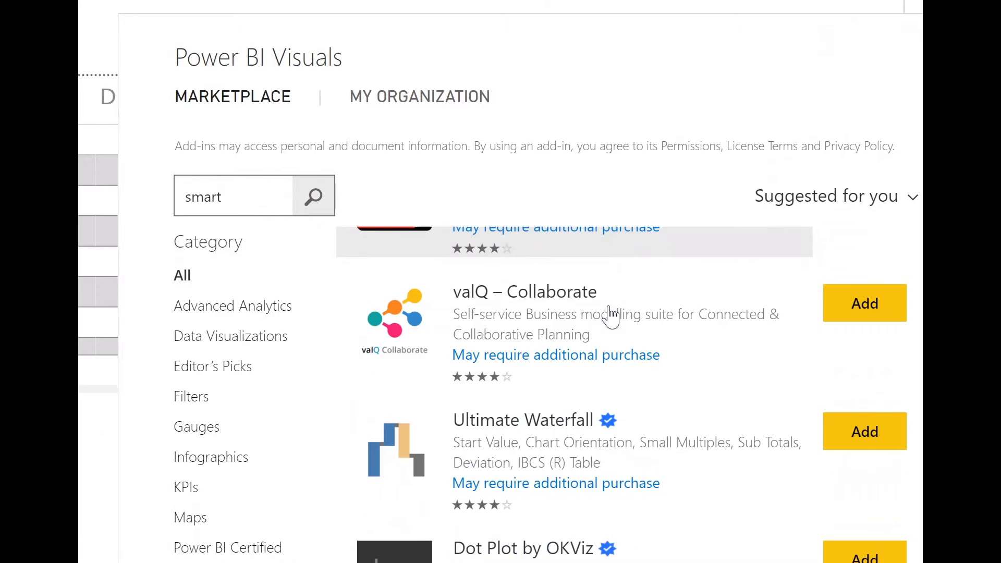
pyautogui.scroll(-8, 609, 315)
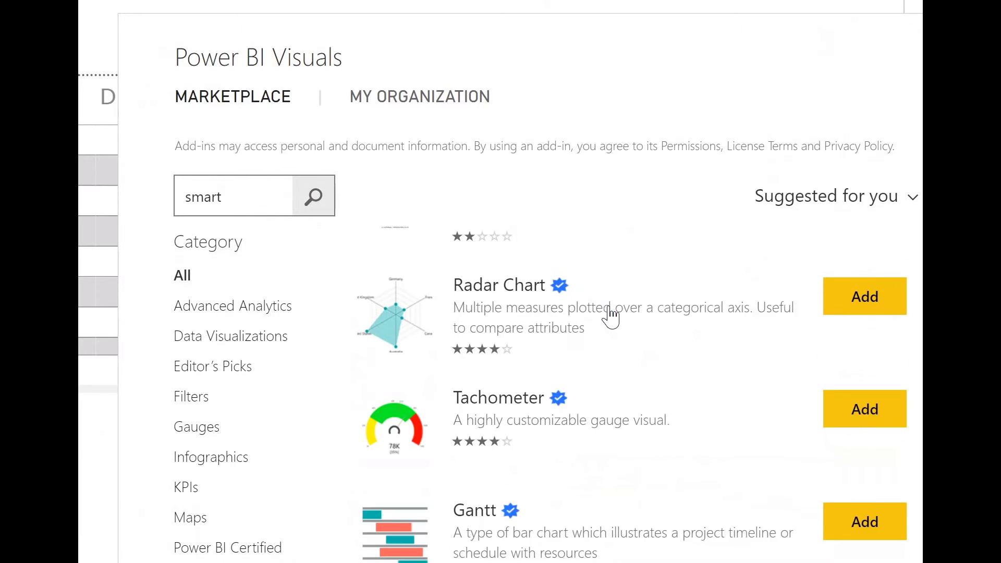
pyautogui.scroll(-4, 610, 316)
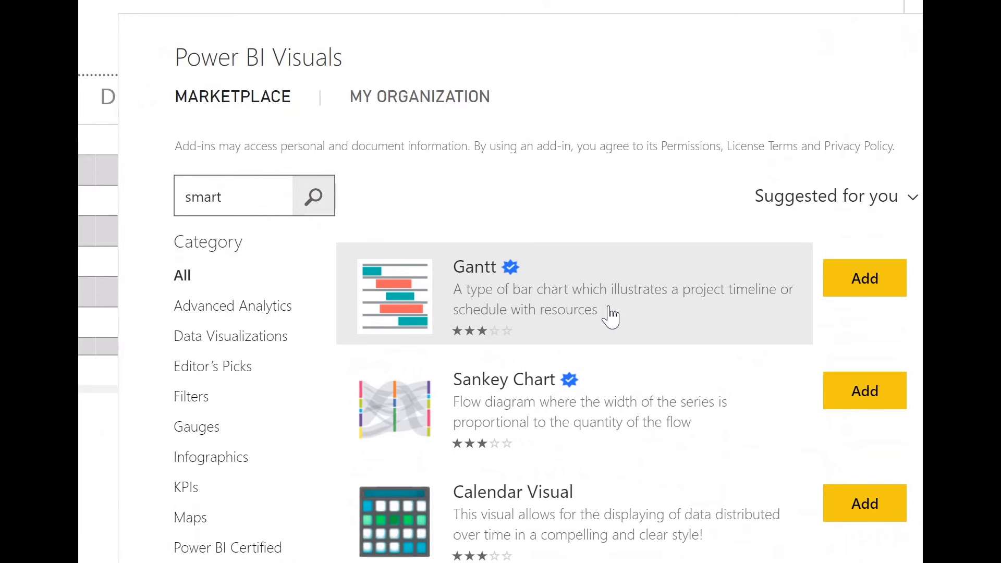
pyautogui.scroll(-4, 610, 316)
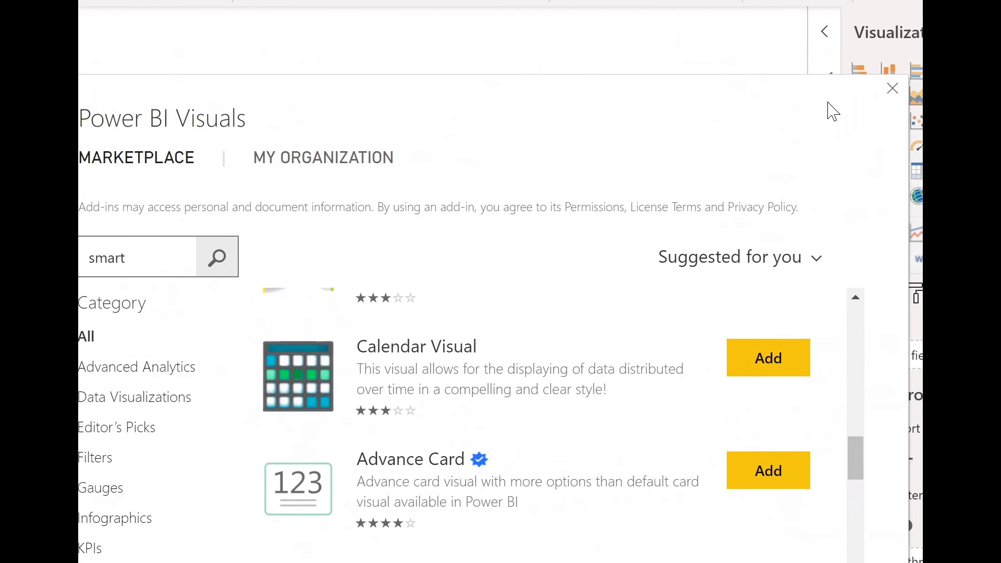
pyautogui.click(799, 90)
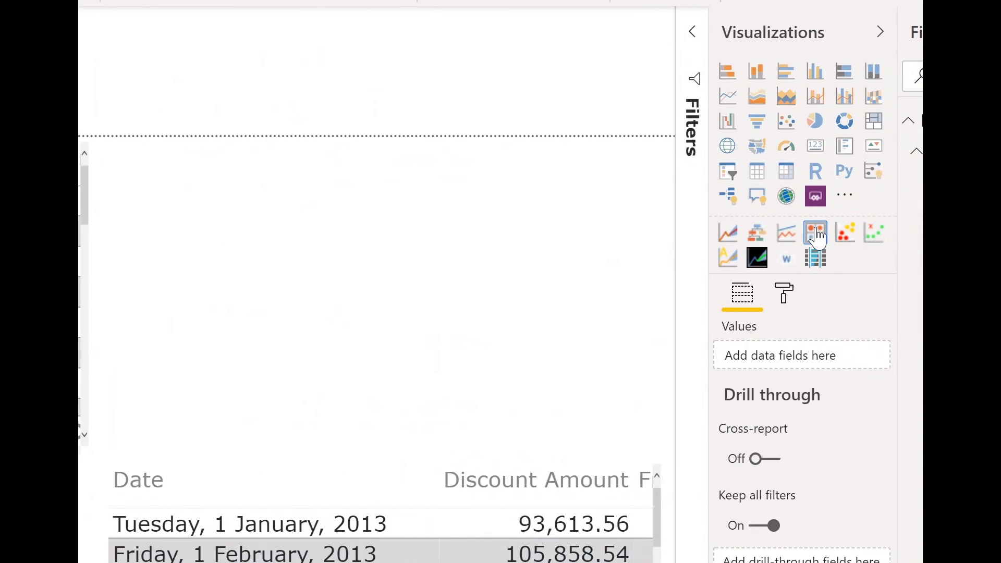
# Convert the table in the page's upper-left quarter into a Correlation plot custom visual.
pyautogui.click(817, 233)
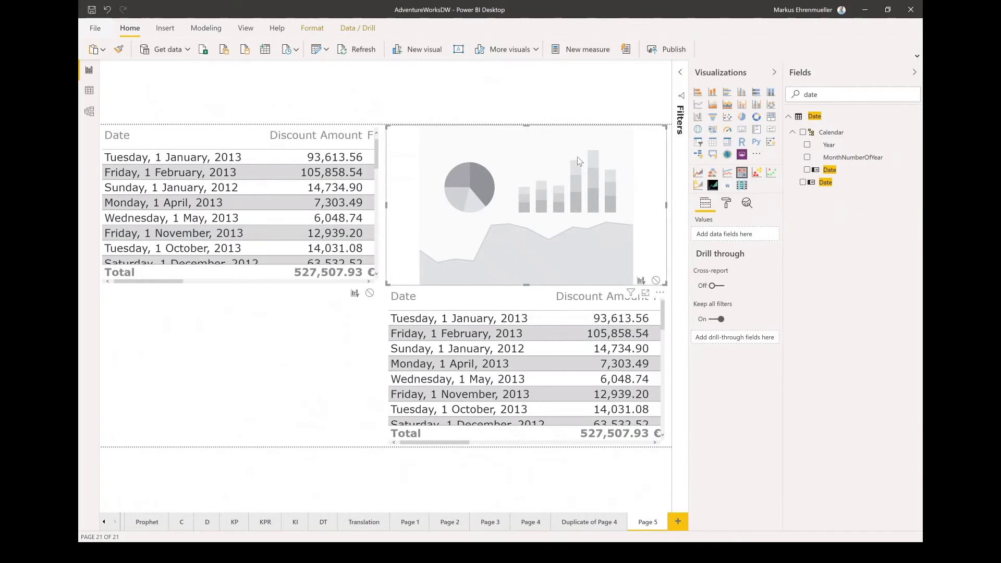
pyautogui.press('Delete')
pyautogui.click(351, 127)
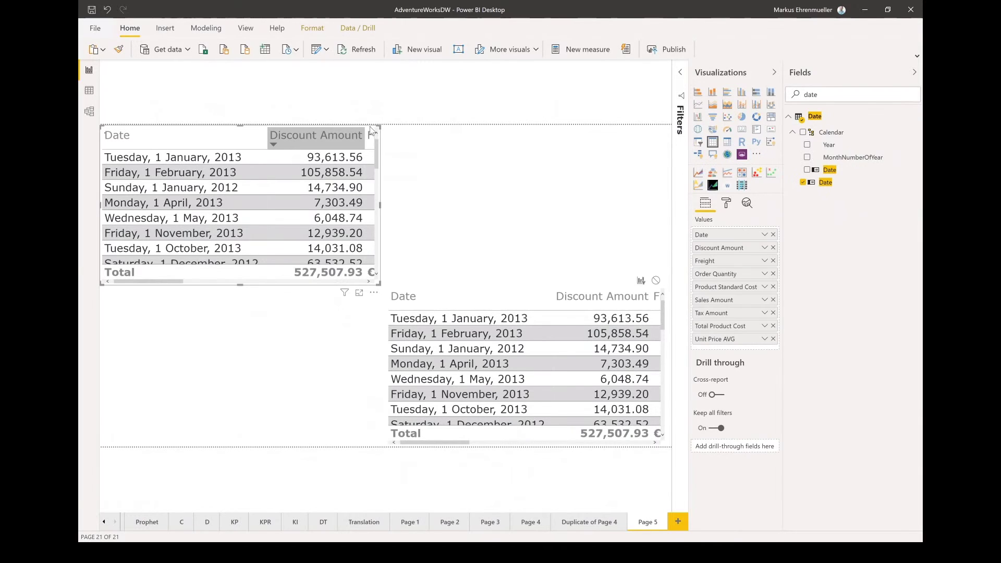
pyautogui.click(742, 174)
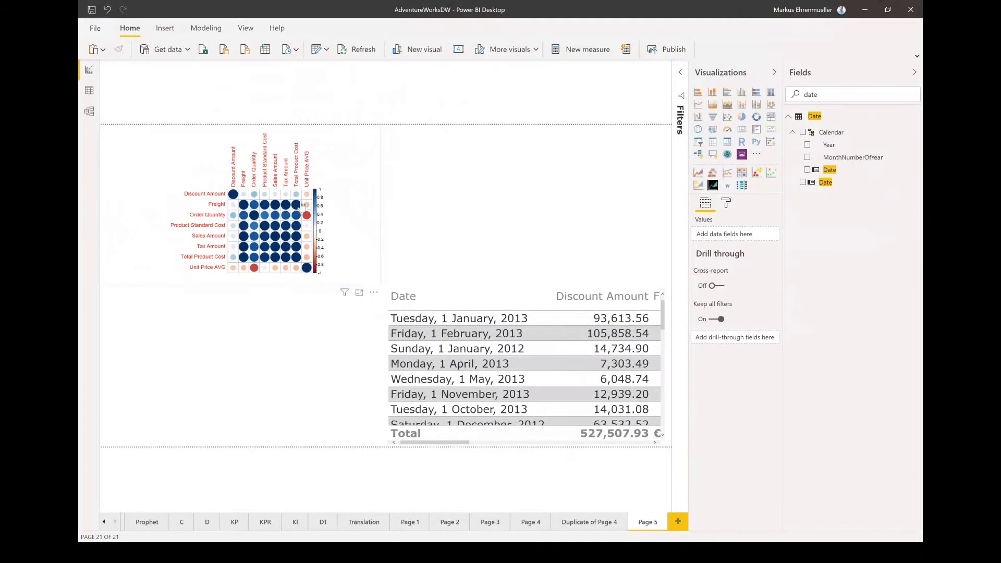
# Look through the format options of the correlation plot, including its correlation plot settings.
pyautogui.click(344, 153)
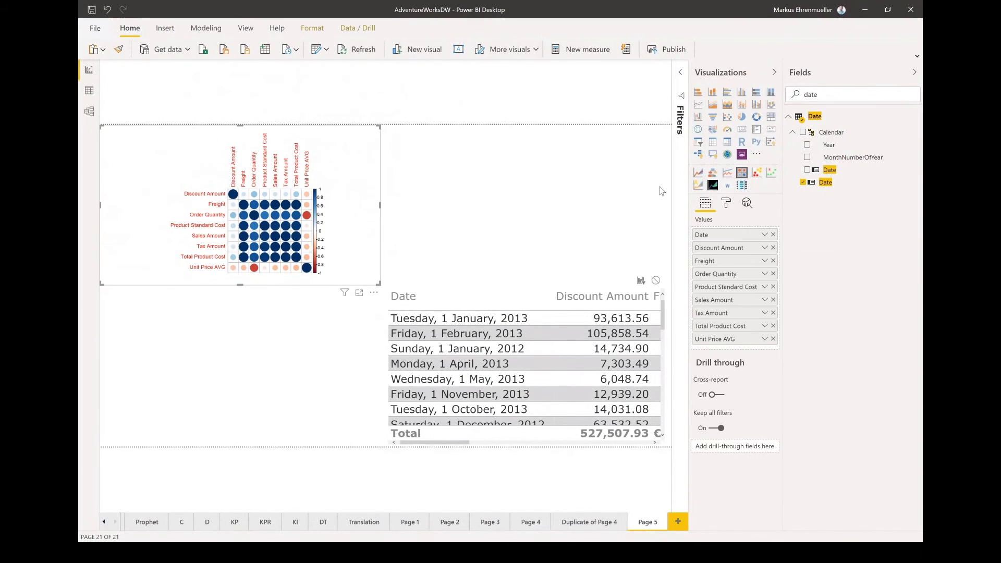
pyautogui.click(726, 204)
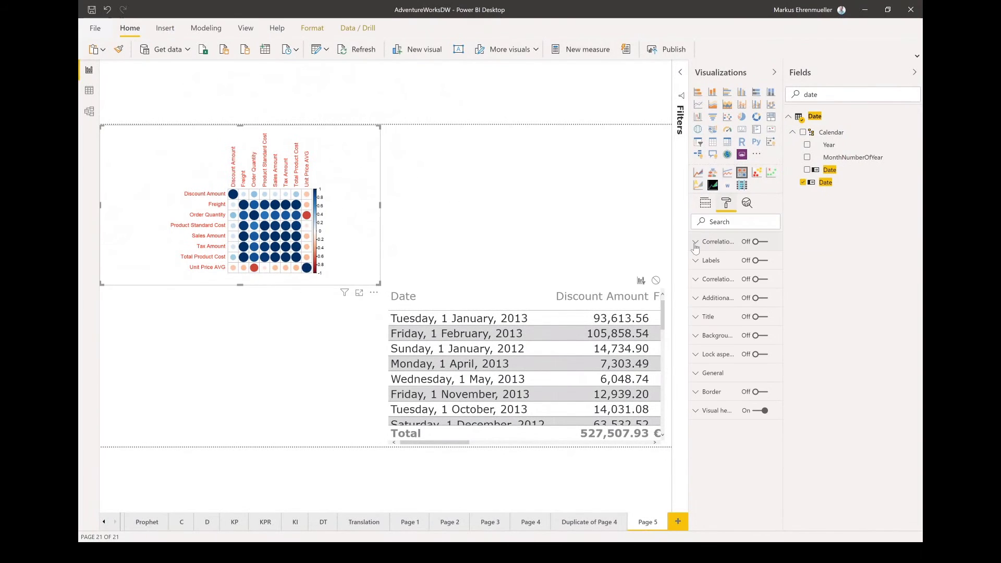
pyautogui.click(695, 243)
pyautogui.click(695, 243)
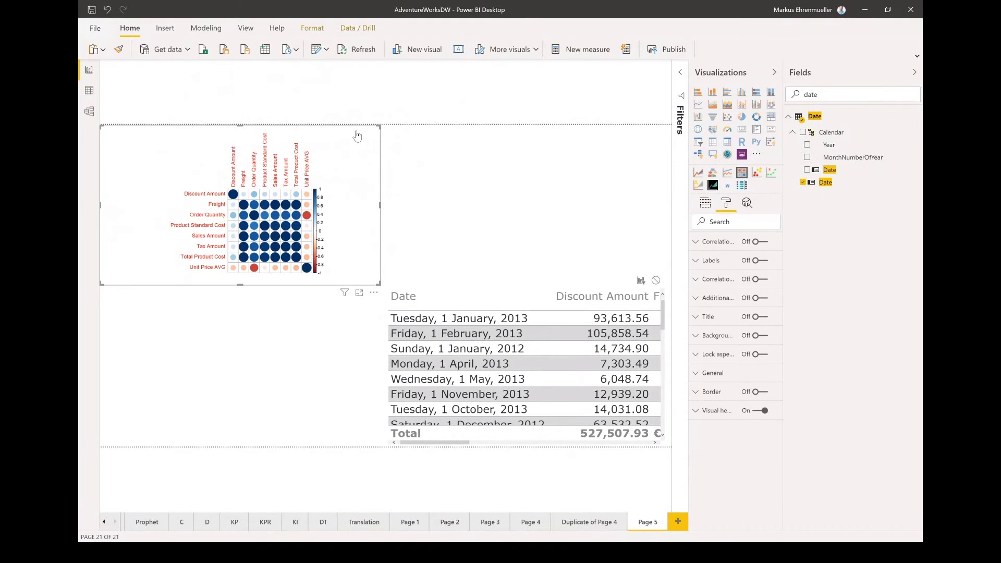
pyautogui.click(486, 161)
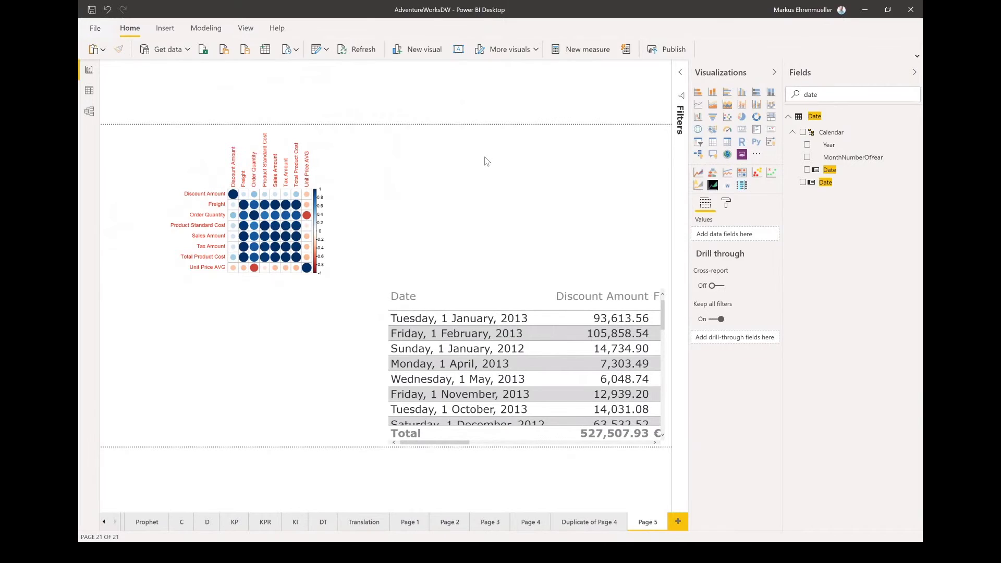
# Place a copy of the lower-right table in the page's upper-right quarter.
pyautogui.click(503, 295)
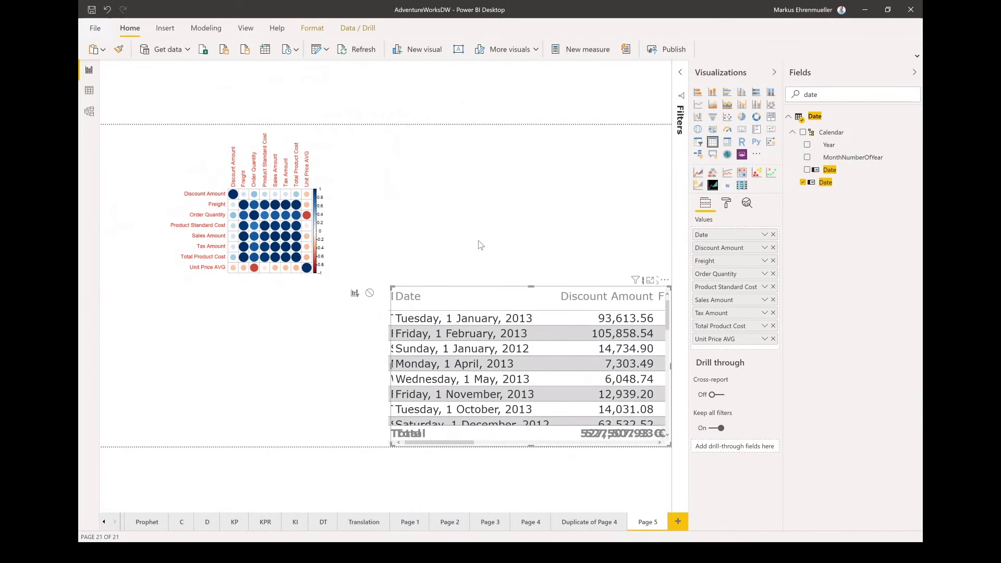
pyautogui.hotkey('ctrl', 'v')
pyautogui.press('Escape')
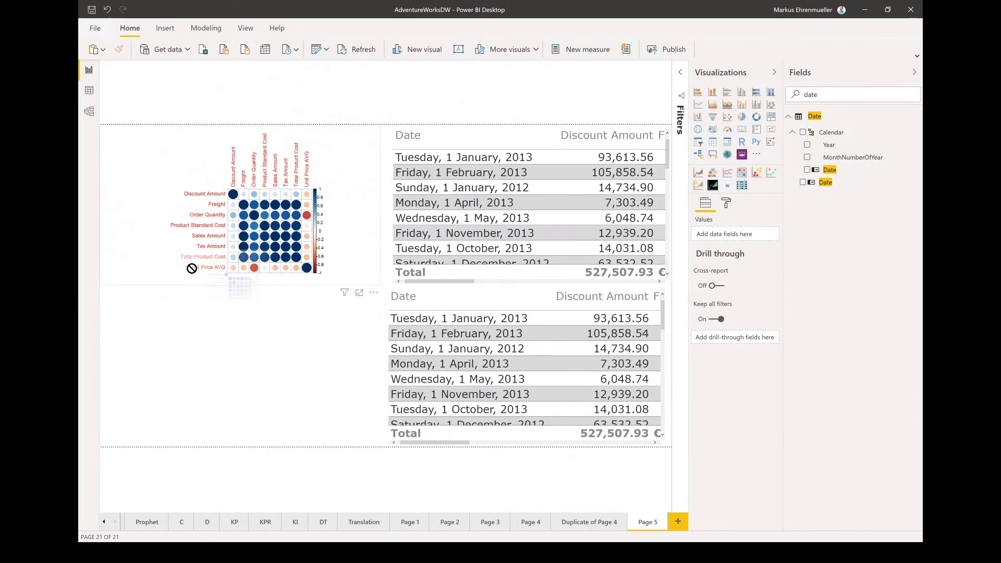
# Move the correlation plot to the page's lower-left quarter and the table copy to the upper-left quarter.
pyautogui.click(185, 134)
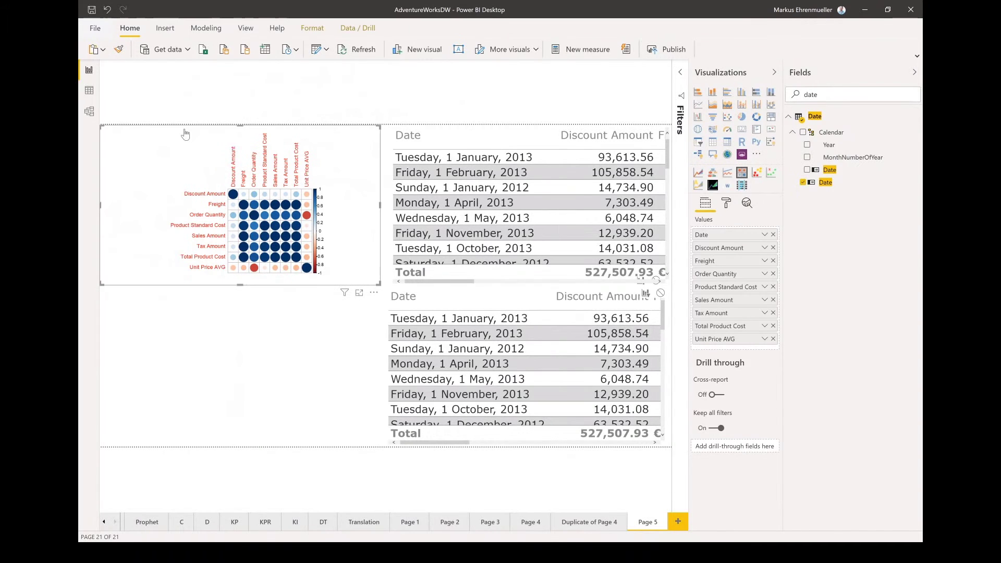
pyautogui.moveTo(208, 131); pyautogui.dragTo(208, 291)
pyautogui.moveTo(161, 356); pyautogui.dragTo(162, 356)
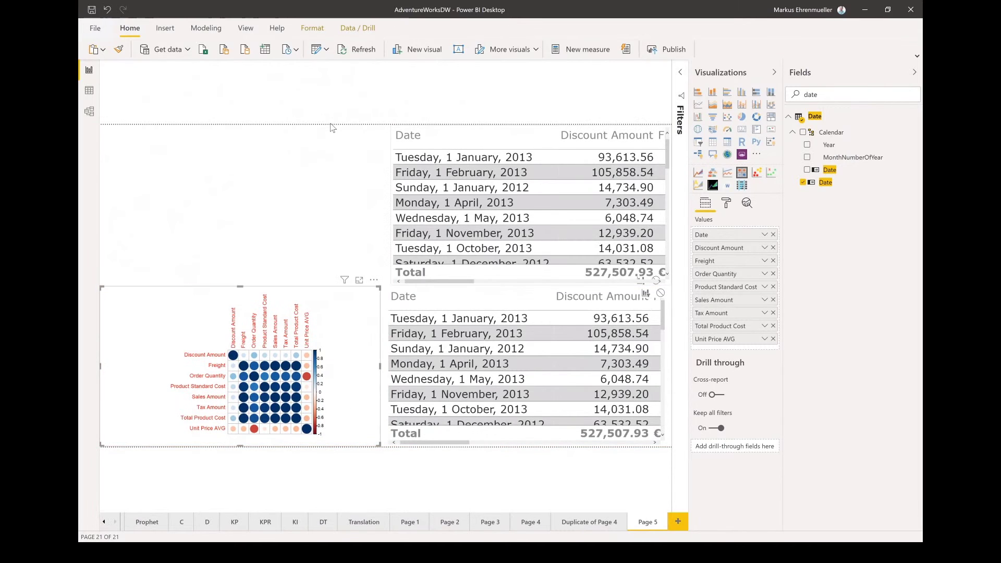
pyautogui.moveTo(465, 125); pyautogui.dragTo(331, 124)
pyautogui.click(367, 123)
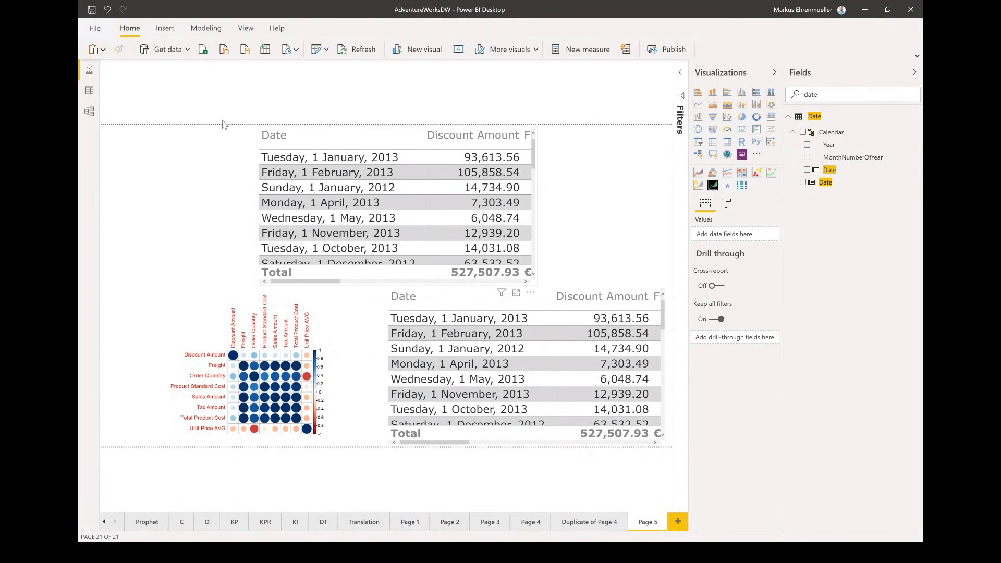
pyautogui.moveTo(223, 123); pyautogui.dragTo(105, 125)
pyautogui.click(509, 178)
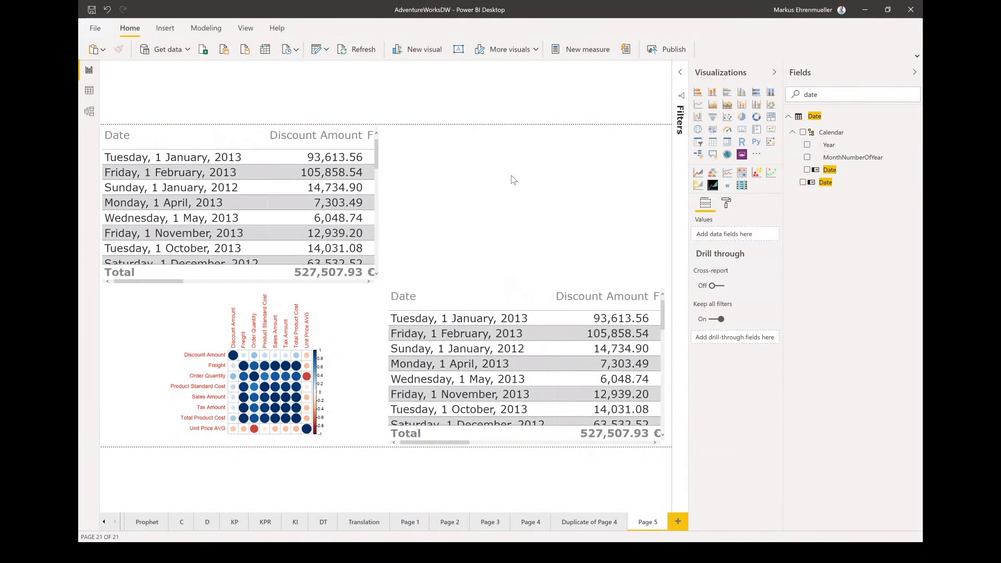
pyautogui.click(743, 143)
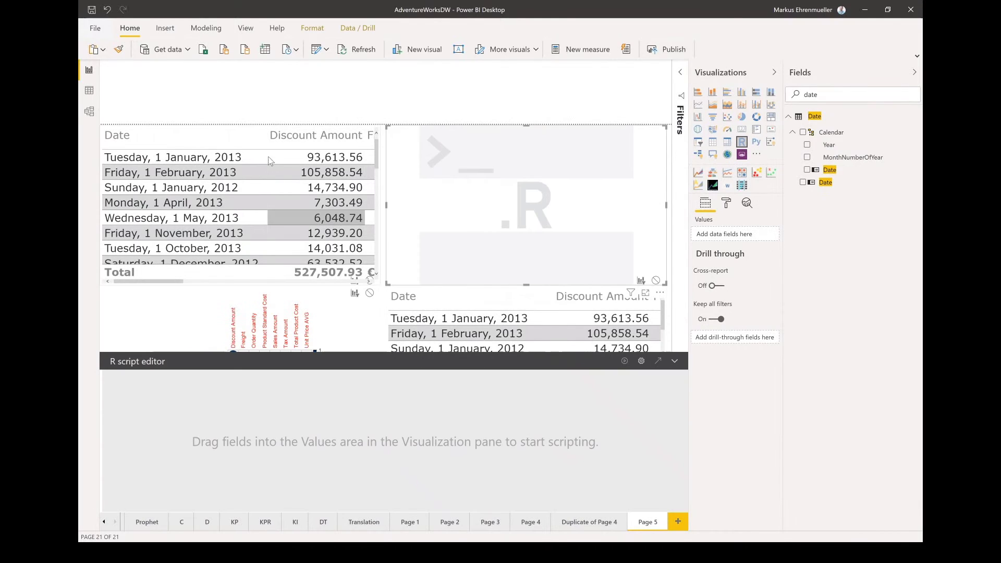
pyautogui.press('Delete')
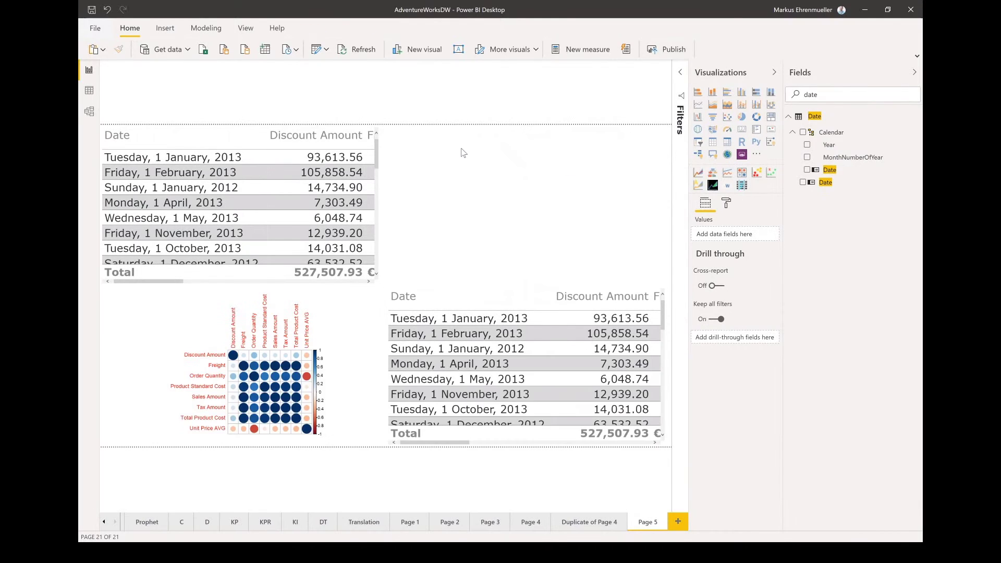
# Convert the upper-left table into an R script visual and start its script with library(corrplot).
pyautogui.click(360, 133)
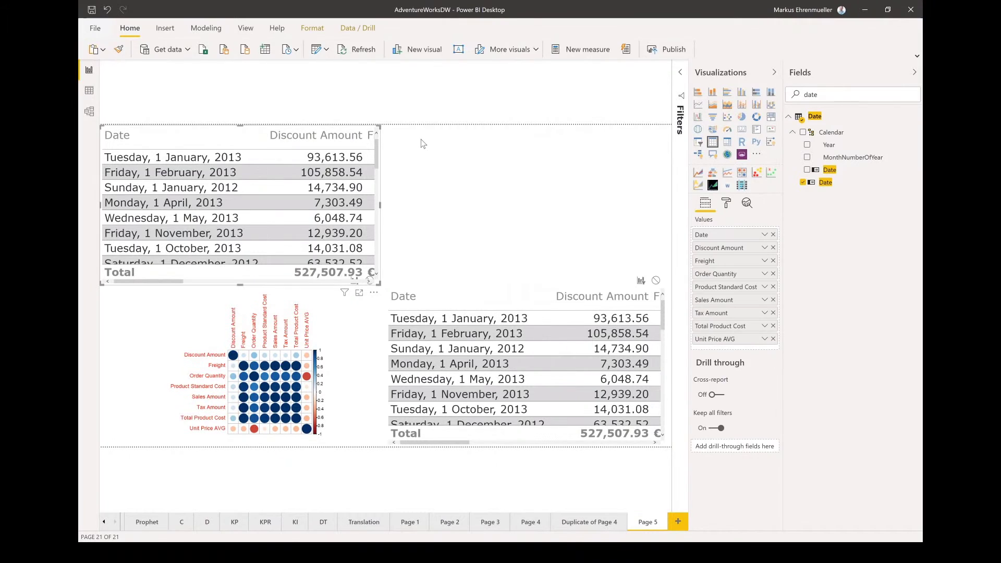
pyautogui.click(743, 143)
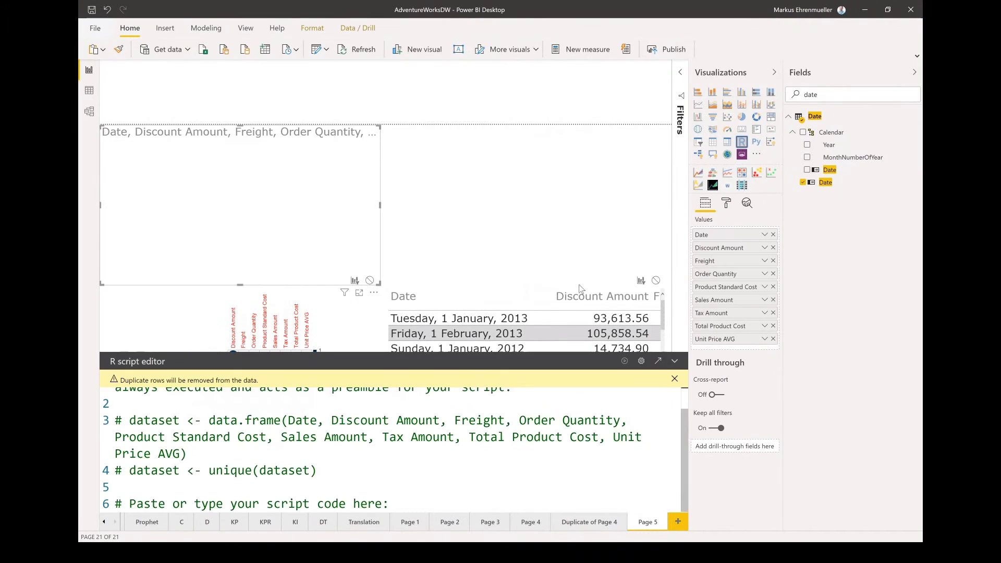
pyautogui.press('Return')
pyautogui.write('library(cor')
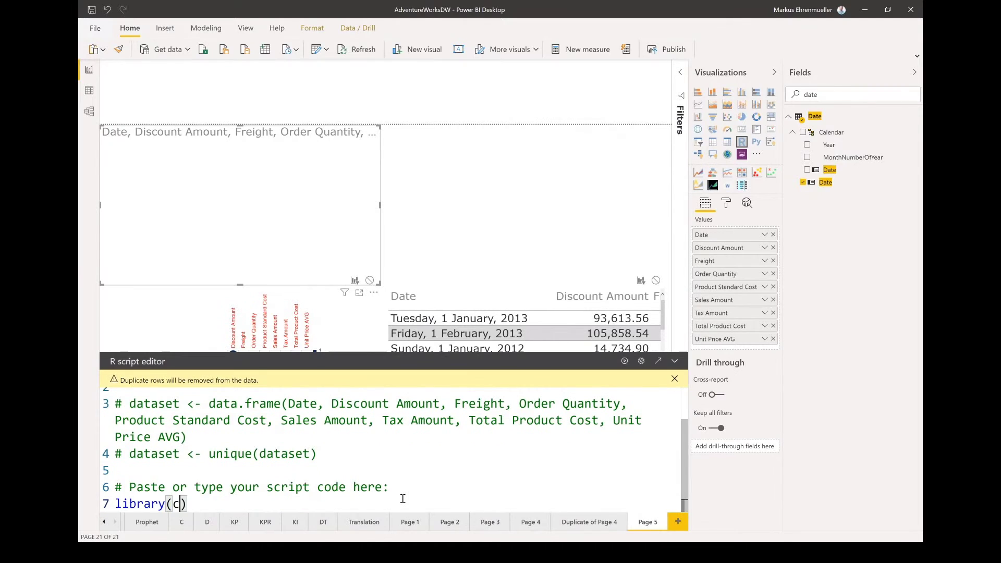
pyautogui.write('rplot')
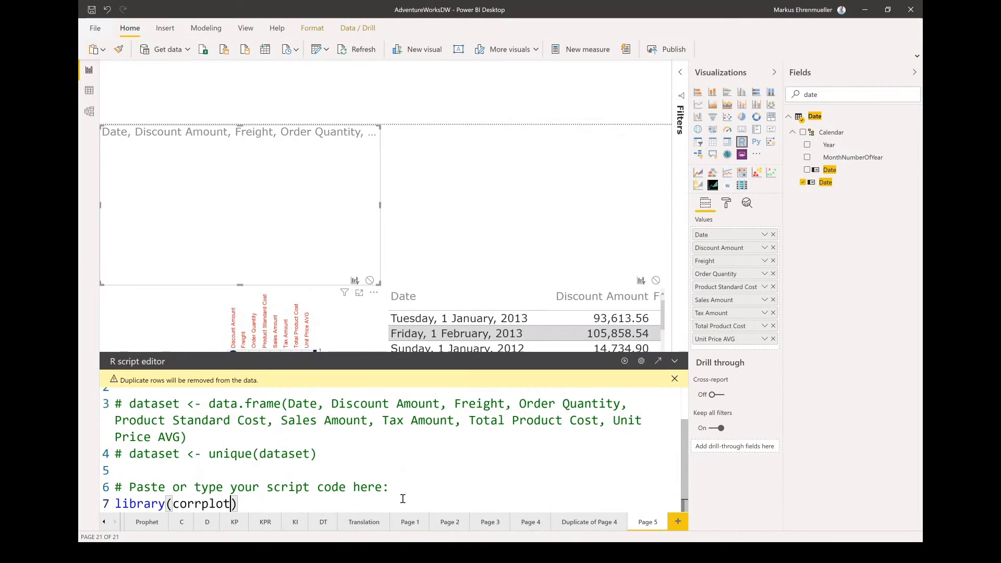
pyautogui.write(')')
pyautogui.press('Return')
# Add the script line dataset <- dataset[,-1] to drop the Date column from the data.
pyautogui.write('dataset')
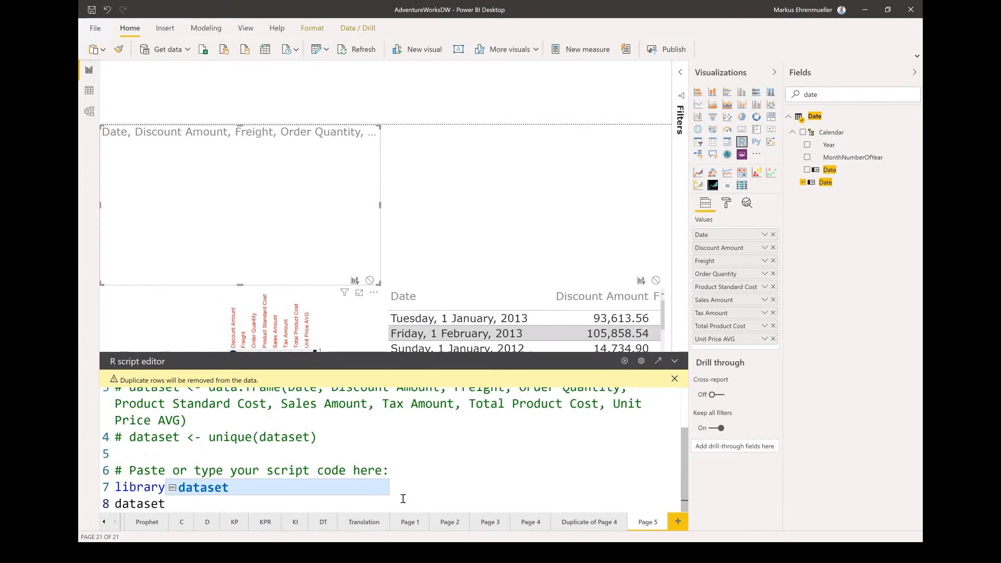
pyautogui.write(' <-')
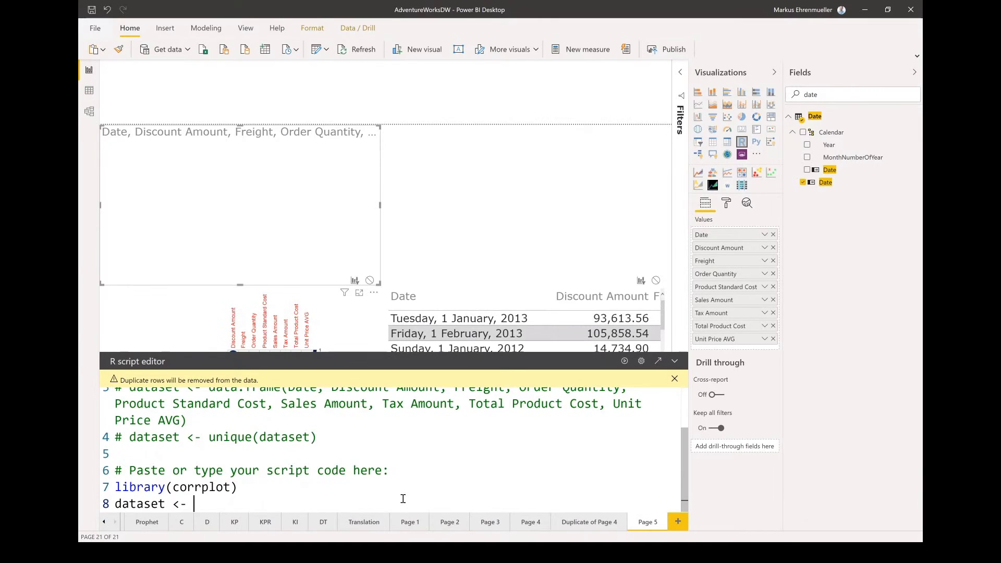
pyautogui.write('[]')
pyautogui.press('Left')
pyautogui.write('dataset')
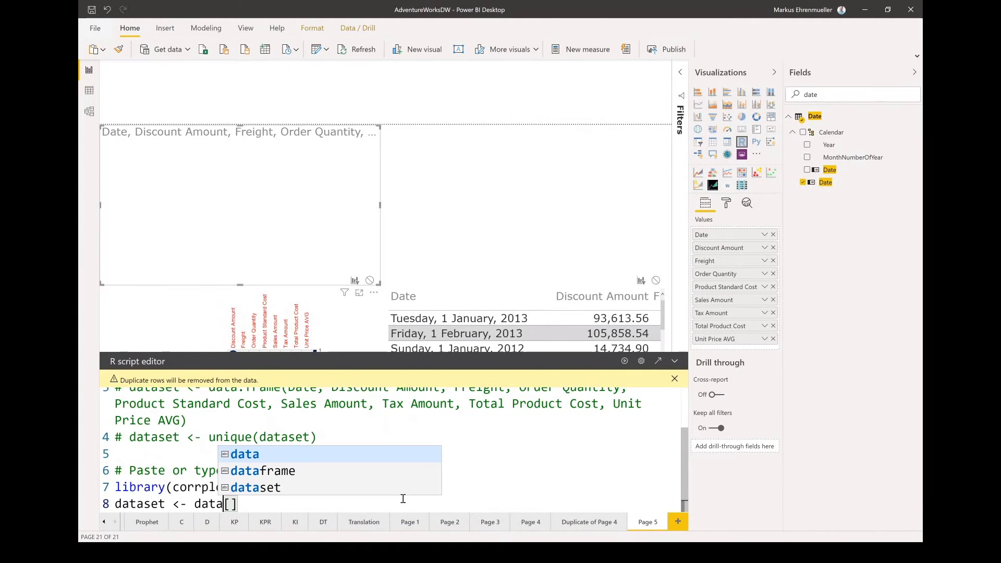
pyautogui.click(403, 499)
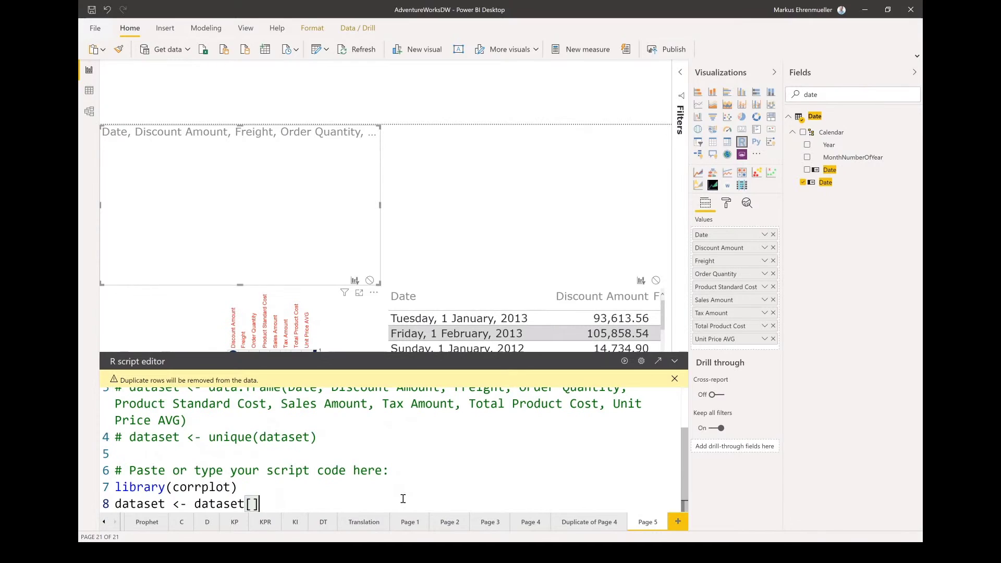
pyautogui.press('Left')
pyautogui.write(',-1')
pyautogui.press('Return')
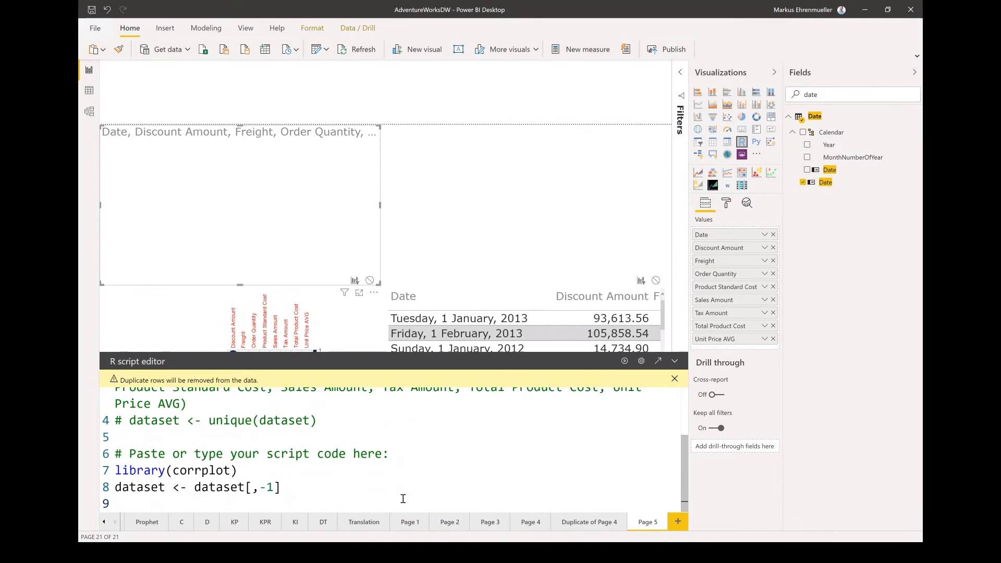
# Add corrplot(corr(dataset)) as the script's last line and run the script.
pyautogui.write('corrplot')
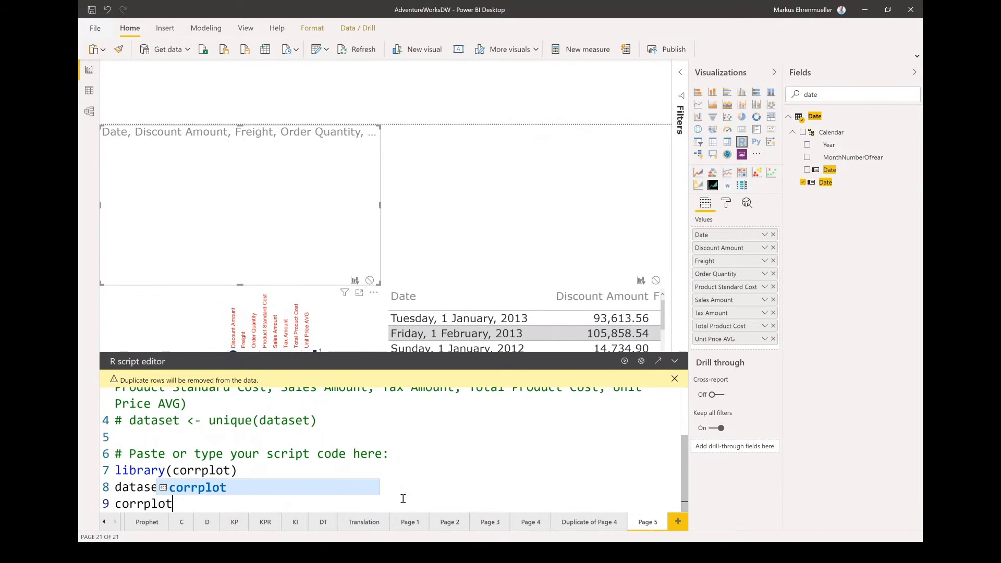
pyautogui.write('(corr(dat')
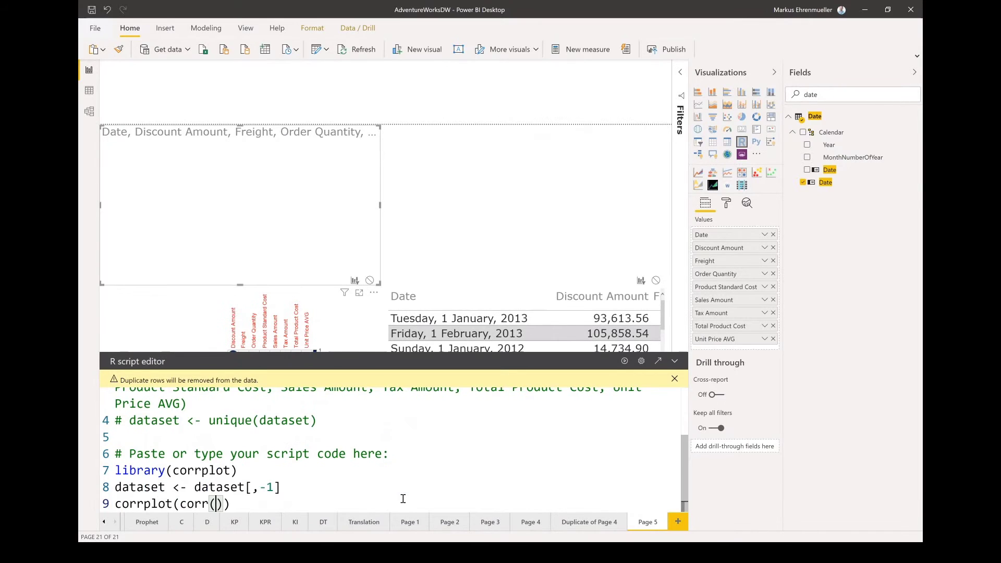
pyautogui.write('aset')
pyautogui.click(403, 487)
pyautogui.write('[,-1')
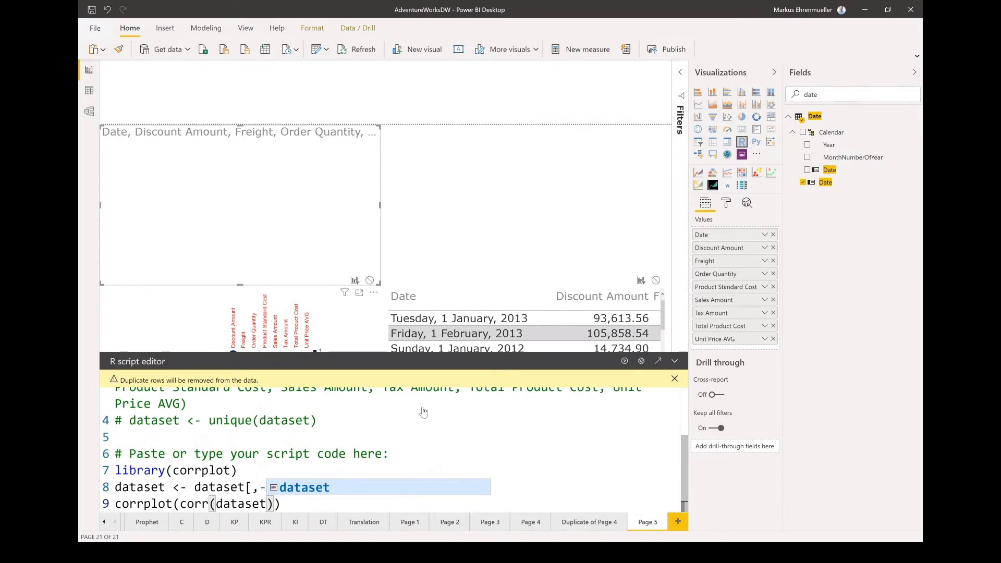
pyautogui.click(423, 417)
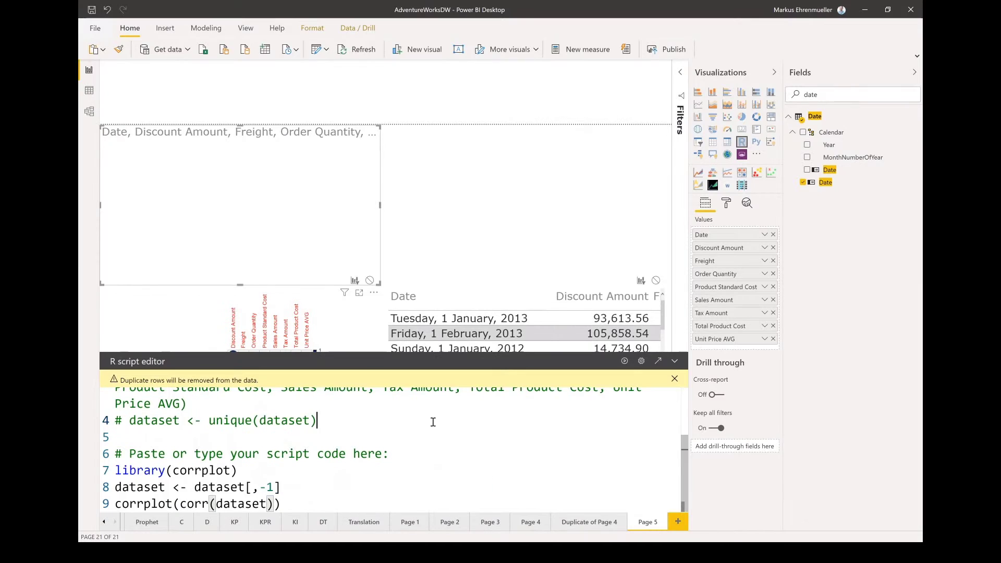
pyautogui.click(625, 361)
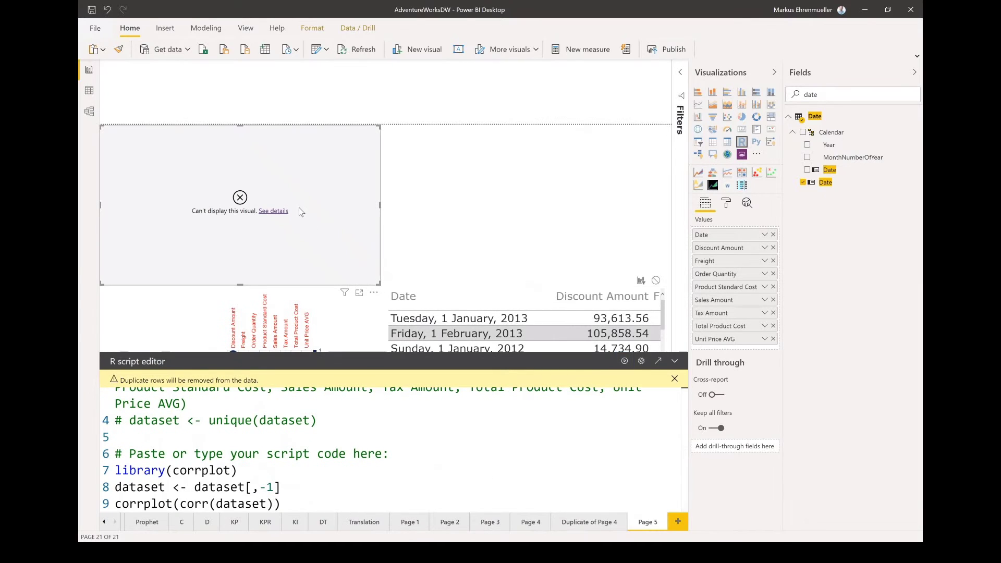
# Check the visual's error details, correct corr to cor in the corrplot line and rerun the script.
pyautogui.click(276, 211)
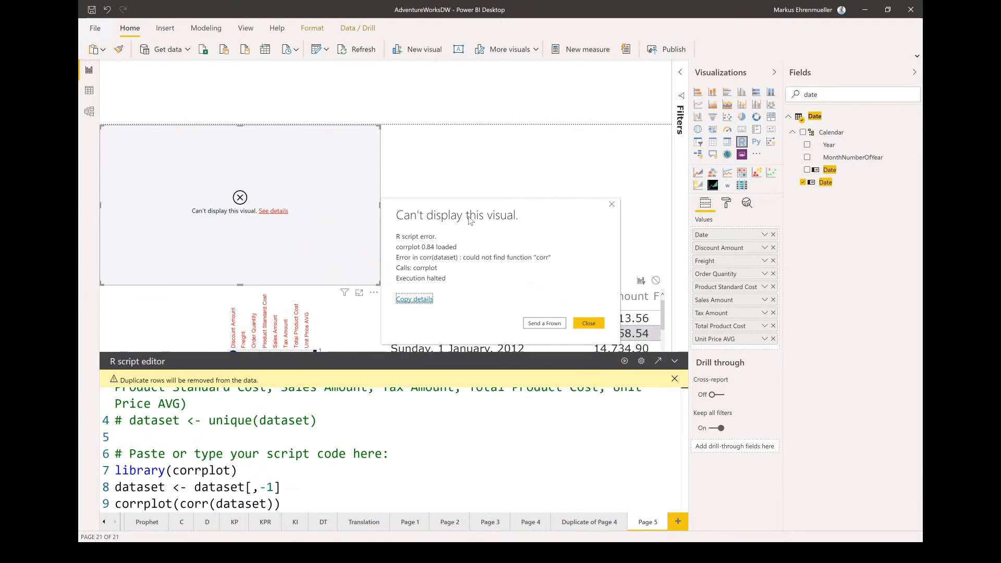
pyautogui.click(583, 326)
pyautogui.doubleClick(208, 504)
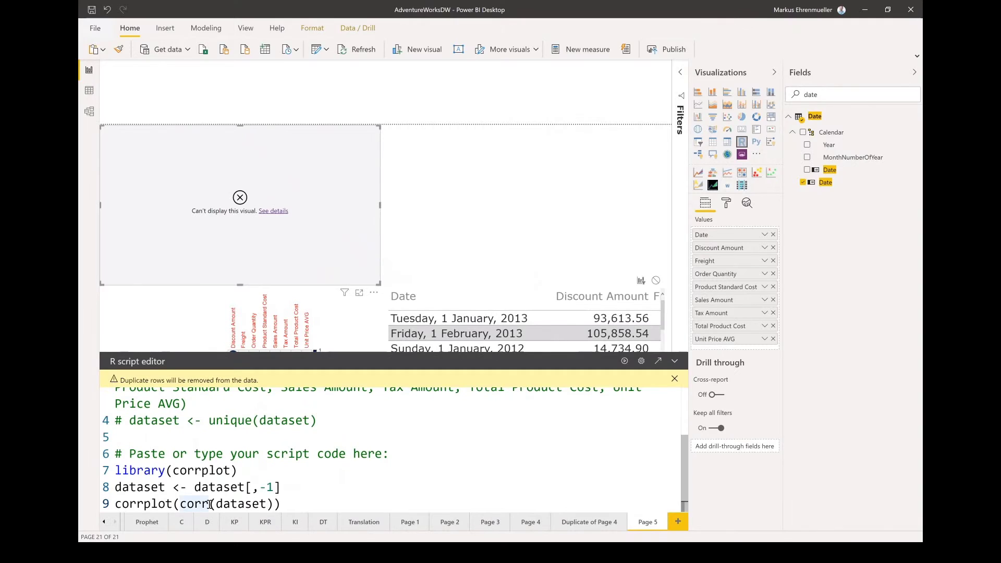
pyautogui.press('BackSpace')
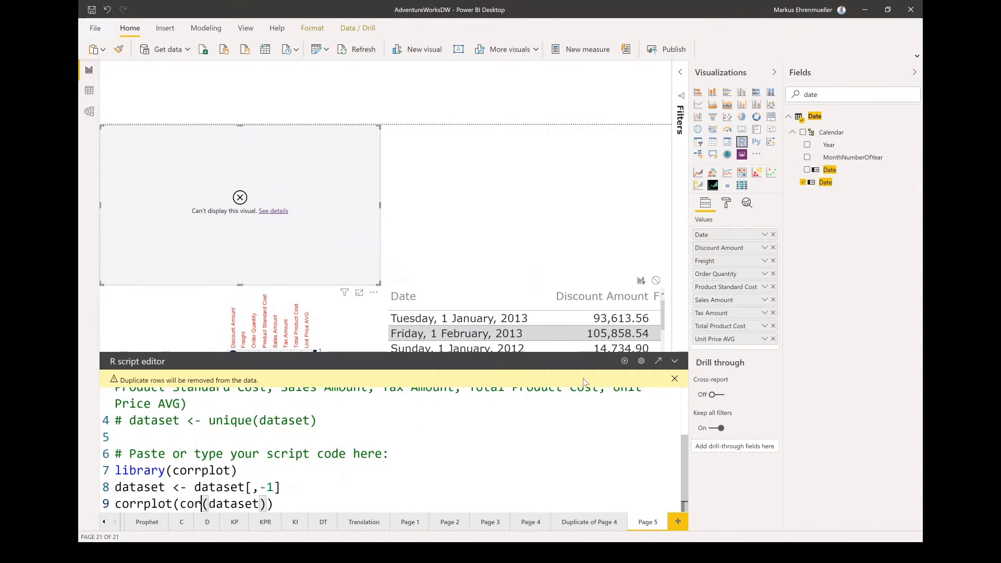
pyautogui.click(624, 361)
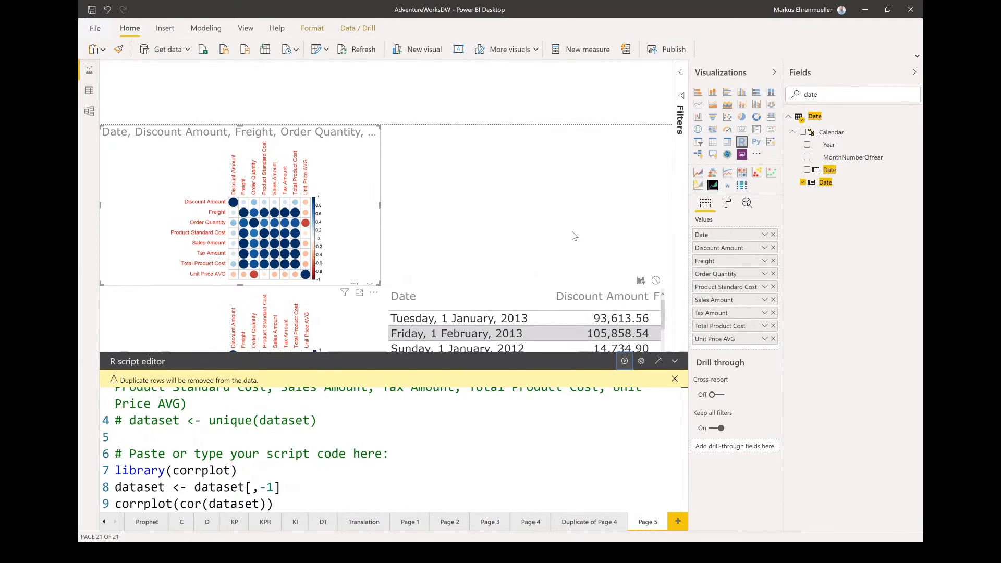
# Duplicate the lower-right table into the empty quarter above it, beside the R visual.
pyautogui.click(500, 176)
pyautogui.hotkey('ctrl', 'v')
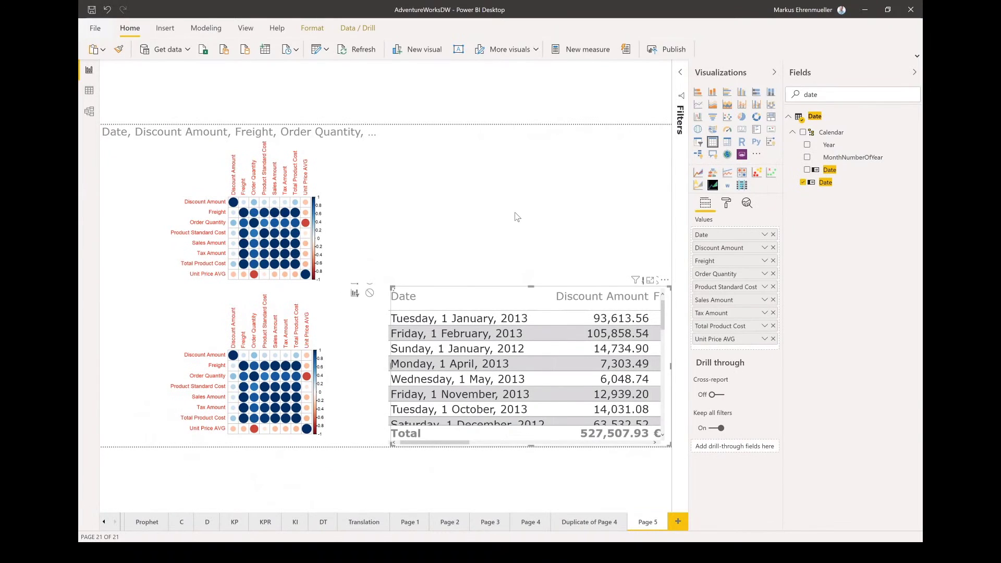
pyautogui.moveTo(511, 248); pyautogui.dragTo(520, 82)
pyautogui.click(521, 83)
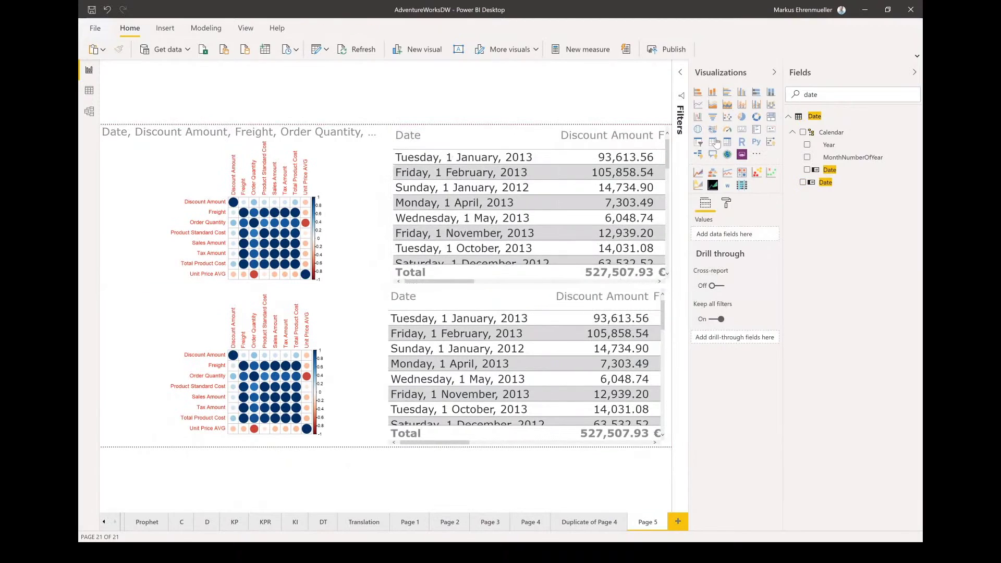
# Convert the upper table beside the R corrplot visuals into a Python visual.
pyautogui.click(545, 137)
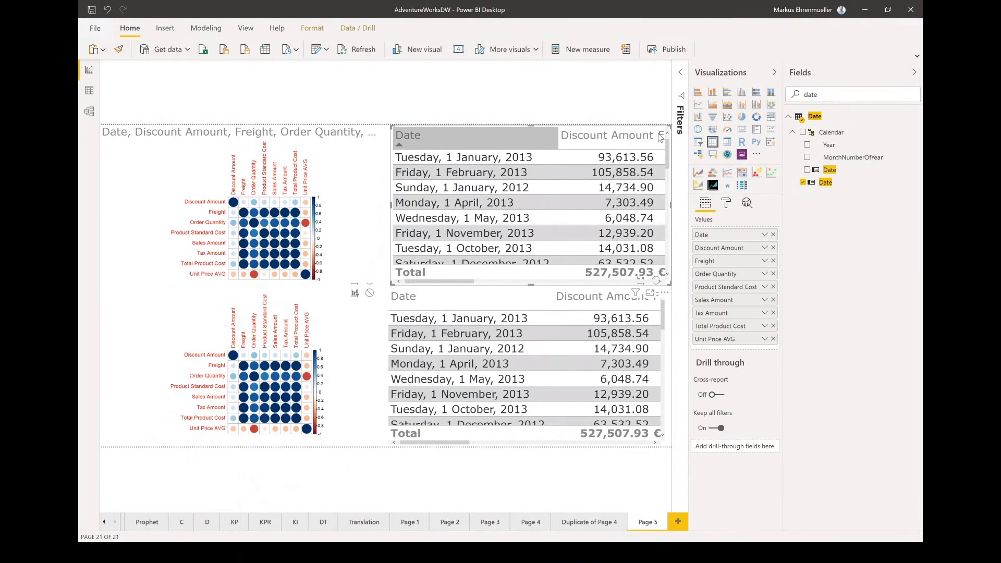
pyautogui.click(755, 142)
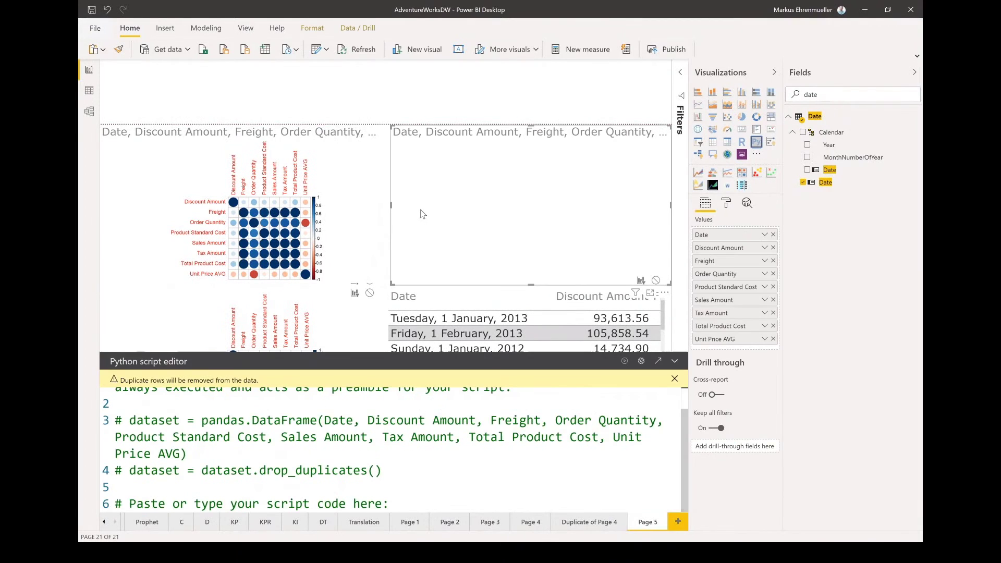
# Switch to the storybook text file in Notepad++ and find its Python Correlation section by searching for python.
pyautogui.hotkey('alt', 'Tab')
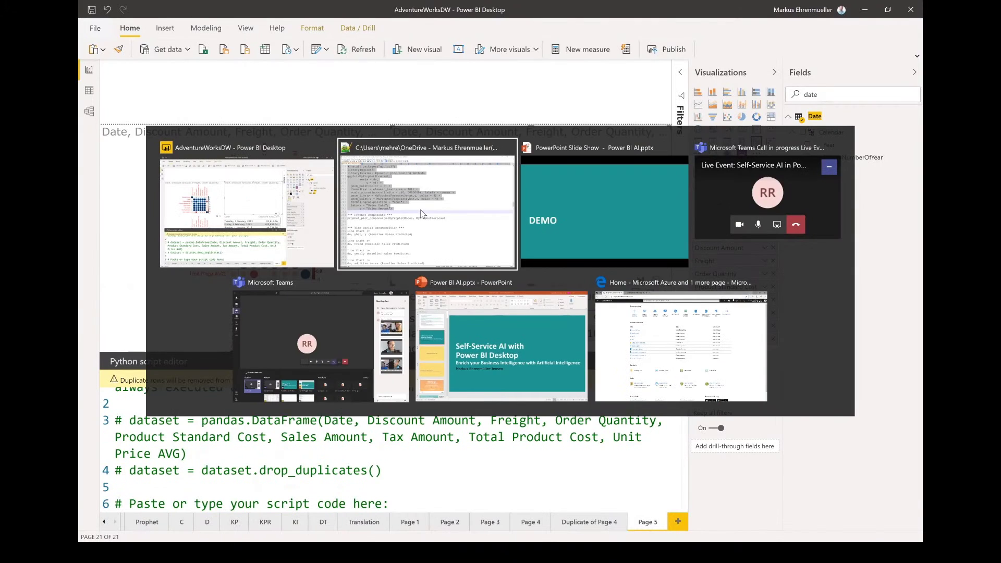
pyautogui.scroll(-2, 319, 308)
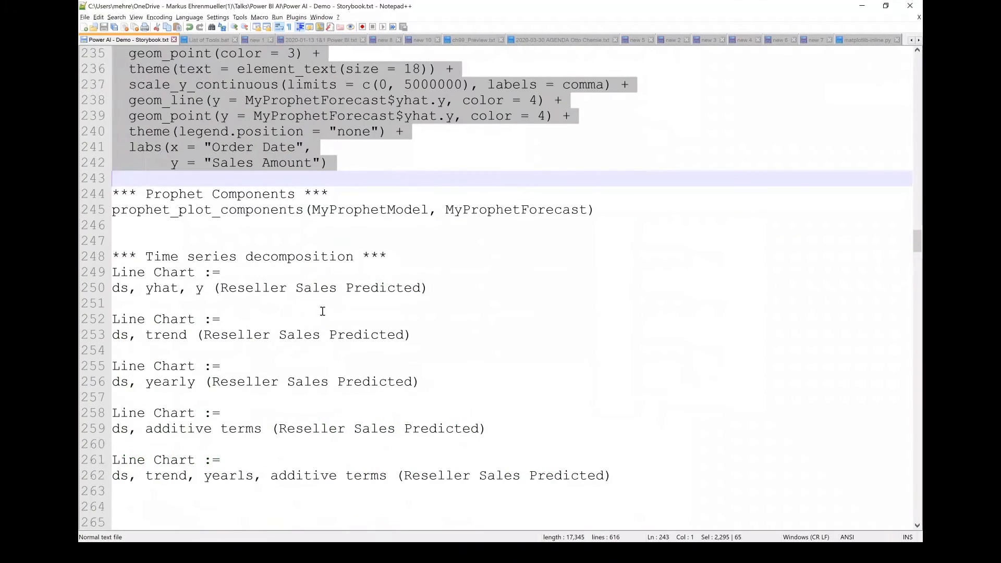
pyautogui.click(323, 311)
pyautogui.hotkey('ctrl', 'Home')
pyautogui.hotkey('ctrl', 'f')
pyautogui.write('python')
pyautogui.press('Return')
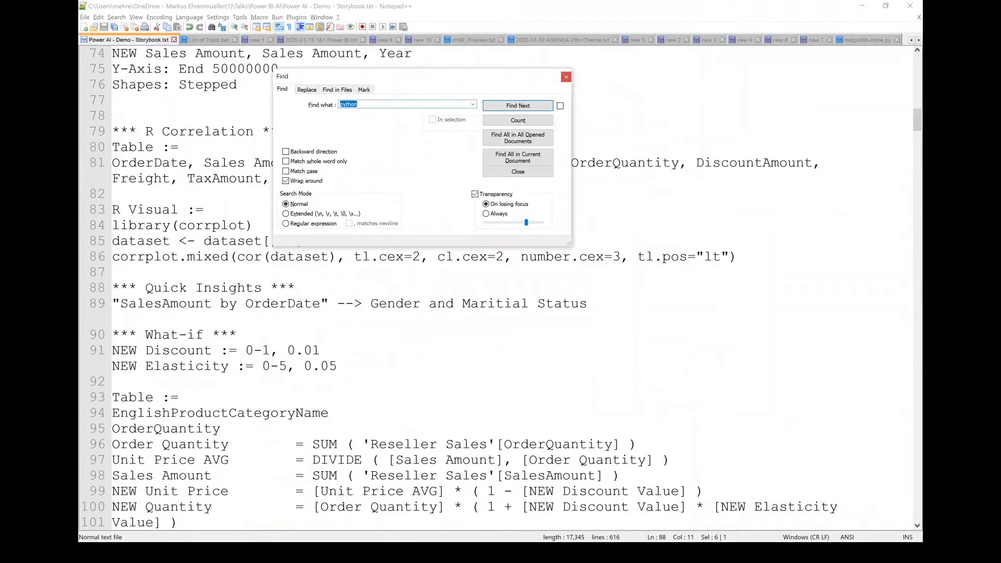
pyautogui.click(341, 294)
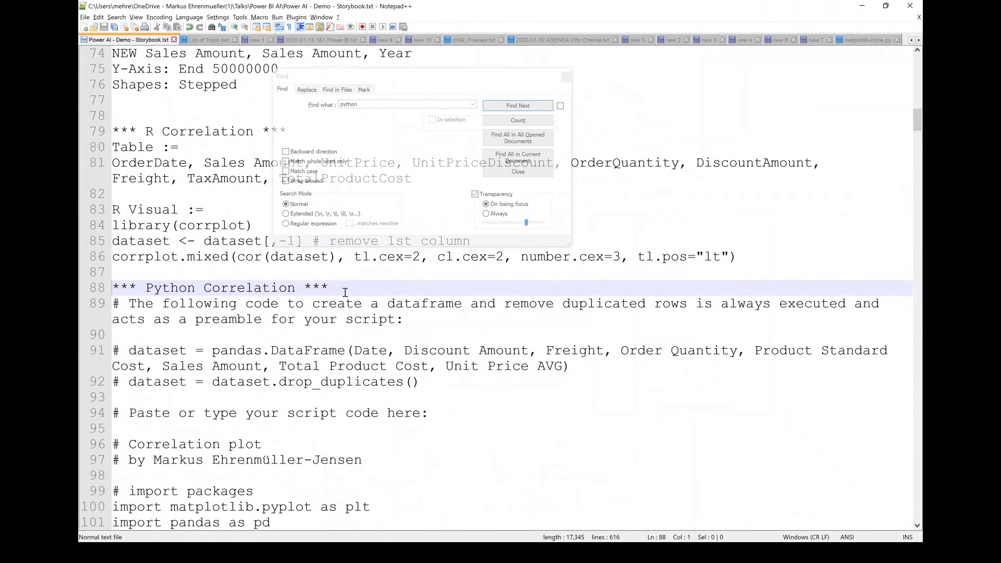
# Select and copy the whole Python Correlation block, from its heading line through plt.show().
pyautogui.tripleClick(345, 293)
pyautogui.hotkey('shift', 'Down')
pyautogui.hotkey('shift', 'Down')
pyautogui.hotkey('shift', 'Down')
pyautogui.hotkey('shift', 'Down')
pyautogui.hotkey('shift', 'Down')
pyautogui.hotkey('shift', 'Down')
pyautogui.hotkey('shift', 'Down')
pyautogui.hotkey('shift', 'Down')
pyautogui.hotkey('shift', 'Down')
pyautogui.hotkey('shift', 'Down')
pyautogui.hotkey('shift', 'Down')
pyautogui.hotkey('shift', 'Down')
pyautogui.hotkey('shift', 'Down')
pyautogui.hotkey('shift', 'Down')
pyautogui.hotkey('shift', 'Down')
pyautogui.hotkey('shift', 'Down')
pyautogui.hotkey('shift', 'Down')
pyautogui.hotkey('shift', 'Down')
pyautogui.hotkey('shift', 'Down')
pyautogui.hotkey('shift', 'Down')
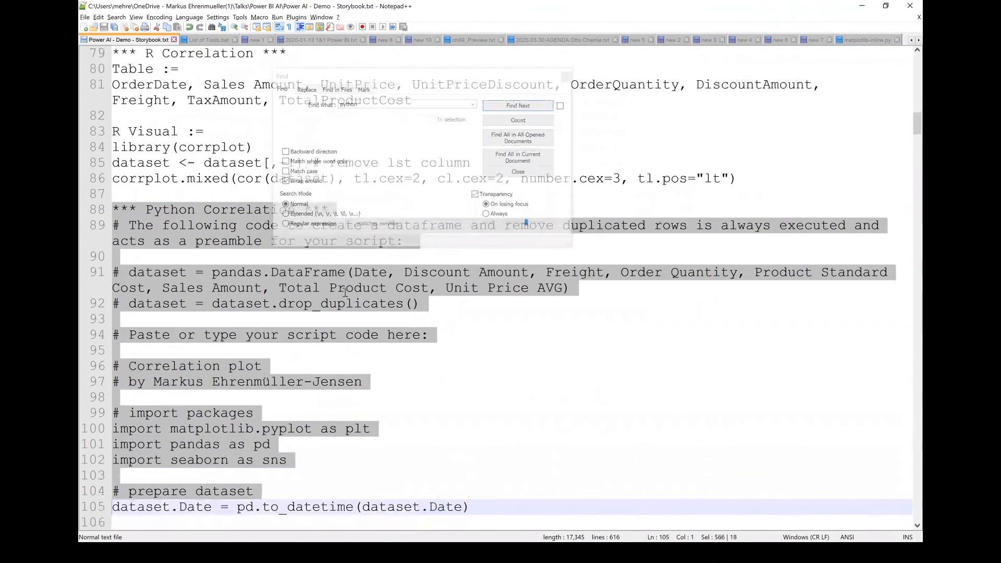
pyautogui.hotkey('shift', 'Down')
pyautogui.hotkey('shift', 'Down')
pyautogui.hotkey('shift', 'Down')
pyautogui.hotkey('shift', 'Down')
pyautogui.hotkey('shift', 'Down')
pyautogui.hotkey('shift', 'Down')
pyautogui.hotkey('shift', 'Down')
pyautogui.hotkey('shift', 'Down')
pyautogui.hotkey('shift', 'Down')
pyautogui.hotkey('shift', 'Down')
pyautogui.hotkey('shift', 'Down')
pyautogui.hotkey('shift', 'Down')
pyautogui.hotkey('shift', 'Down')
pyautogui.hotkey('shift', 'Down')
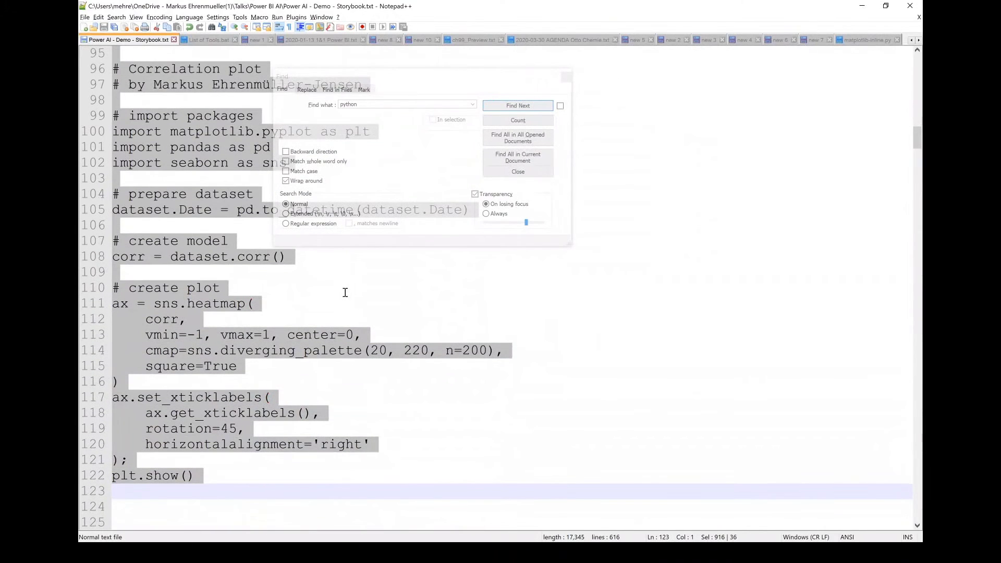
# Back in Power BI Desktop, replace the Python visual's entire script with the copied correlation heatmap code and run it.
pyautogui.hotkey('alt', 'Tab')
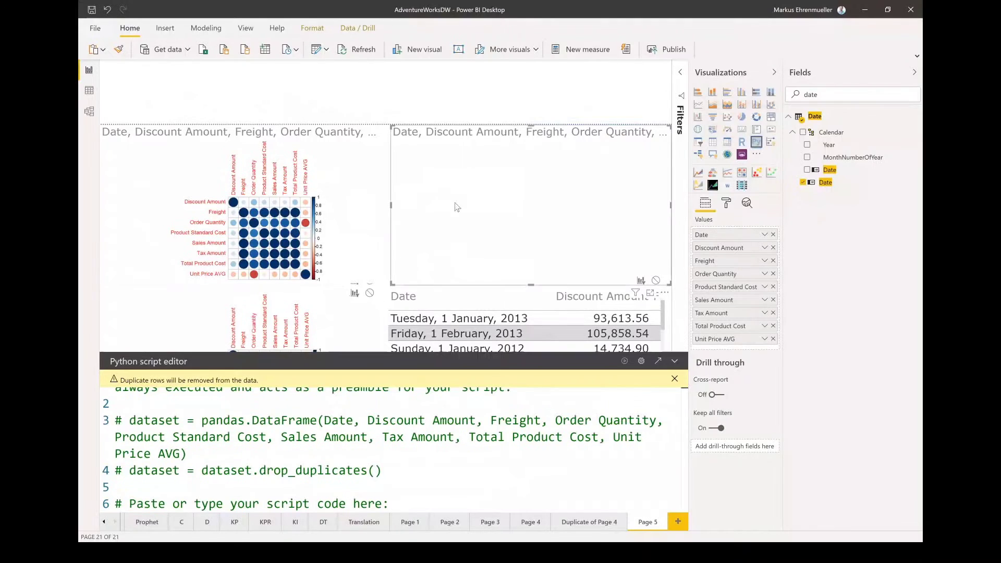
pyautogui.click(376, 448)
pyautogui.hotkey('ctrl', 'a')
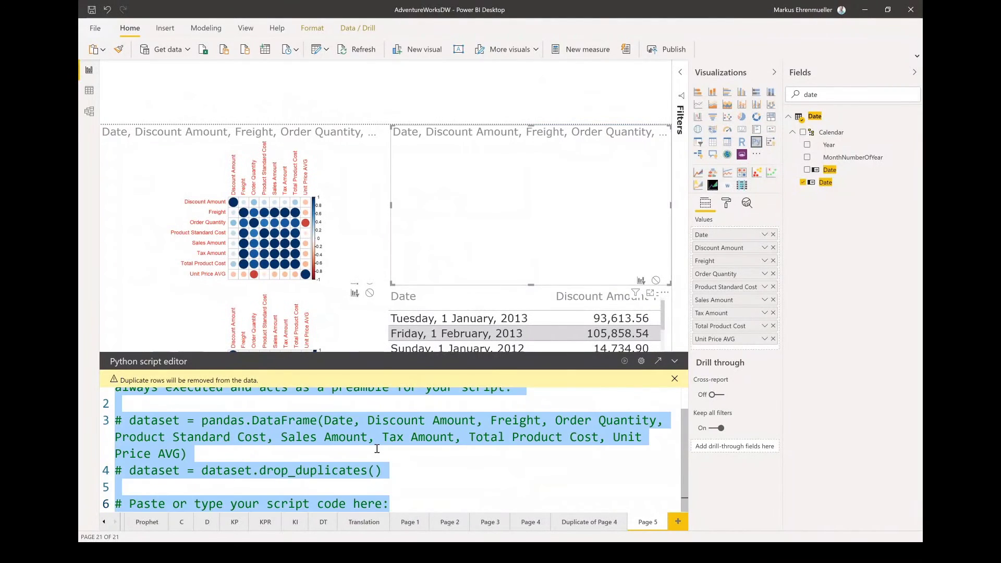
pyautogui.hotkey('ctrl', 'v')
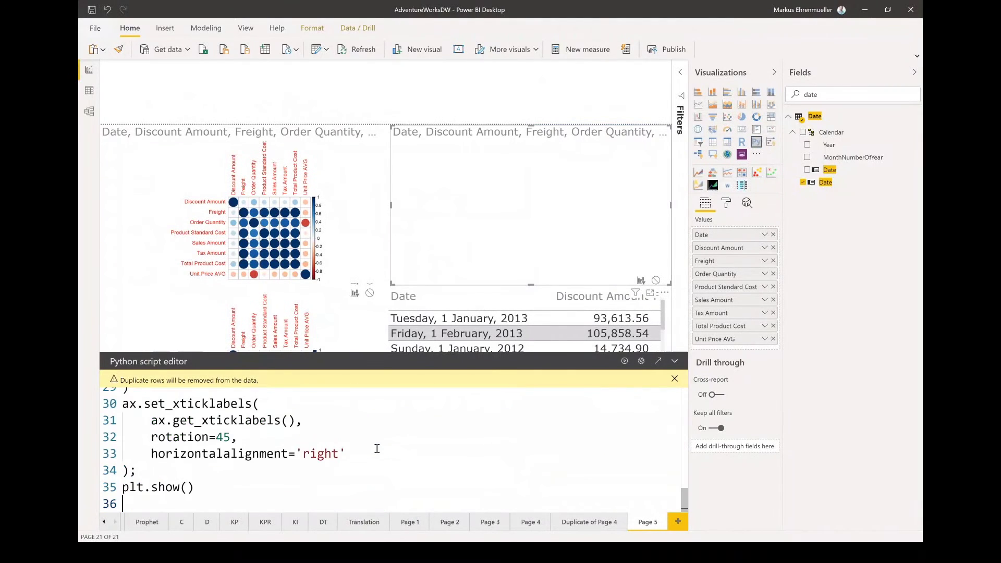
pyautogui.click(625, 365)
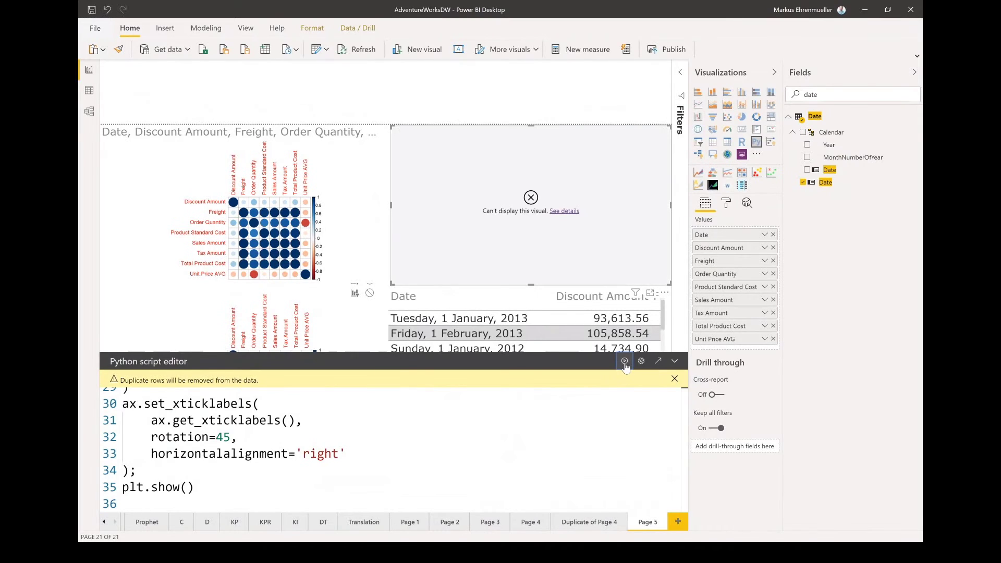
# Check the Python visual's error details, remove the *** Python Correlation *** heading line from the script and rerun it.
pyautogui.click(556, 211)
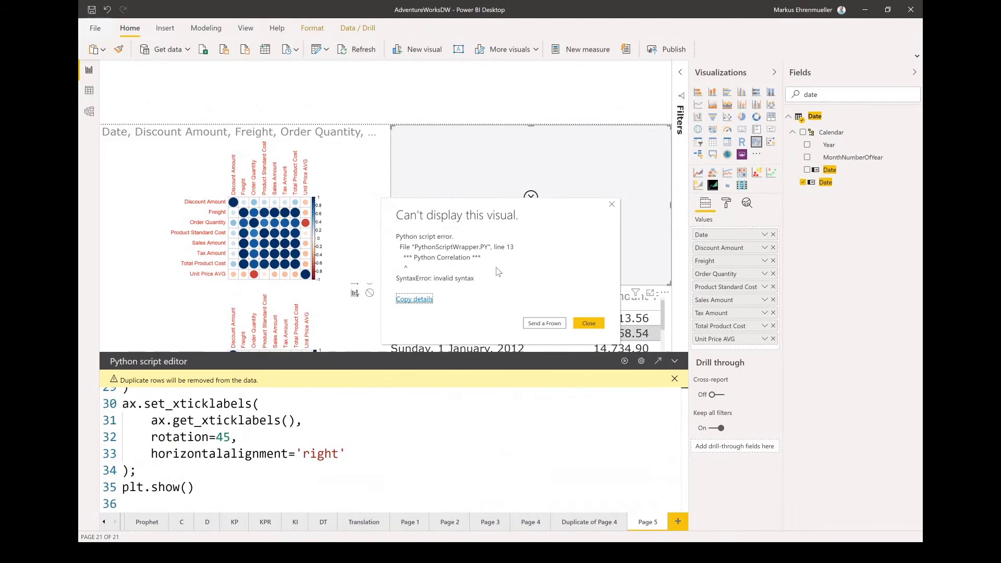
pyautogui.click(583, 324)
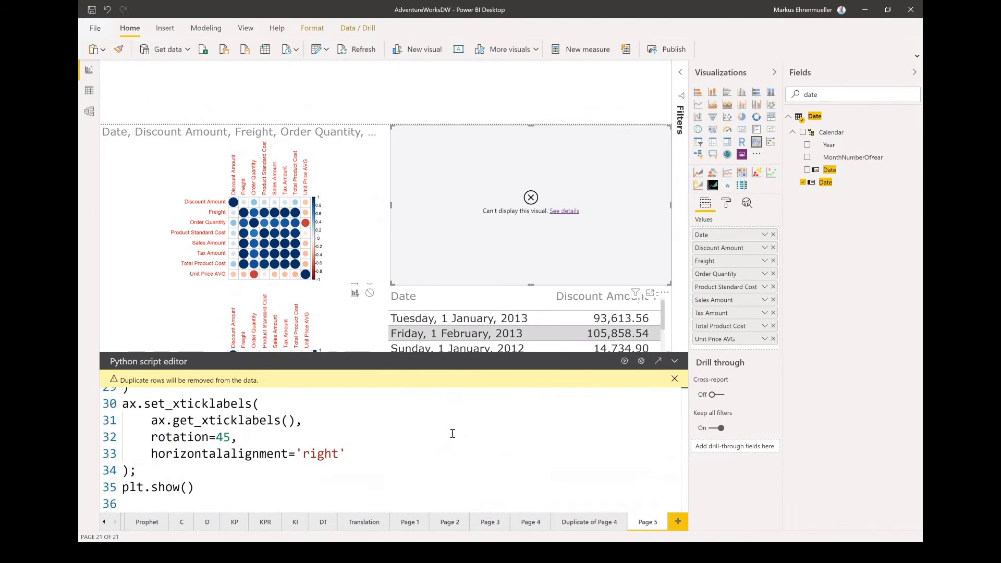
pyautogui.hotkey('ctrl', 'Home')
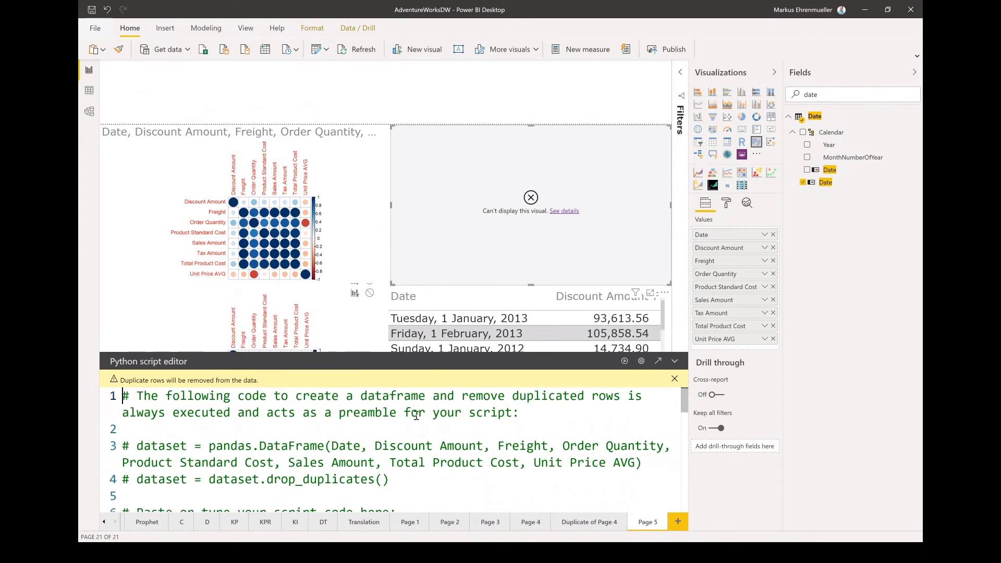
pyautogui.click(623, 361)
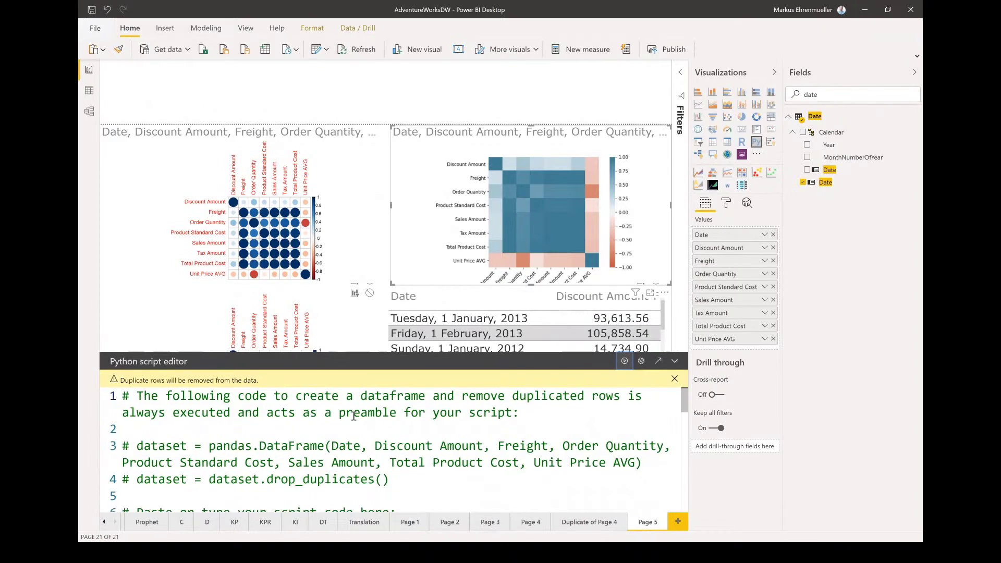
pyautogui.scroll(-1, 354, 415)
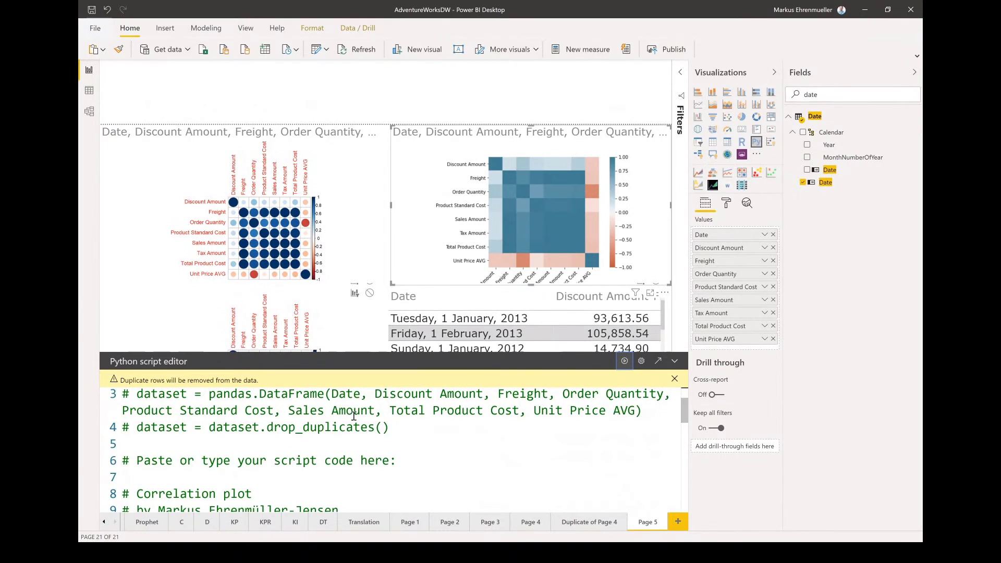
pyautogui.press('super')
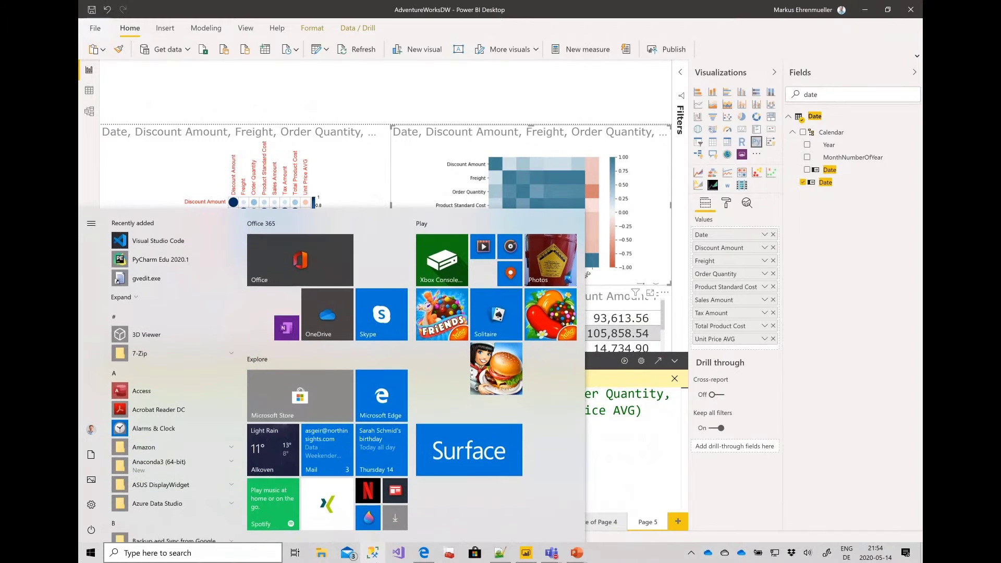
pyautogui.press('super')
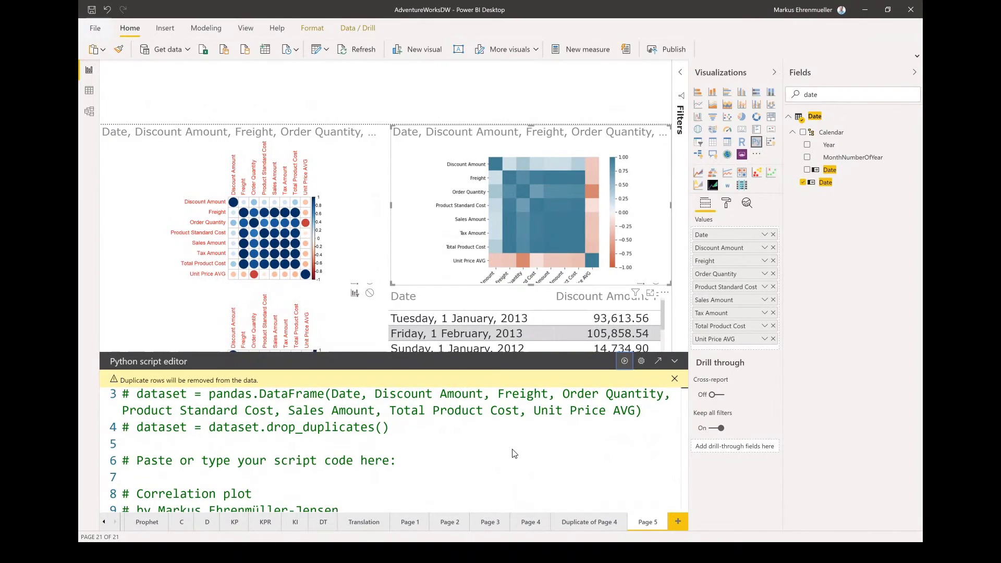
# Open the AppSource marketplace for visuals and search it for correlation.
pyautogui.click(756, 156)
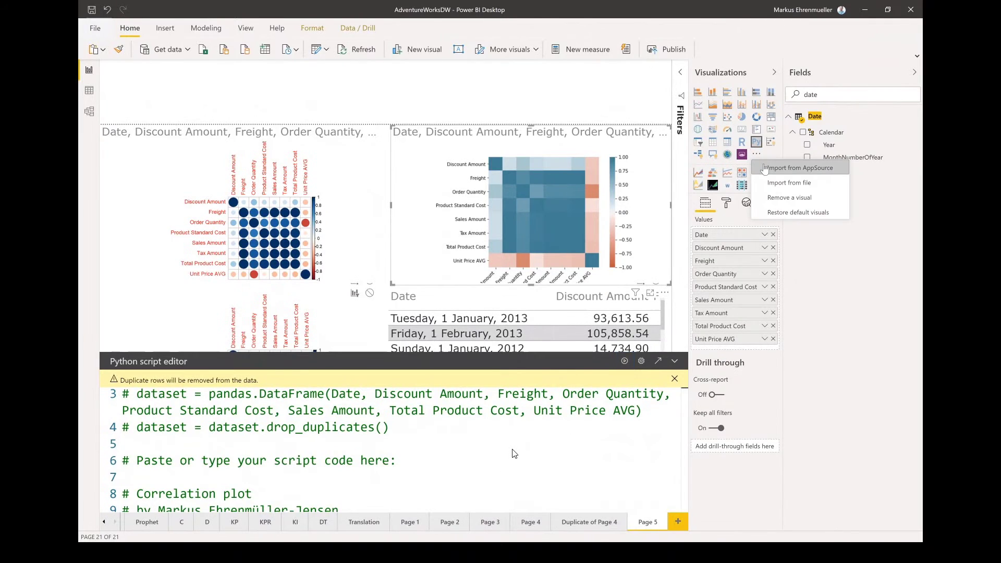
pyautogui.click(763, 169)
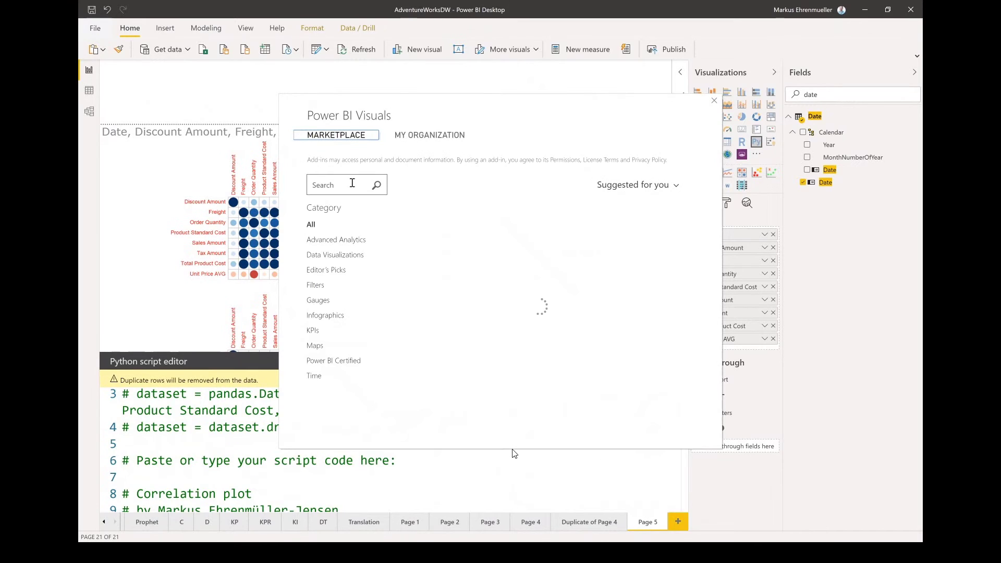
pyautogui.write('corrplot')
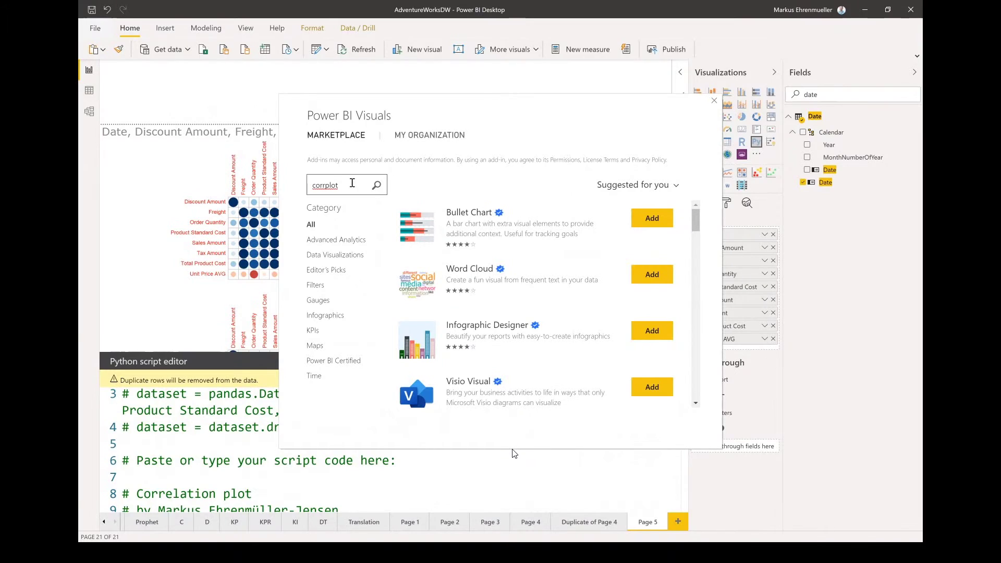
pyautogui.hotkey('ctrl', 'a')
pyautogui.write('correlation')
pyautogui.press('Return')
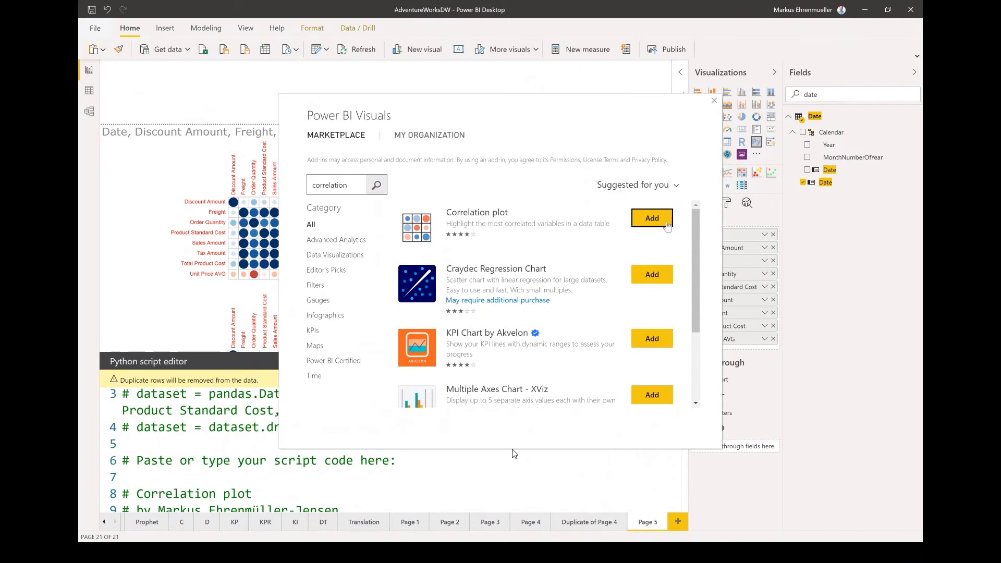
# Open the Correlation plot visual's details and read its full description, including R package dependencies and source code link.
pyautogui.click(532, 225)
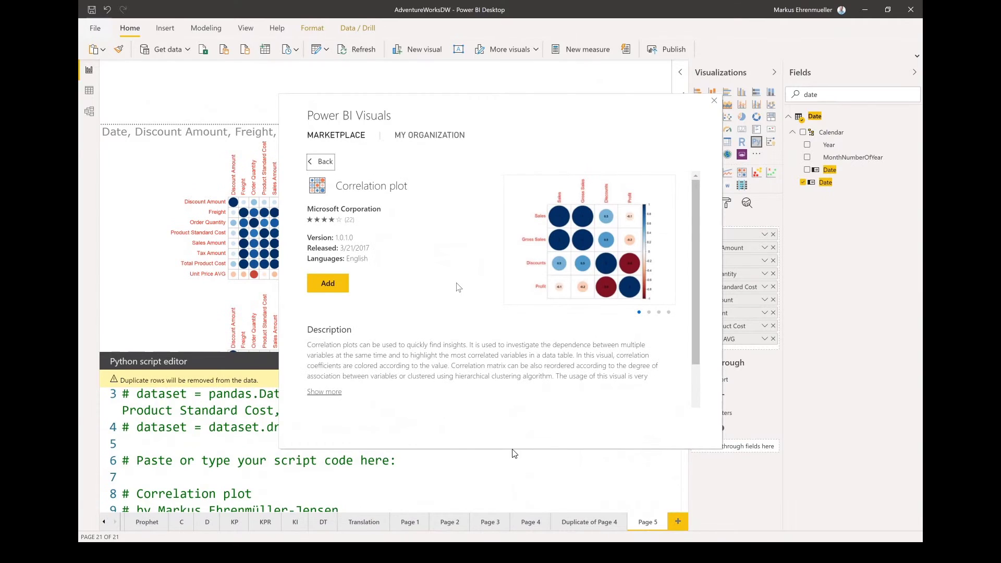
pyautogui.click(333, 392)
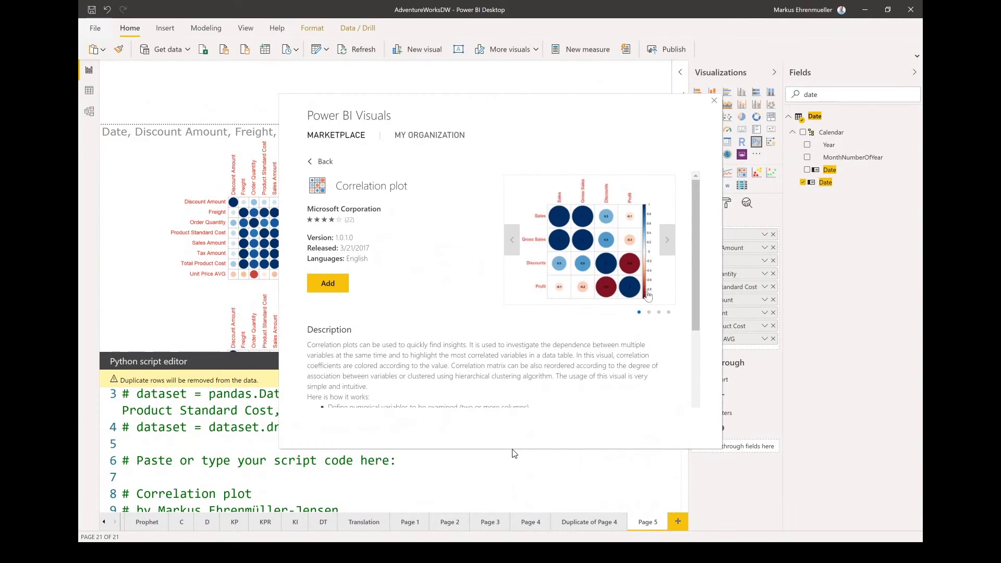
pyautogui.moveTo(695, 242); pyautogui.dragTo(696, 335)
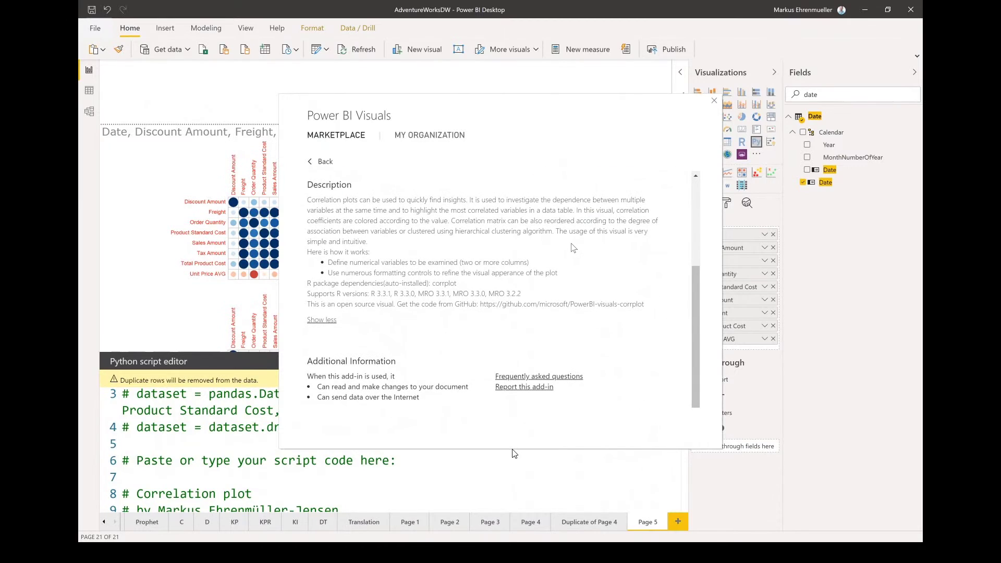